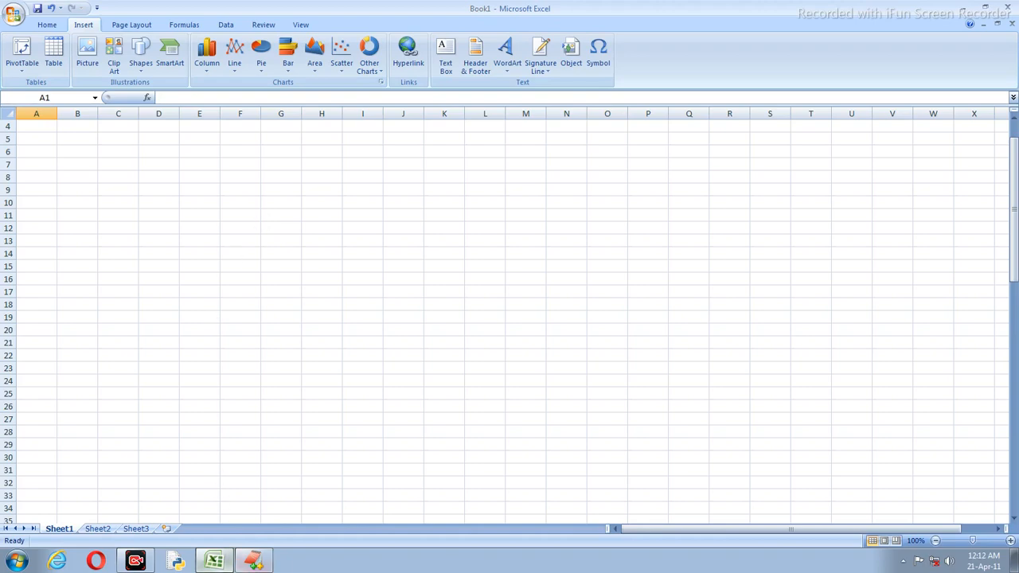
Step: Minimize the blank Excel workbook to bring up the youtube.txt notes in EditPlus
left_click(216, 562)
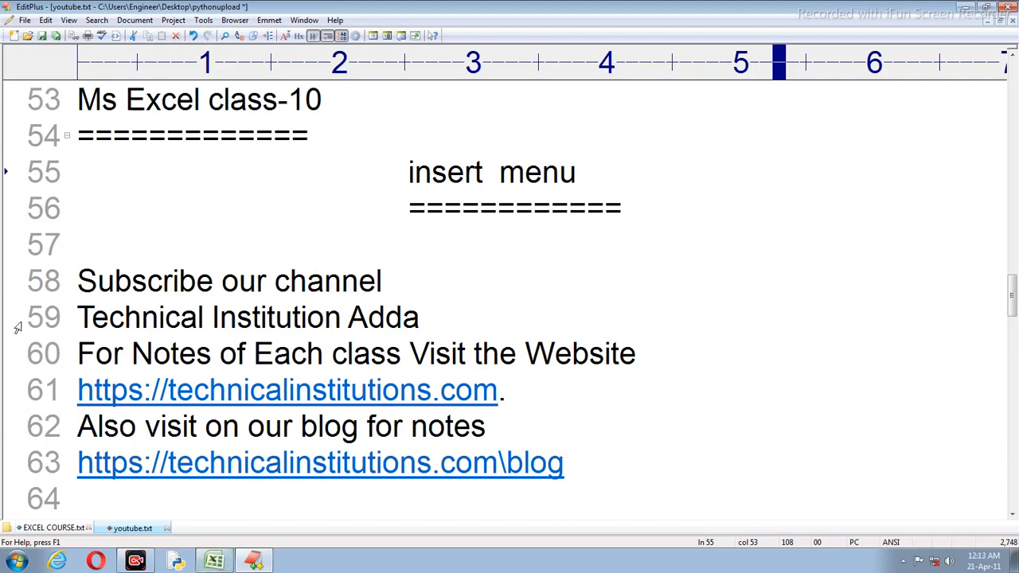
Step: Highlight the channel, website, blog and insert menu lines in youtube.txt, then return to Excel
left_click_drag(77, 315, 436, 325)
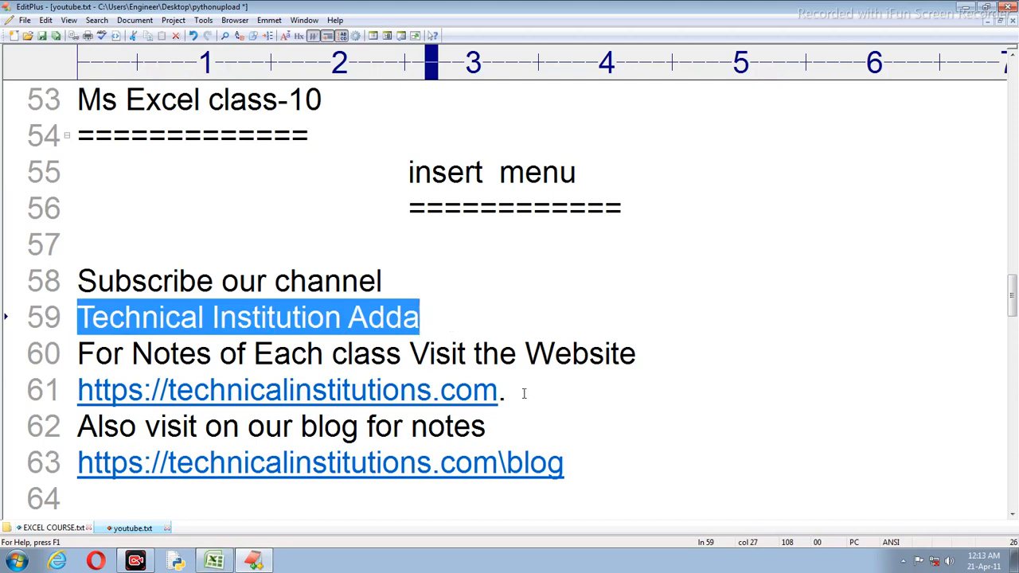
left_click_drag(533, 395, 96, 354)
left_click(294, 390)
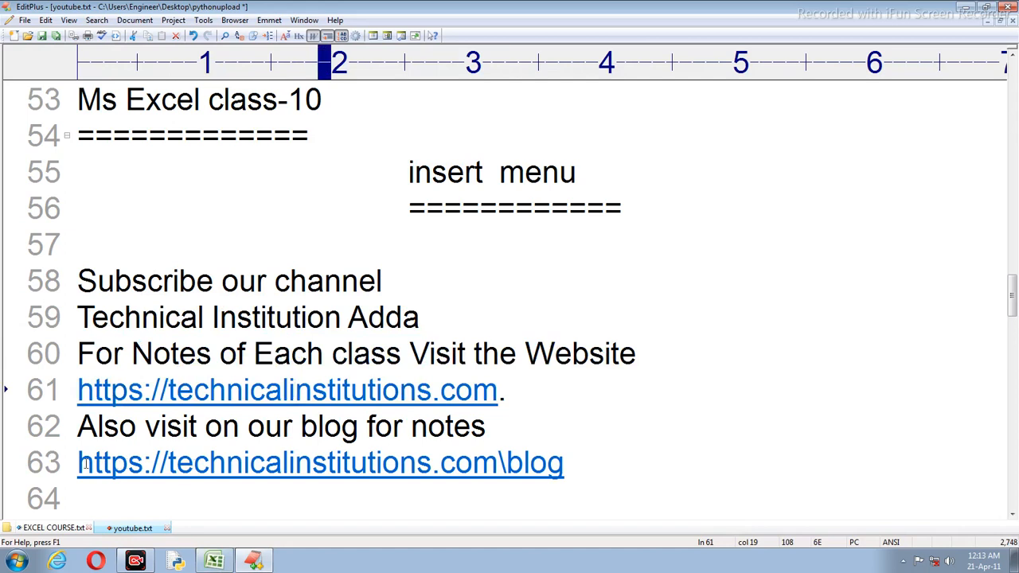
left_click_drag(77, 462, 588, 458)
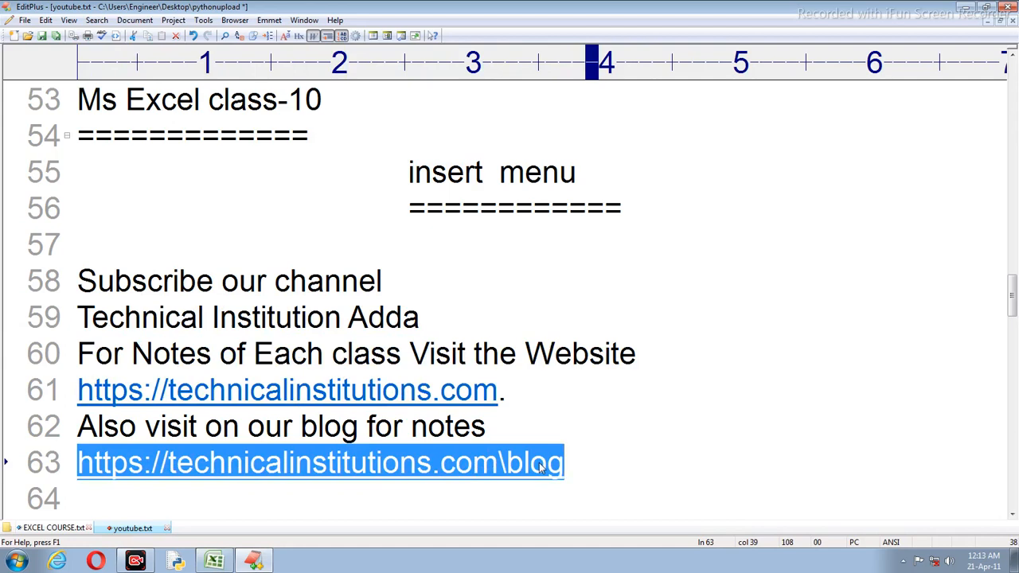
left_click(617, 460)
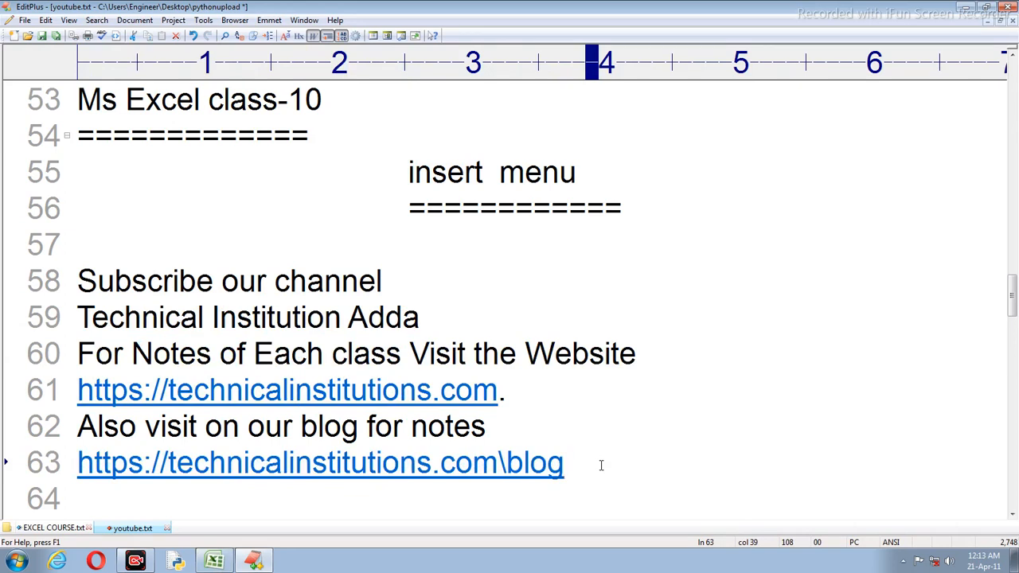
left_click_drag(390, 172, 605, 208)
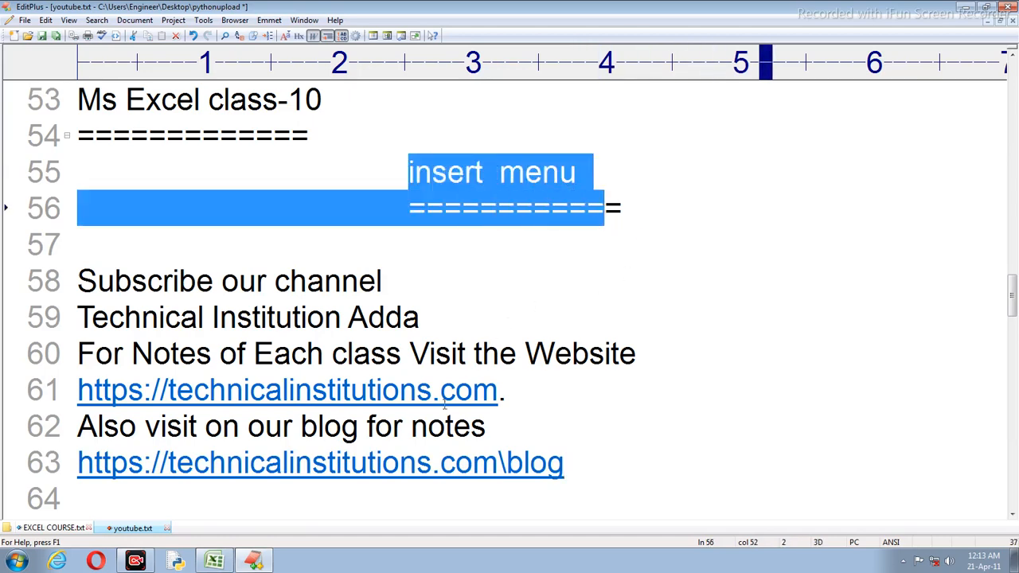
left_click(214, 561)
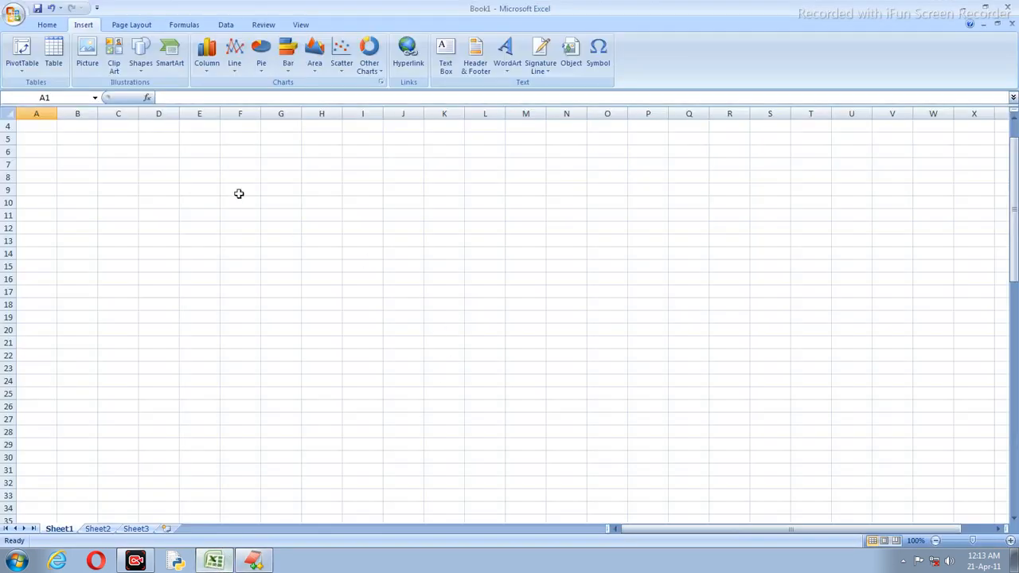
Step: Open the marksheet2 workbook from Recent Documents and switch to its Sheet2 marks table
left_click_drag(166, 227, 164, 215)
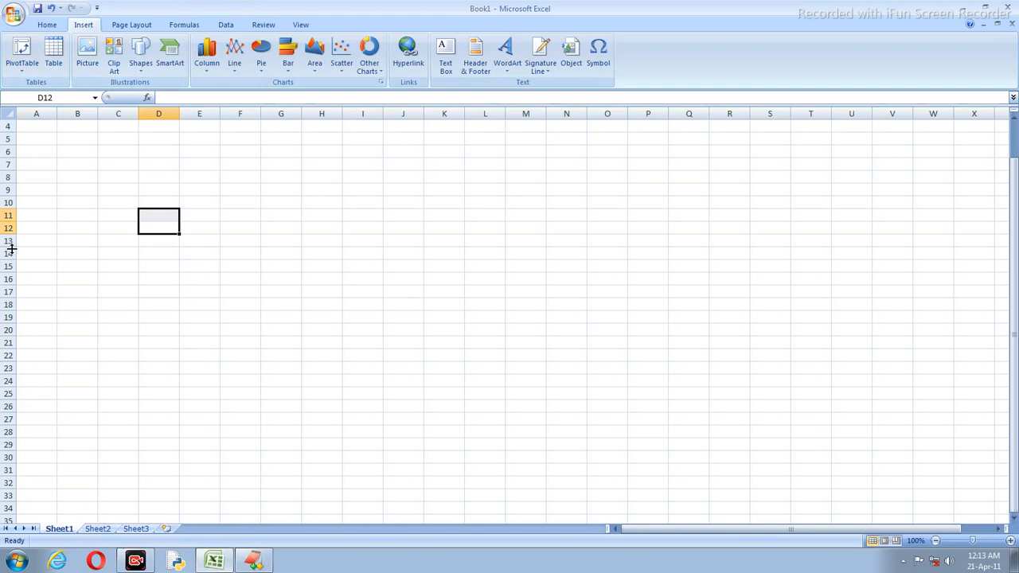
left_click(13, 14)
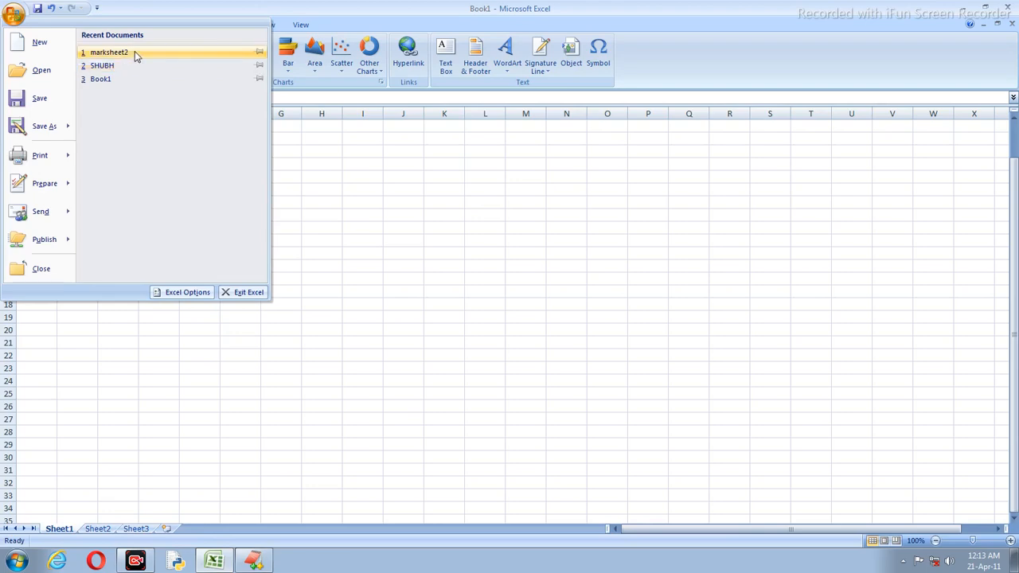
left_click(135, 51)
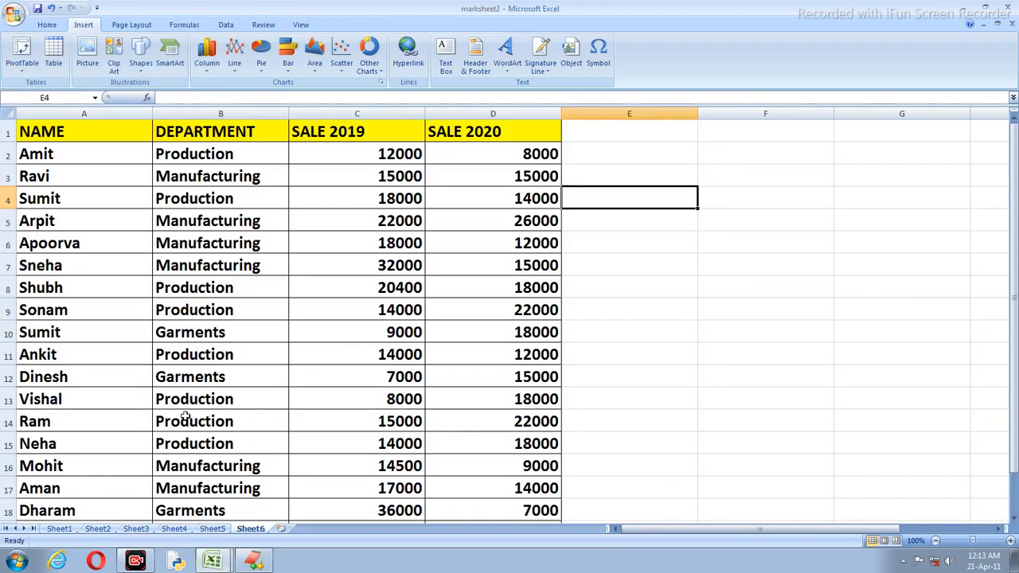
left_click(97, 529)
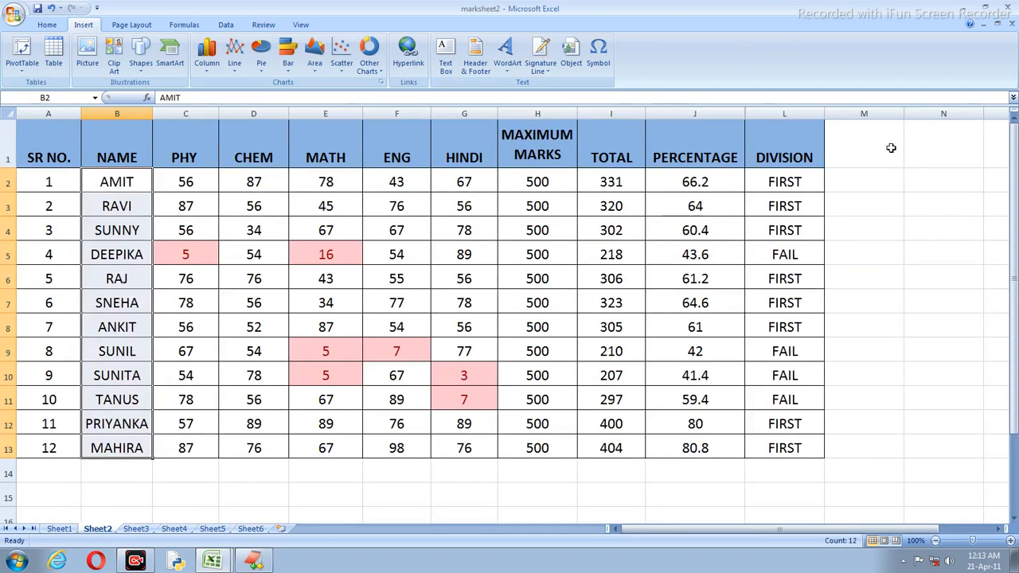
left_click(86, 59)
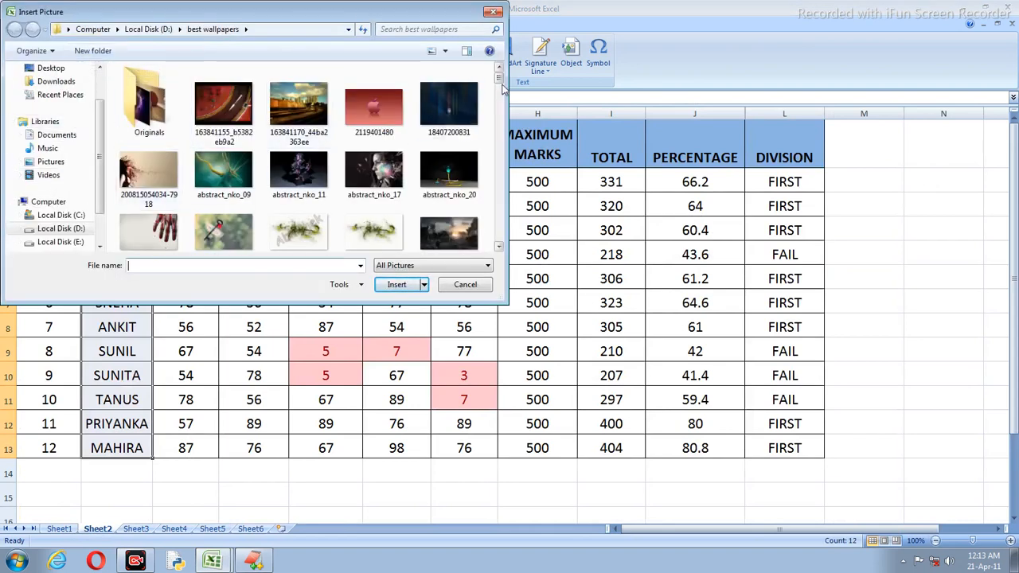
Step: Insert the Penguins picture from Pictures > Sample Pictures onto Sheet2
scroll(503, 89, "down", 3)
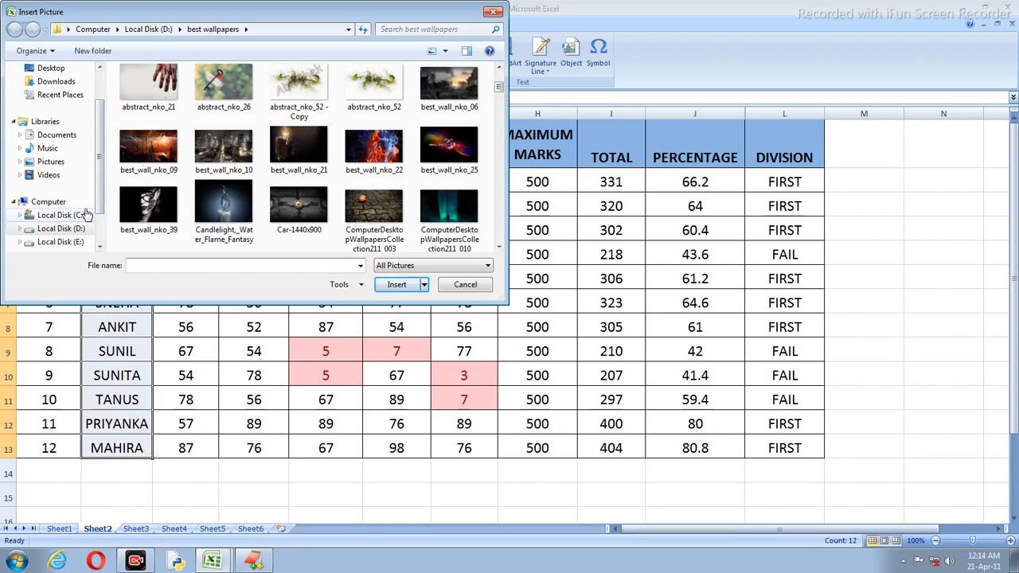
left_click(49, 161)
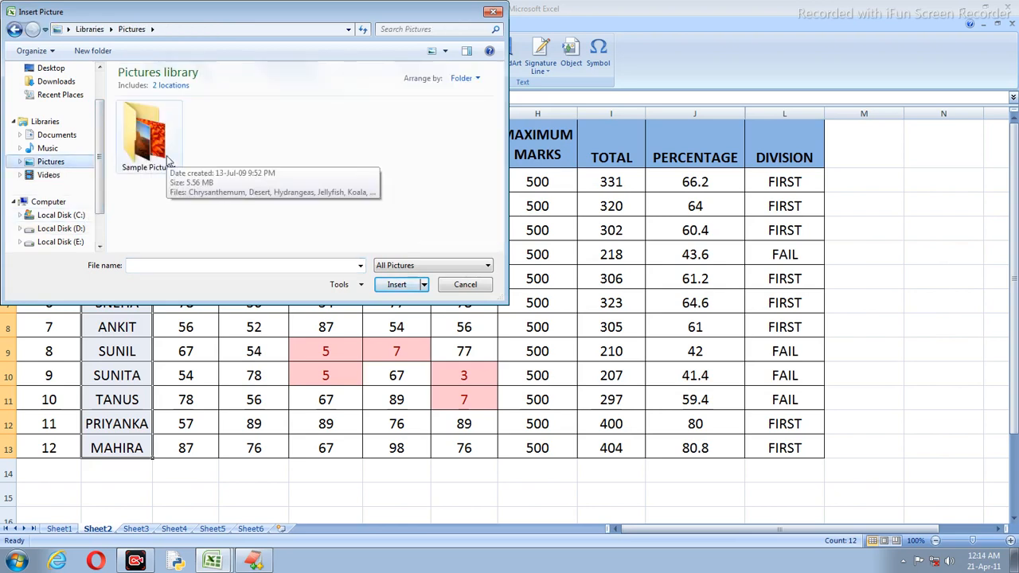
double_click(146, 147)
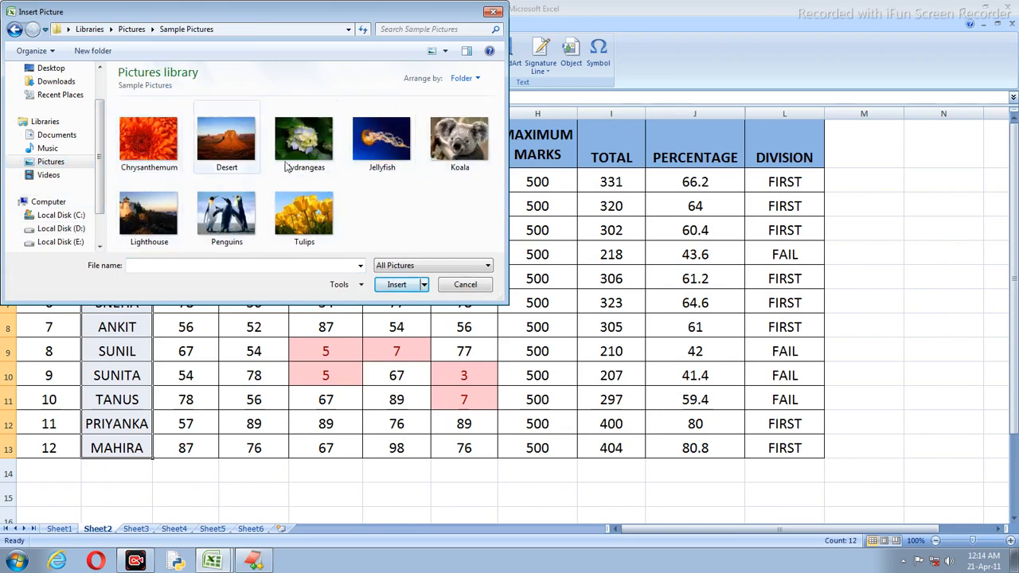
left_click(221, 211)
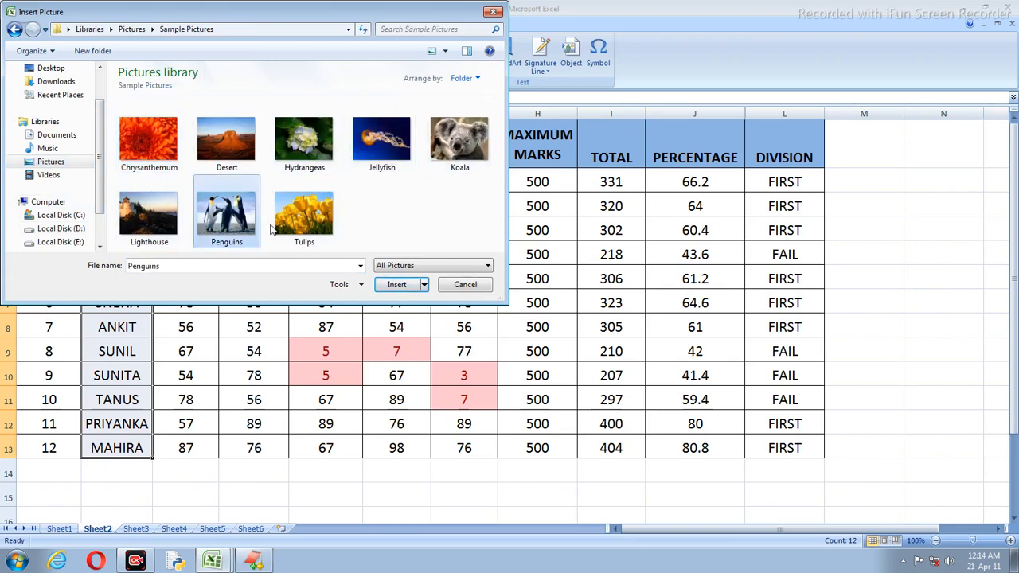
left_click(396, 284)
Step: Shrink the penguin picture and drop it over columns M–N
scroll(410, 209, "down", 4)
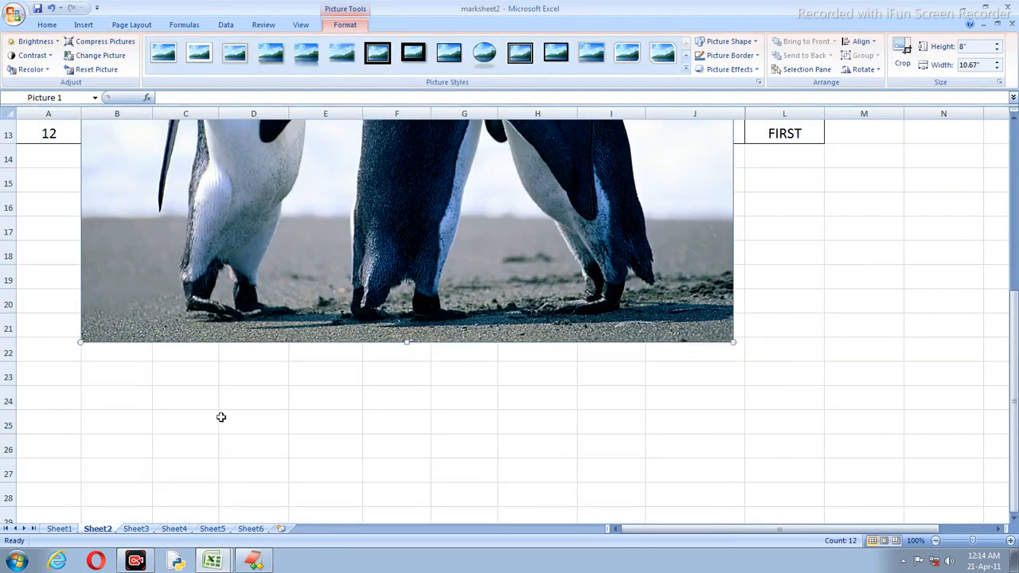
scroll(345, 423, "up", 2)
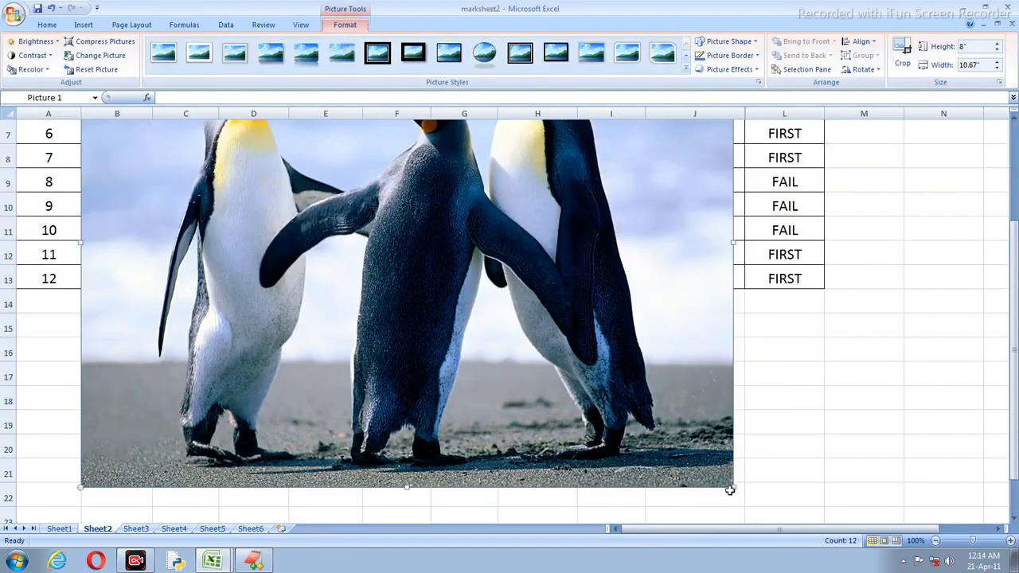
left_click_drag(733, 485, 408, 243)
scroll(393, 294, "up", 2)
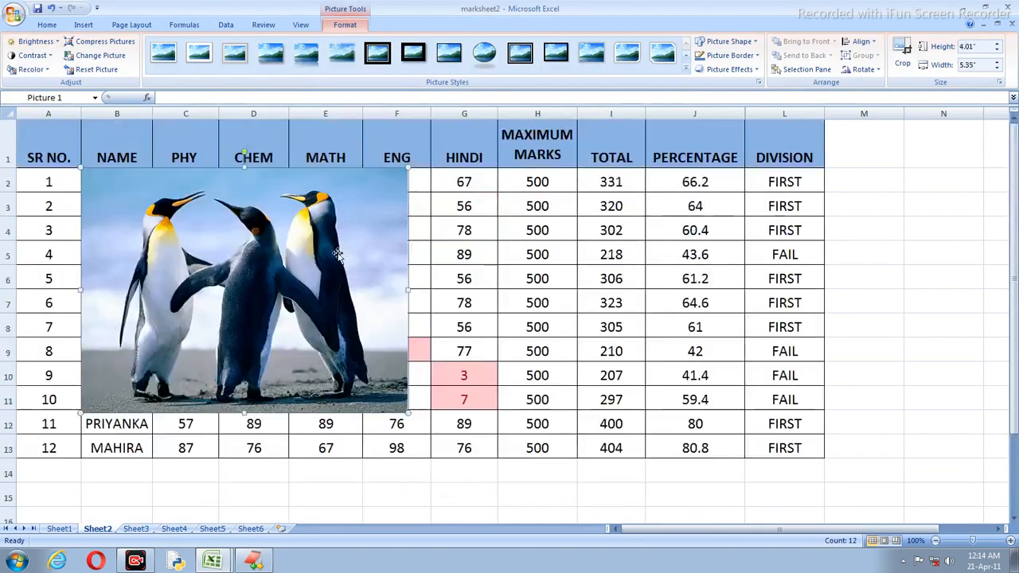
left_click_drag(393, 293, 945, 260)
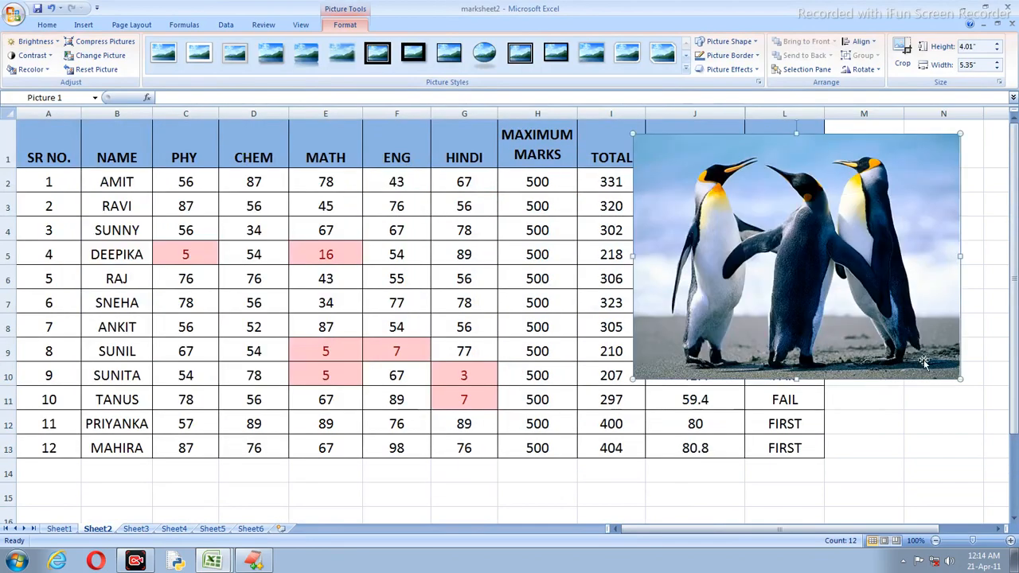
left_click_drag(965, 381, 721, 301)
left_click_drag(706, 245, 898, 231)
left_click(876, 330)
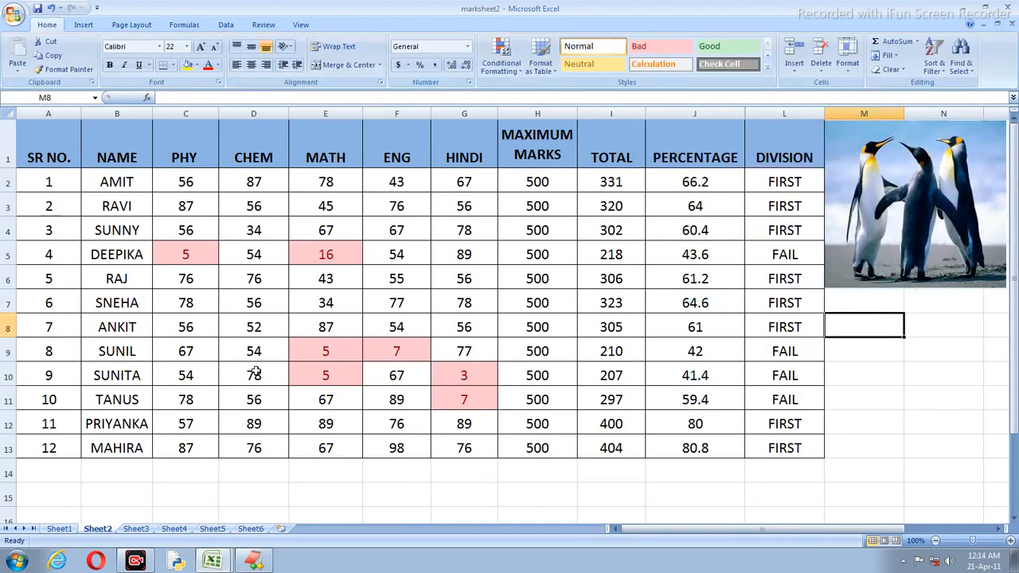
Step: Try the penguins over columns G–J, then settle it back over M–N beside DIVISION
left_click_drag(965, 184, 570, 181)
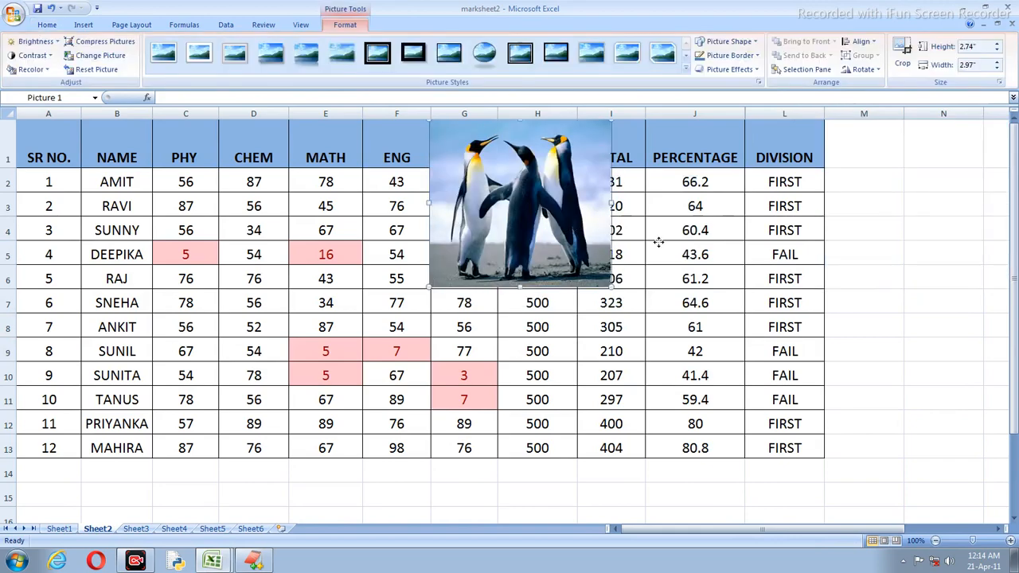
left_click_drag(611, 266, 723, 266)
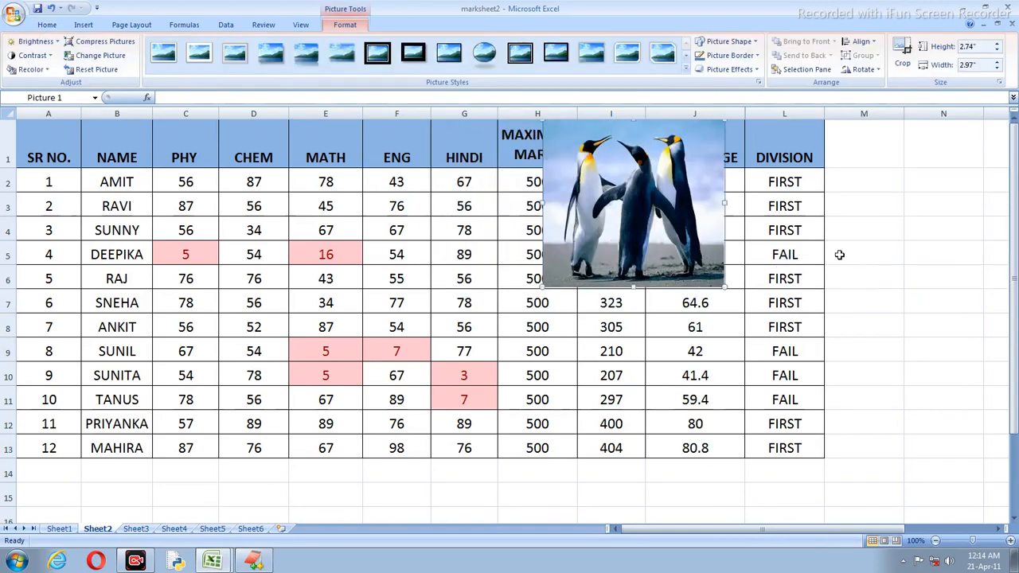
left_click(862, 256)
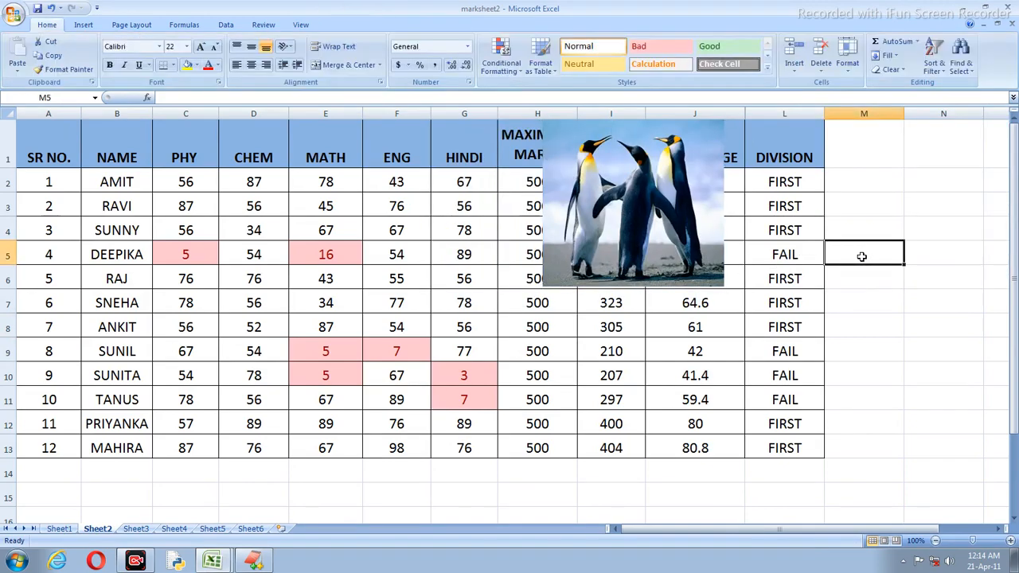
left_click_drag(661, 217, 915, 191)
left_click(892, 324)
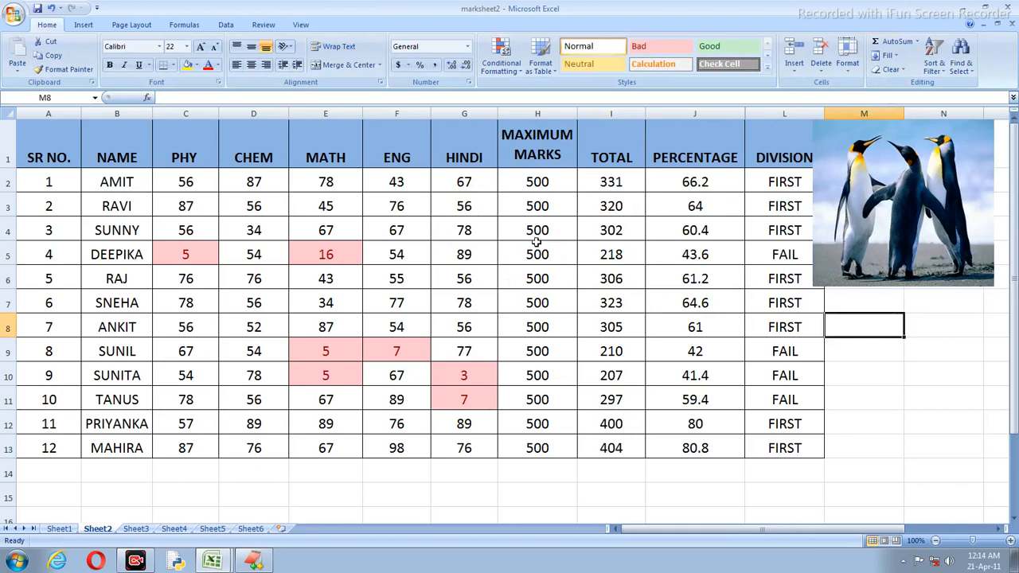
Step: Start a new picture insert and browse the best wallpapers folder on drive D
left_click(80, 26)
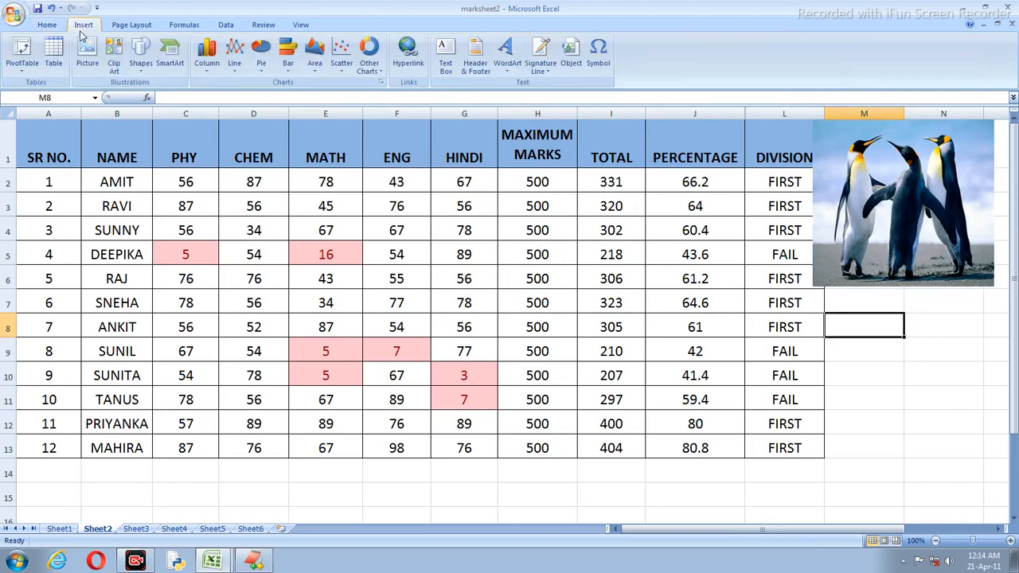
left_click(88, 54)
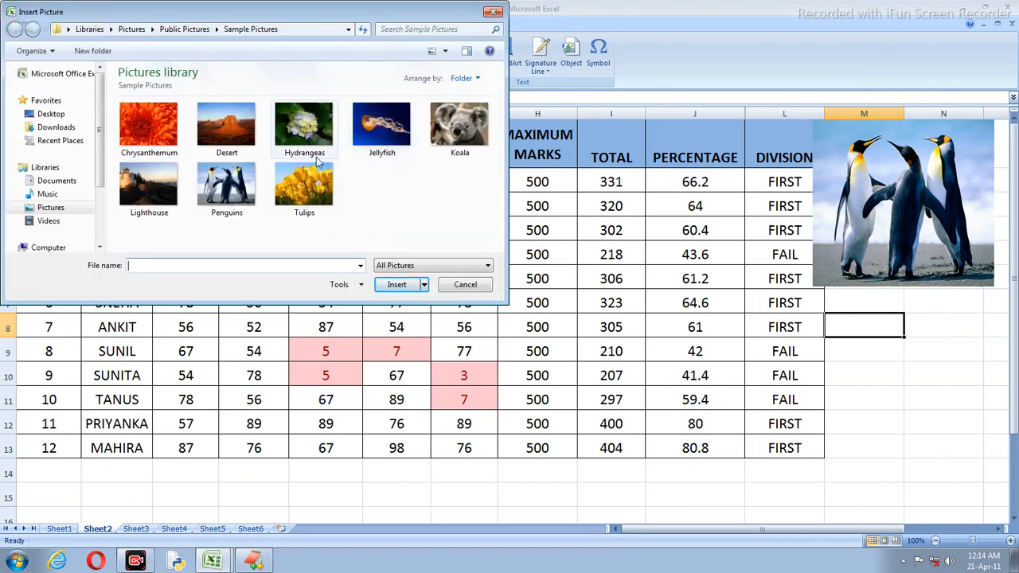
left_click(99, 247)
left_click(99, 247)
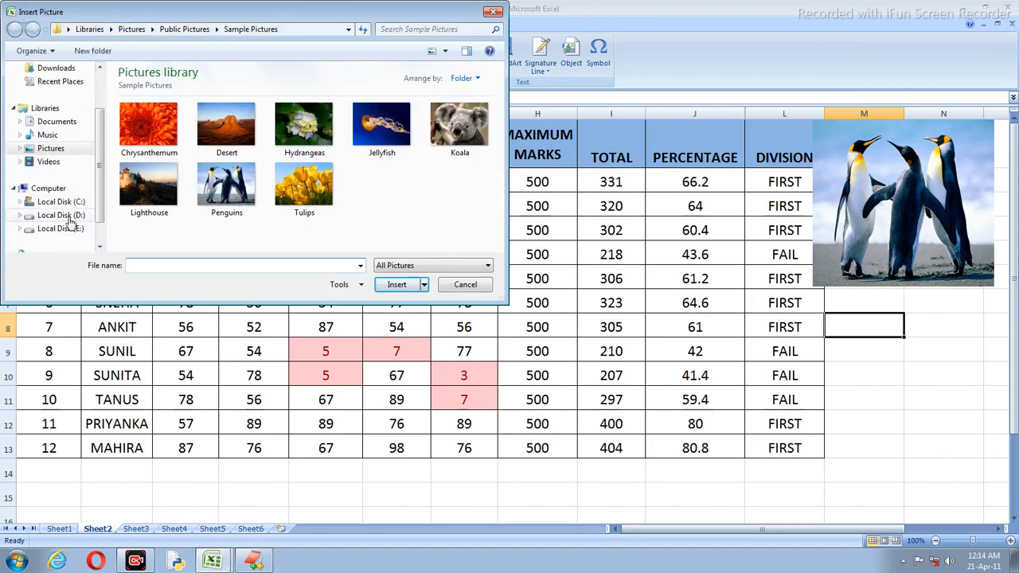
left_click(69, 217)
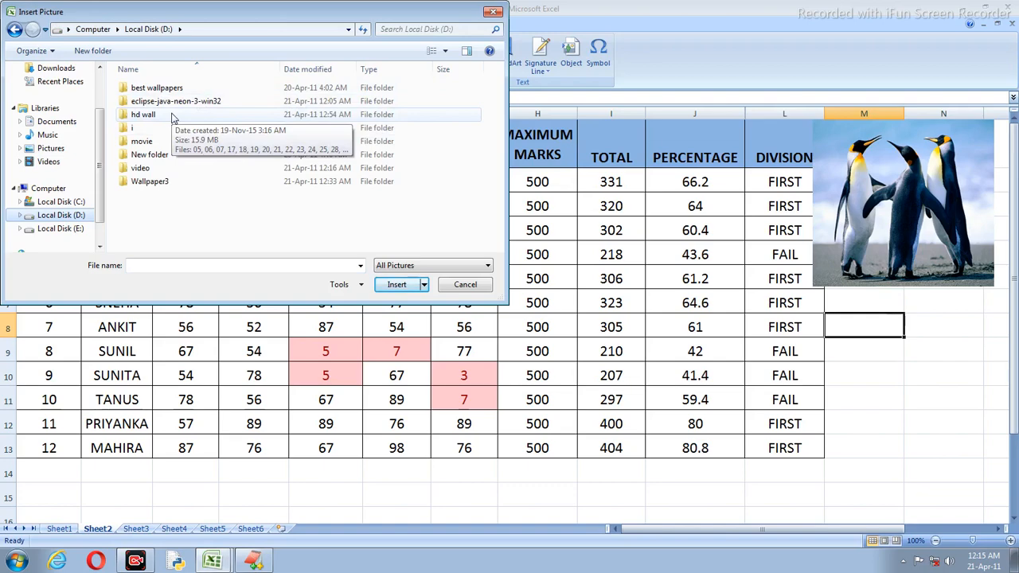
double_click(162, 87)
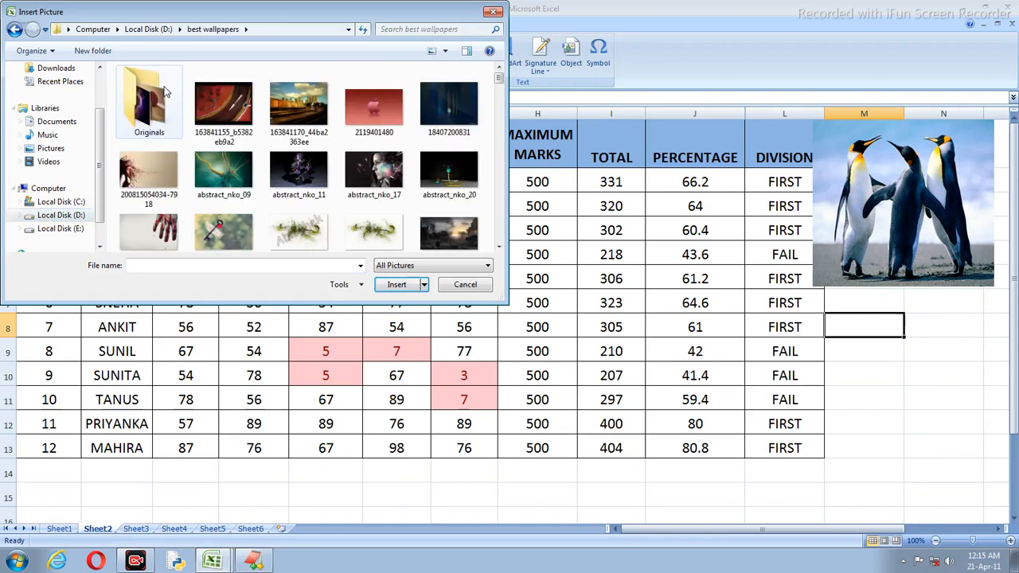
left_click_drag(498, 80, 498, 146)
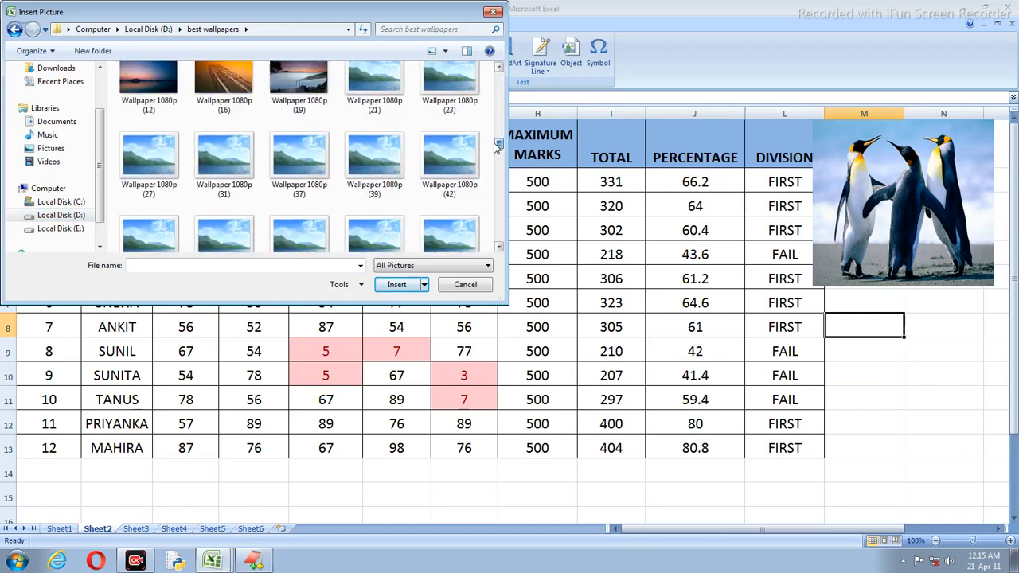
scroll(345, 195, "down", 5)
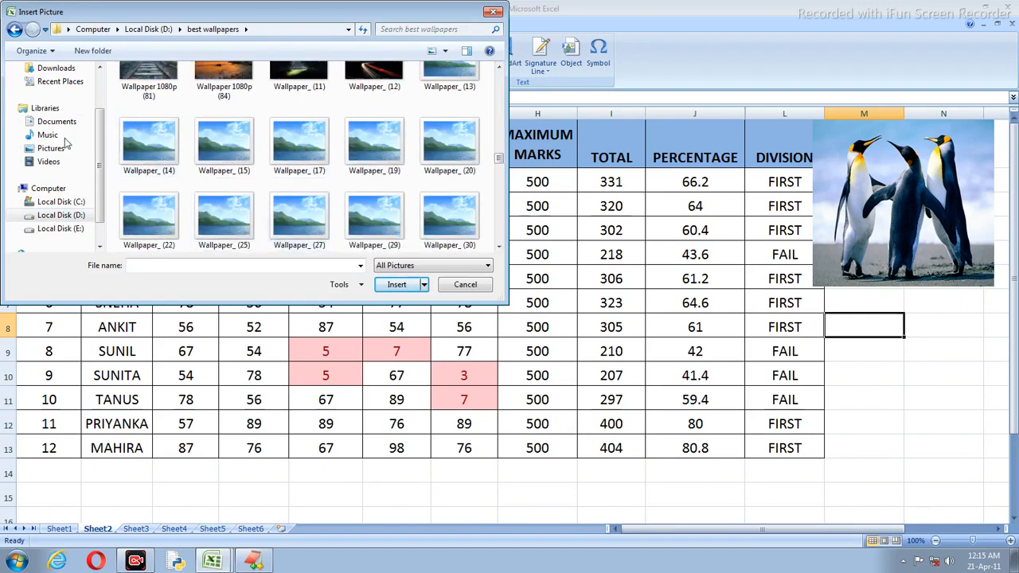
left_click(67, 216)
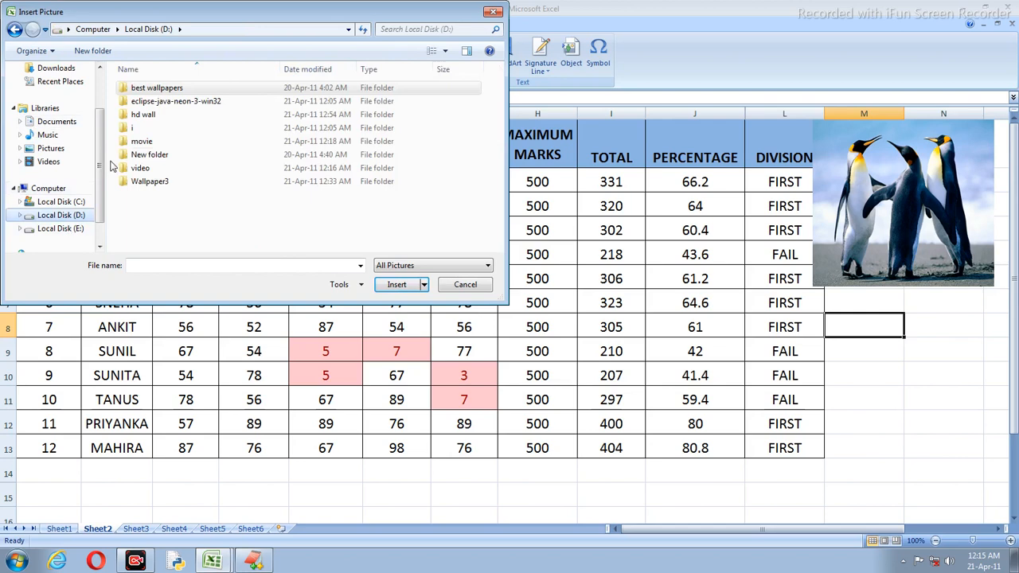
double_click(168, 116)
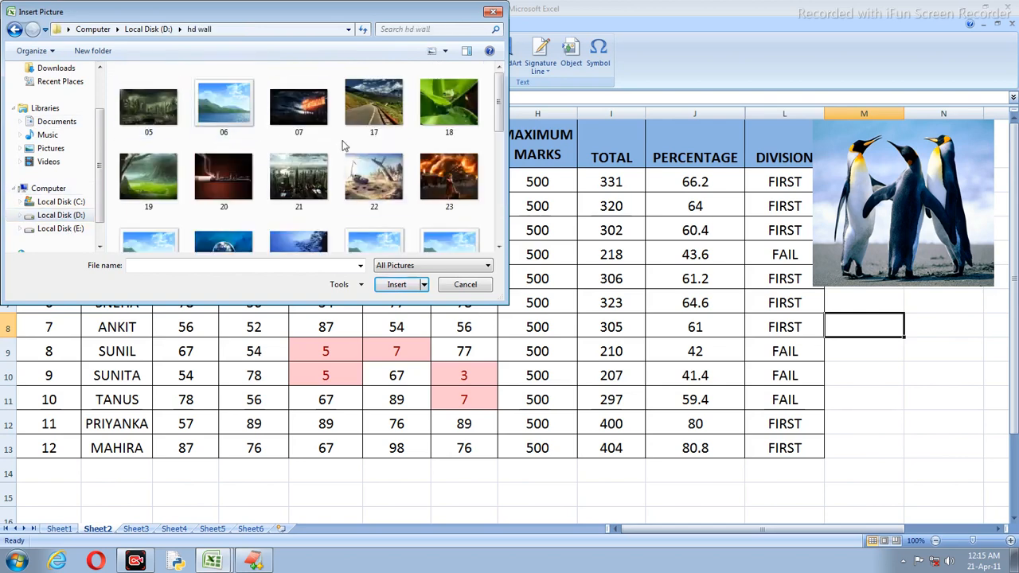
scroll(487, 182, "down", 3)
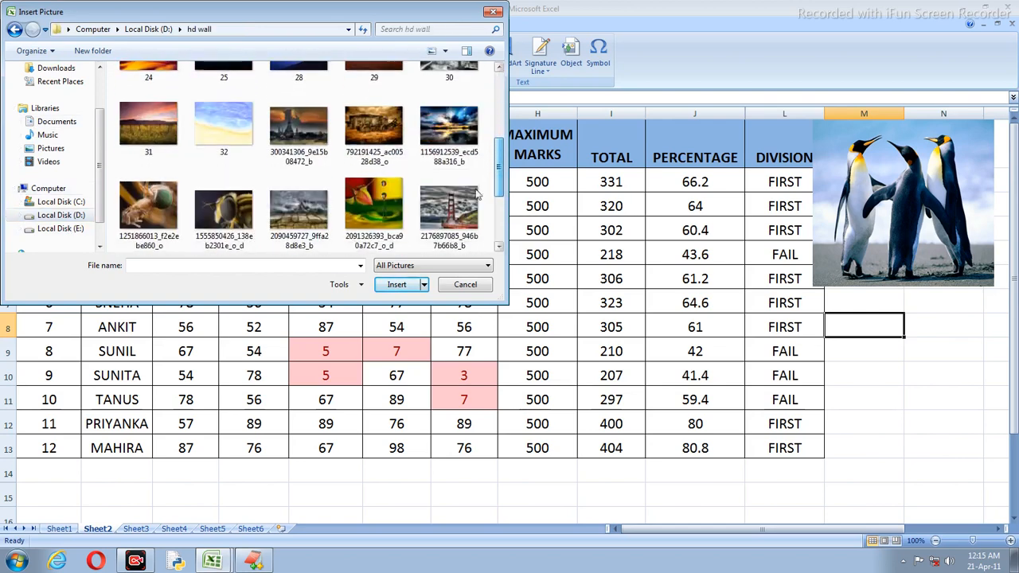
left_click_drag(499, 193, 499, 241)
left_click(177, 171)
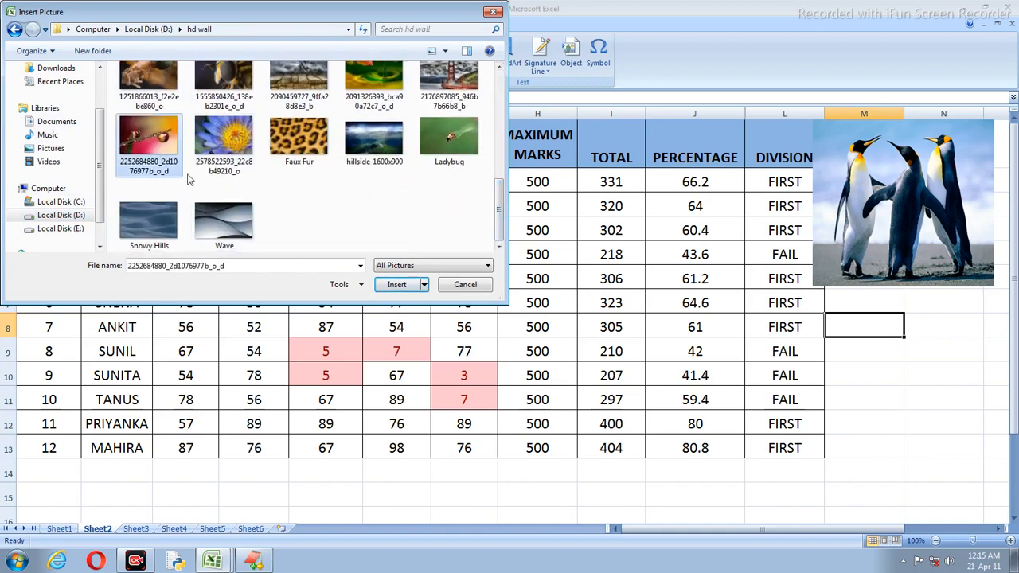
left_click(386, 284)
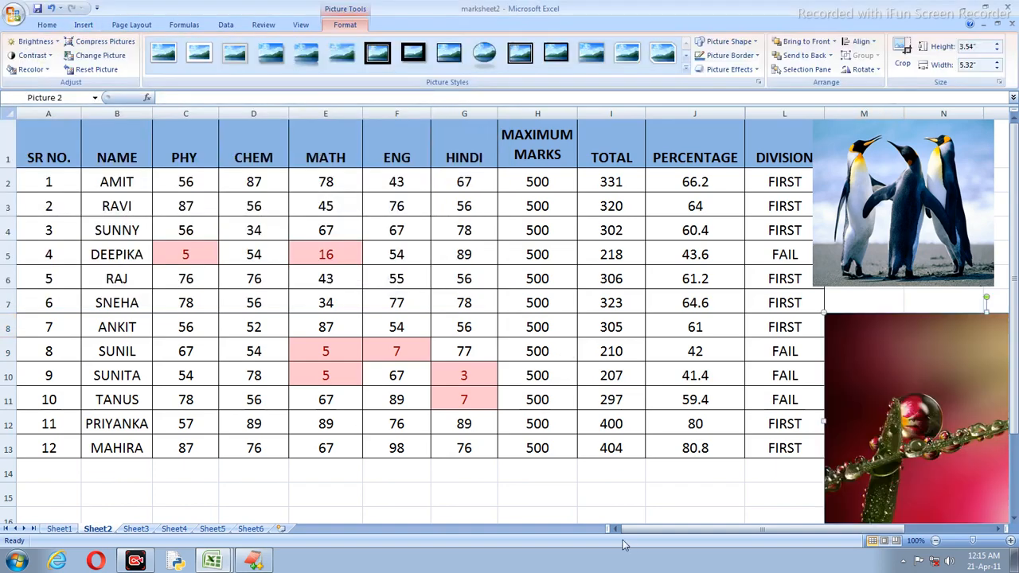
Step: Shrink the dewdrop photo to a narrow portrait and place it below the penguins
left_click_drag(637, 531, 705, 532)
left_click_drag(707, 460, 209, 305)
left_click_drag(357, 349, 266, 311)
left_click_drag(266, 307, 259, 301)
left_click_drag(335, 230, 771, 376)
left_click(828, 357)
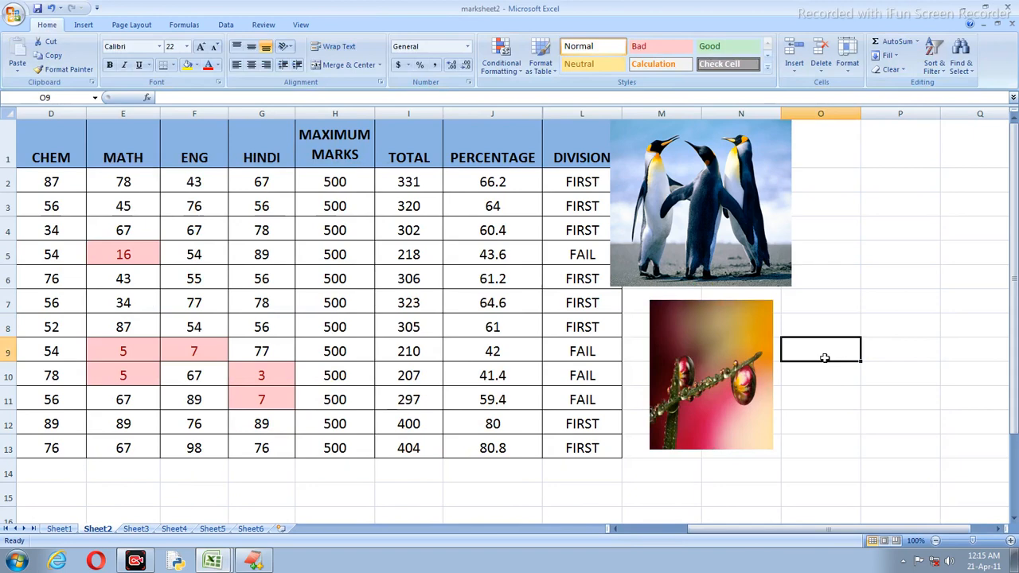
Step: Show the Insert tab commands and scroll the sheet to review the pictures
left_click(84, 24)
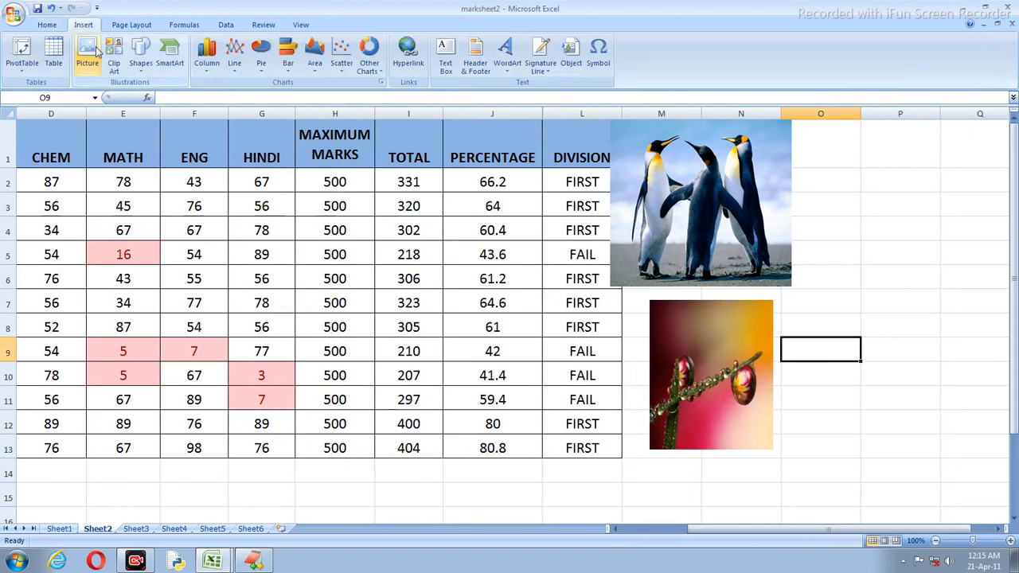
scroll(193, 132, "down", 4)
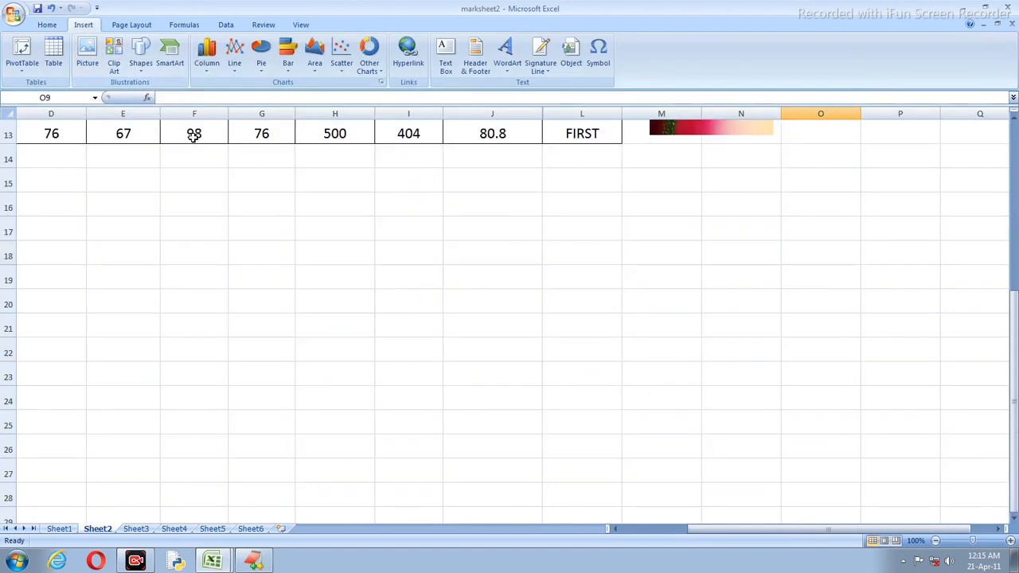
scroll(110, 86, "up", 1)
scroll(148, 119, "up", 3)
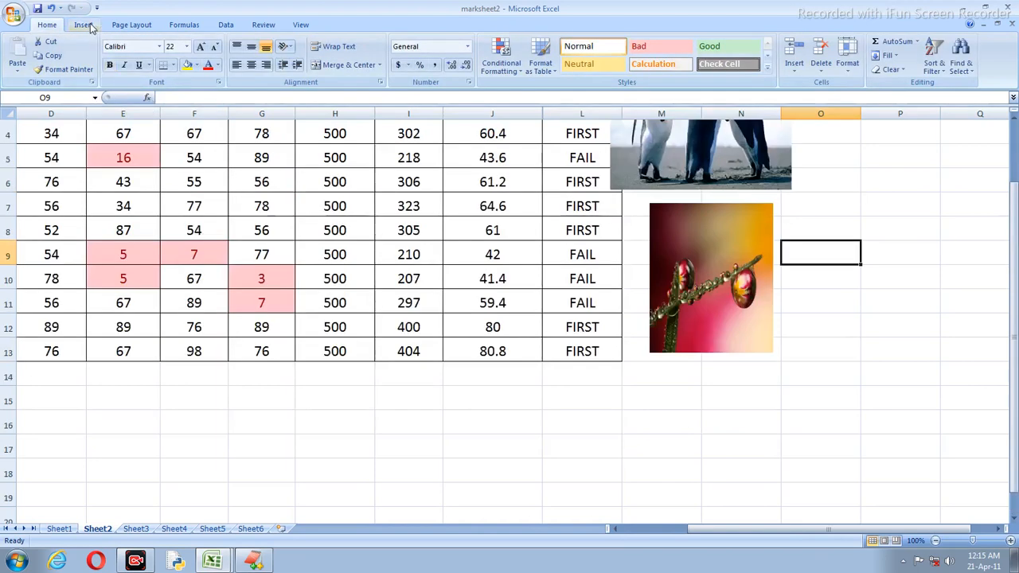
scroll(95, 40, "down", 1)
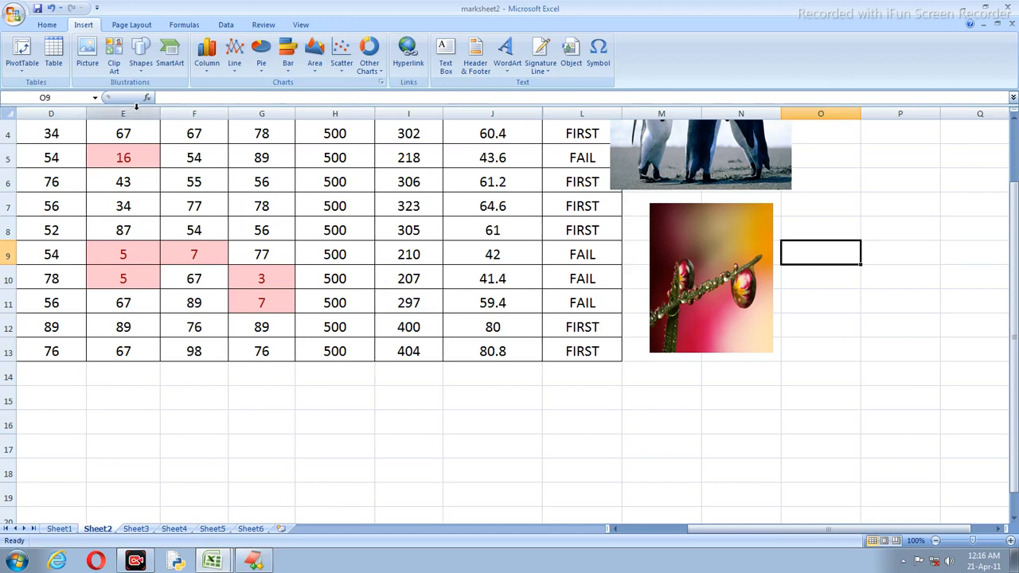
Step: Search Clip Art for 'computer' with Office Online clips included
left_click(115, 63)
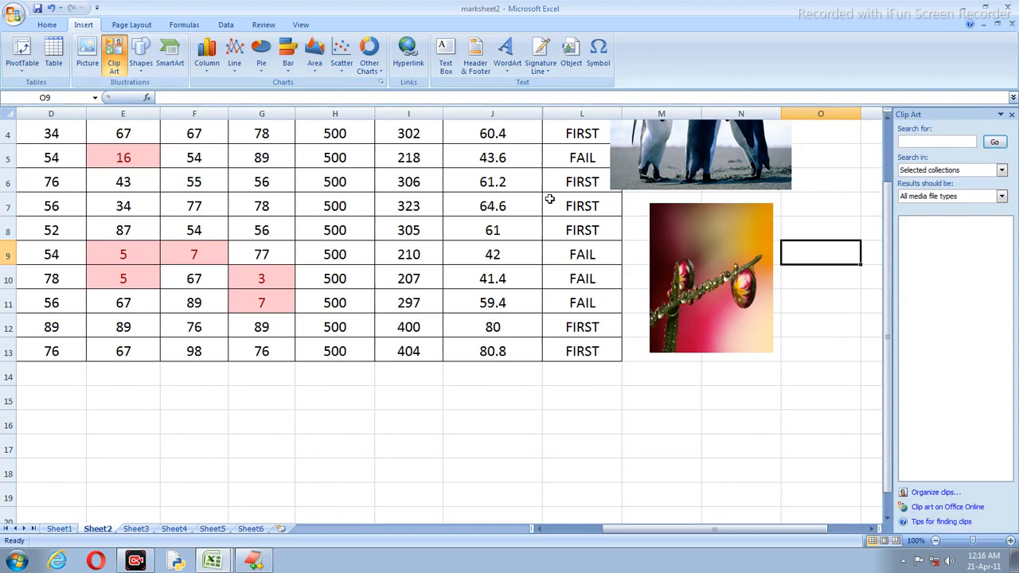
left_click(939, 142)
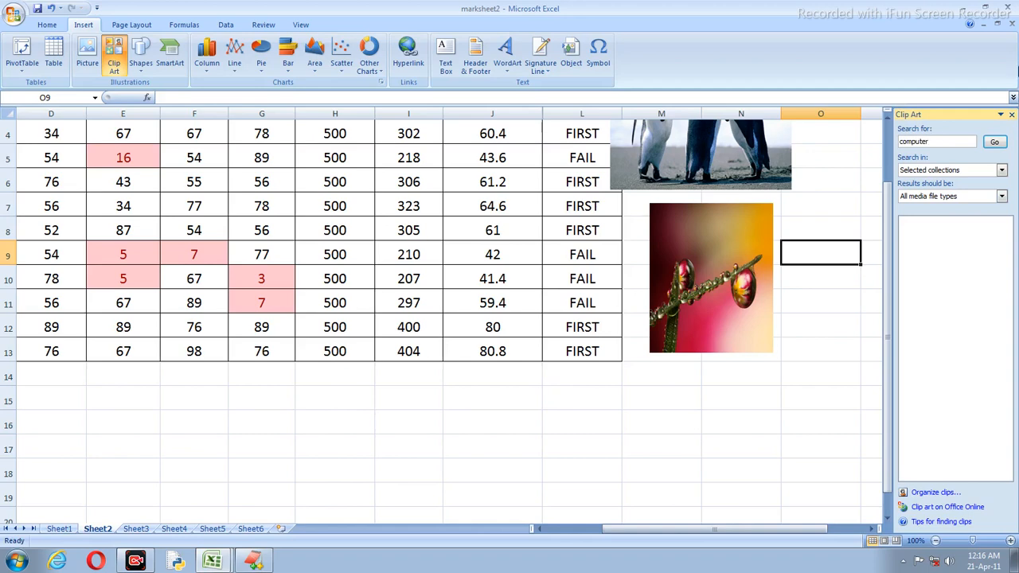
left_click(995, 142)
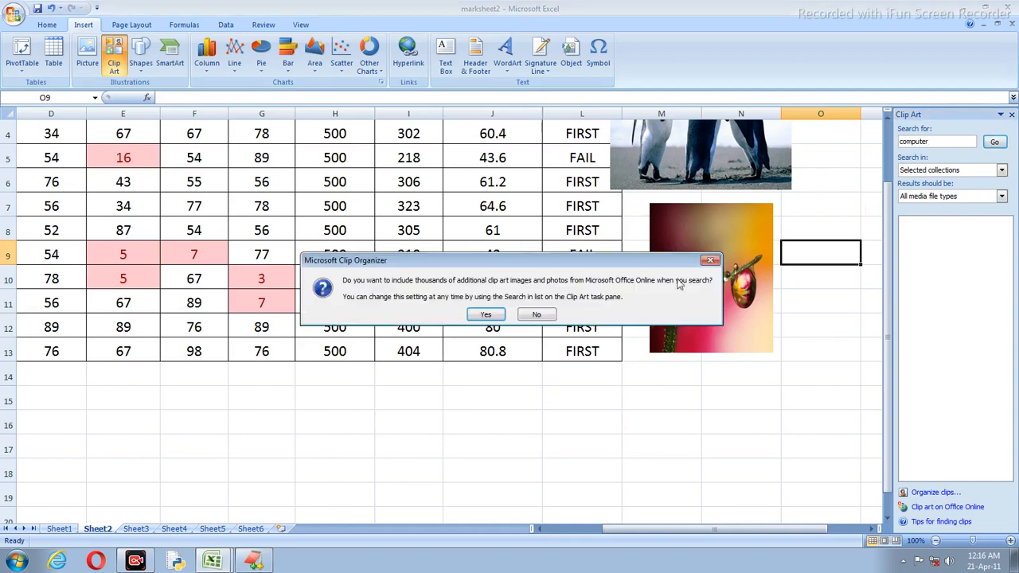
left_click(485, 315)
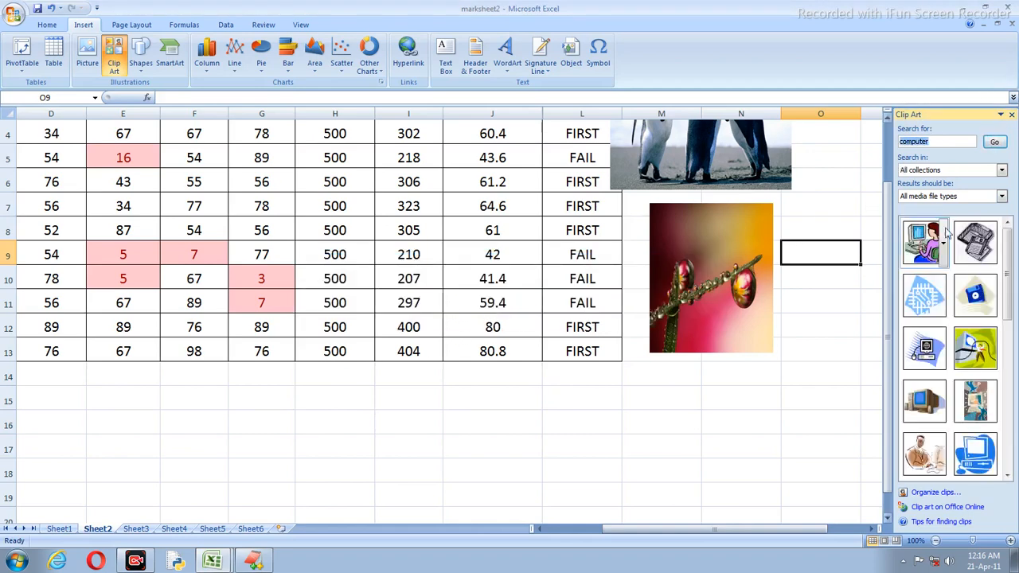
scroll(965, 293, "down", 2)
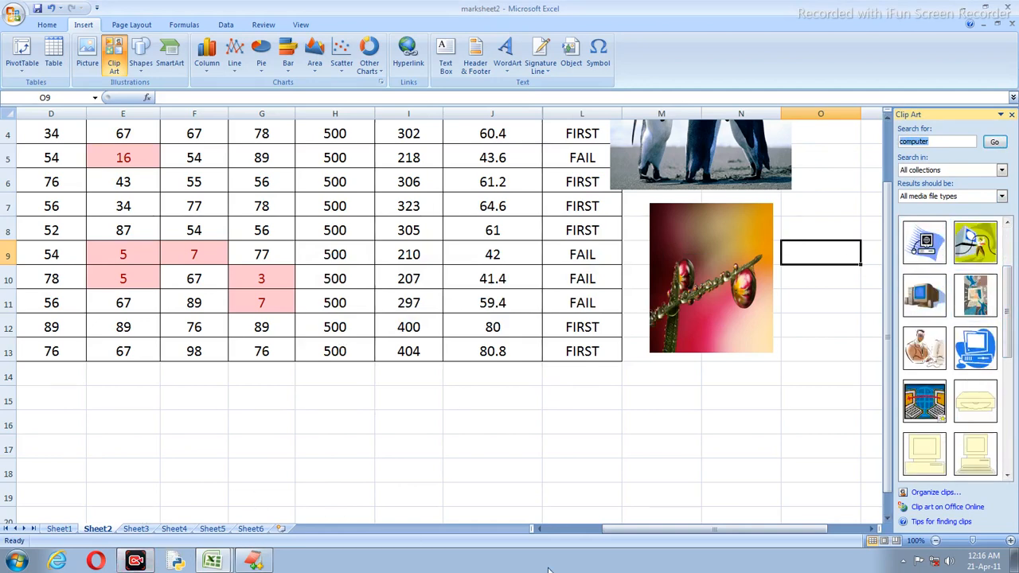
left_click(925, 352)
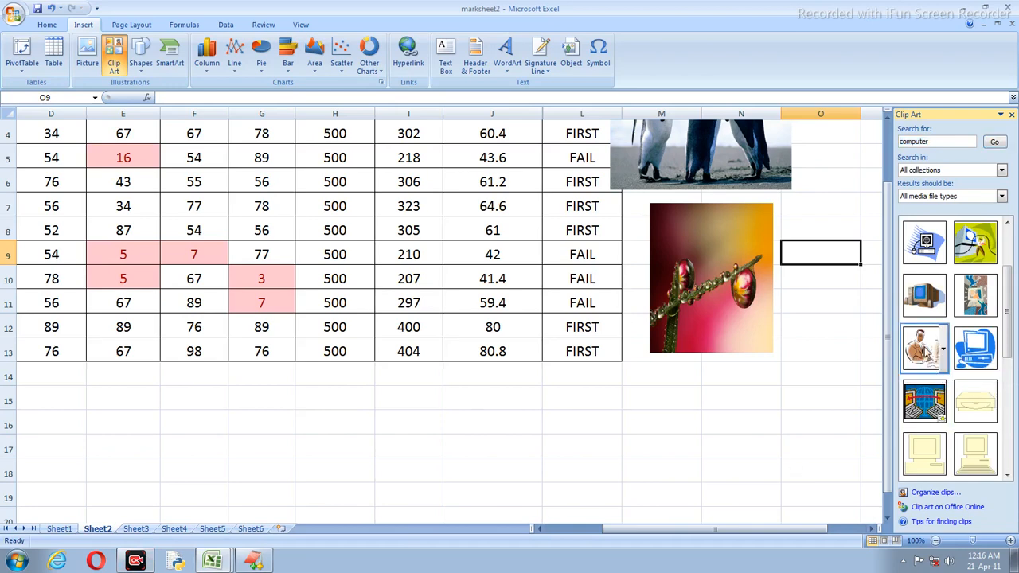
Step: Place the man-at-computer, desktop PC and yellow computer clips on Sheet2, positioning each
left_click_drag(926, 351, 334, 383)
left_click(523, 451)
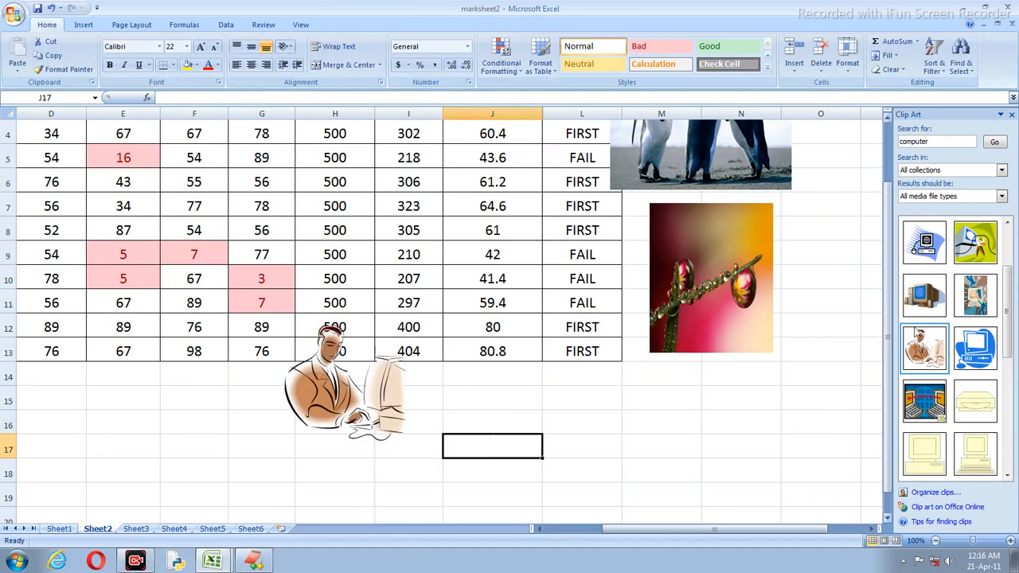
left_click(924, 301)
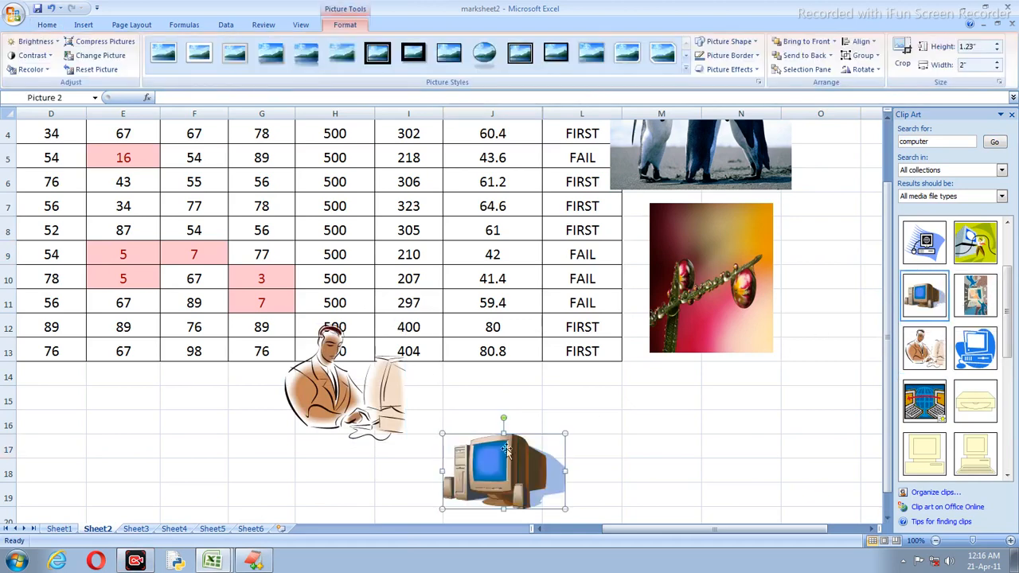
left_click_drag(532, 458, 206, 186)
left_click(503, 378)
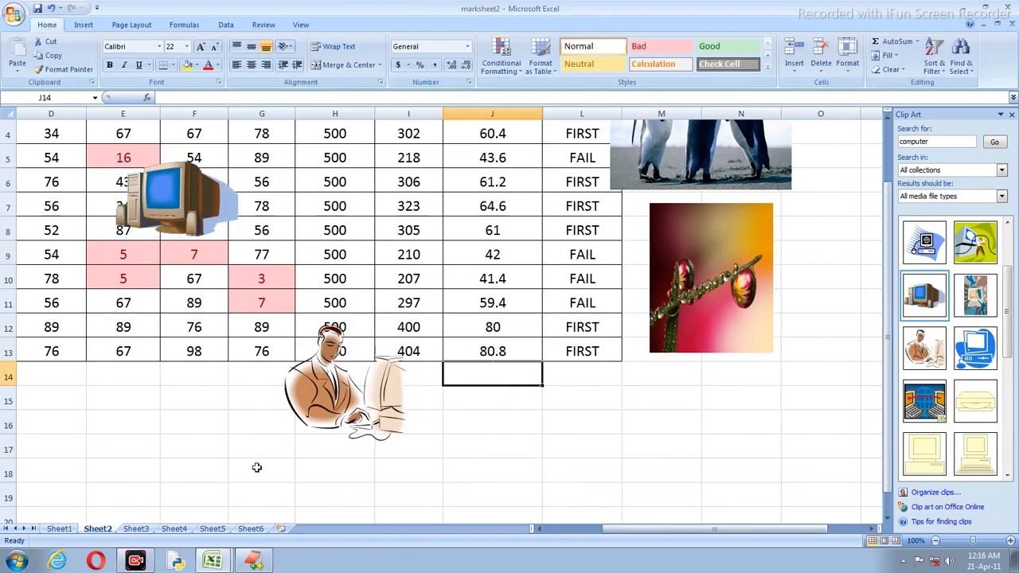
left_click_drag(1008, 360, 1008, 384)
left_click(925, 373)
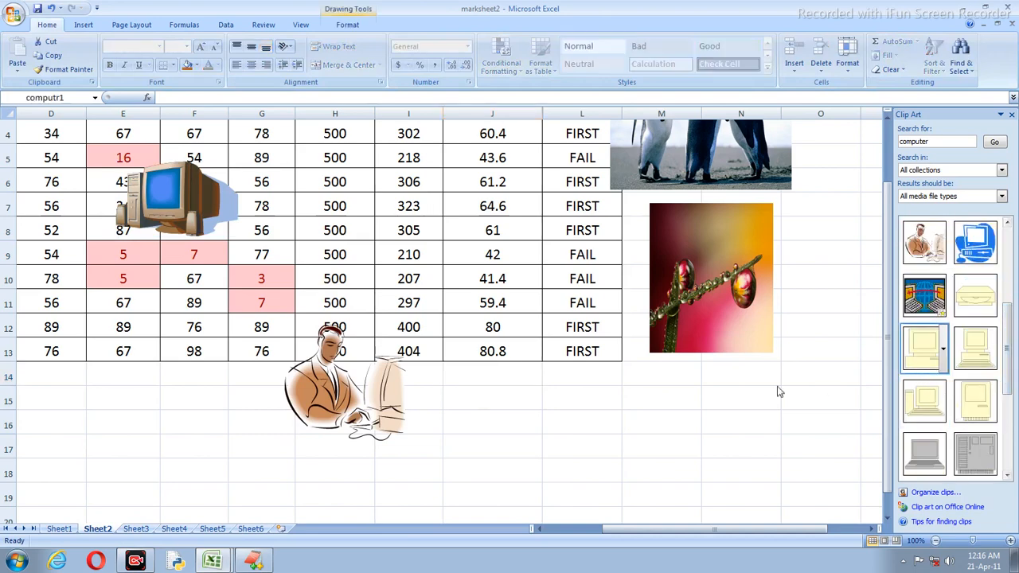
mouse_move(518, 375)
left_mouse_down()
mouse_move(492, 318)
mouse_move(471, 187)
left_mouse_up()
left_click(570, 244)
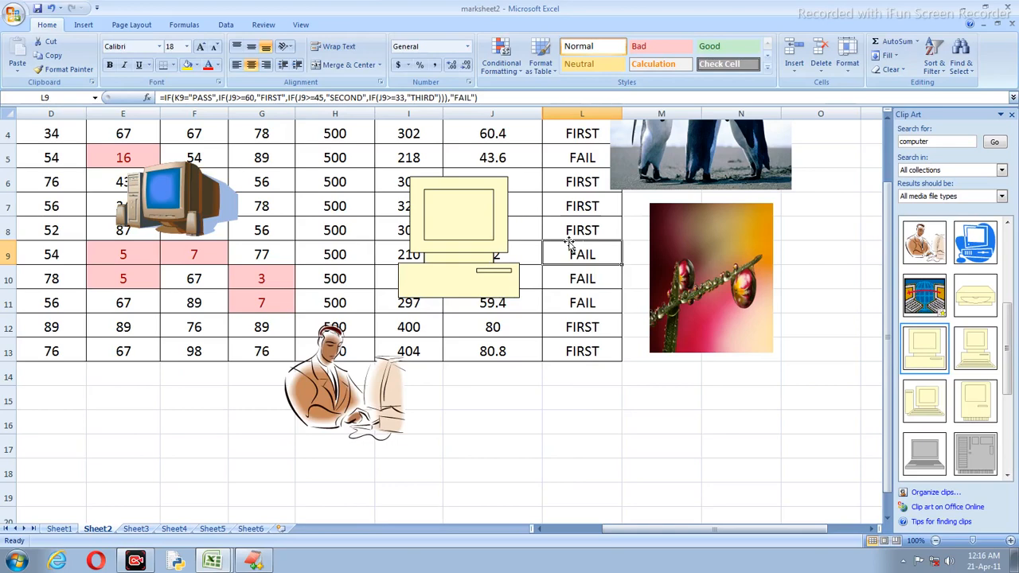
Step: Search Clip Art for 'flower', insert the white roses clip, and open Clip Organizer
double_click(959, 147)
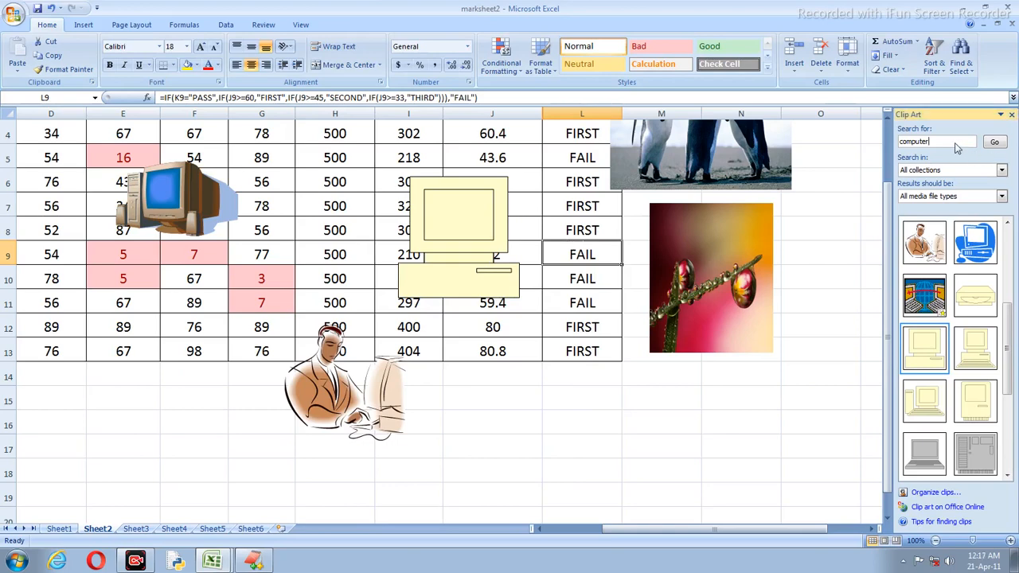
type("flower")
left_click(992, 142)
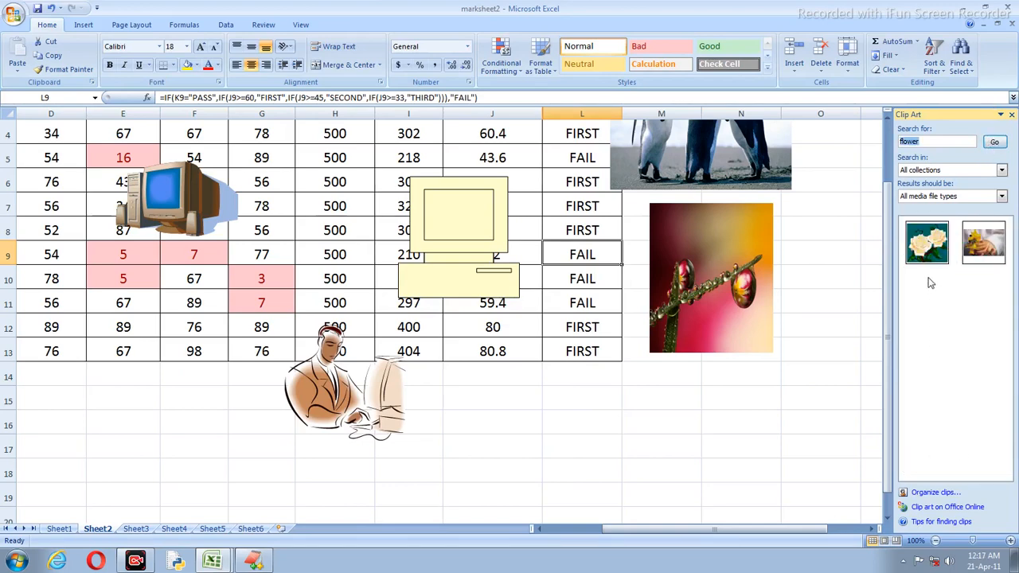
left_click(925, 248)
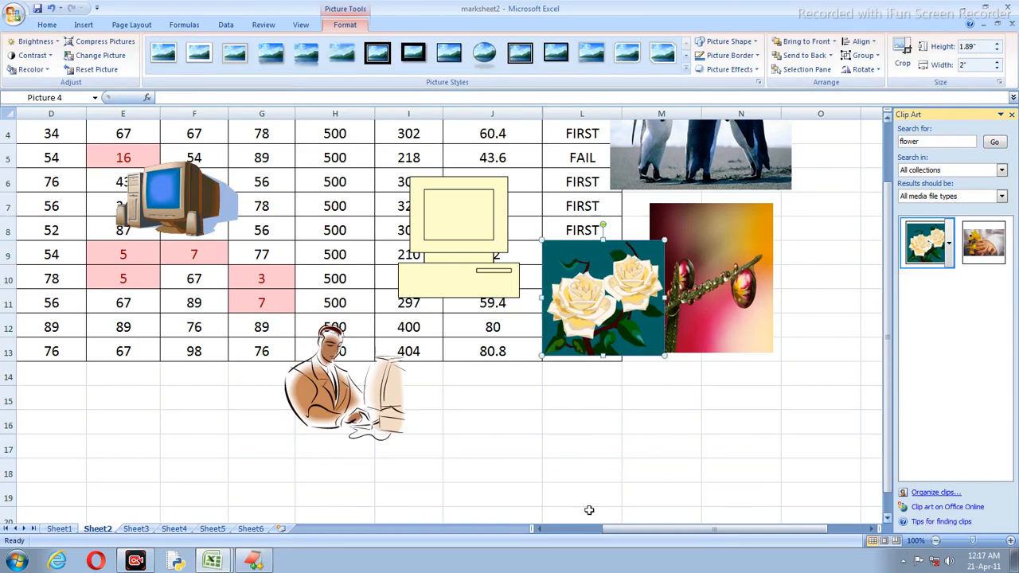
left_click(935, 493)
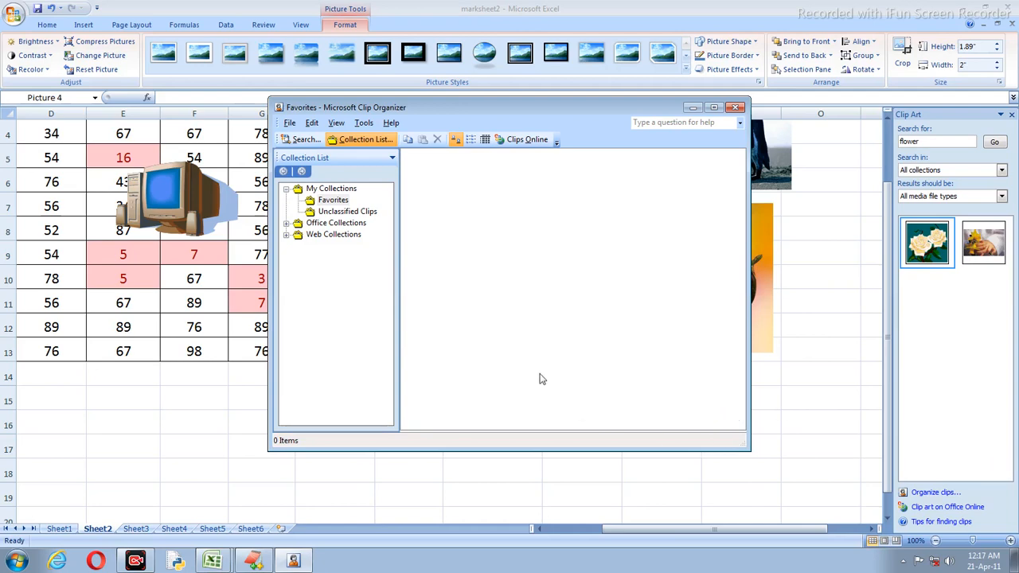
Step: Drag the lighthouse clip from Office Collections > Buildings onto Sheet2 below the marks table
left_click(287, 223)
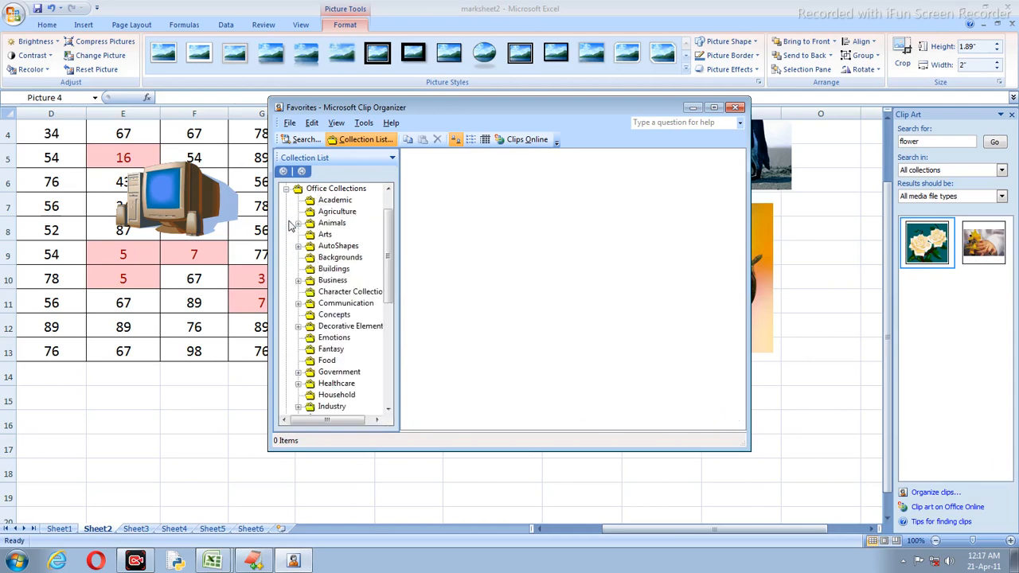
left_click_drag(423, 106, 673, 77)
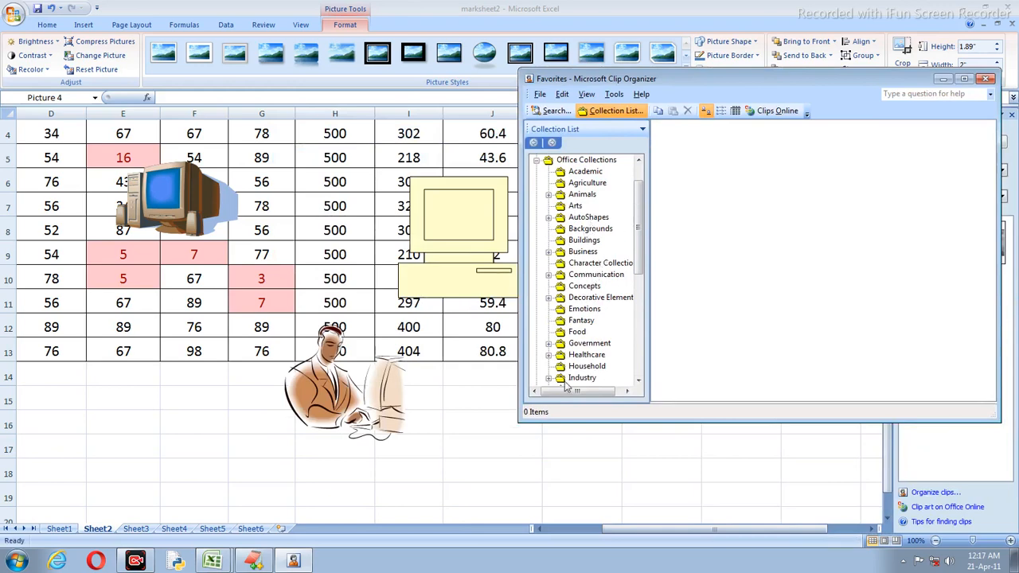
scroll(637, 263, "up", 1)
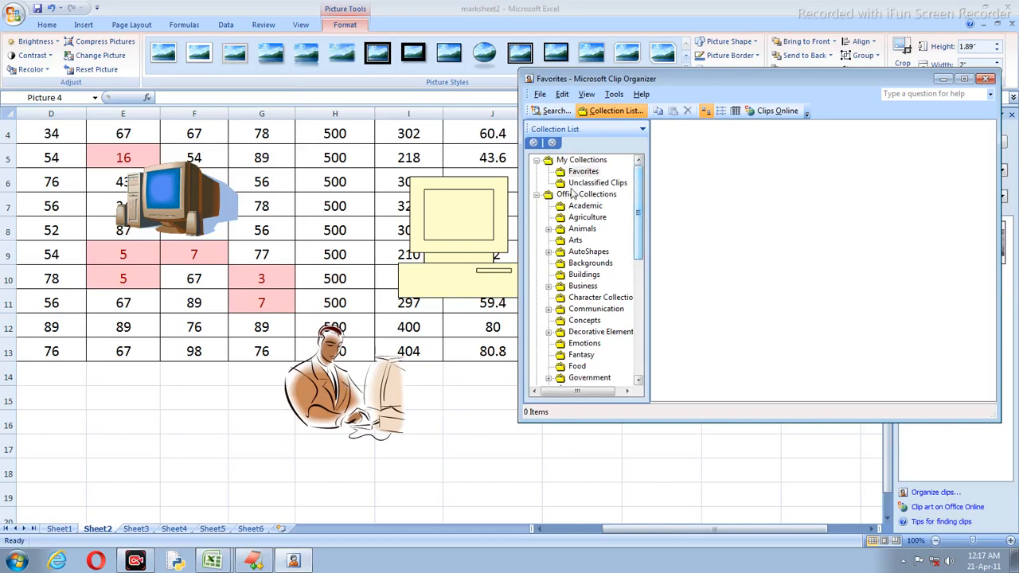
left_click(585, 275)
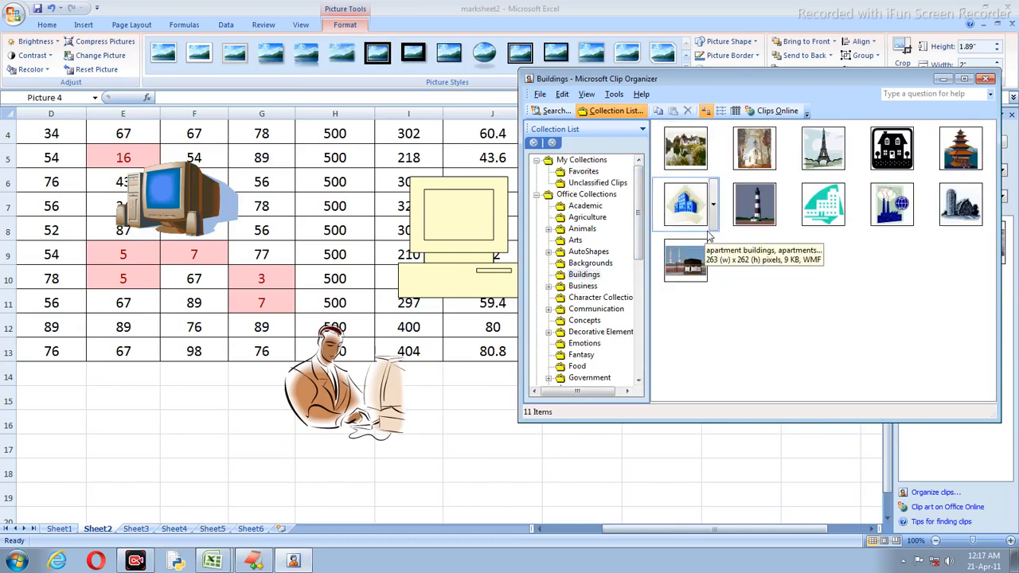
left_click(749, 211)
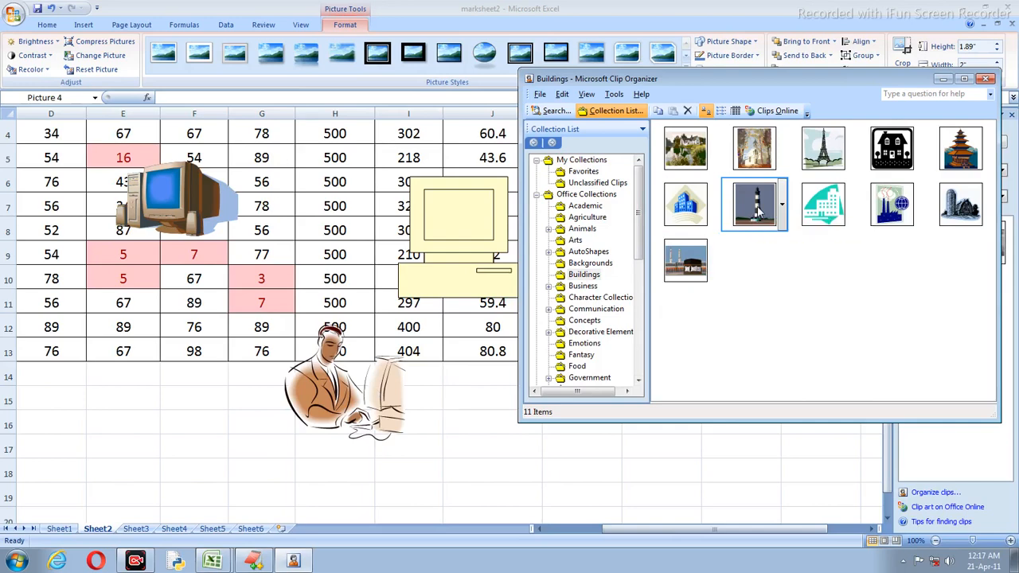
left_click_drag(758, 211, 133, 384)
left_click(326, 447)
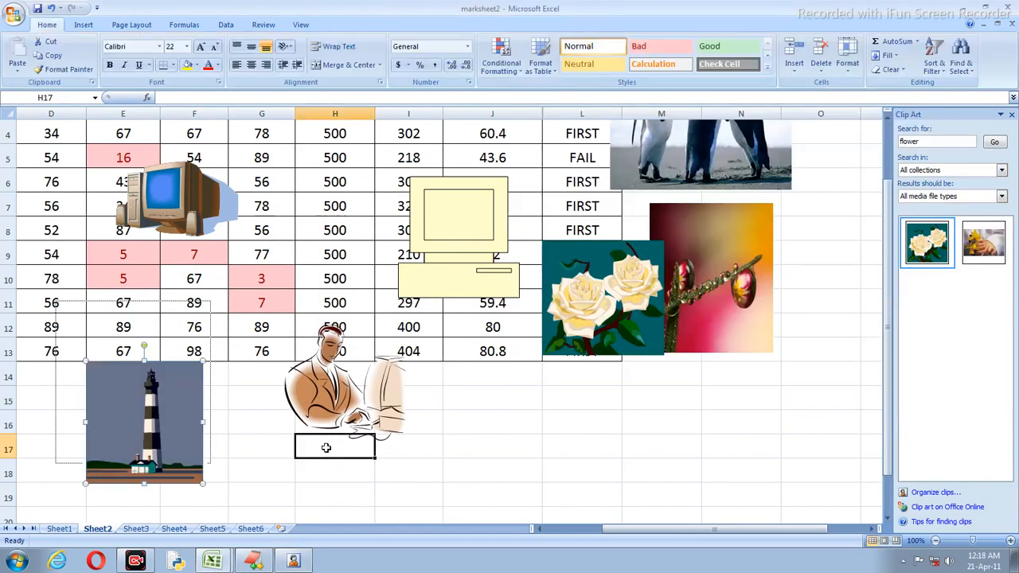
Step: Enlarge the lighthouse picture and move it to the lower right of the marks table
scroll(361, 448, "down", 6)
scroll(292, 409, "up", 5)
left_click(192, 368)
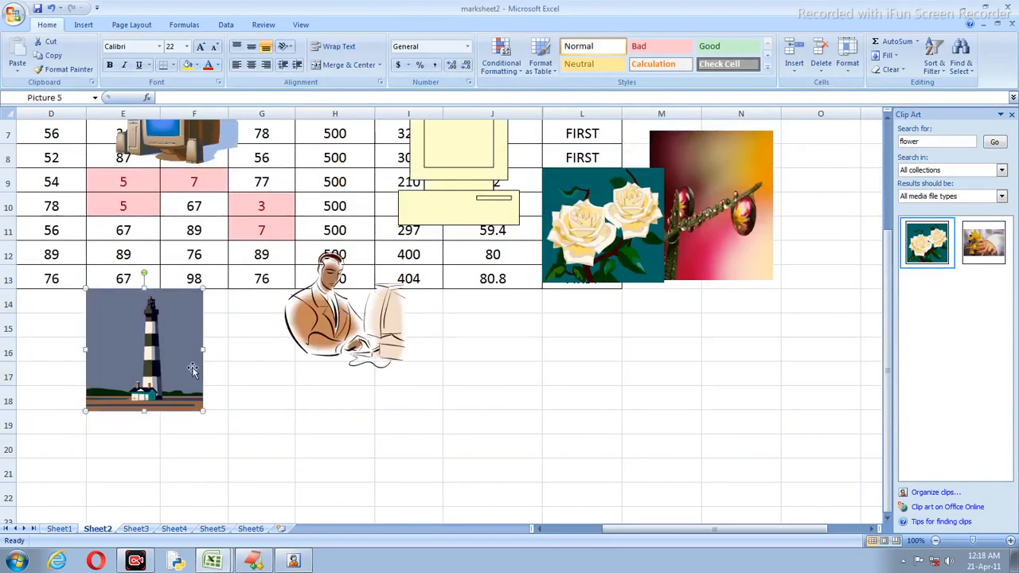
left_click_drag(203, 413, 437, 510)
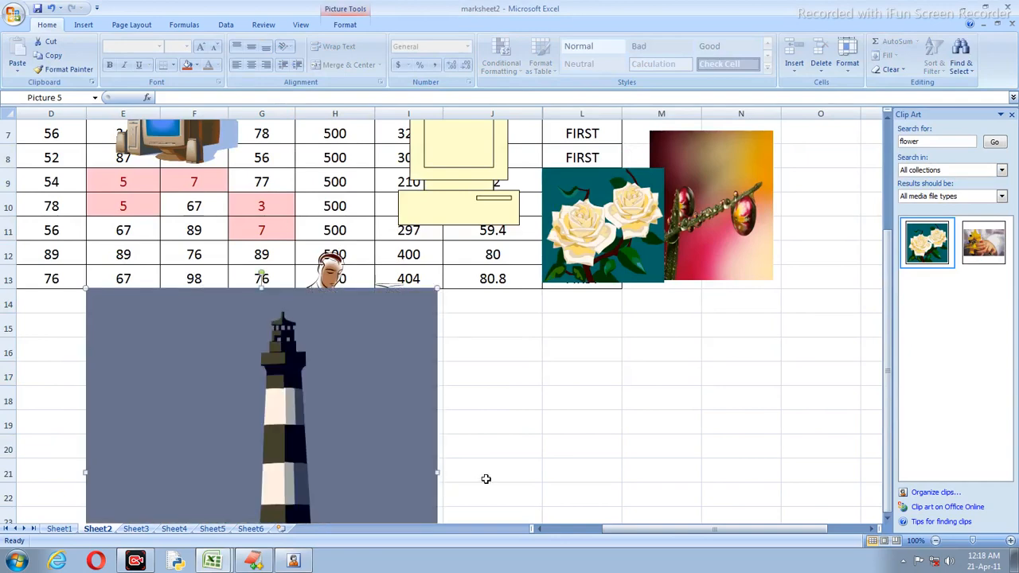
left_click(484, 476)
scroll(514, 408, "down", 5)
left_click(356, 248)
scroll(359, 266, "up", 5)
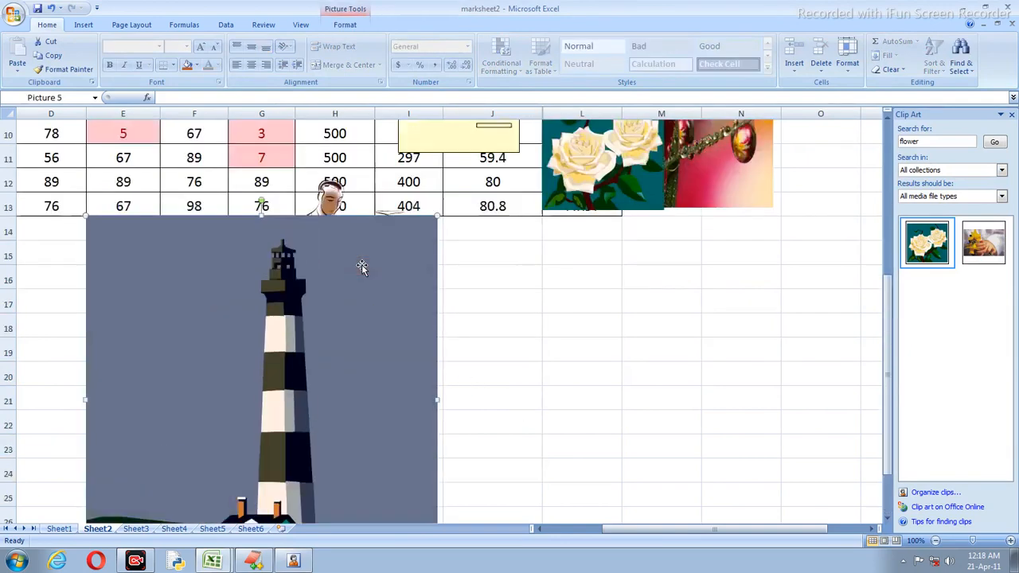
left_click_drag(359, 352, 800, 391)
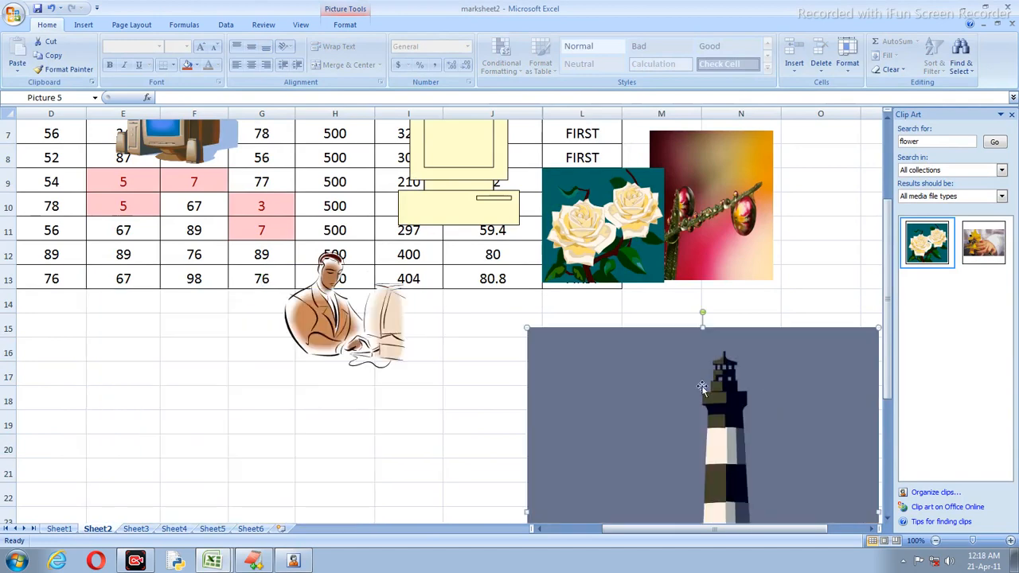
Step: Make the man-at-computer clip art much bigger below the marks
left_click(366, 312)
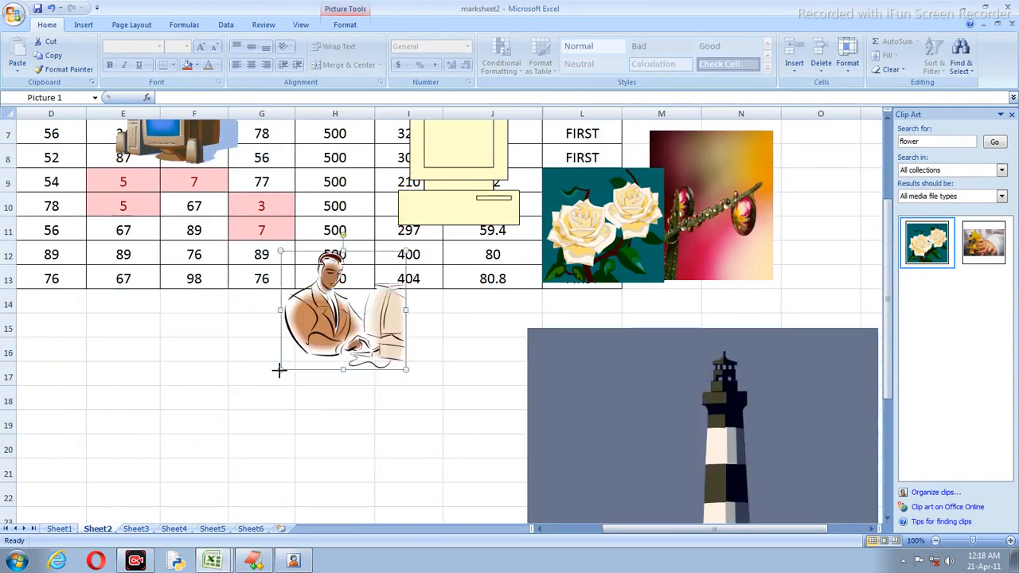
left_click_drag(280, 371, 121, 410)
left_click(470, 305)
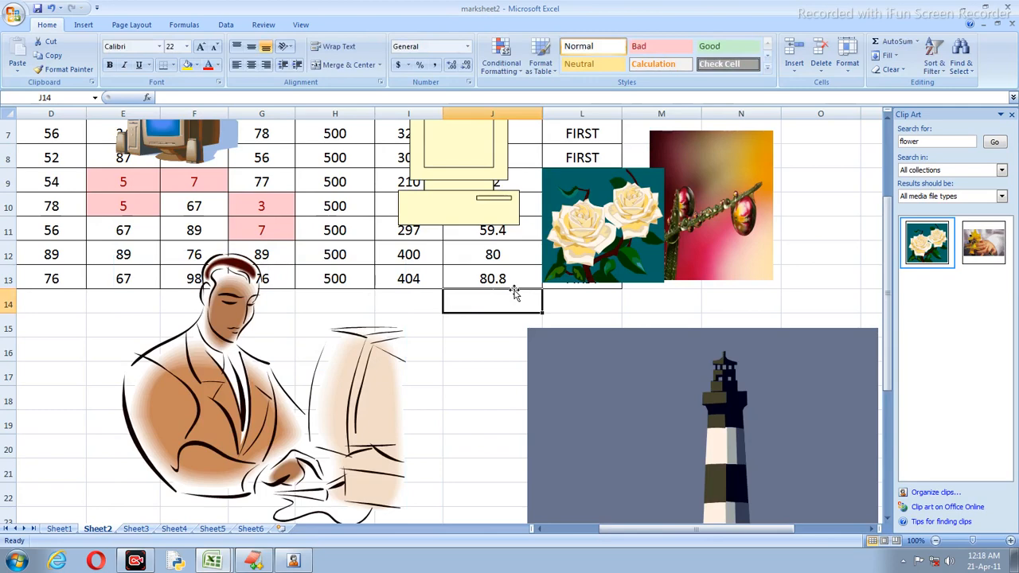
Step: Search clip art for 'building' and insert the black house clip below the table near J14
left_click(930, 144)
type("buil")
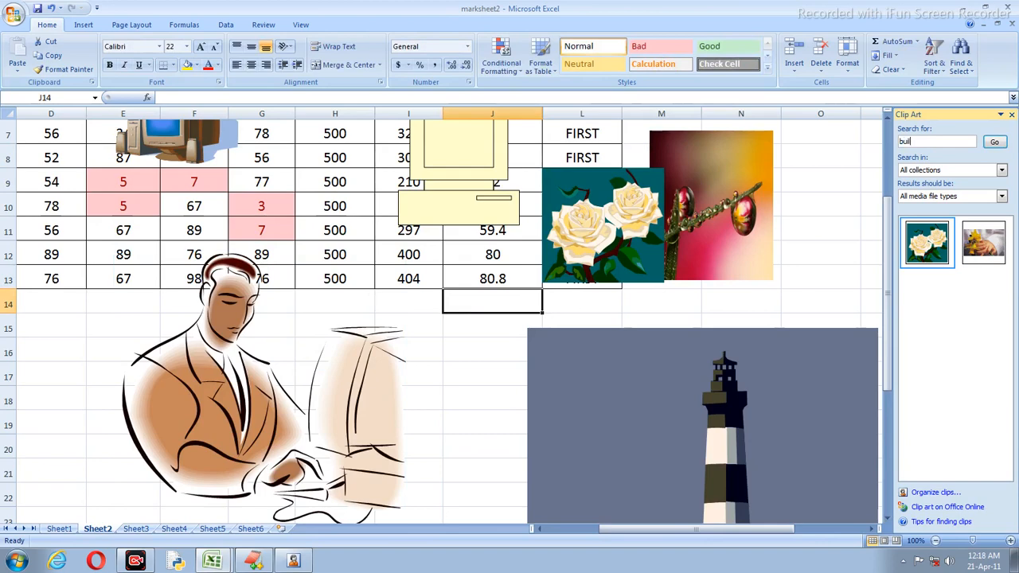
type("ding")
key("Return")
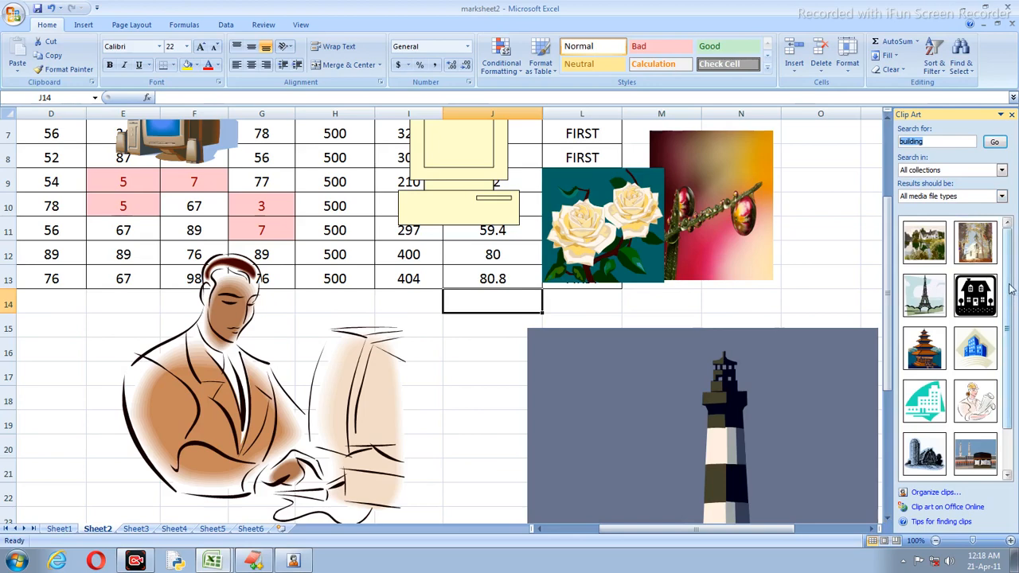
scroll(1012, 291, "down", 1)
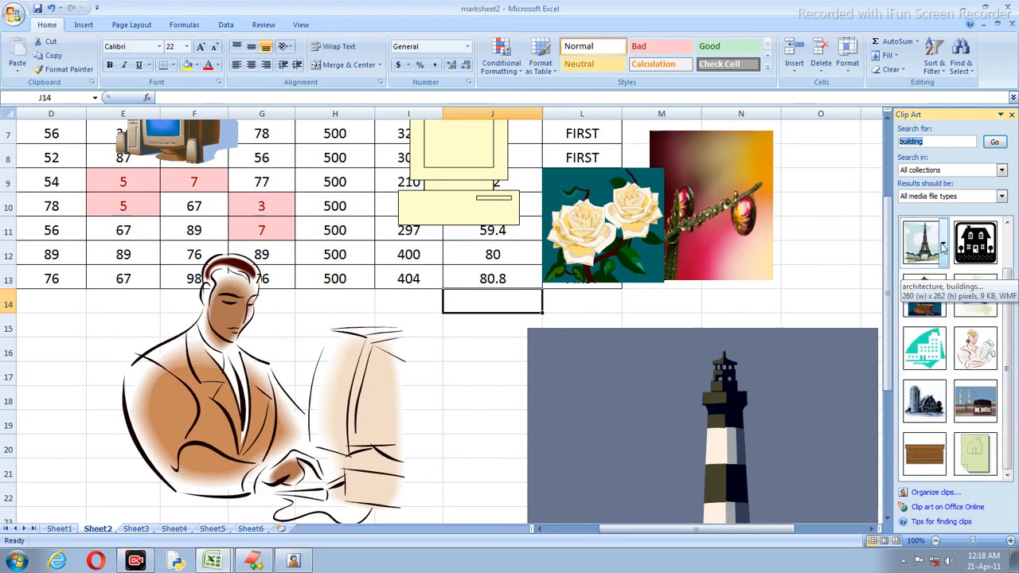
left_click(975, 240)
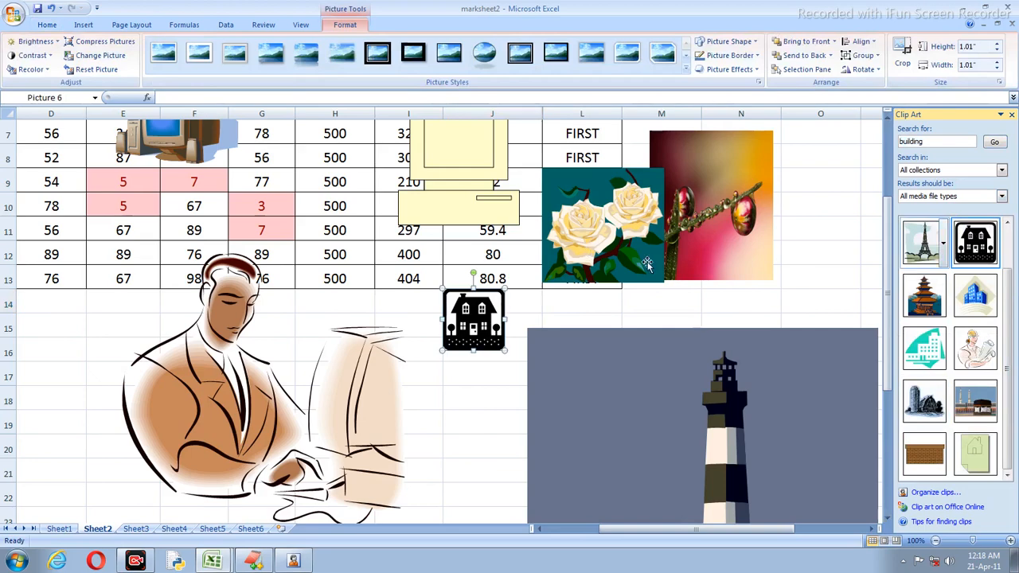
left_click_drag(446, 357, 406, 376)
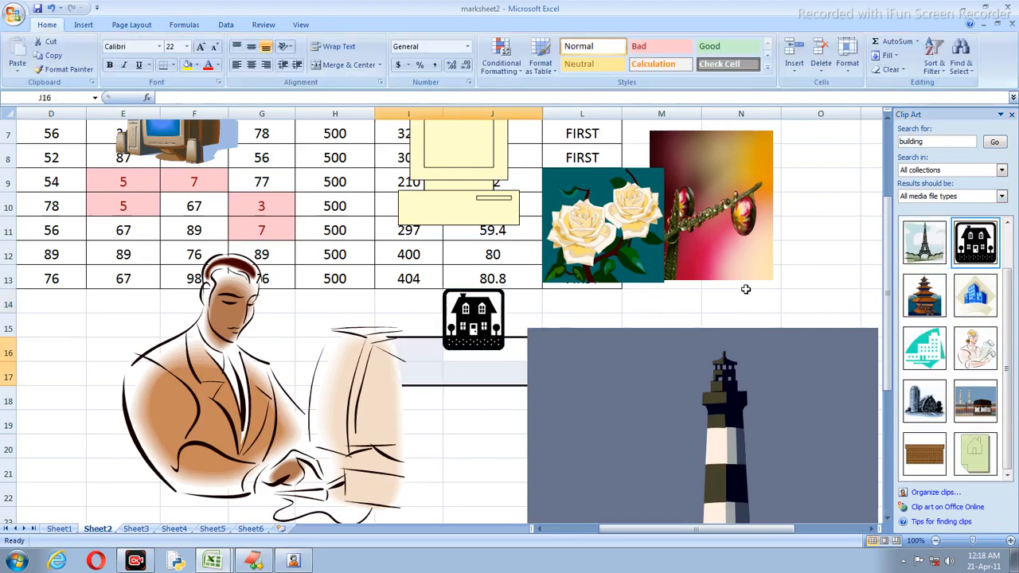
Step: Drag the vet-with-girl clip from the Nature collection onto the sheet beside the man-at-computer picture
left_click(924, 493)
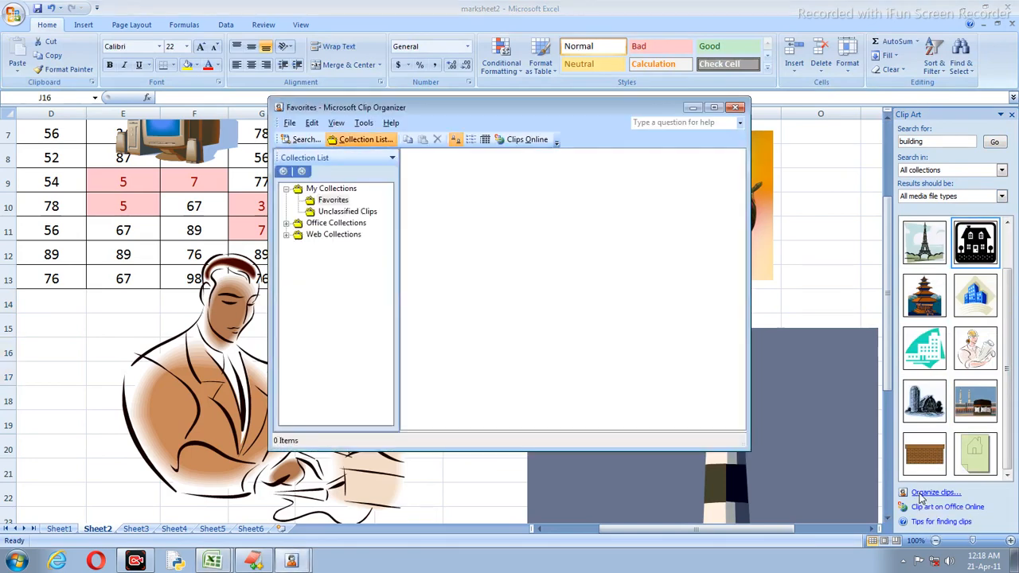
left_click(286, 223)
scroll(358, 287, "down", 4)
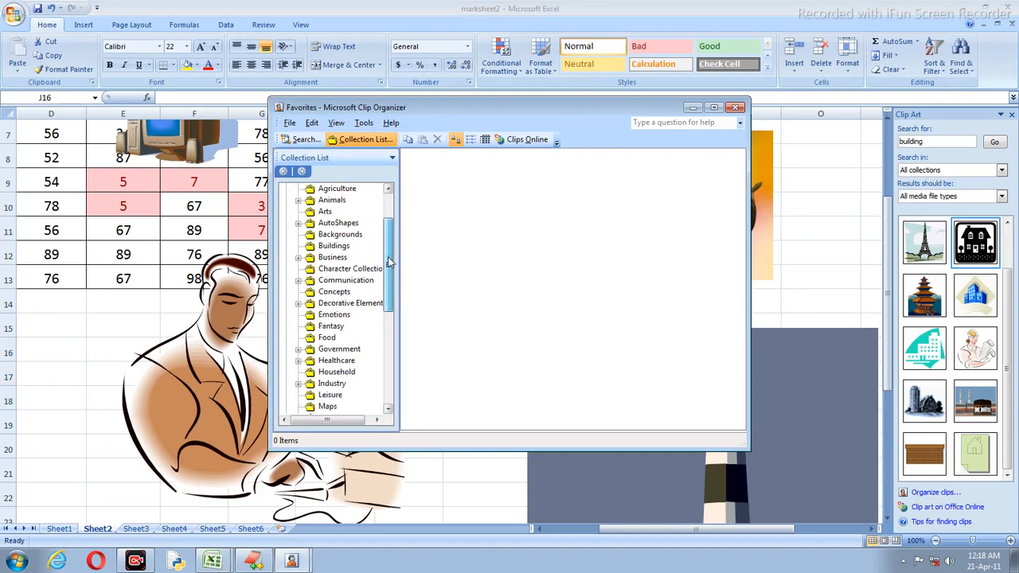
left_click(329, 303)
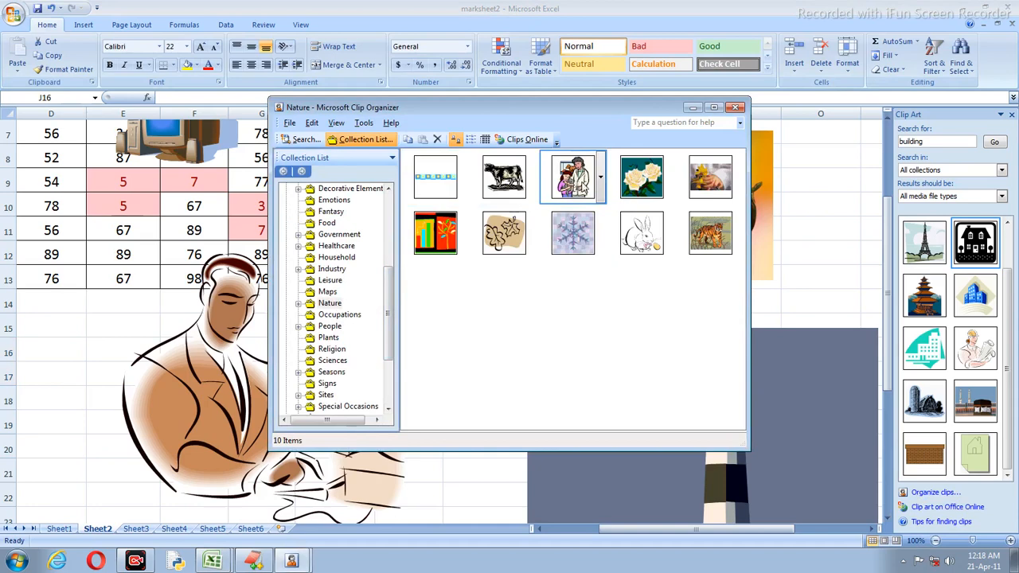
left_click_drag(582, 187, 32, 173)
left_click(309, 269)
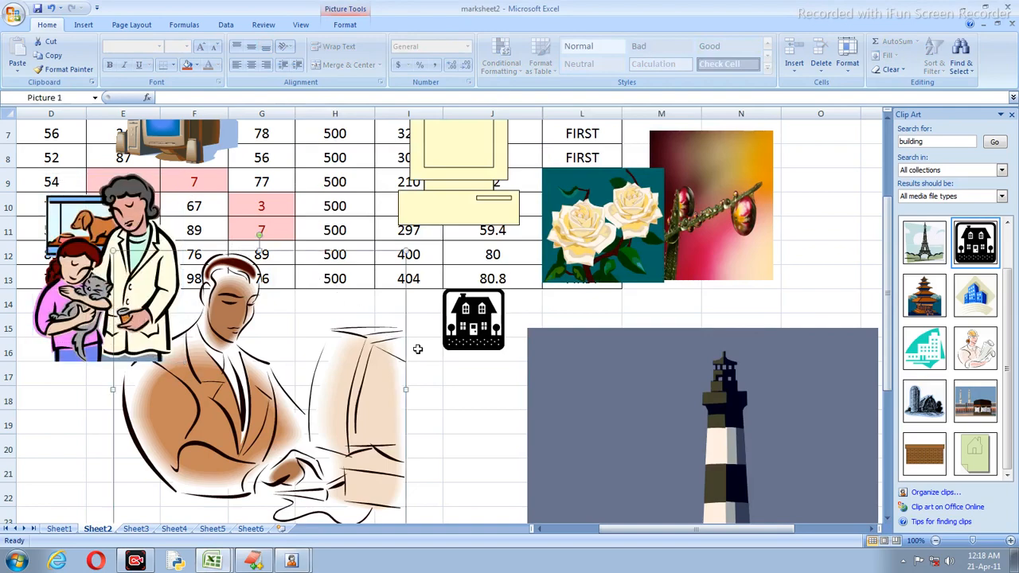
scroll(444, 364, "down", 2)
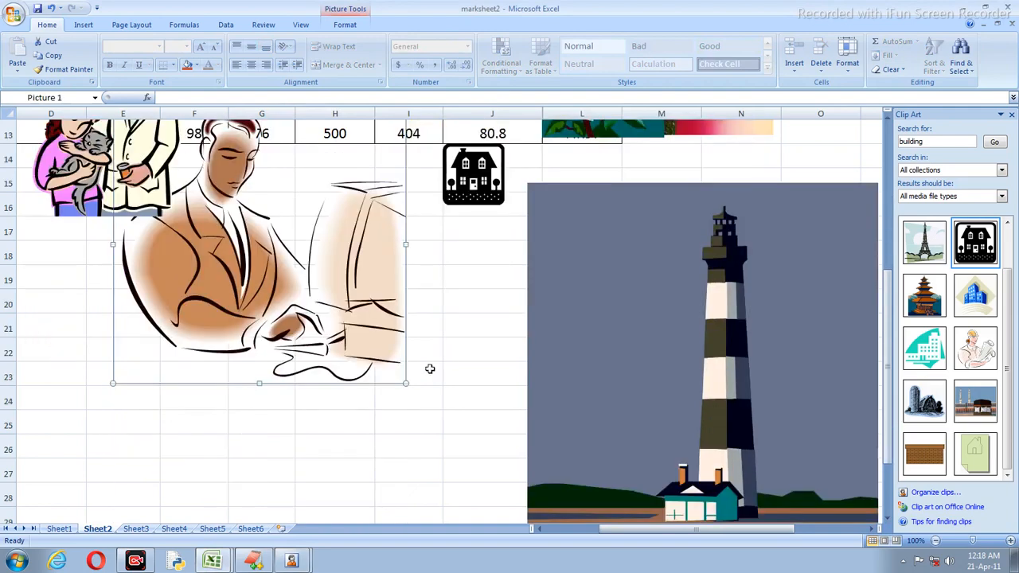
left_click(83, 27)
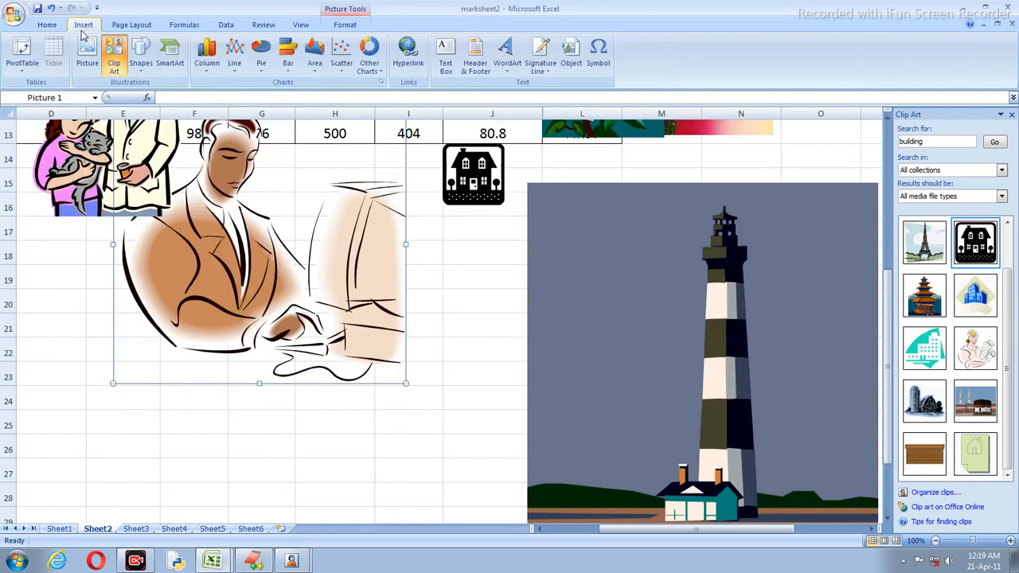
Step: Draw a blue oval over columns E–G in the empty rows around row 34
scroll(305, 218, "down", 4)
left_click(216, 250)
scroll(216, 255, "down", 3)
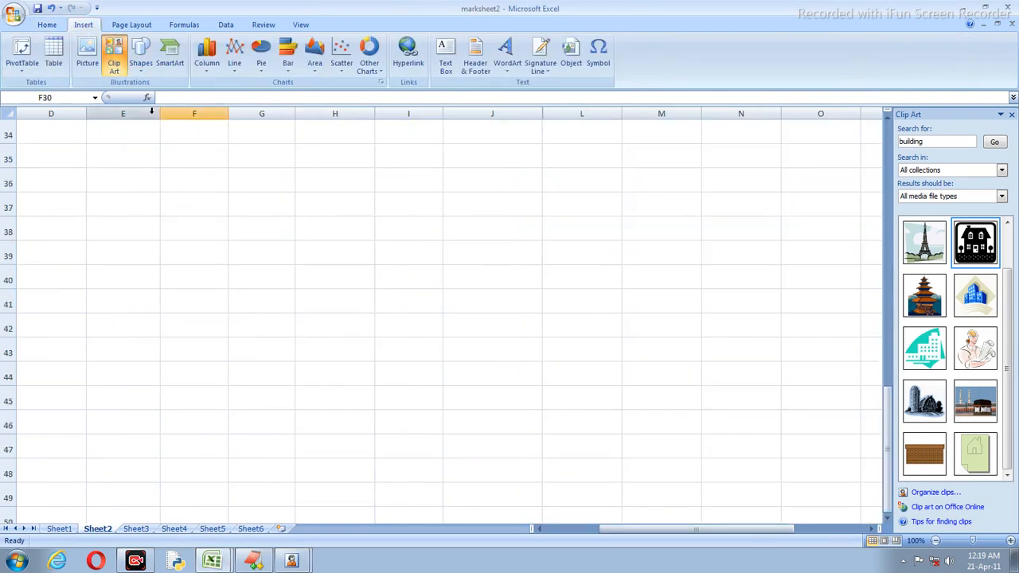
left_click(137, 68)
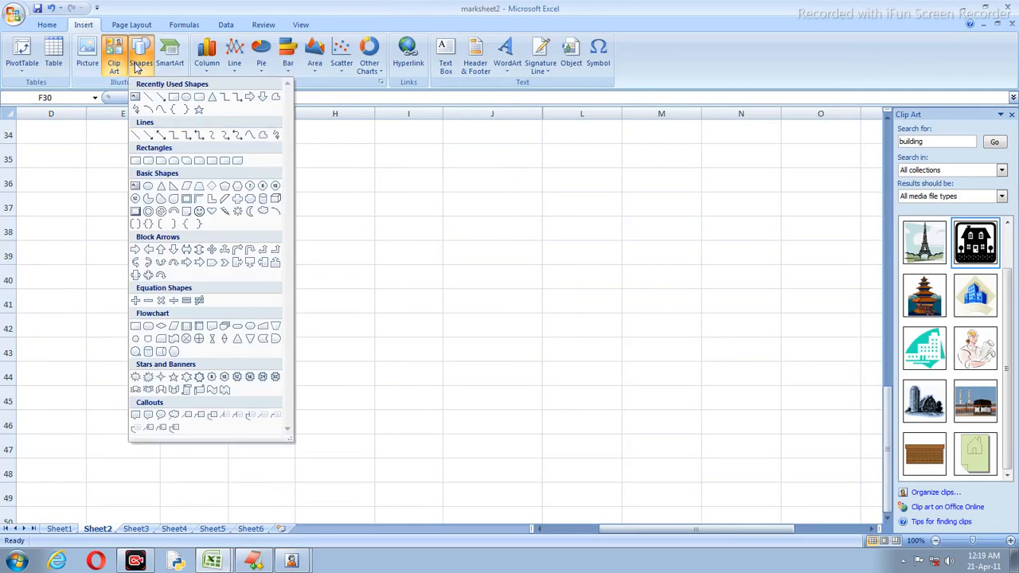
left_click(186, 98)
mouse_move(179, 143)
left_mouse_down()
mouse_move(243, 219)
mouse_move(338, 280)
left_mouse_up()
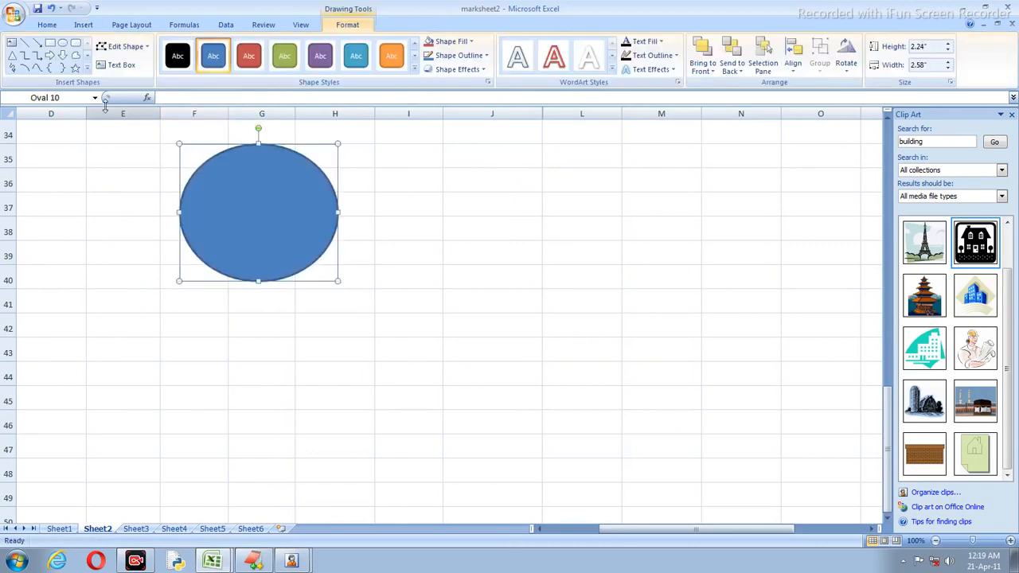
Step: Draw an isosceles triangle beside the oval over columns I–K
left_click(13, 55)
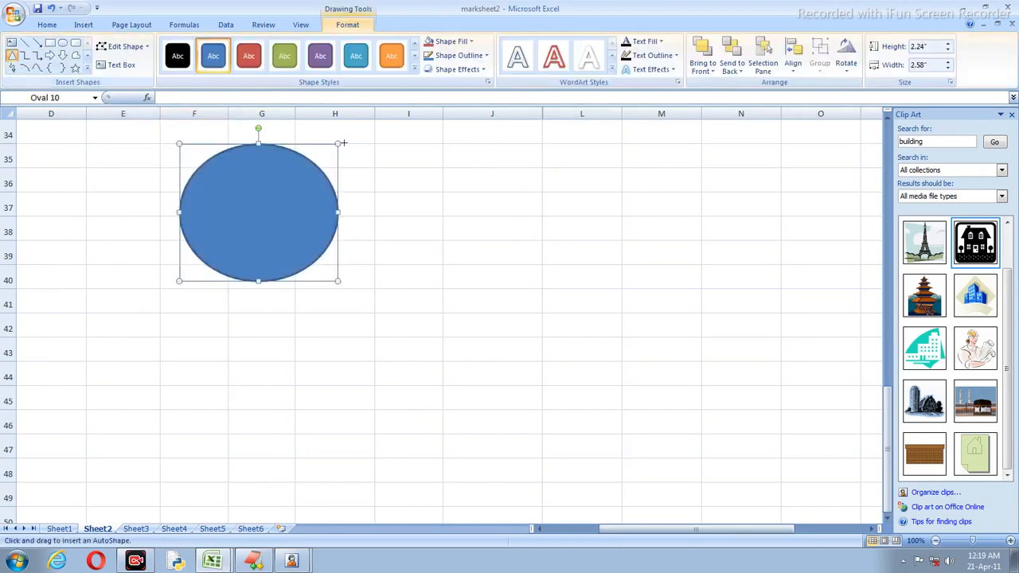
left_click_drag(393, 148, 563, 302)
left_click(488, 309)
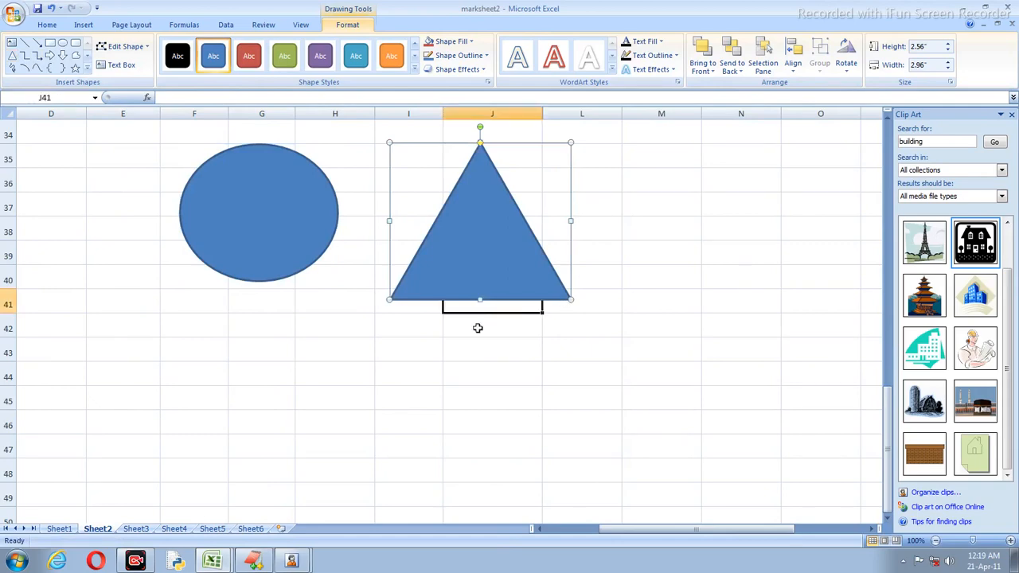
left_click(431, 280)
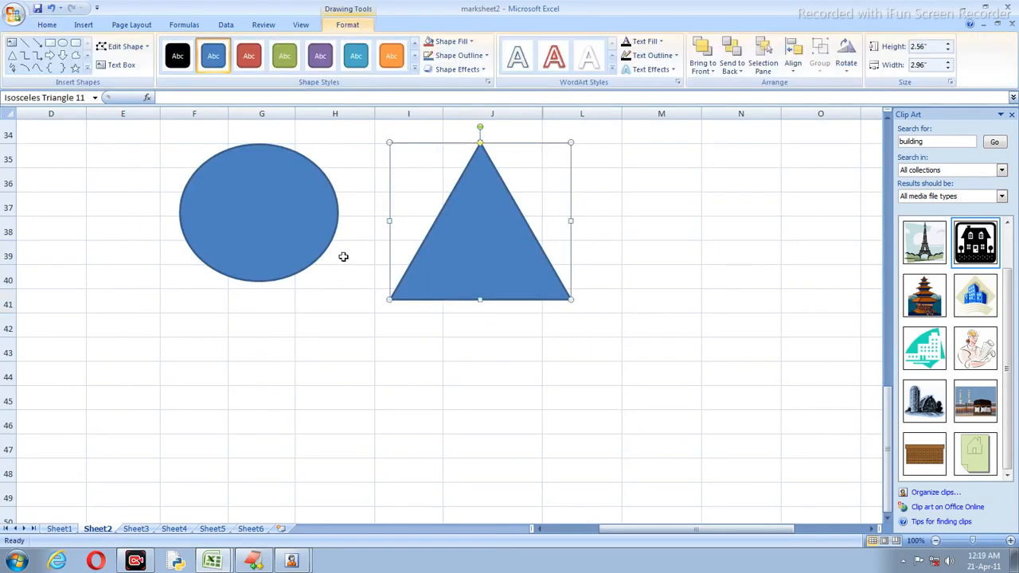
left_click(246, 231)
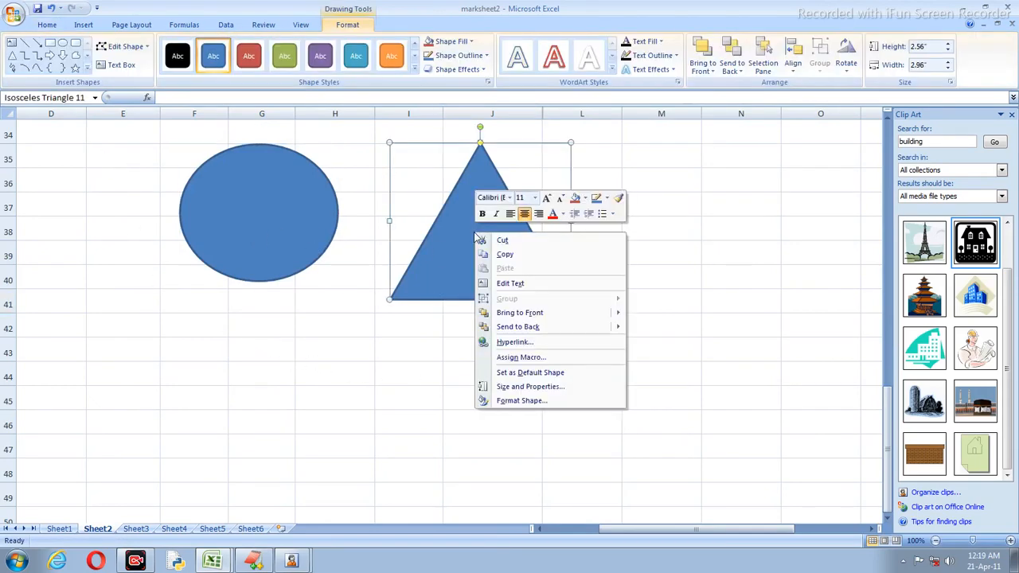
Step: Type 'nbjhvjhgjhgvuj bvjgbvhgvchgc\ hfdcfdgdgf hgbhjgjyh' inside the triangle using Edit Text
right_click(474, 233)
left_click(502, 284)
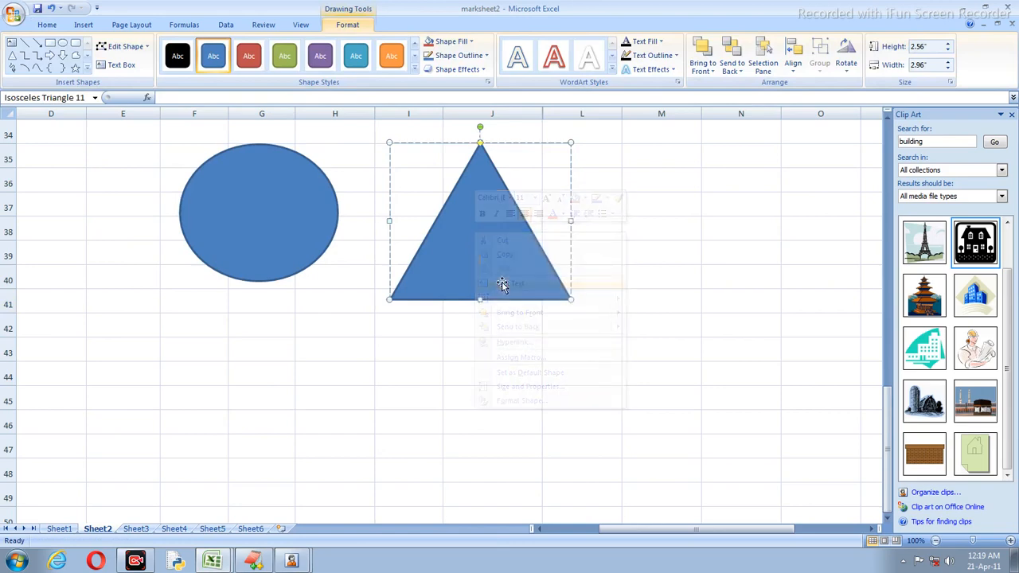
type("nbjhvjhgjhgv")
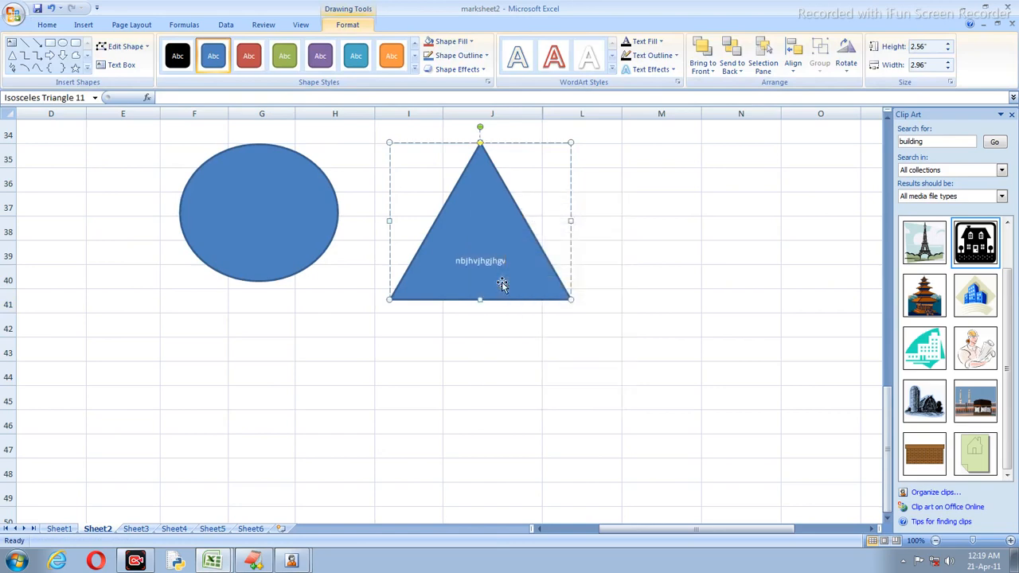
type("uj bvjgbvhgvchgc")
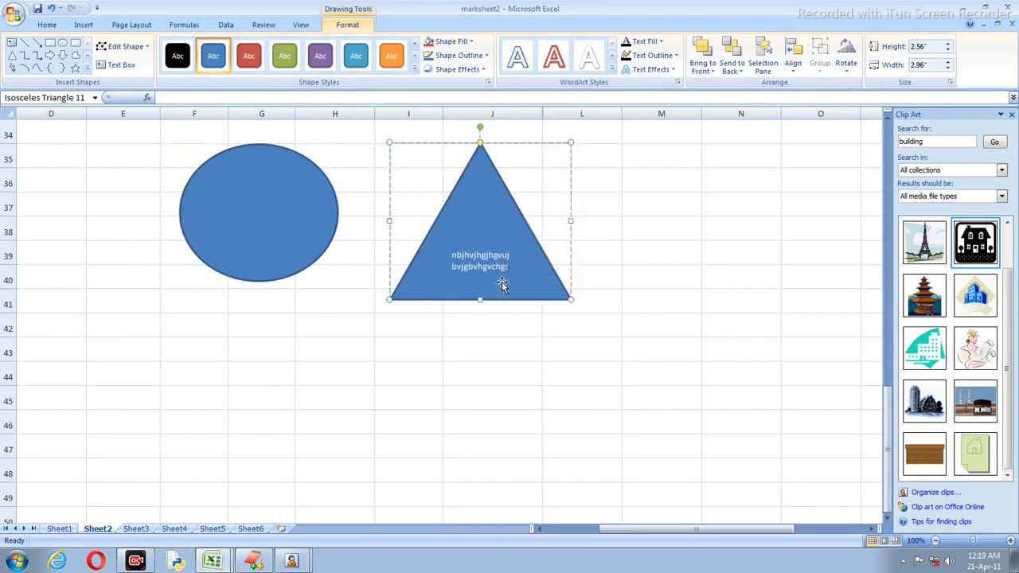
type("\\ hfdcfdgdgf hgbhjgjyh")
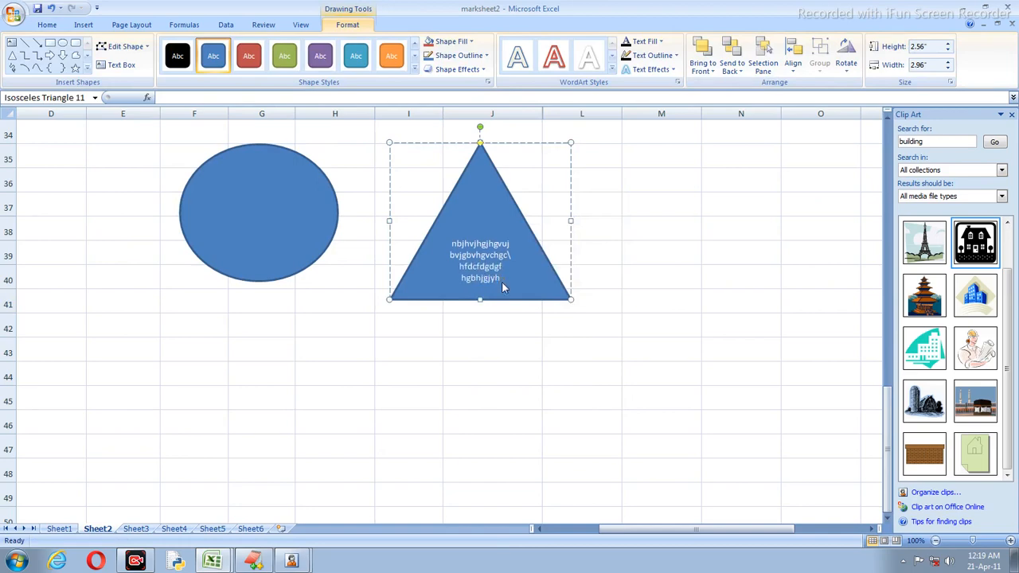
Step: Add a new line to the triangle text and apply the orange shape style to the oval
key("Return")
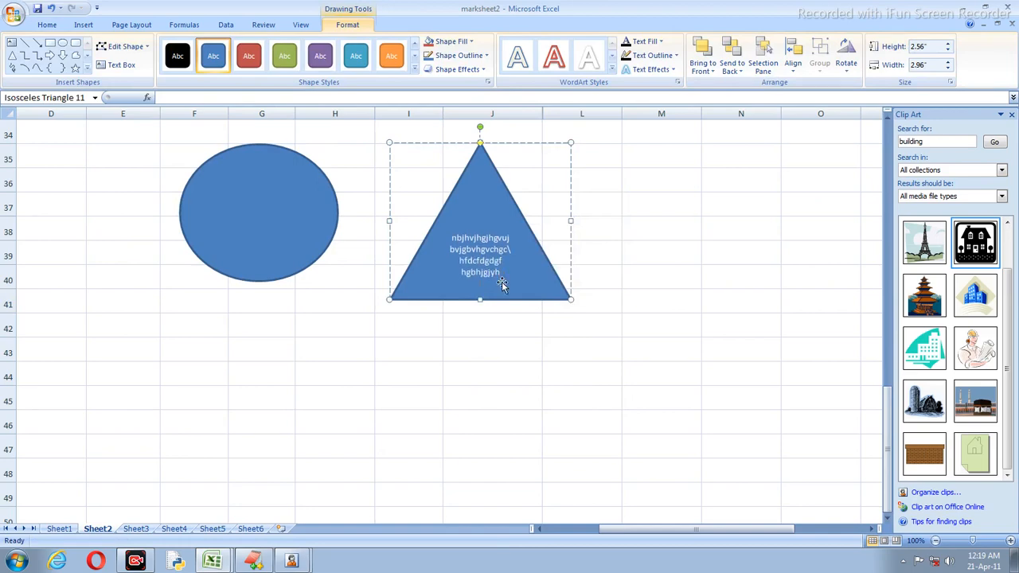
left_click(278, 245)
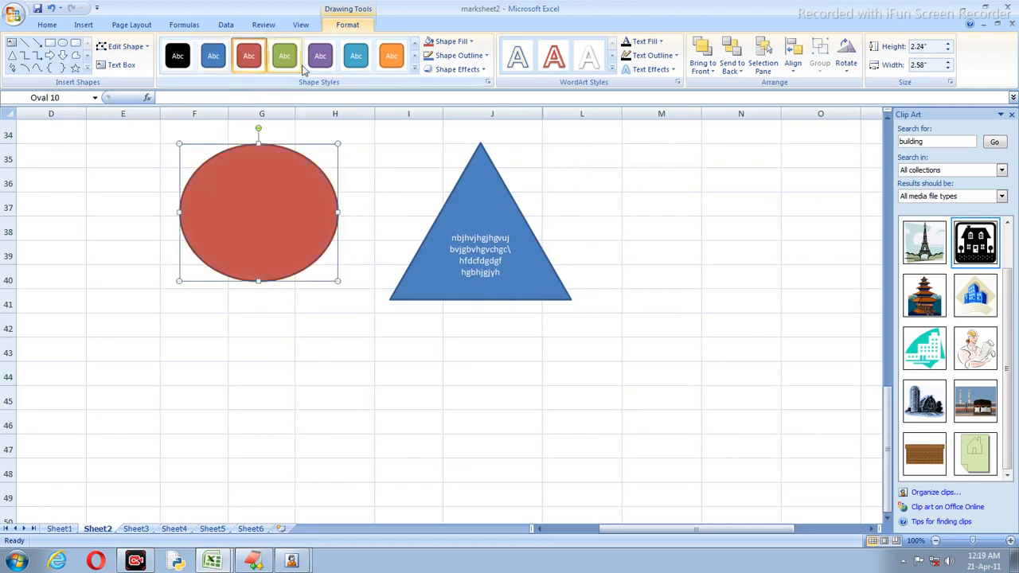
left_click(391, 55)
left_click(317, 301)
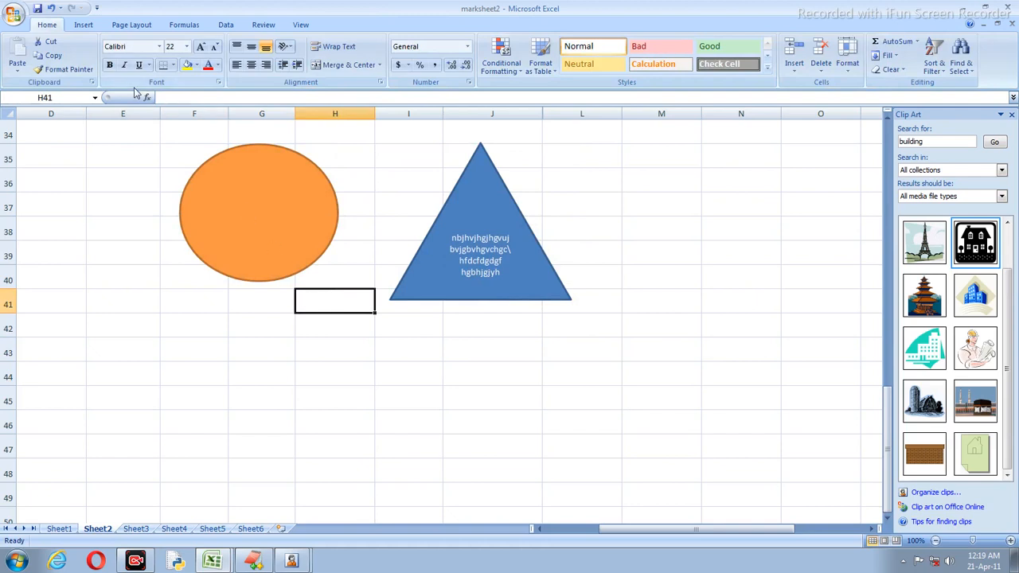
left_click(86, 26)
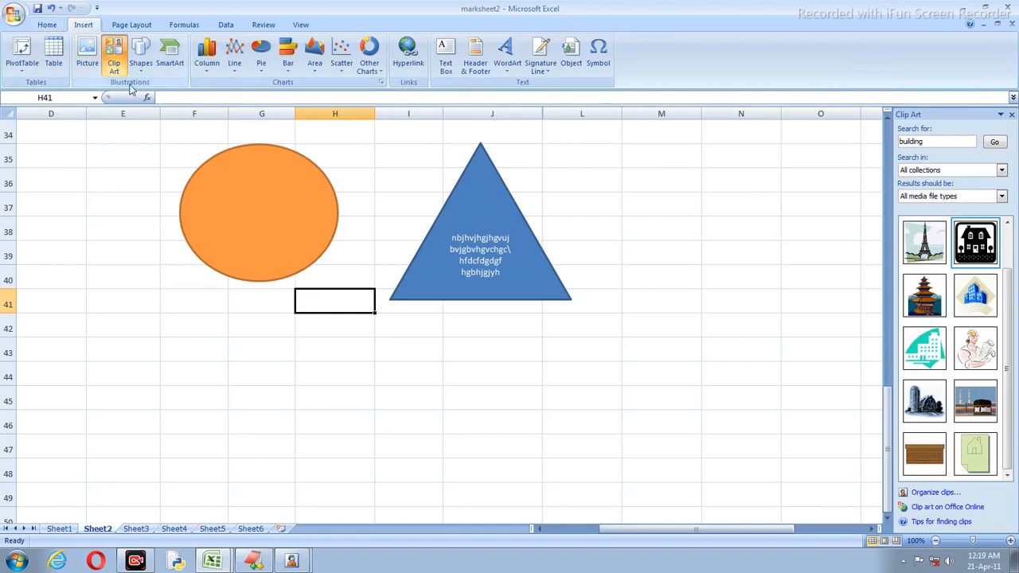
scroll(232, 184, "down", 5)
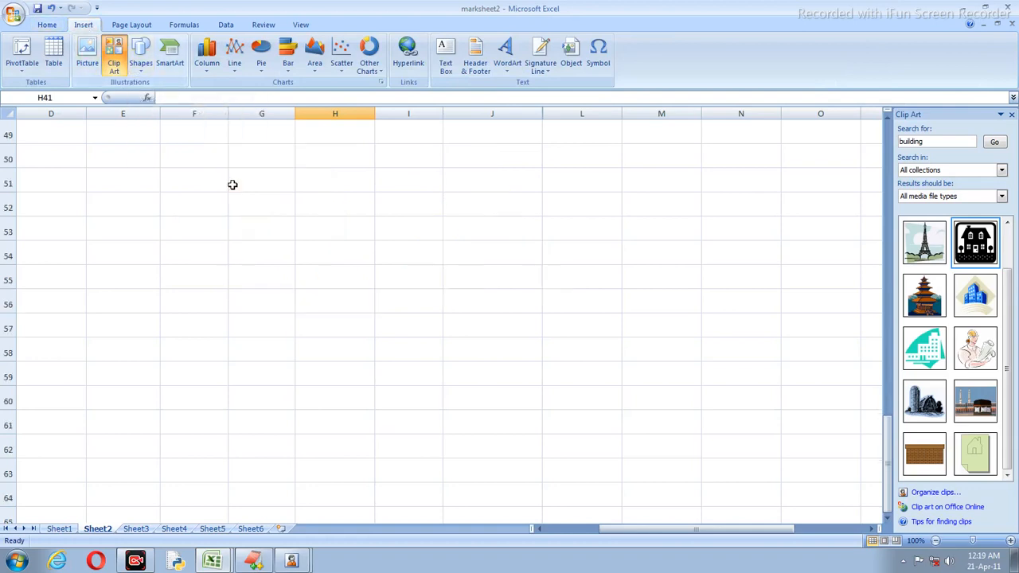
Step: Draw a blue rounded rectangle over cells F50 to H54
left_click(141, 226)
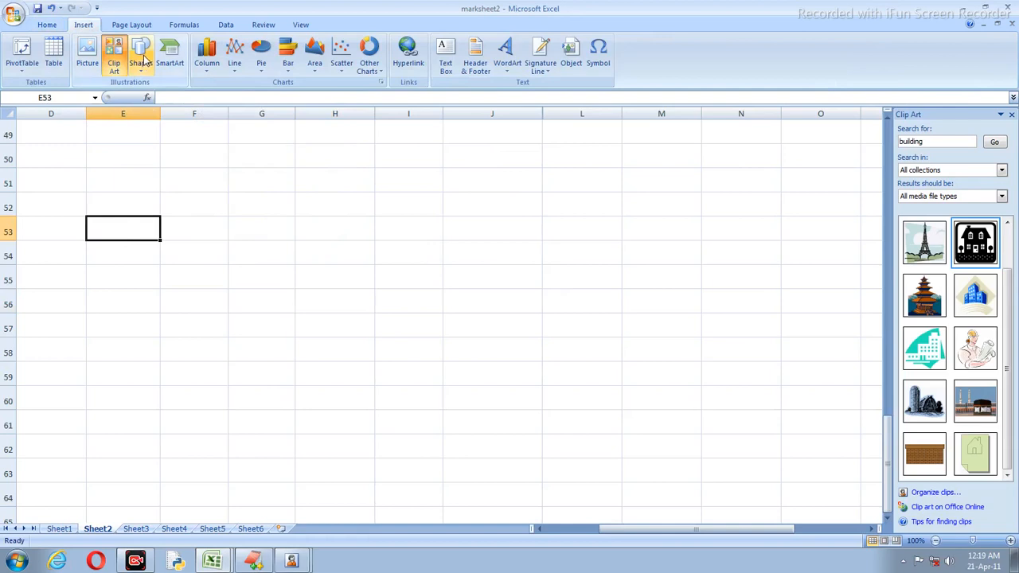
left_click(144, 57)
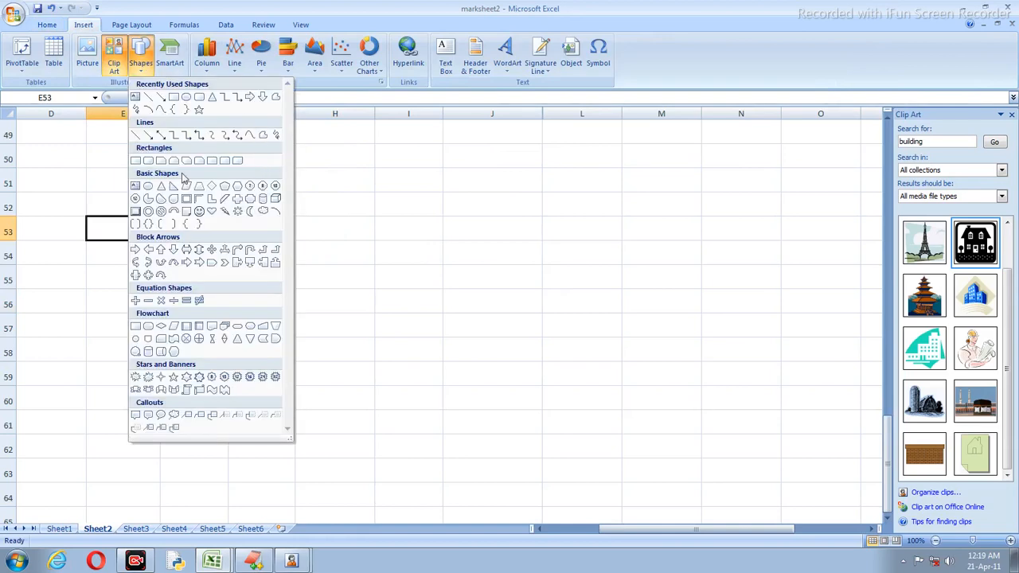
left_click(199, 96)
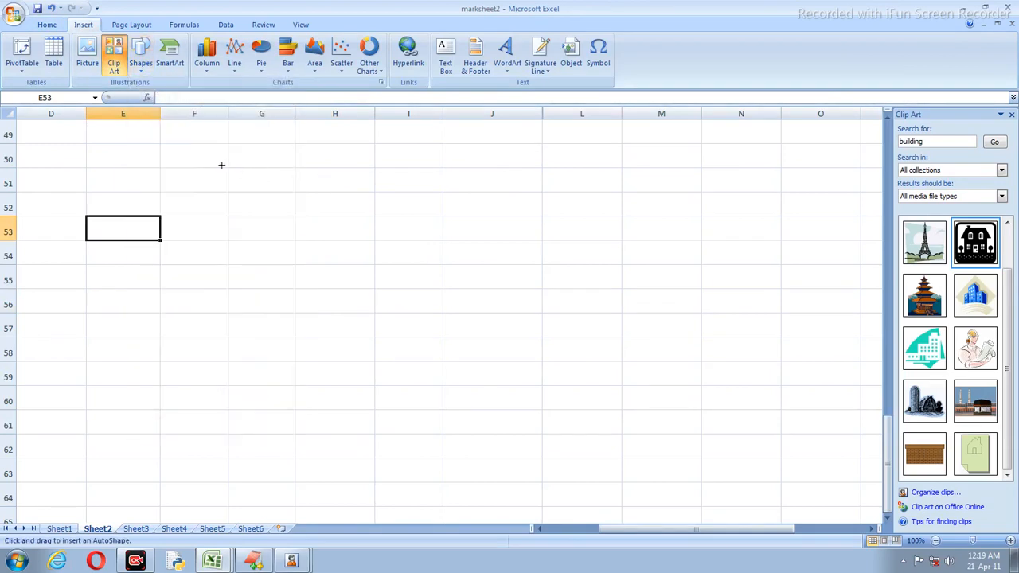
left_click_drag(219, 159, 368, 261)
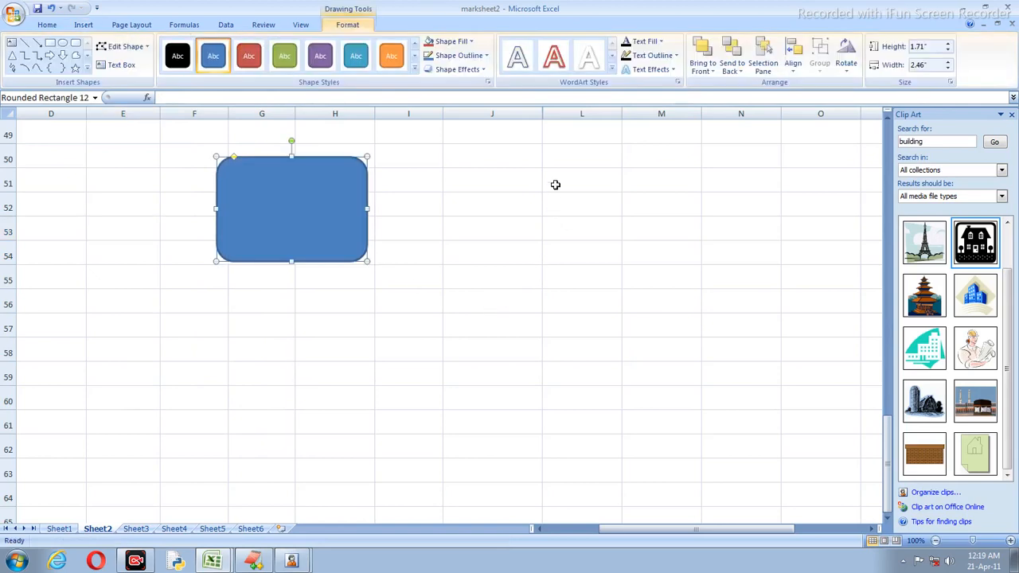
left_click_drag(556, 185, 578, 235)
left_click(327, 212)
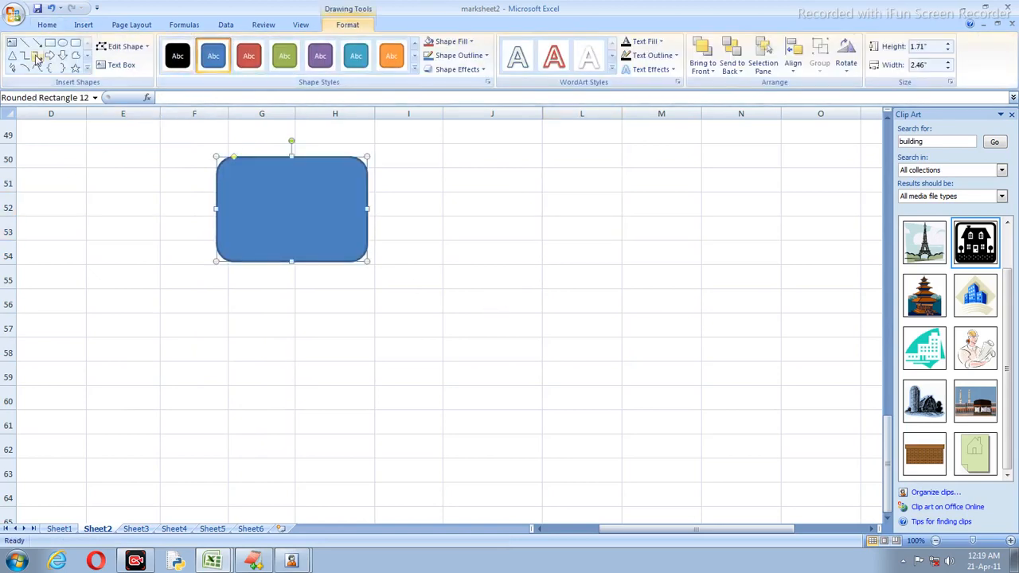
Step: Add two more rounded rectangles, right and below, and a short diagonal arrow between them
left_click(75, 43)
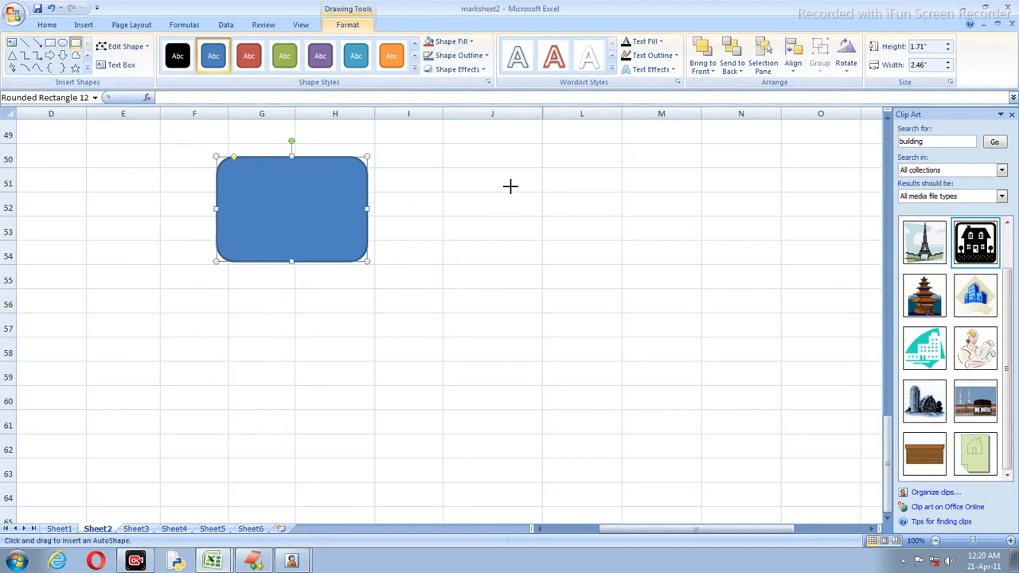
left_click_drag(503, 175, 657, 298)
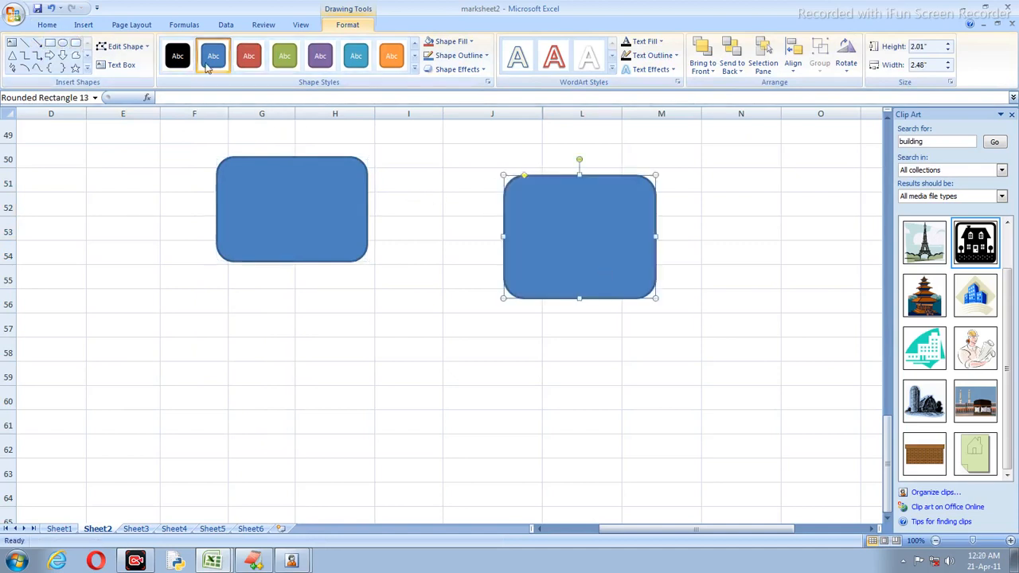
left_click(74, 46)
left_click_drag(113, 343, 322, 465)
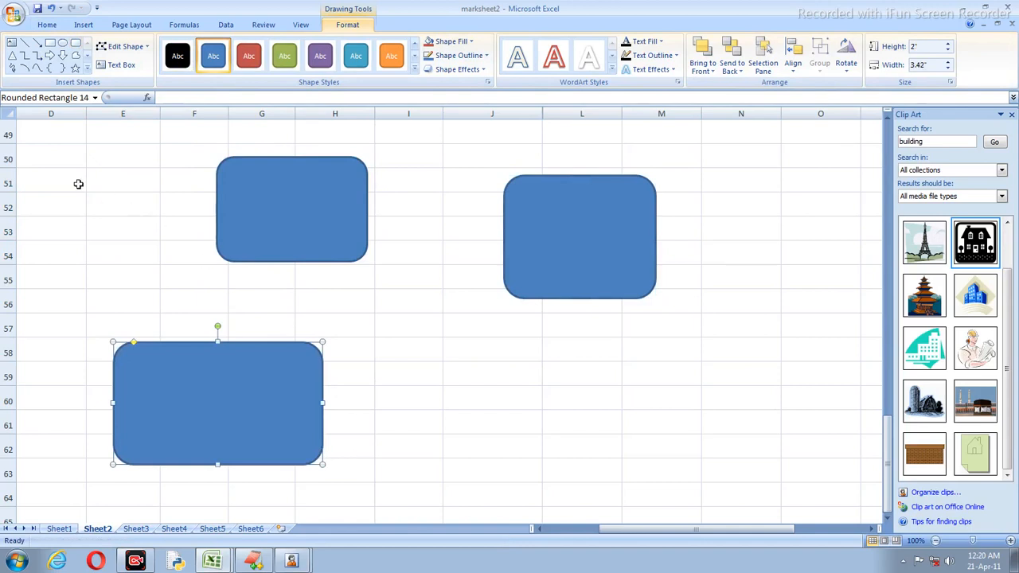
left_click(36, 43)
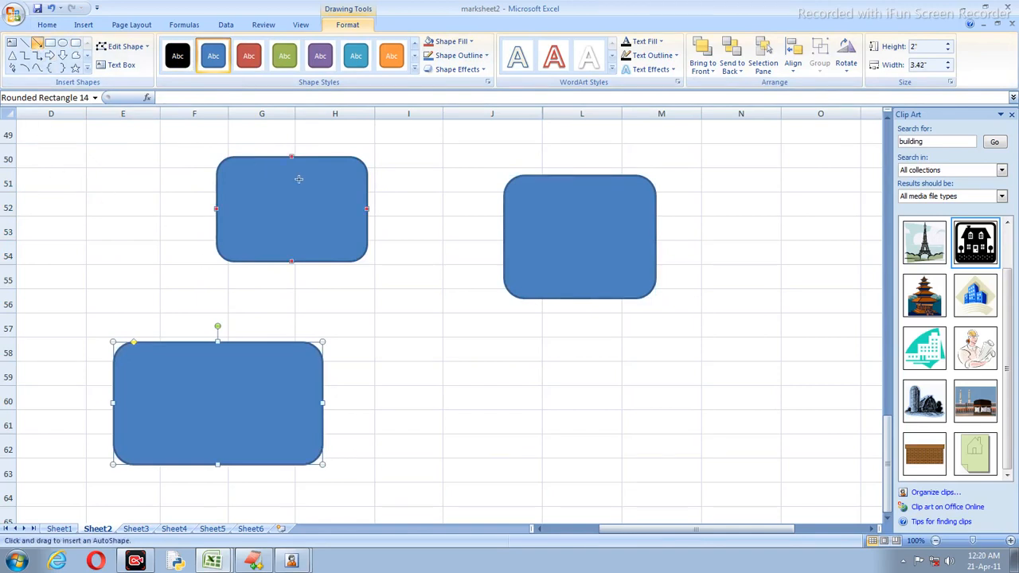
left_click_drag(455, 333, 515, 396)
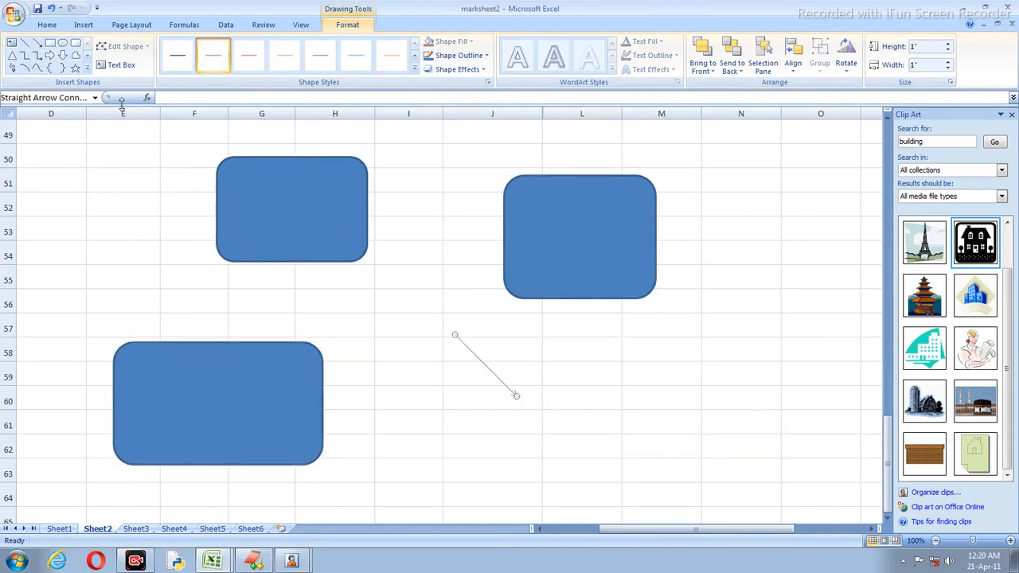
Step: Connect the top-left rectangle to the right rectangle with an elbow arrow connector
left_click(84, 24)
left_click_drag(452, 340, 293, 237)
left_click(307, 257)
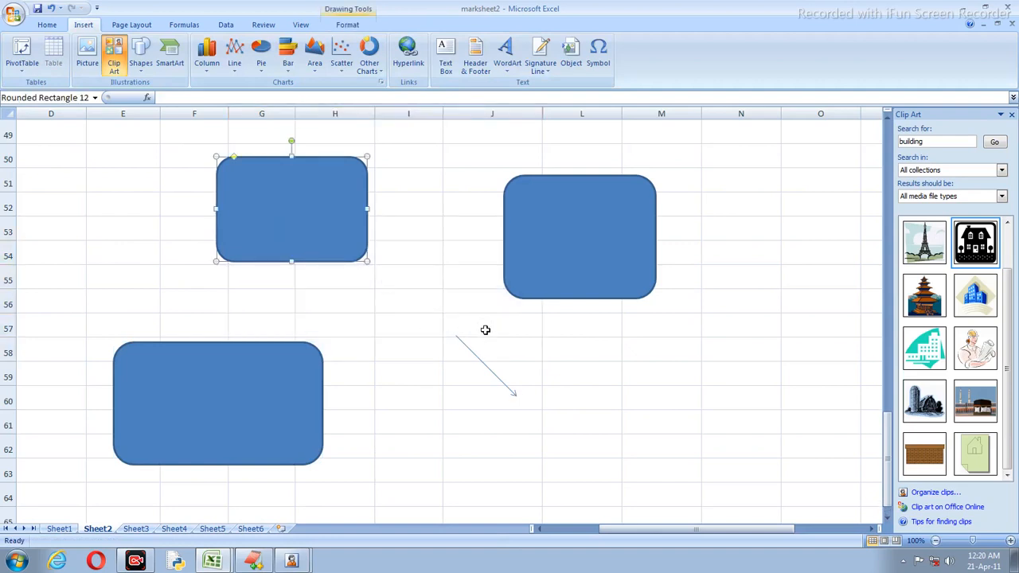
left_click(489, 369)
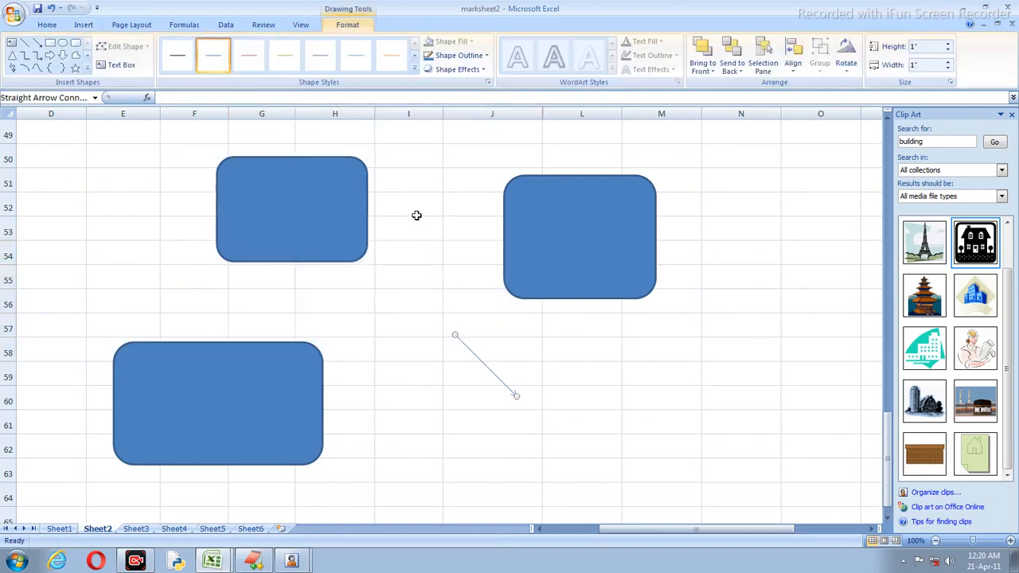
left_click(37, 56)
left_click_drag(367, 196, 495, 272)
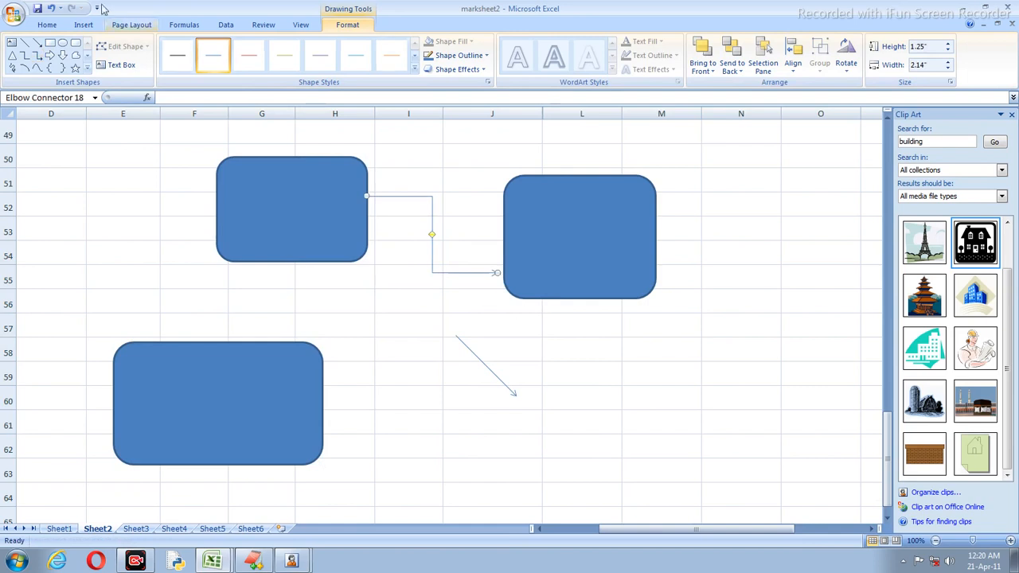
left_click(84, 25)
left_click(470, 253)
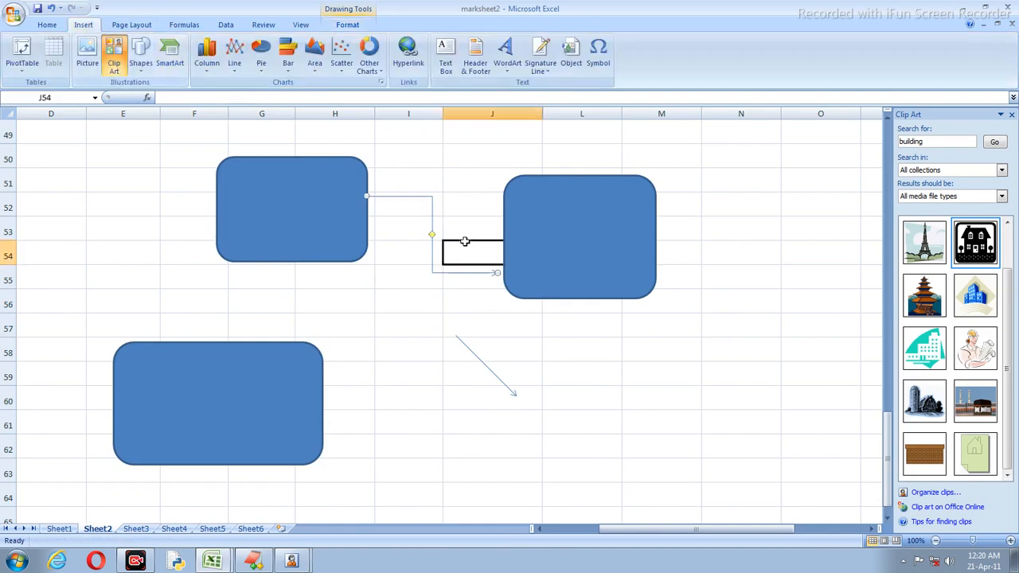
left_click(560, 334)
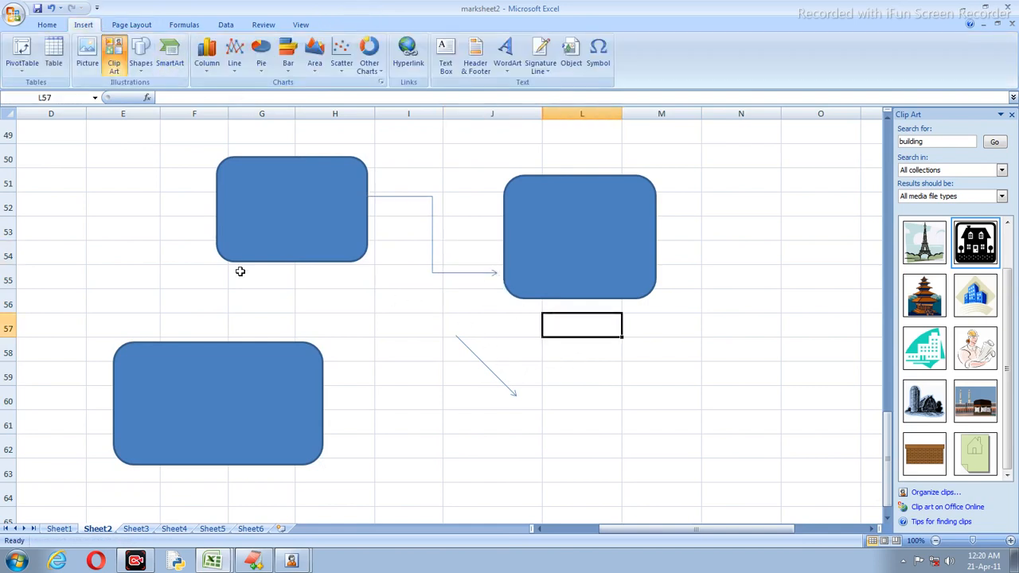
Step: Draw a straight arrow linking the top-left rectangle to the lower rectangle
left_click(140, 57)
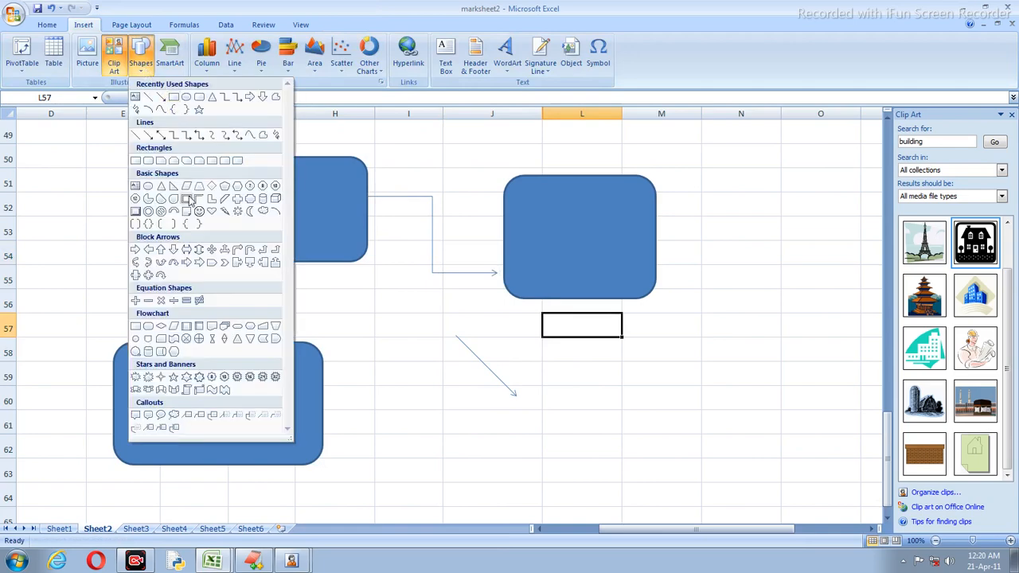
left_click(161, 135)
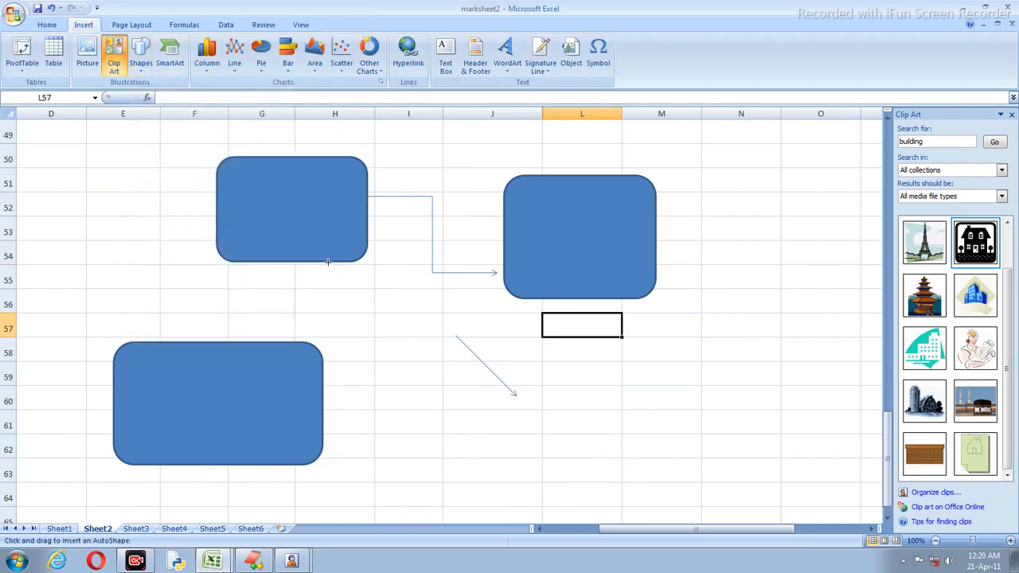
mouse_move(327, 261)
left_mouse_down()
mouse_move(316, 335)
mouse_move(263, 343)
left_mouse_up()
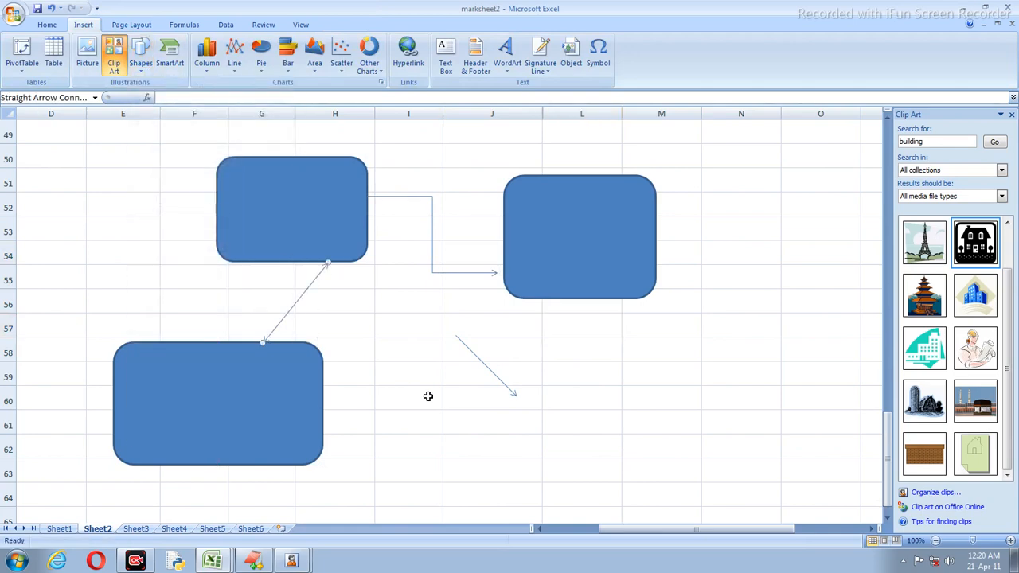
left_click(427, 396)
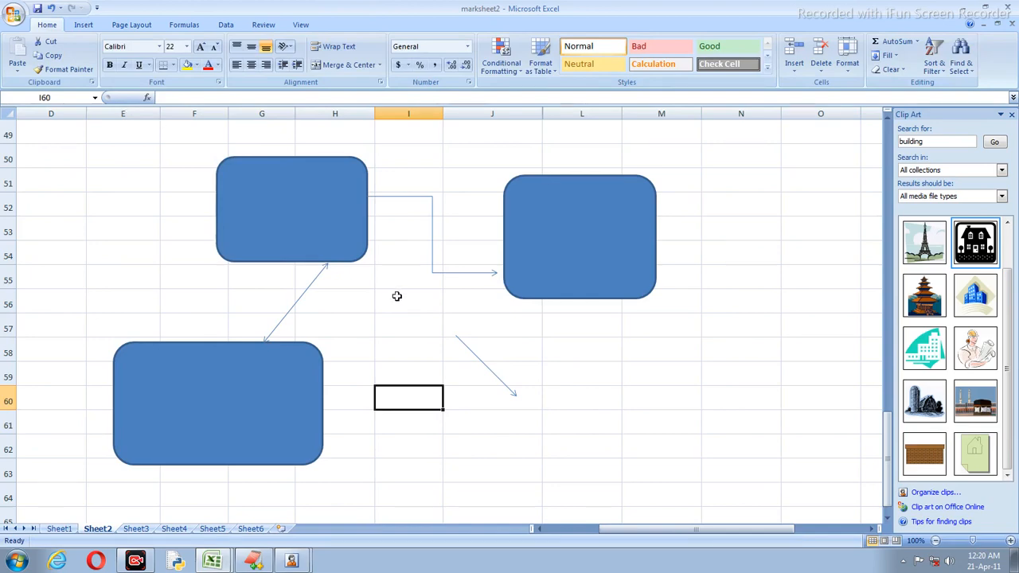
scroll(549, 354, "up", 6)
scroll(549, 354, "up", 3)
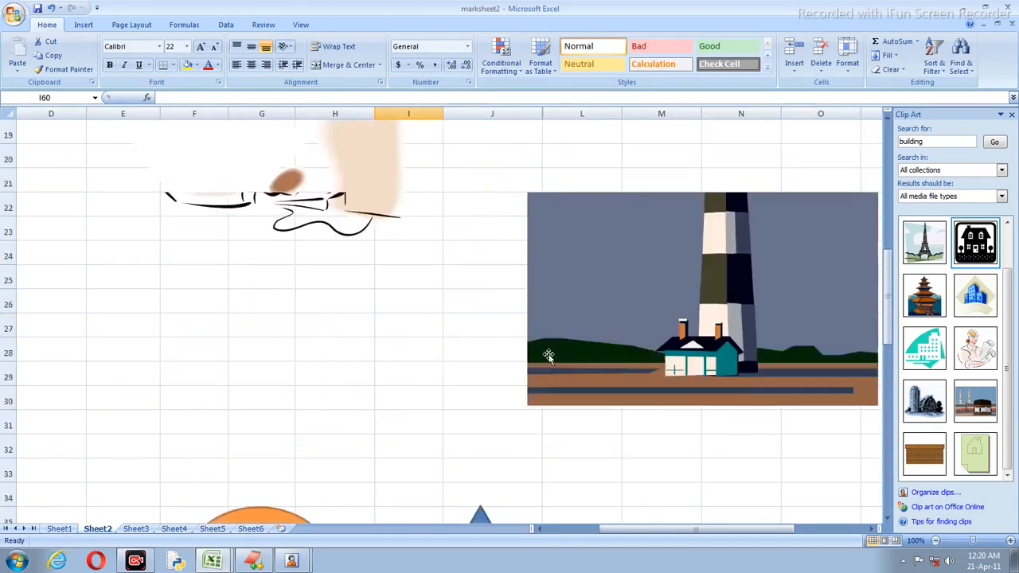
left_click(83, 25)
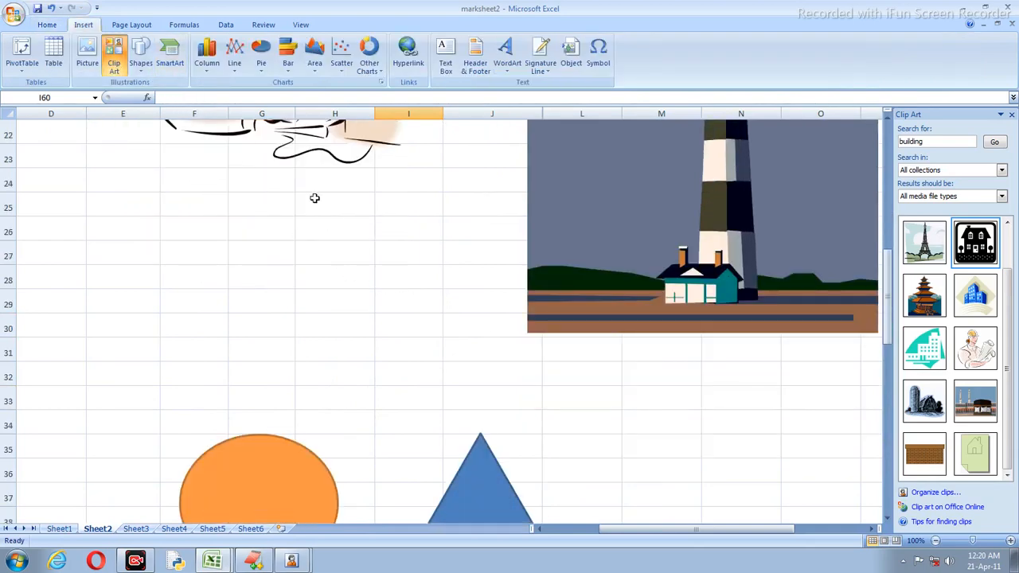
scroll(363, 276, "down", 20)
left_click(231, 180)
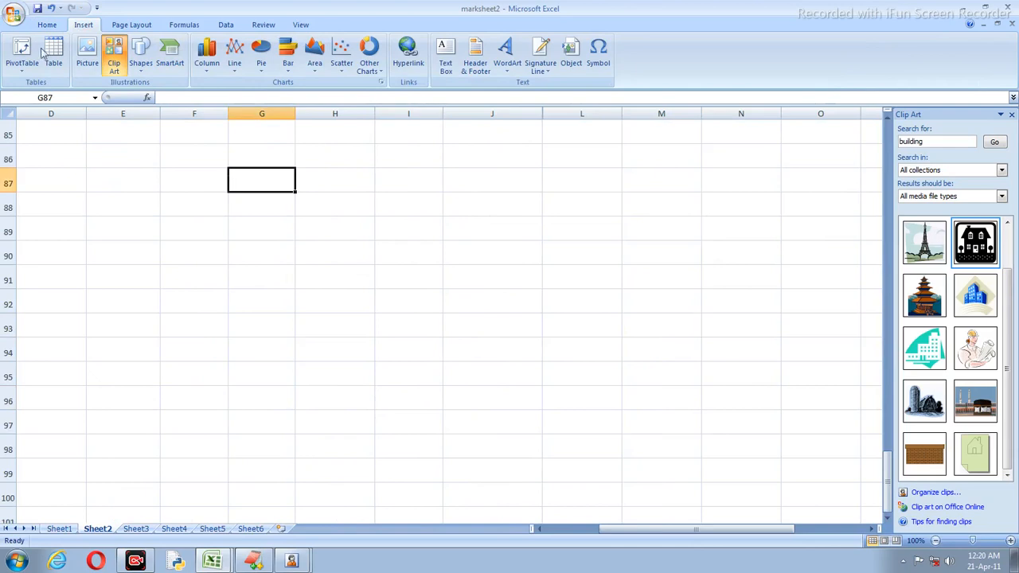
Step: Insert a Vertical Box List SmartArt graphic from the List group around rows 89–96
left_click(170, 59)
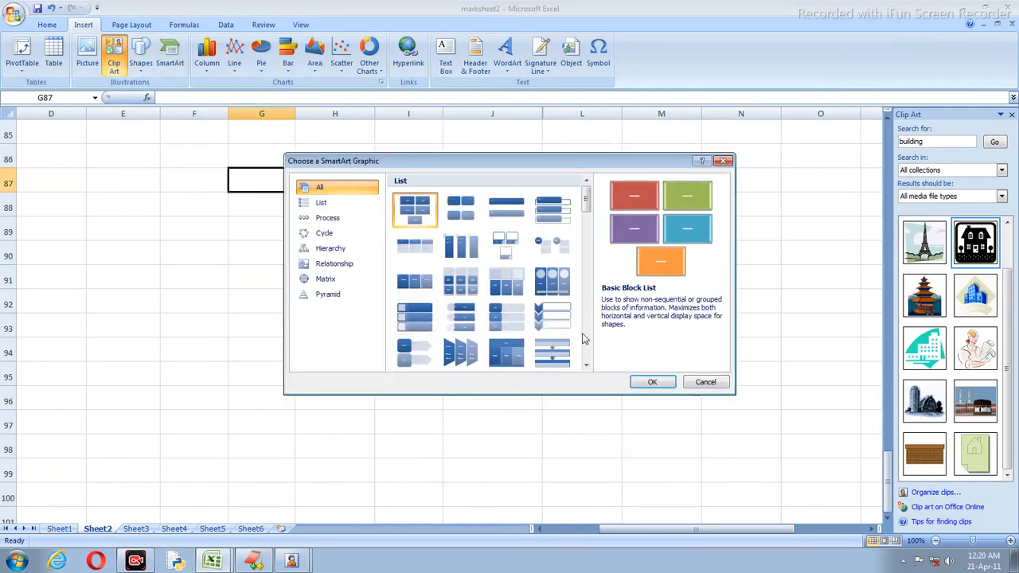
left_click(586, 365)
left_click(586, 365)
left_click(587, 365)
left_click(586, 365)
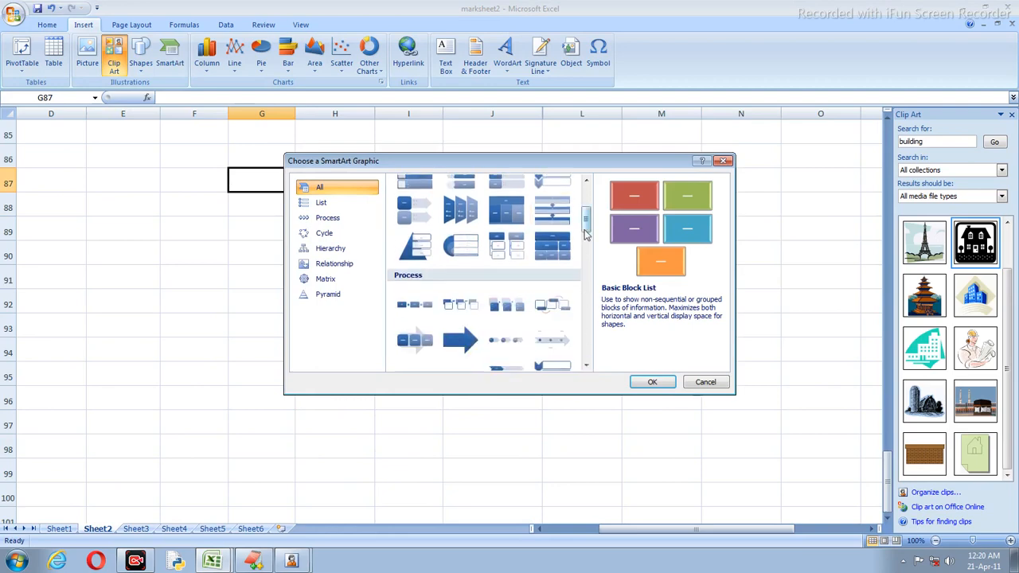
scroll(585, 231, "up", 3)
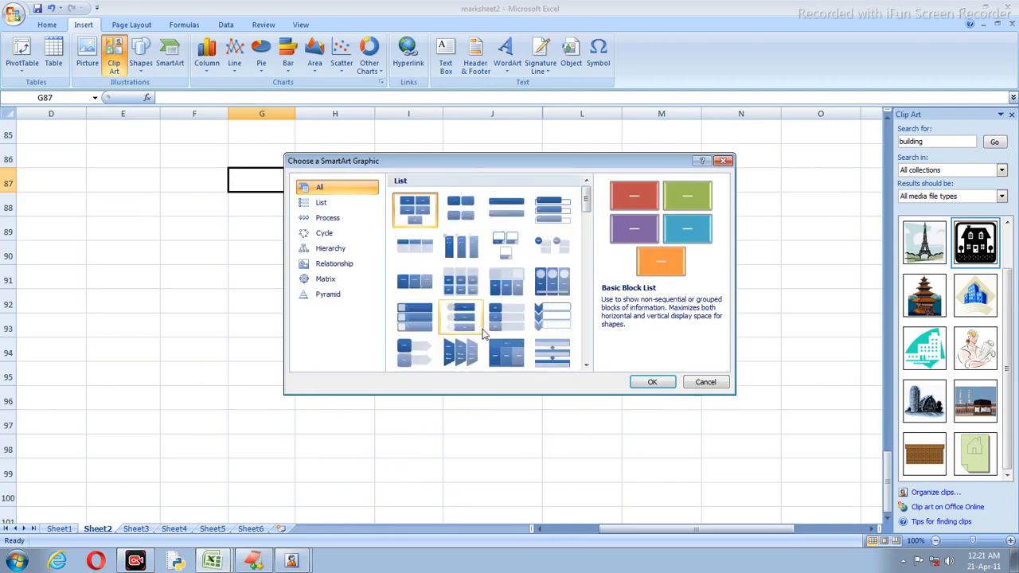
left_click(552, 209)
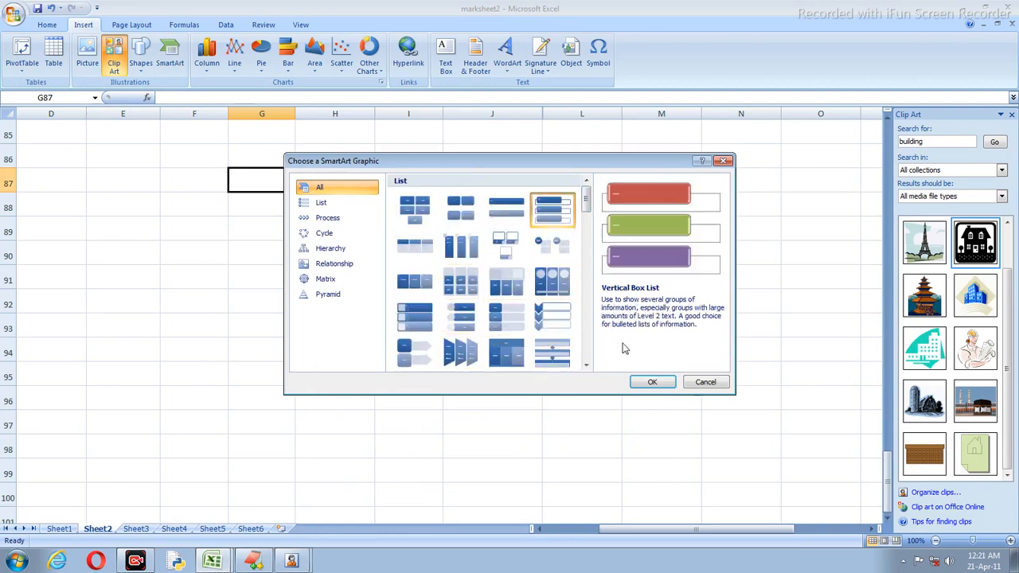
left_click(650, 382)
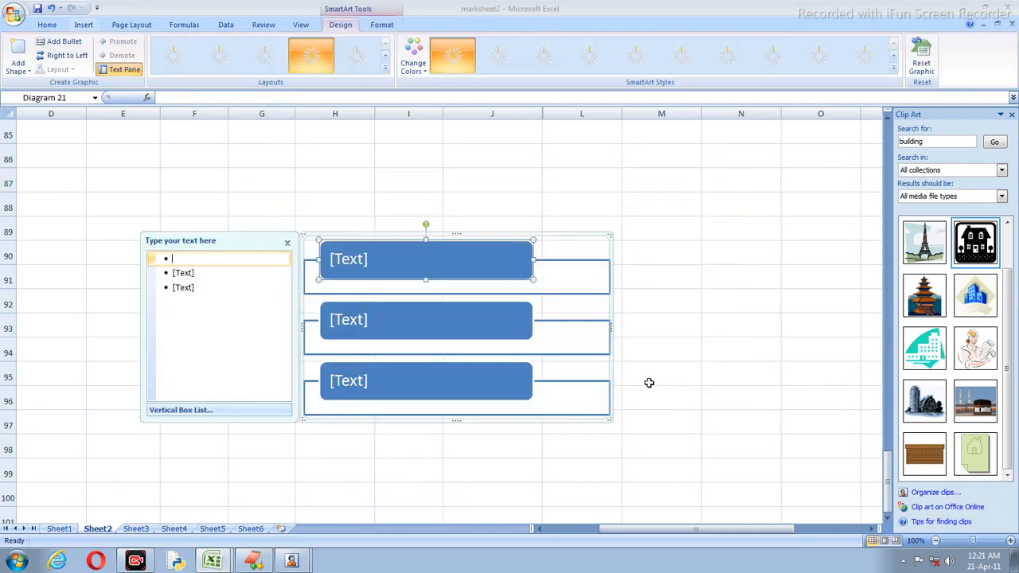
Step: Label the three vertical list boxes ALU, MEMORY and CU
left_click(371, 265)
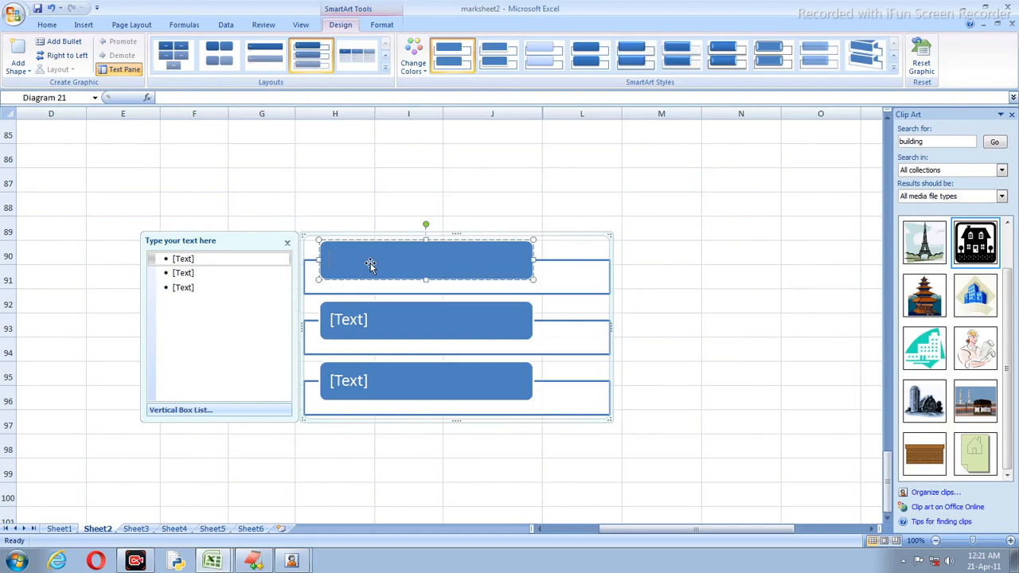
type("ALU")
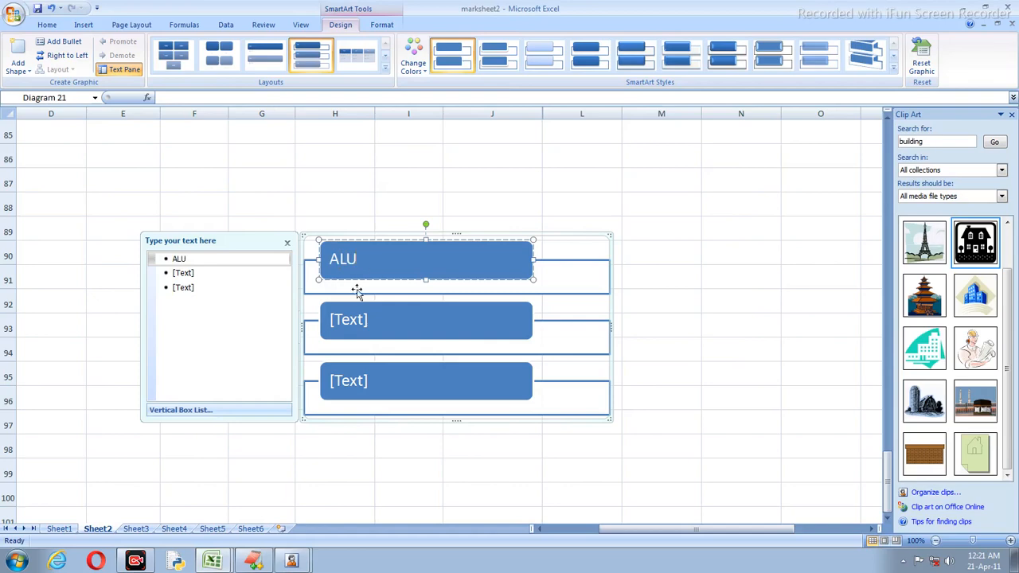
left_click(352, 321)
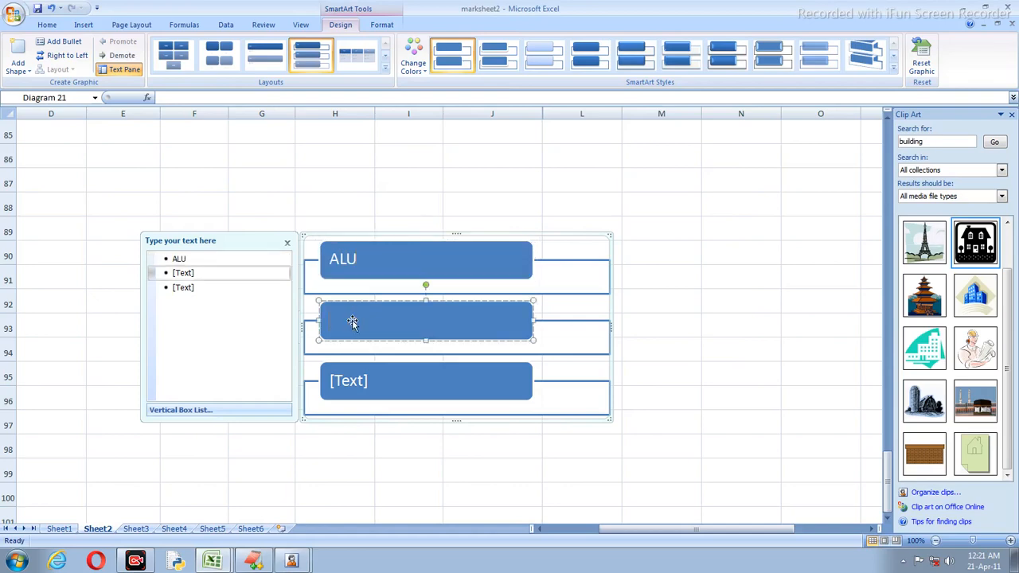
type("MEMORY")
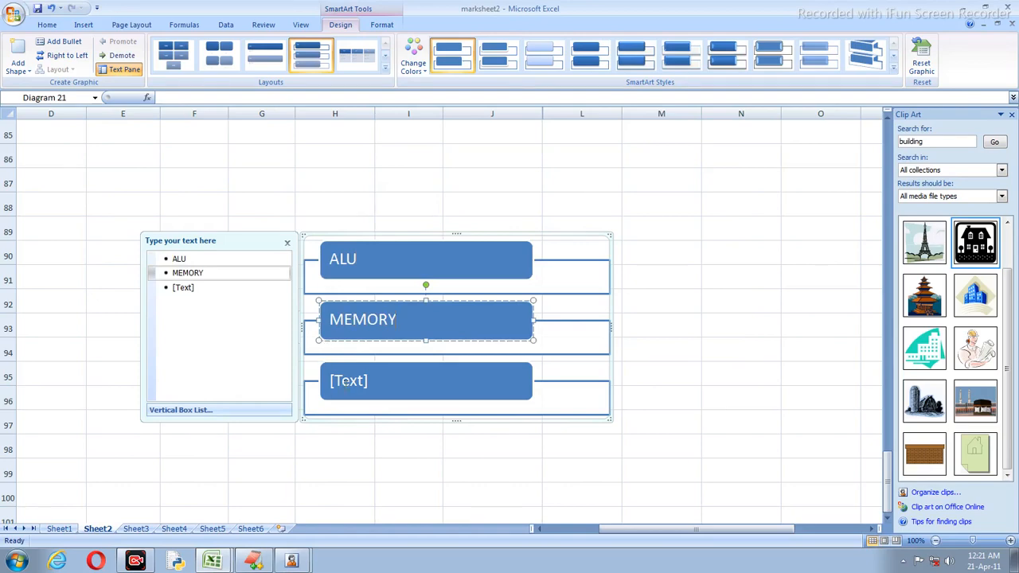
left_click(345, 385)
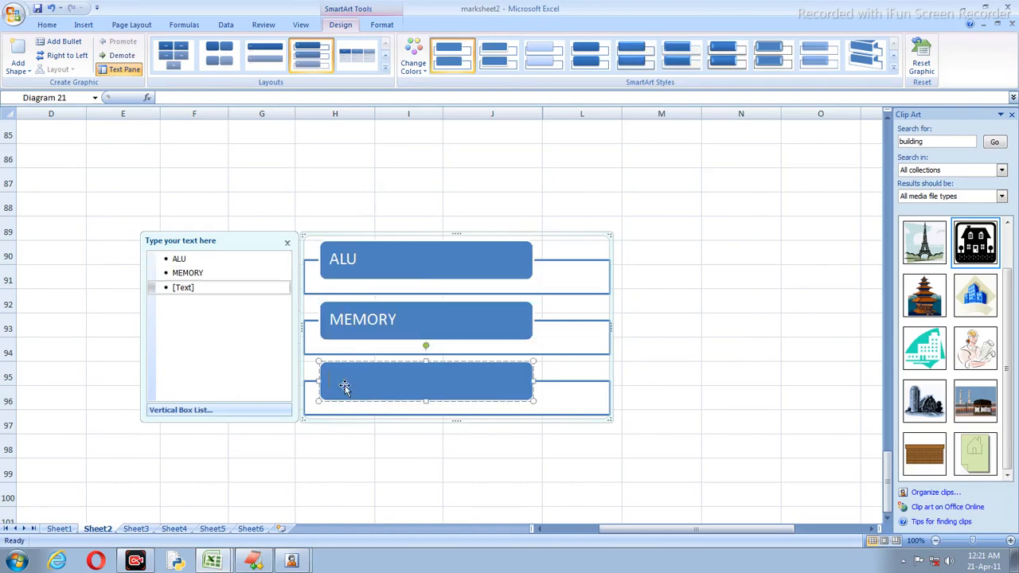
type("CU")
left_click(559, 187)
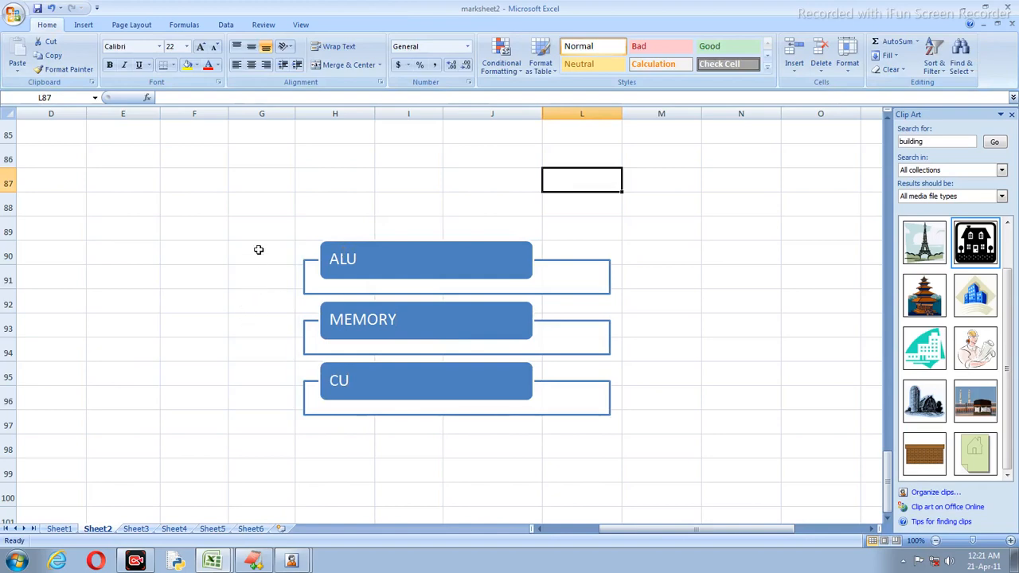
Step: Select an empty cell below the diagram and open the SmartArt graphic chooser
scroll(251, 253, "down", 3)
left_click(193, 299)
scroll(298, 260, "up", 5)
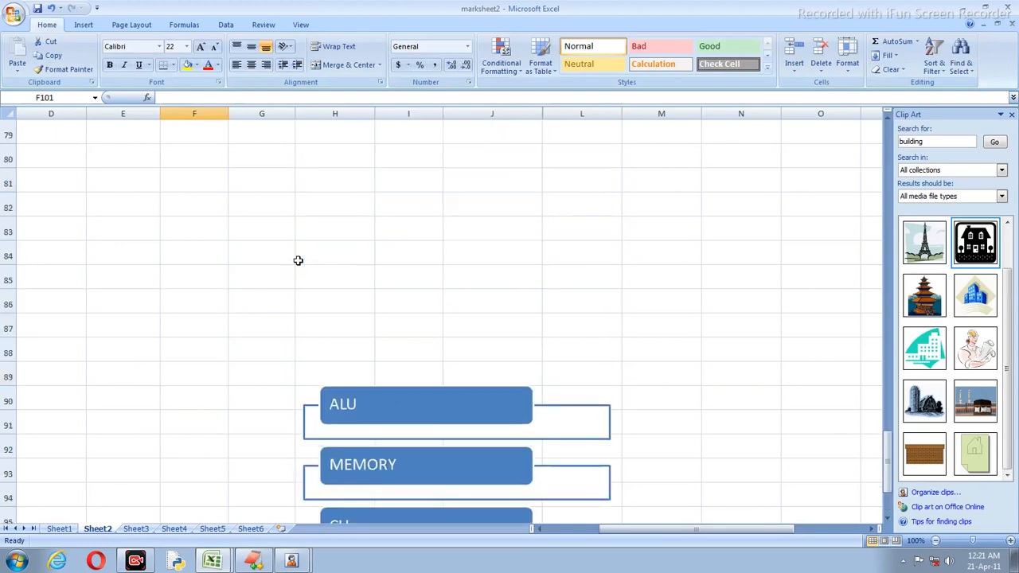
scroll(364, 244, "down", 3)
left_click(90, 25)
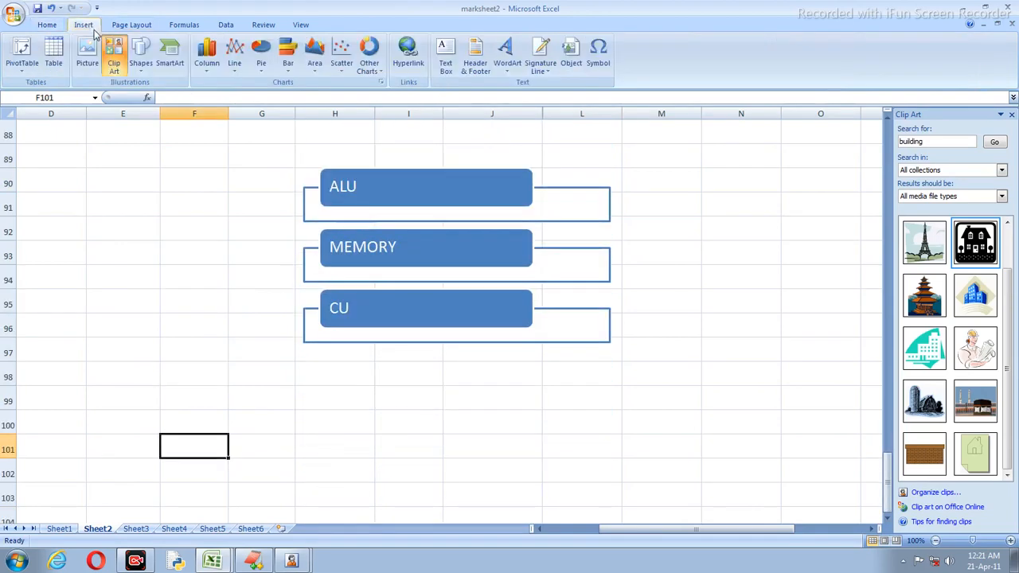
left_click(171, 64)
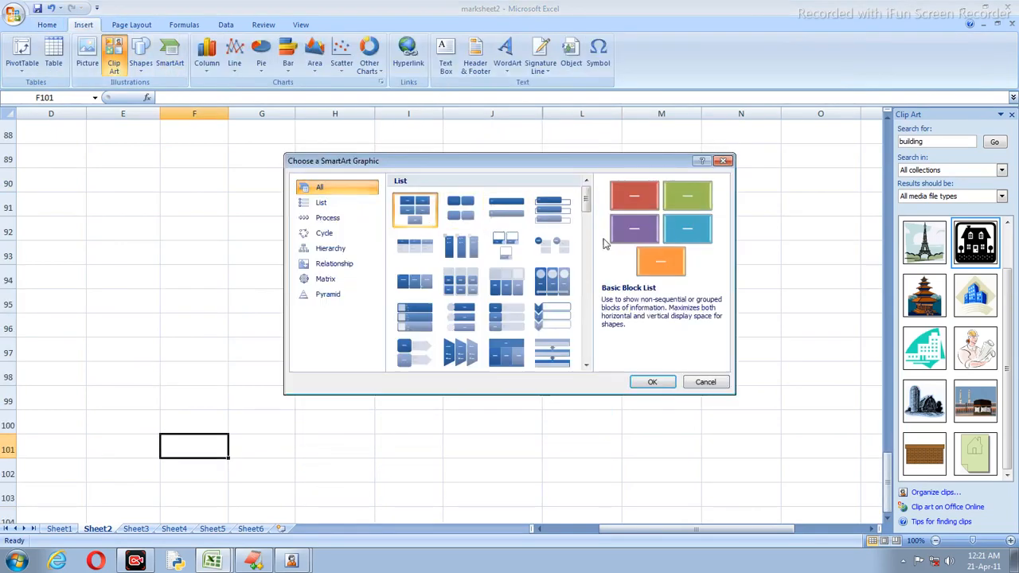
Step: Insert a Basic Cycle SmartArt with five circles from the Cycle category
left_click_drag(591, 197, 577, 252)
scroll(577, 251, "down", 1)
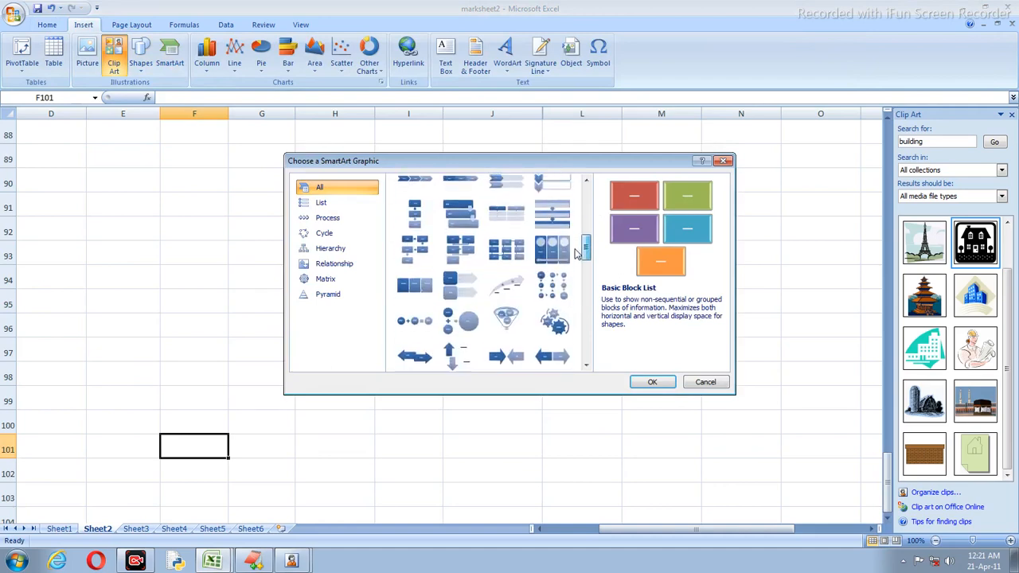
mouse_move(575, 252)
left_mouse_down()
mouse_move(591, 196)
mouse_move(579, 257)
left_mouse_up()
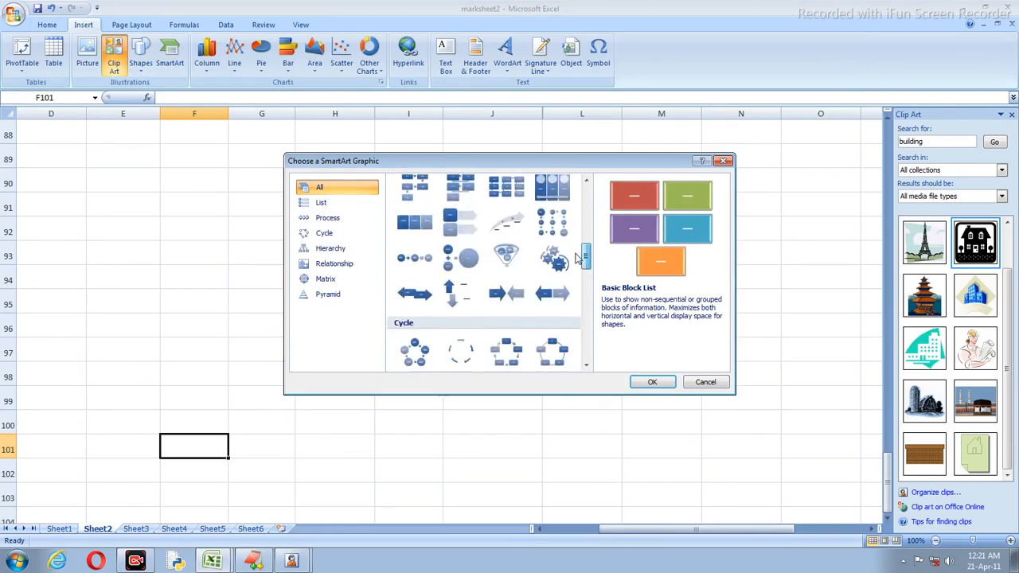
scroll(578, 257, "down", 1)
left_click(414, 298)
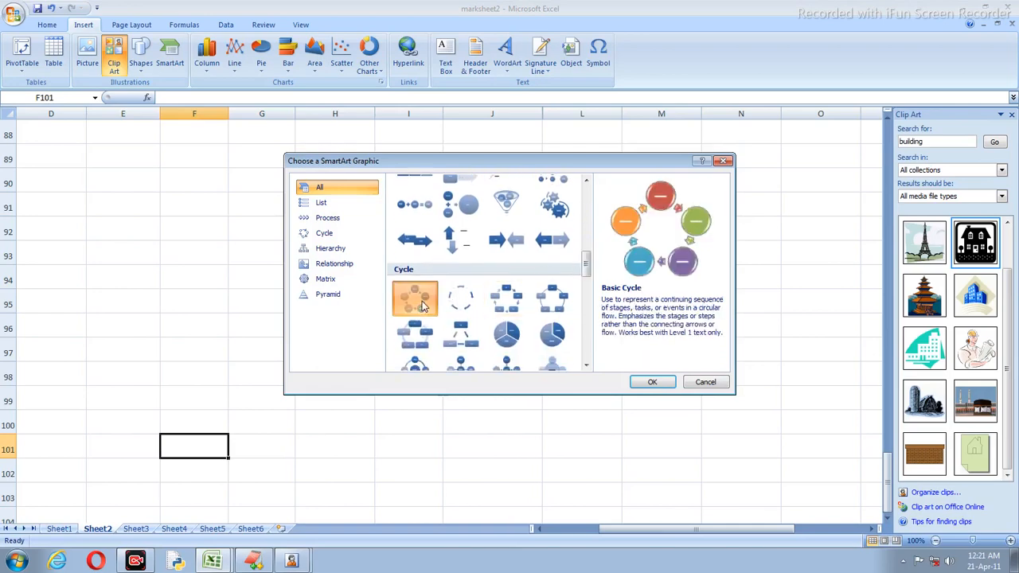
left_click(653, 382)
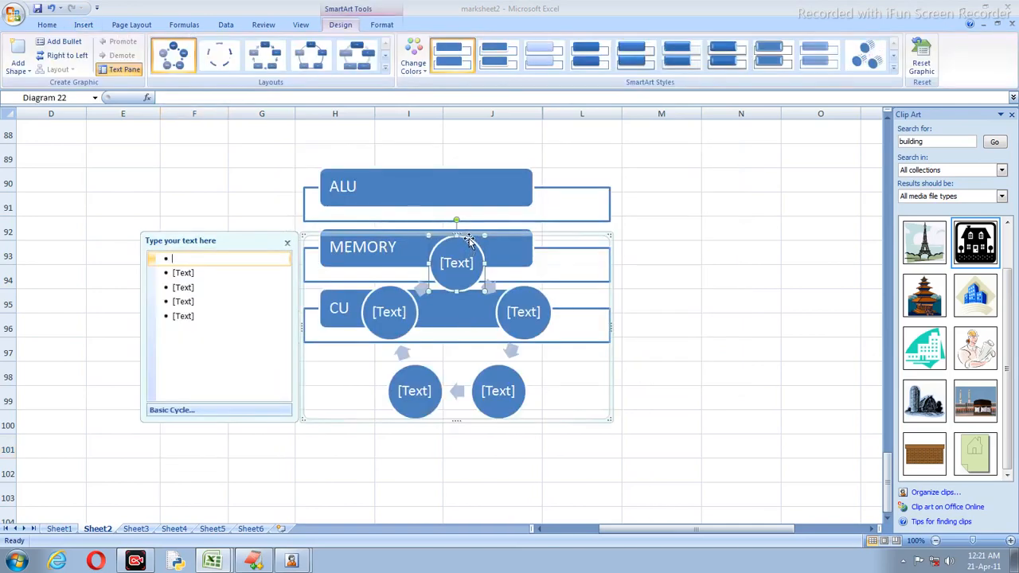
Step: Delete the ALU/MEMORY/CU list and label the cycle circles A, B, C, D and E
left_click(504, 194)
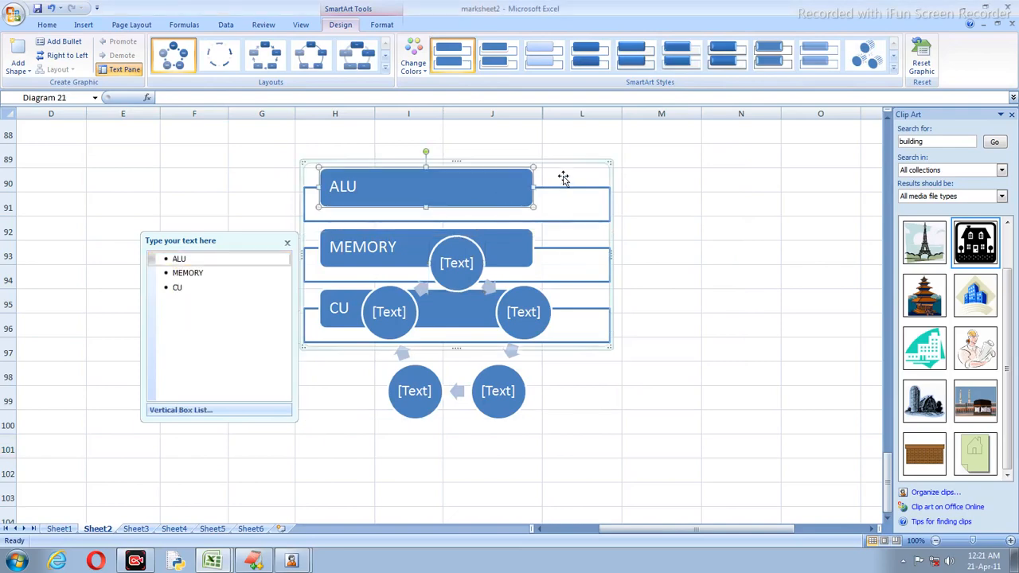
key("Delete")
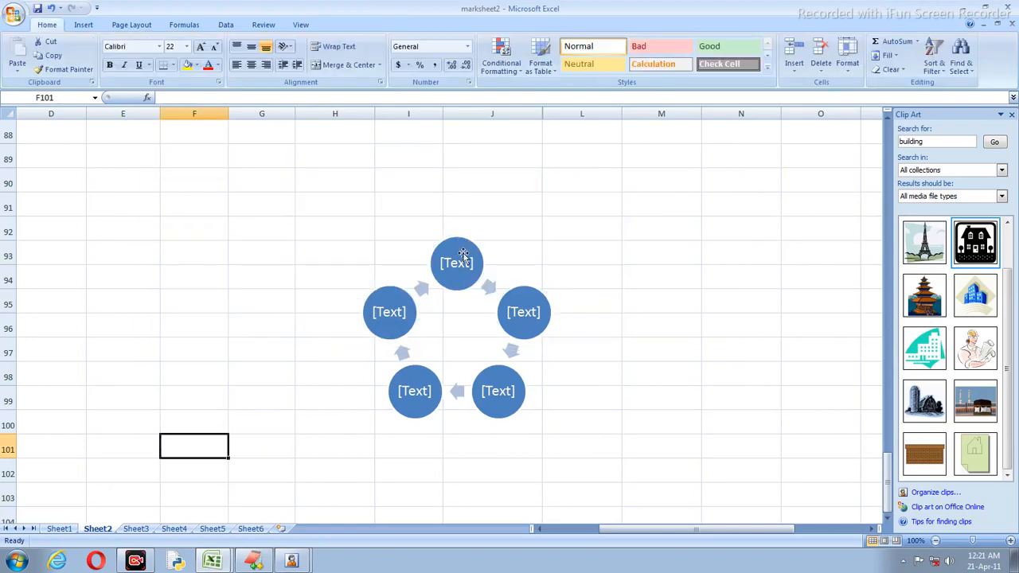
left_click(458, 264)
left_click(458, 265)
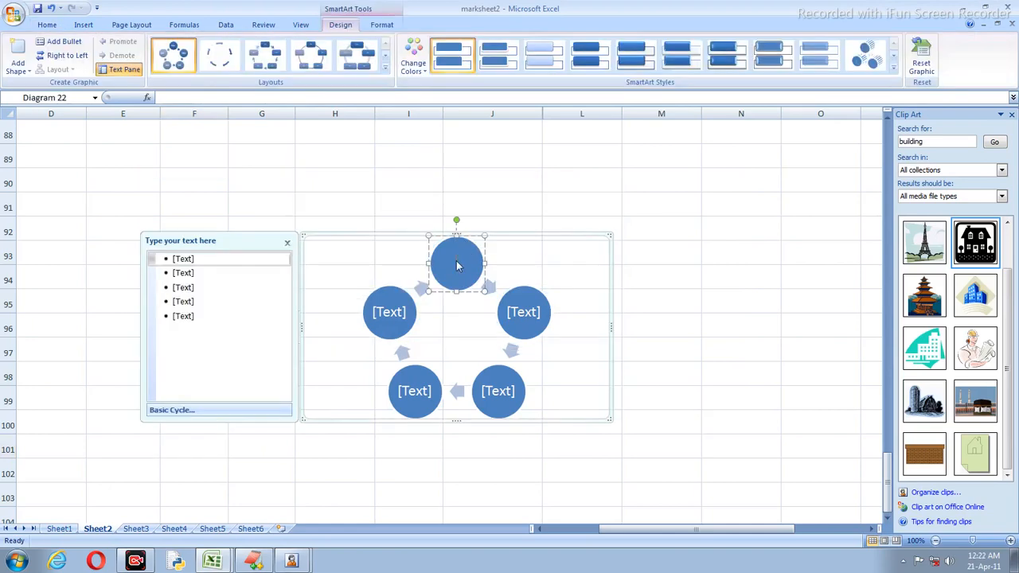
type("A")
left_click(520, 314)
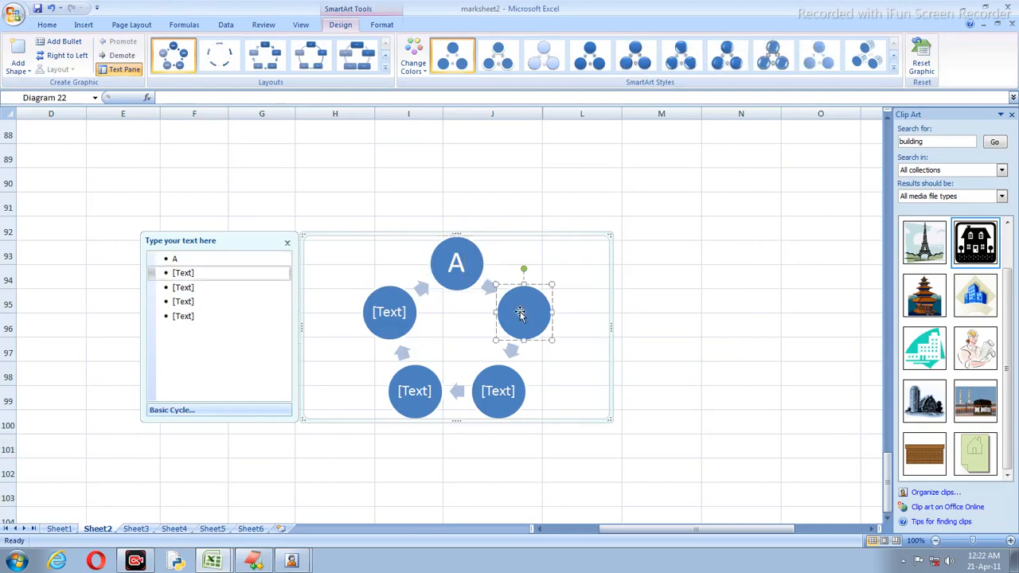
type("B")
left_click(491, 391)
type("C")
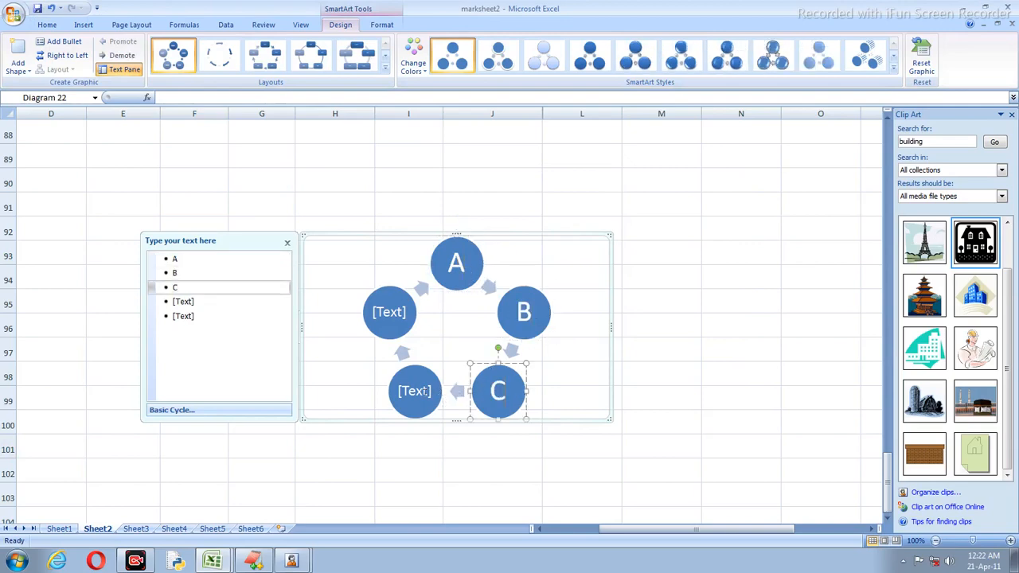
left_click(415, 399)
type("D")
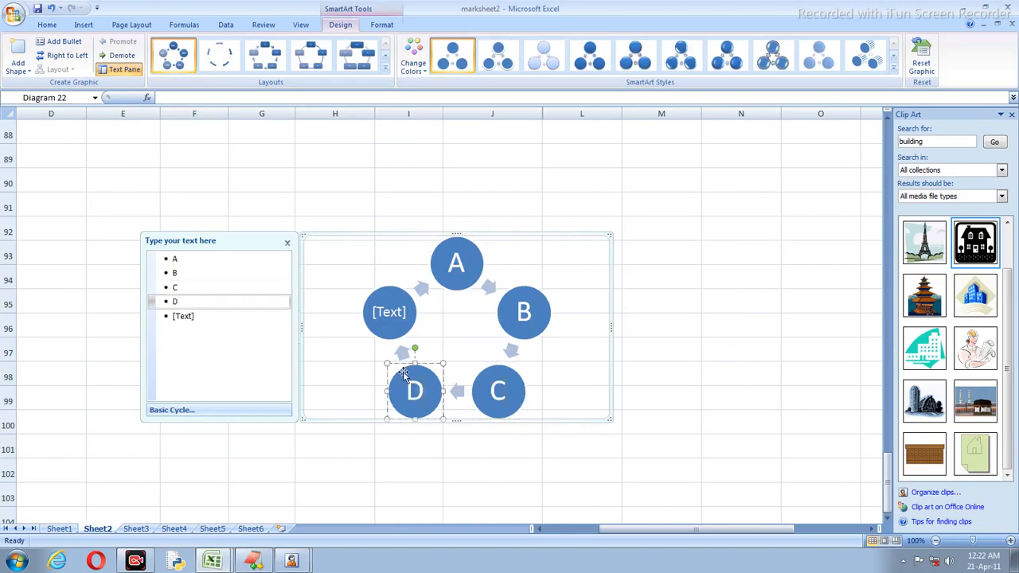
left_click(391, 318)
type("E")
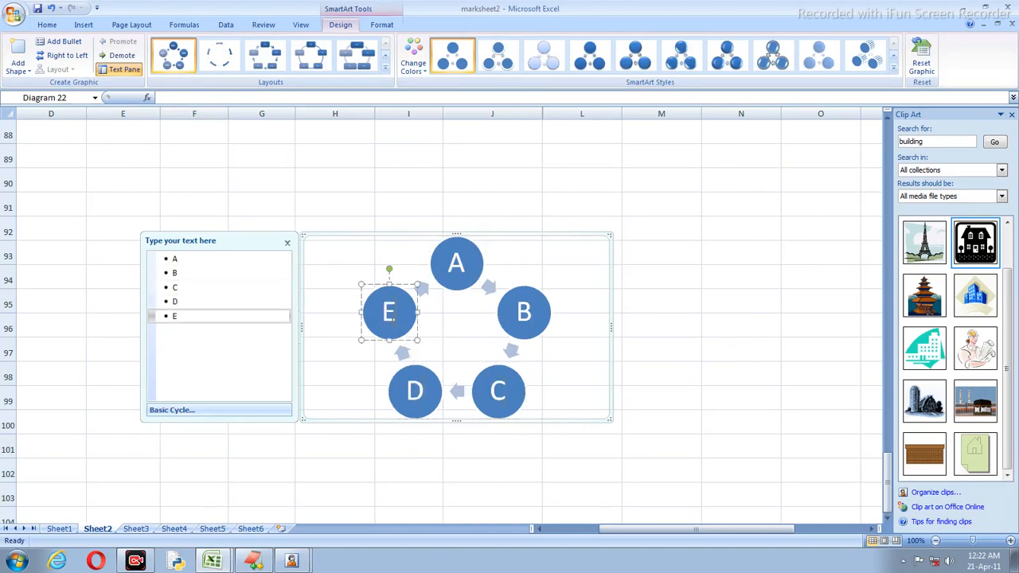
Step: Apply a shaded 3-D SmartArt style to the cycle diagram
left_click(703, 228)
left_click(406, 284)
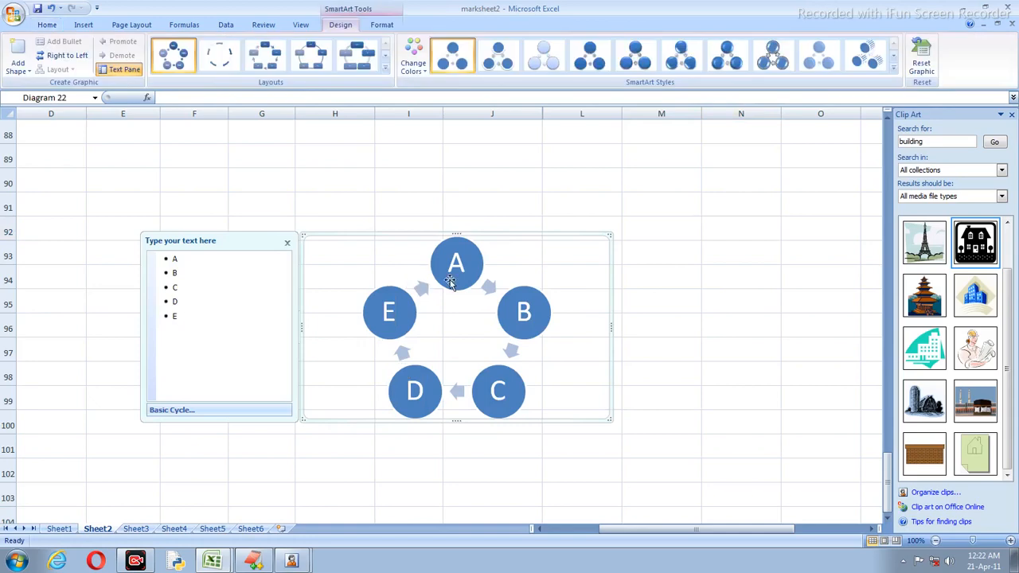
left_click(596, 62)
left_click(645, 60)
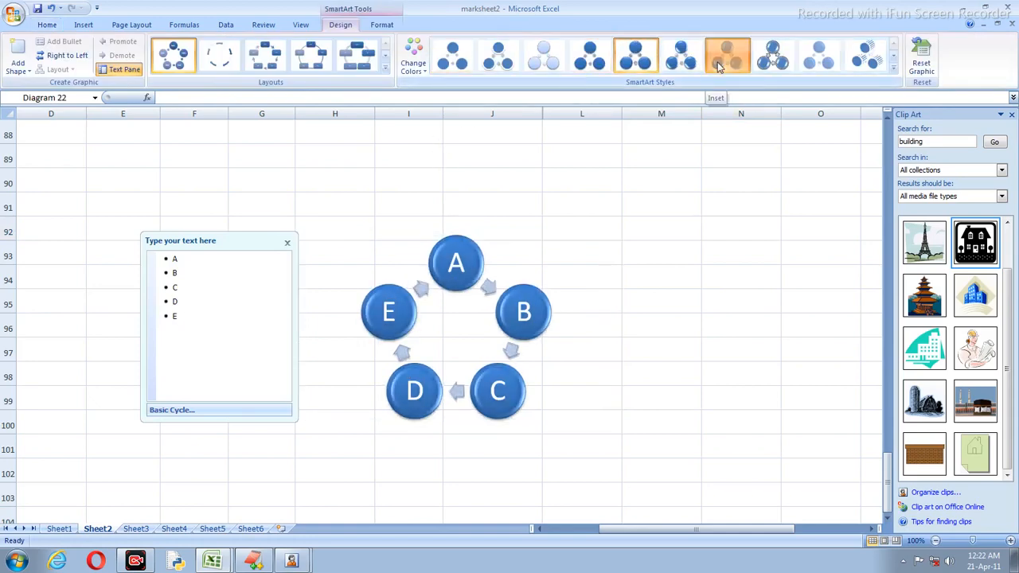
Step: Give the A–E diagram a glossy bevelled style and the Continuous Cycle layout
left_click(769, 53)
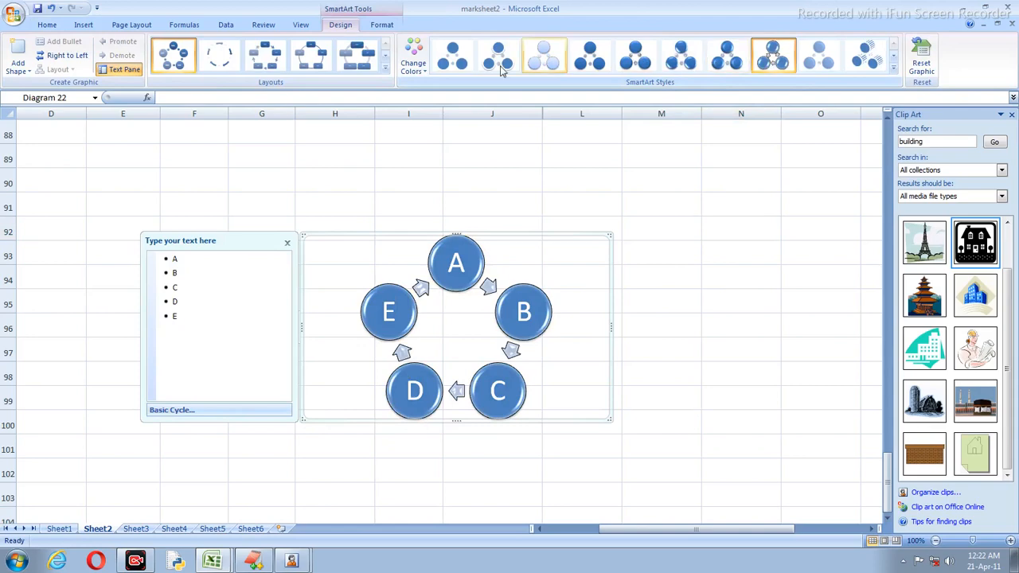
left_click(386, 67)
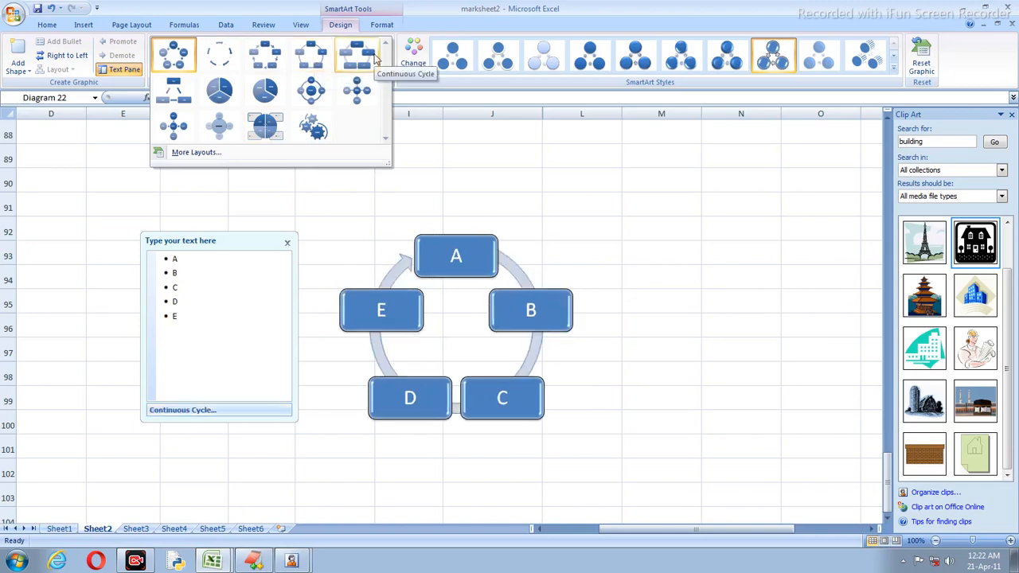
left_click(614, 237)
left_click(680, 243)
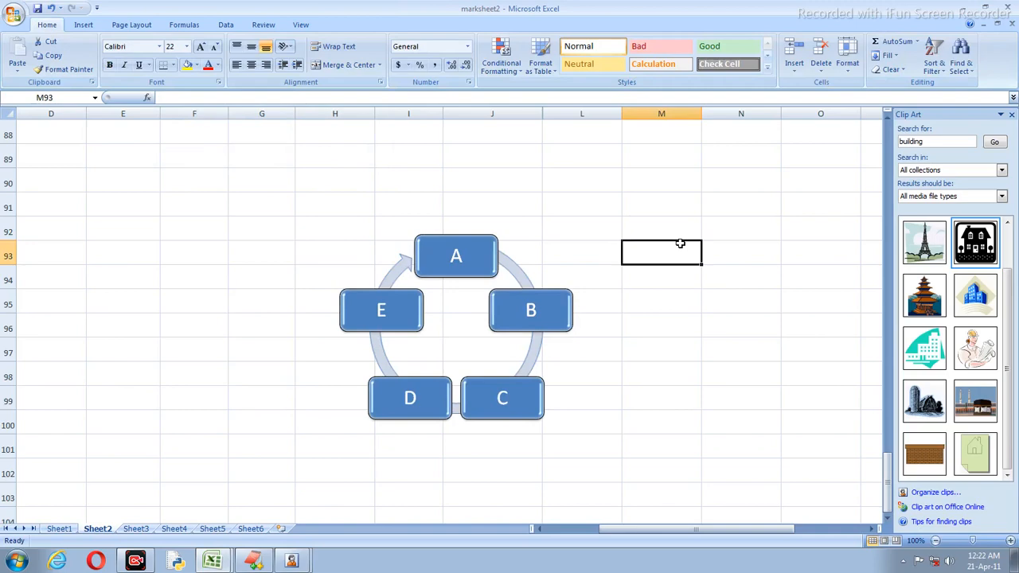
left_click(445, 256)
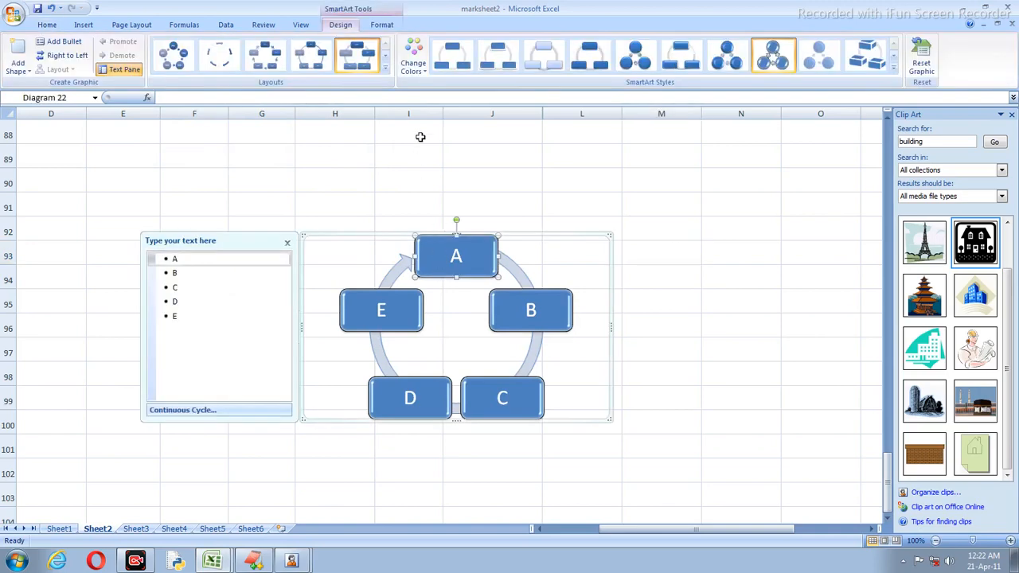
left_click(92, 26)
Step: Delete the computer clip art pictures and the penguin photo beside the marks table
left_click(601, 213)
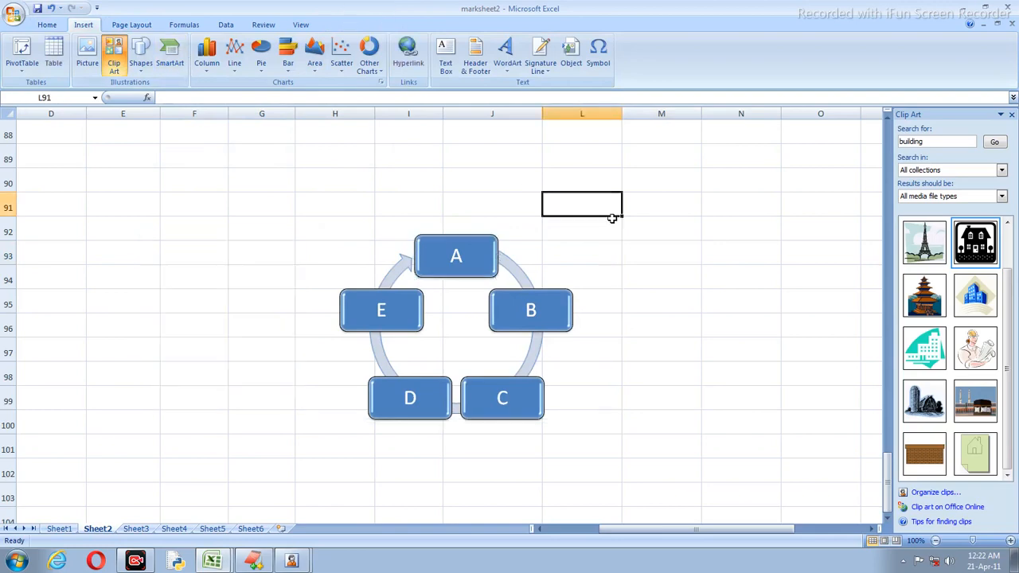
scroll(611, 218, "up", 20)
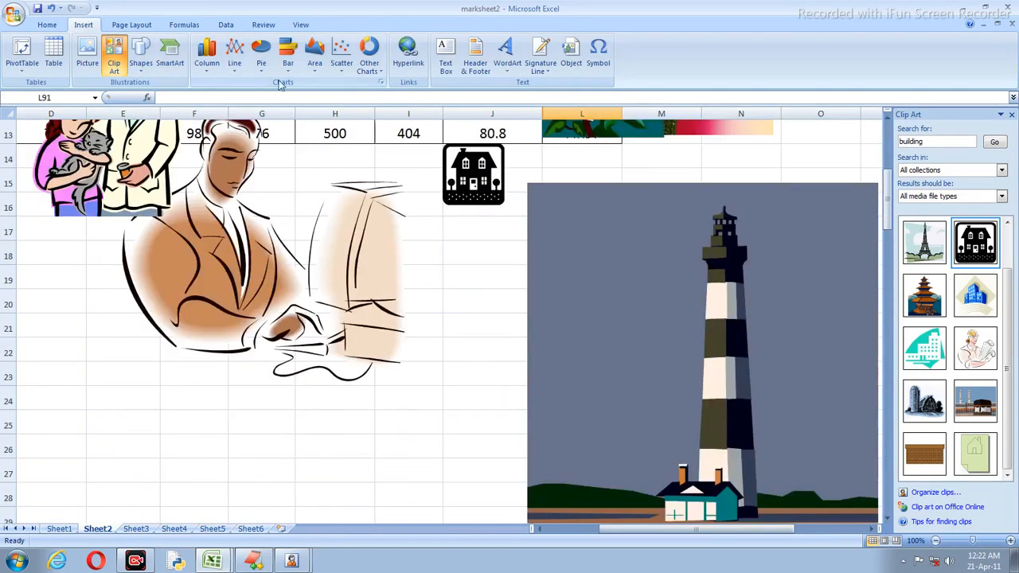
scroll(275, 247, "up", 4)
left_click(191, 299)
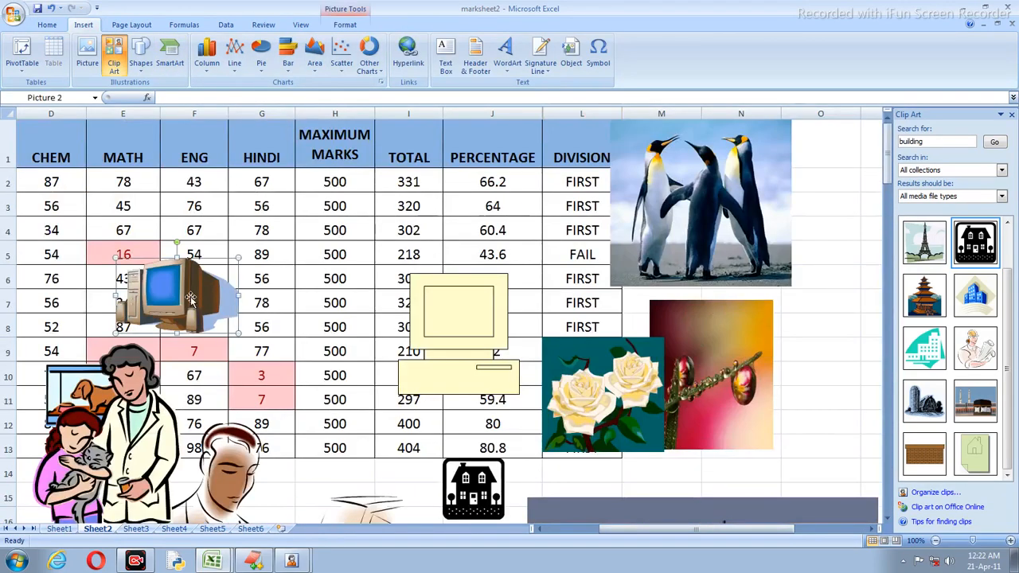
key("Delete")
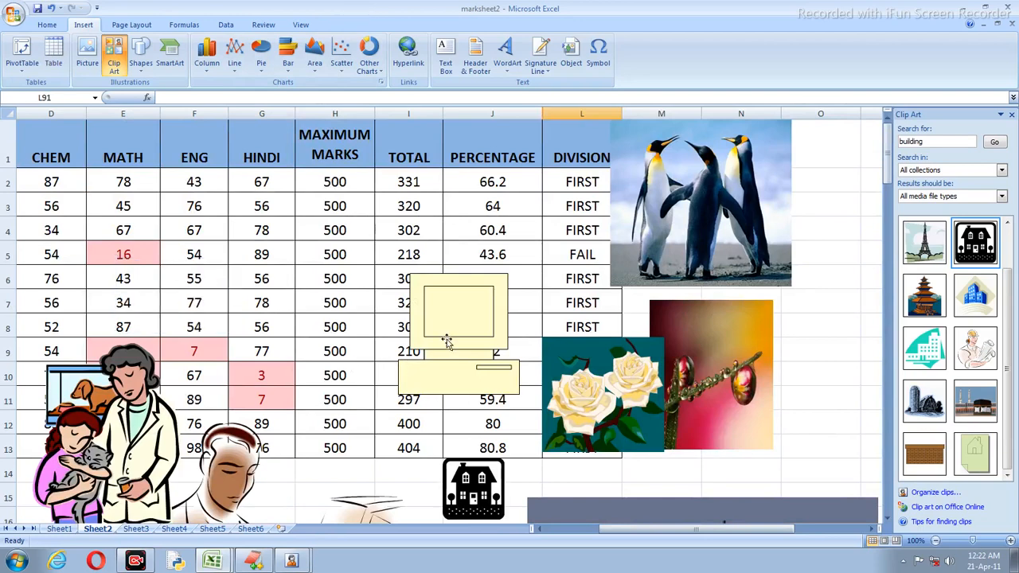
left_click(448, 313)
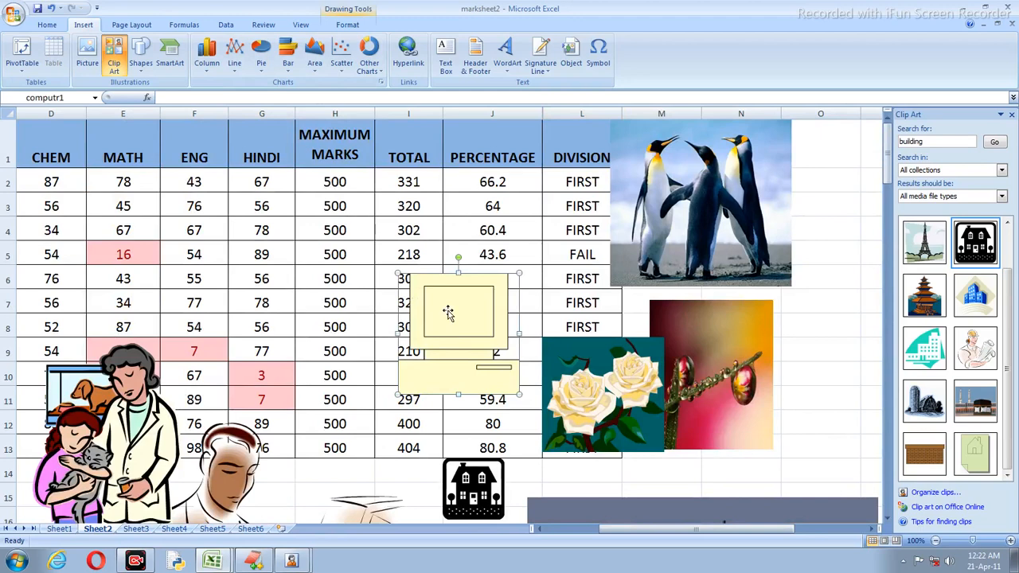
left_click(672, 231)
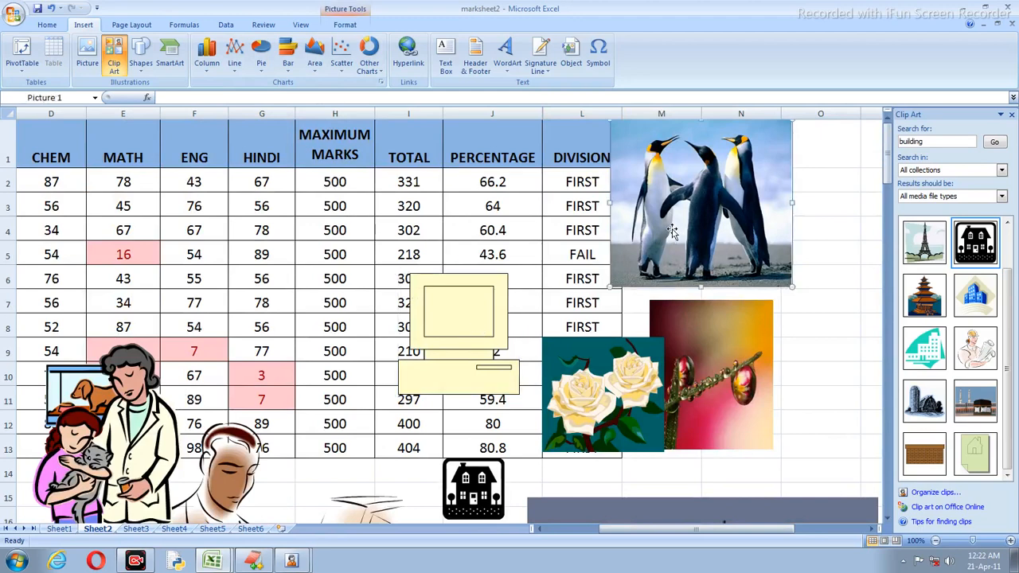
key("Delete")
left_click(509, 308)
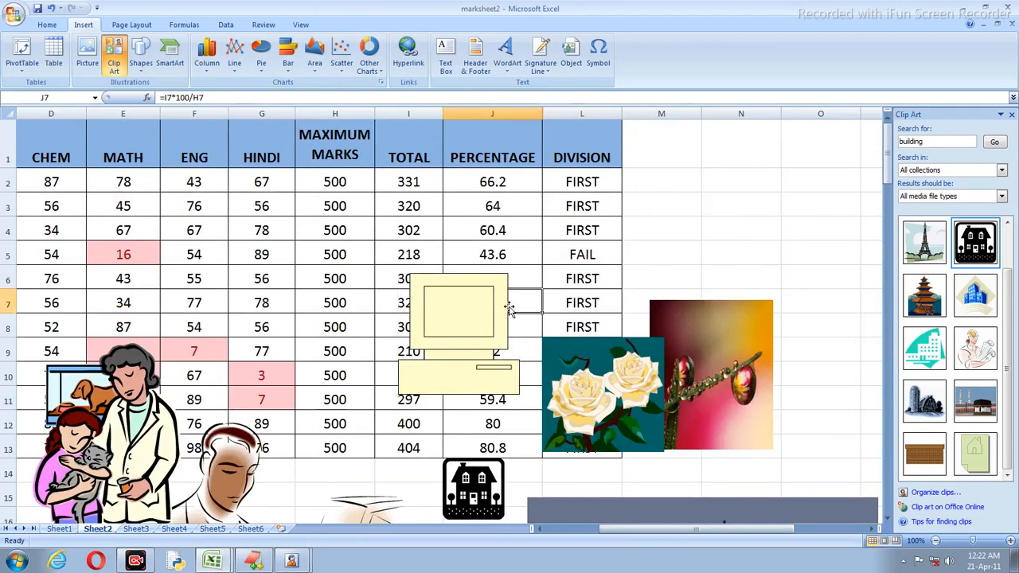
left_click(508, 308)
key("Delete")
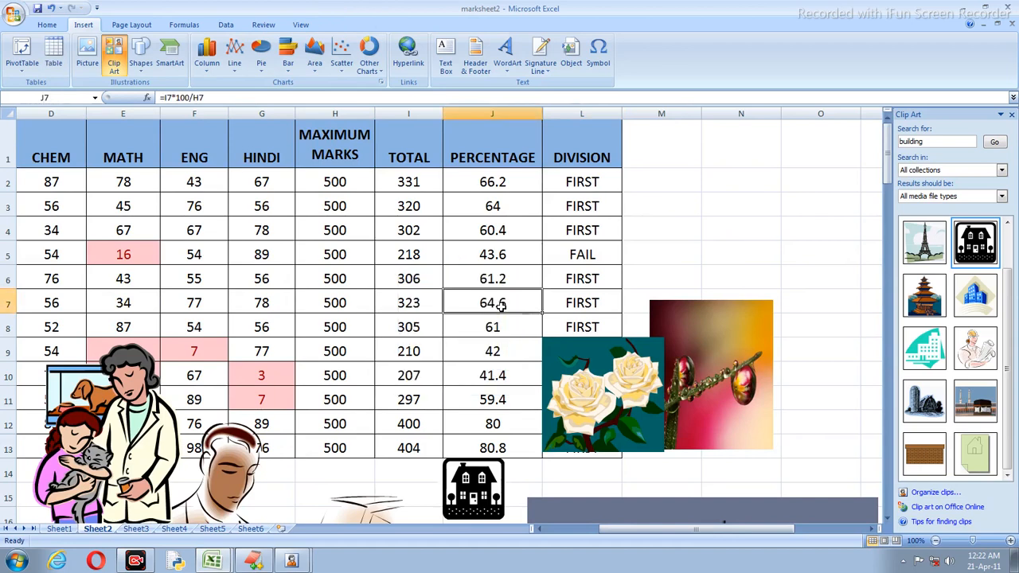
Step: Delete the raindrop, doctor, man's-head and house pictures
left_click(598, 363)
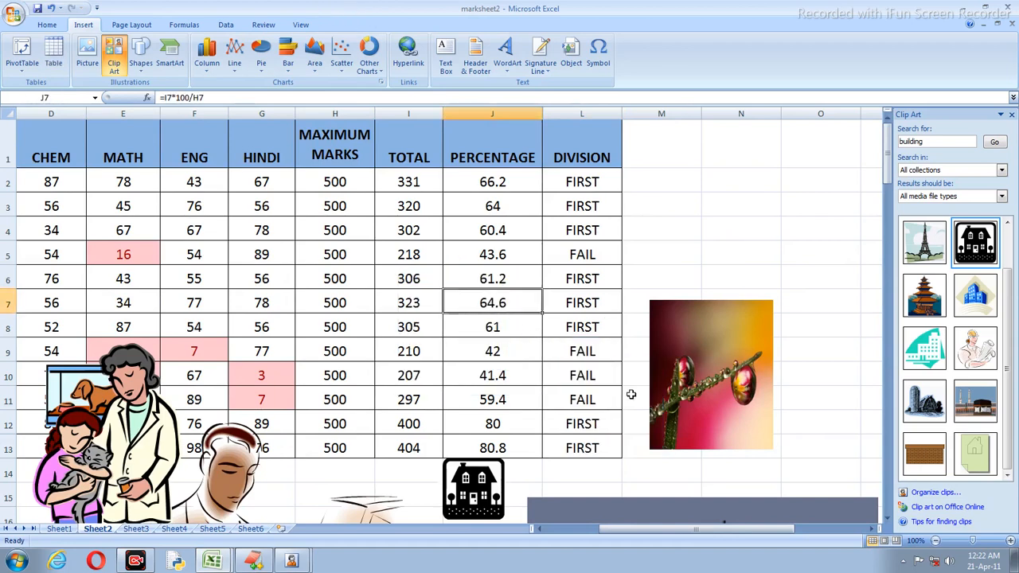
left_click(673, 387)
key("Delete")
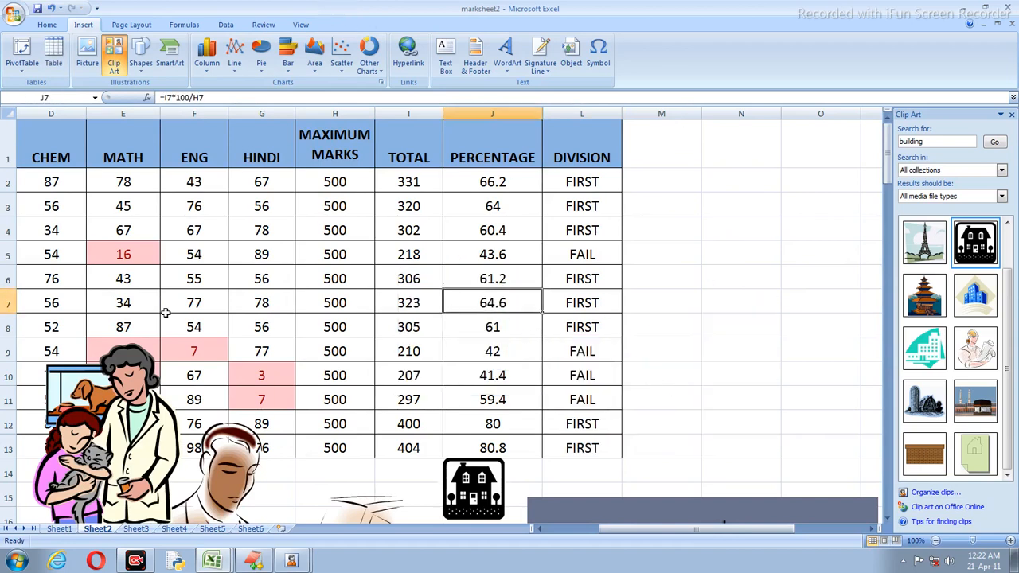
left_click(144, 422)
key("Delete")
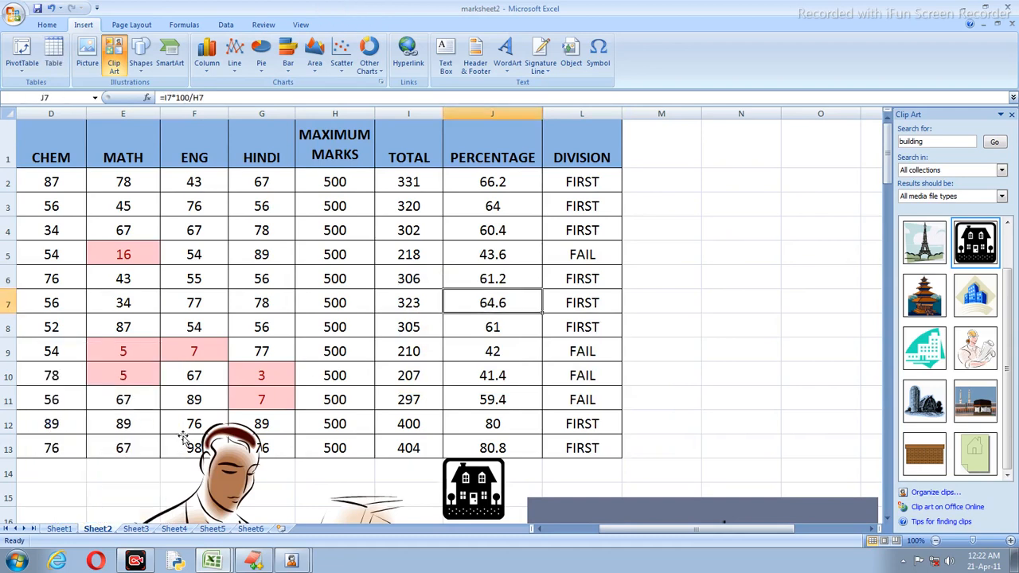
left_click(227, 456)
key("Delete")
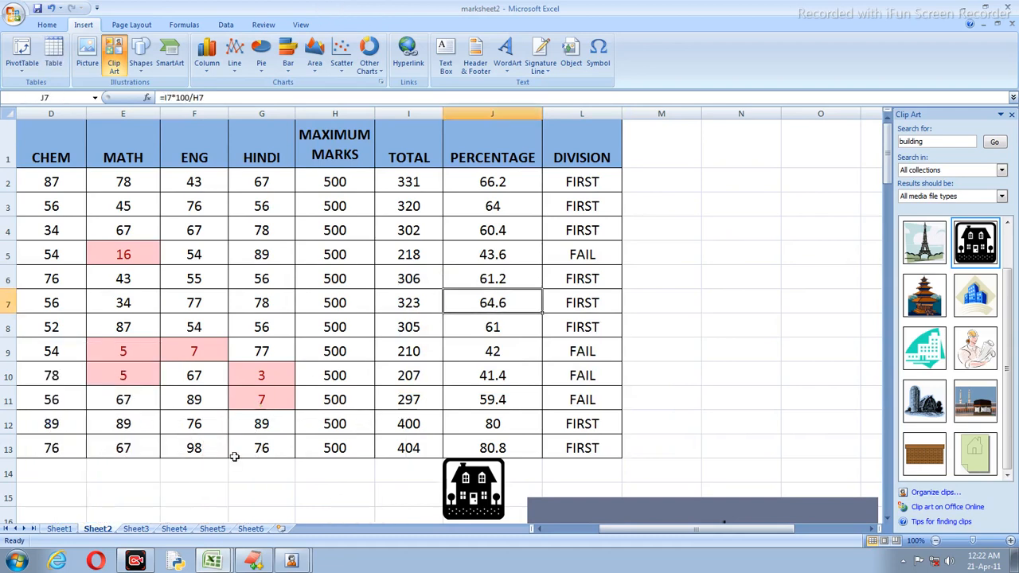
left_click(464, 493)
key("Delete")
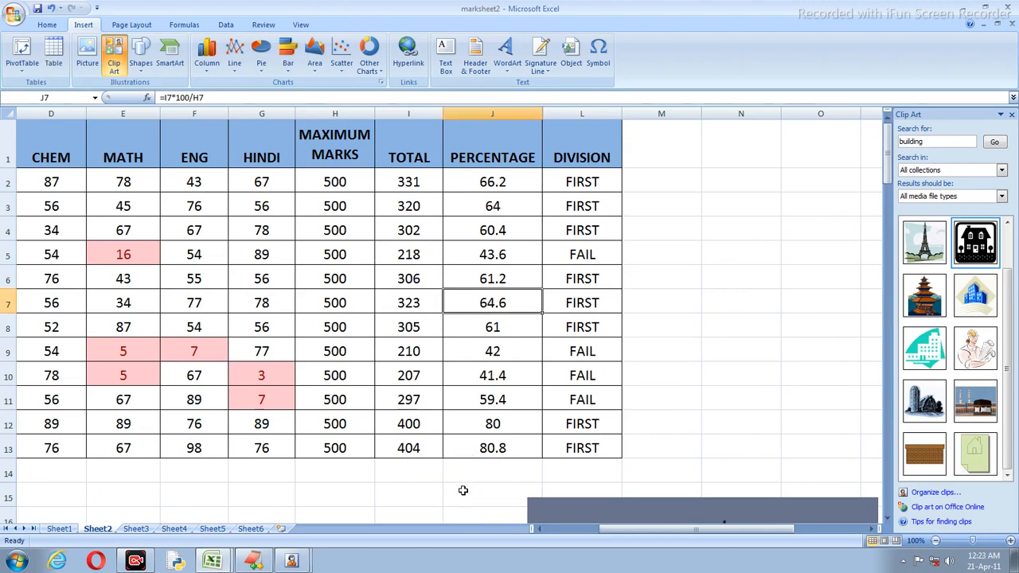
Step: Close the Clip Art pane and delete the lighthouse picture below the table
left_click(1012, 116)
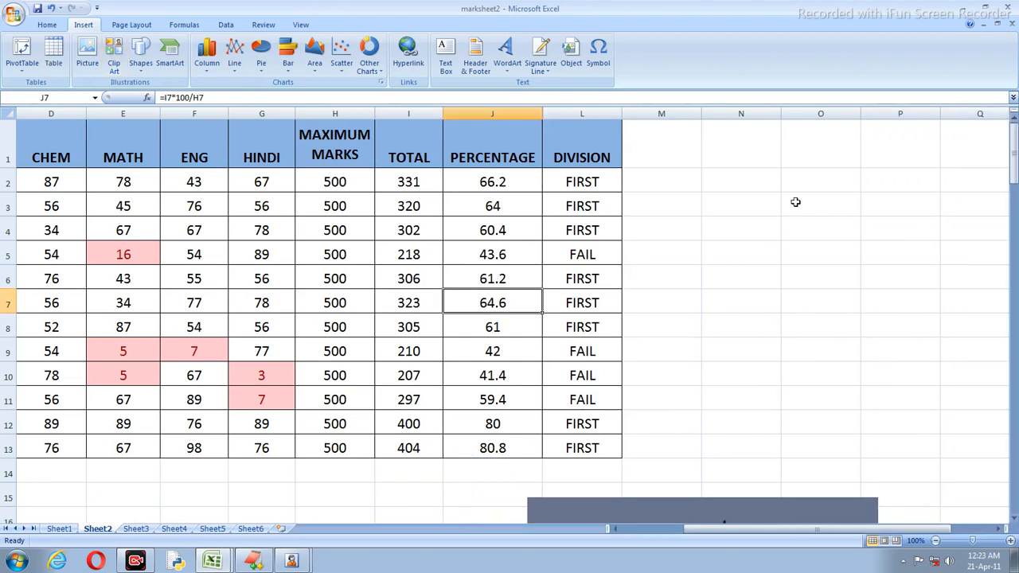
left_click(763, 512)
scroll(756, 485, "down", 5)
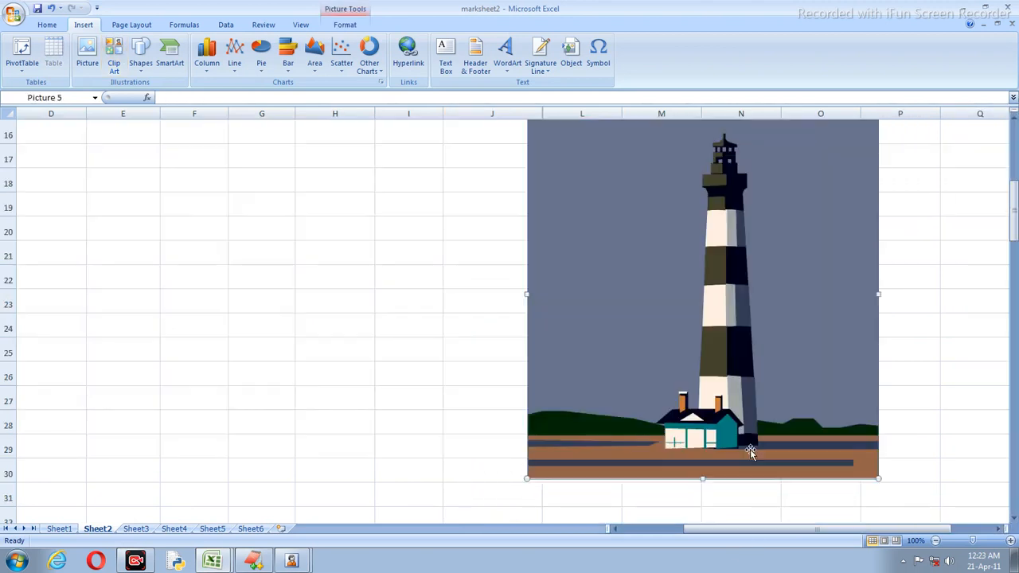
key("Delete")
scroll(751, 448, "up", 5)
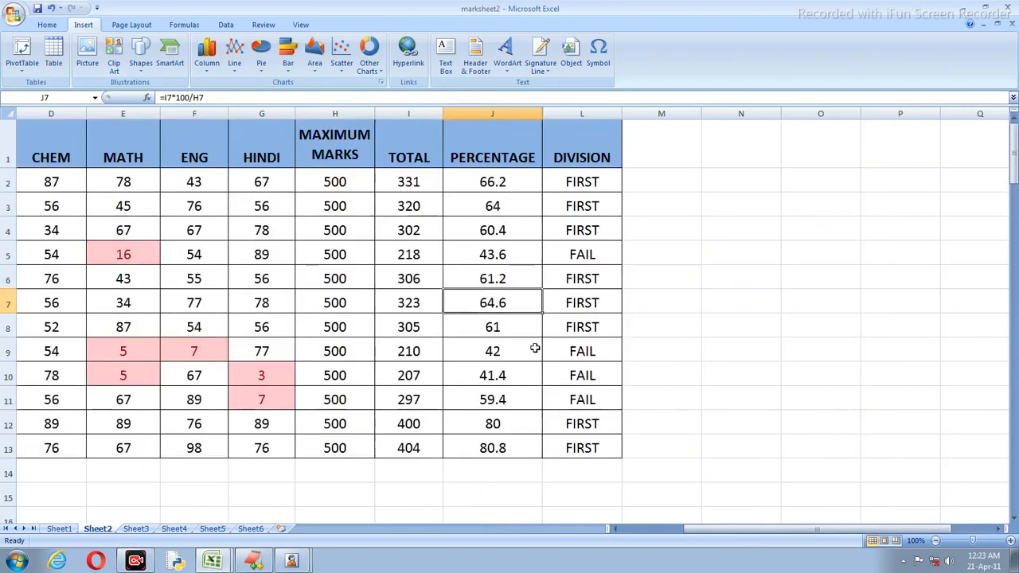
Step: Select the student names and subject marks in B1:G13 for charting
left_click(534, 349)
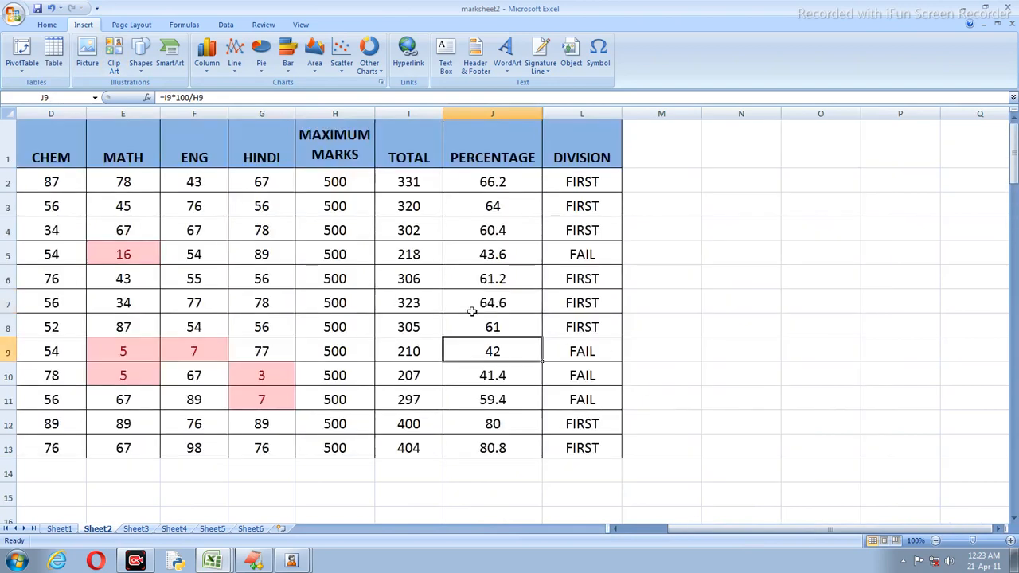
left_click_drag(737, 530, 618, 494)
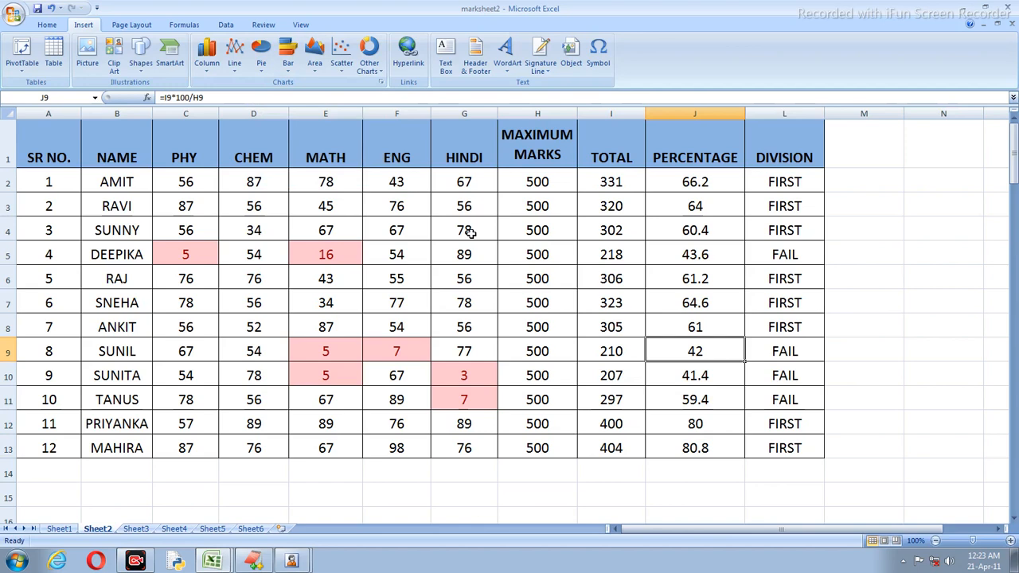
left_click(371, 56)
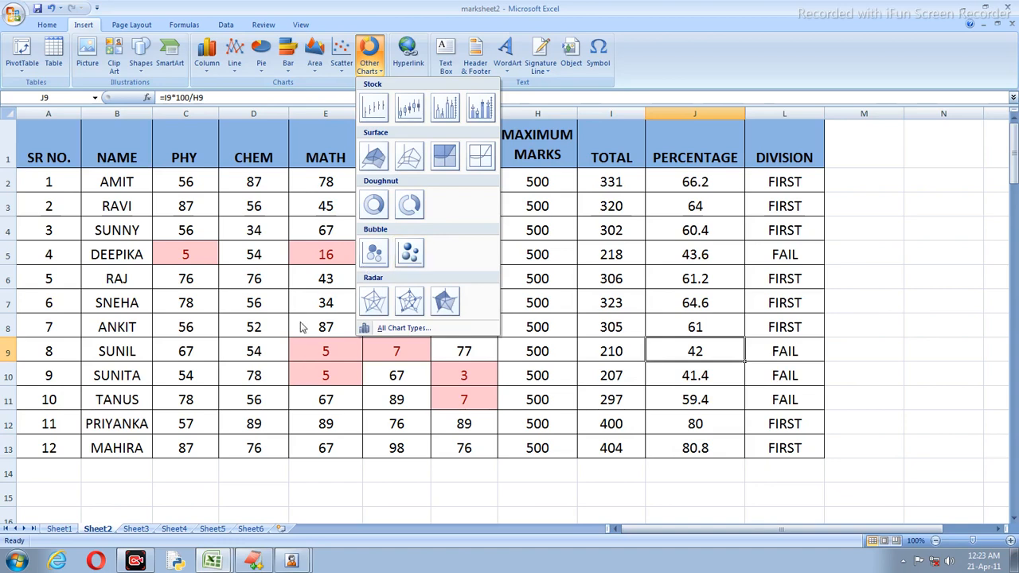
left_click(318, 253)
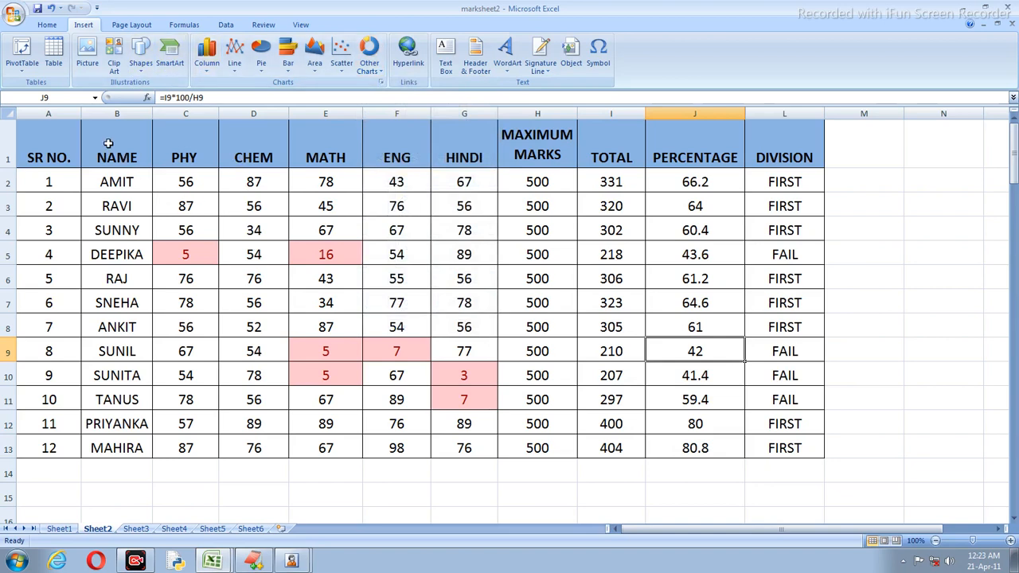
left_click_drag(107, 144, 450, 447)
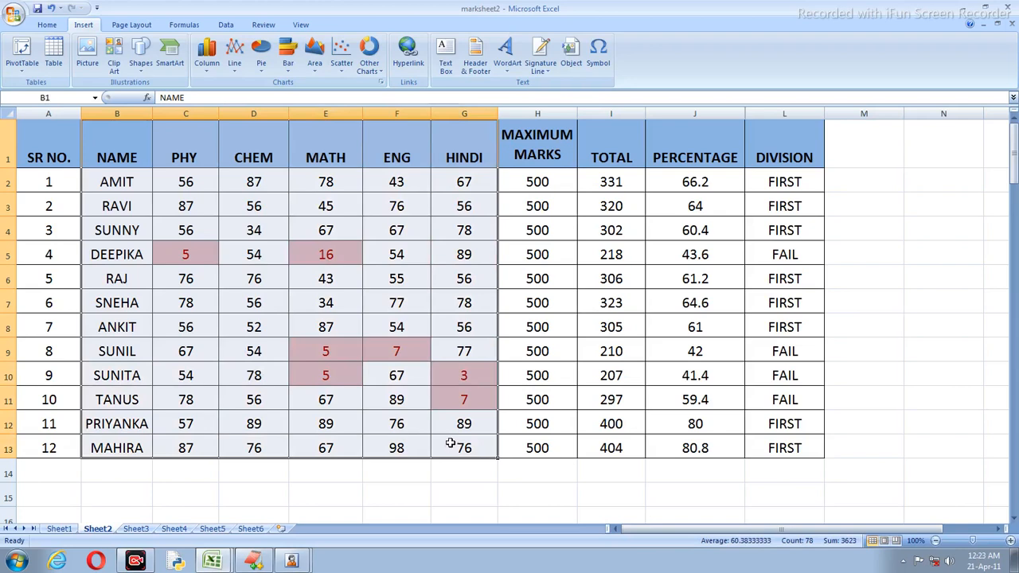
Step: Insert a 2-D clustered column chart of the marks and resize it beside the table
left_click(206, 74)
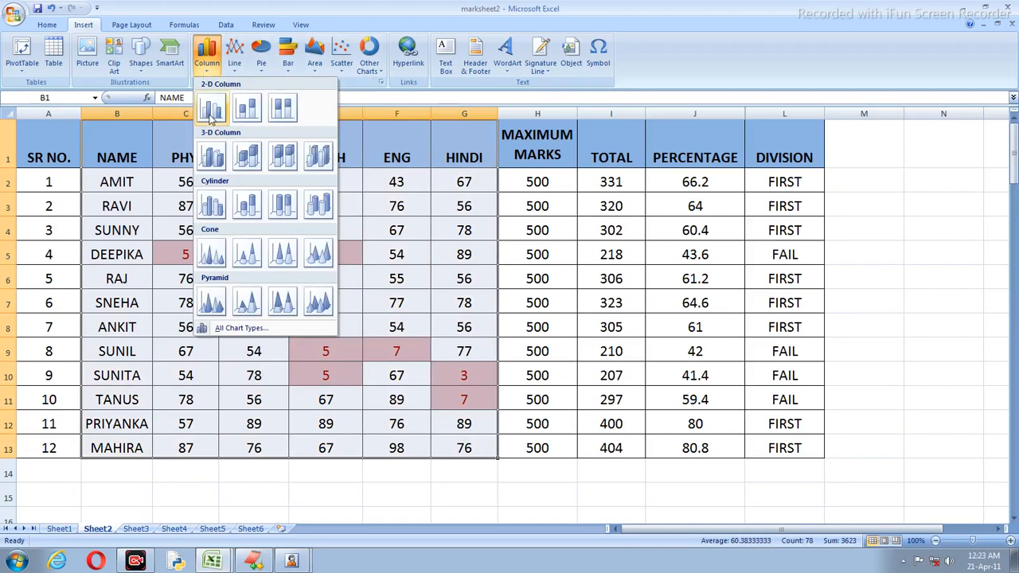
left_click(210, 109)
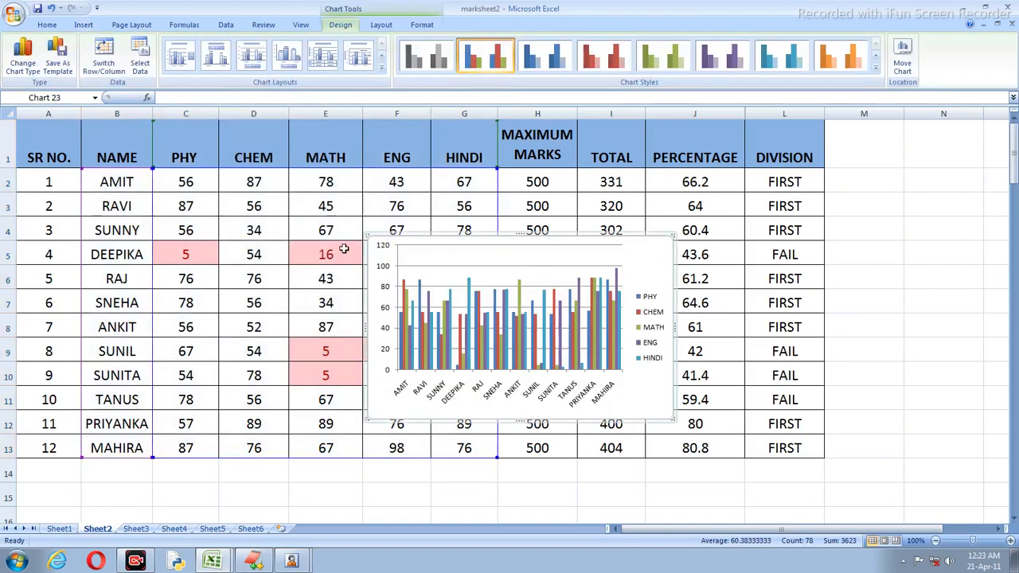
left_click_drag(362, 235, 231, 145)
left_click_drag(359, 180, 723, 239)
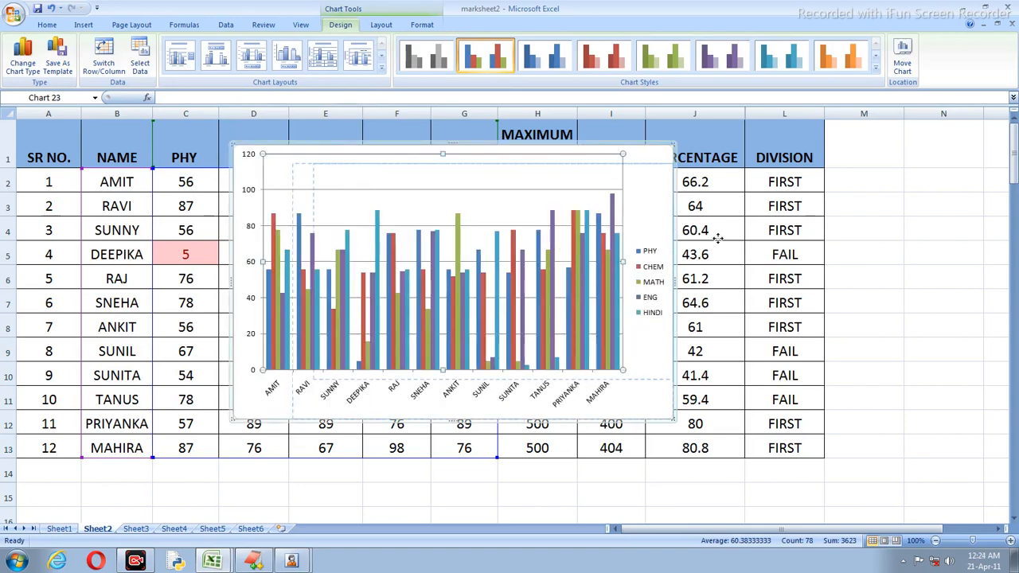
left_click_drag(673, 420, 804, 460)
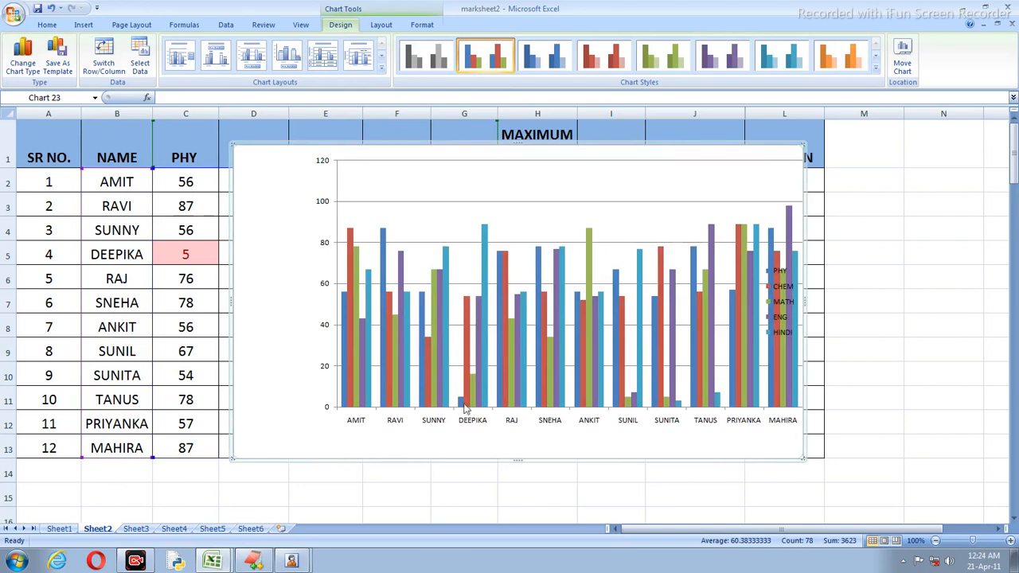
left_click_drag(806, 310, 992, 307)
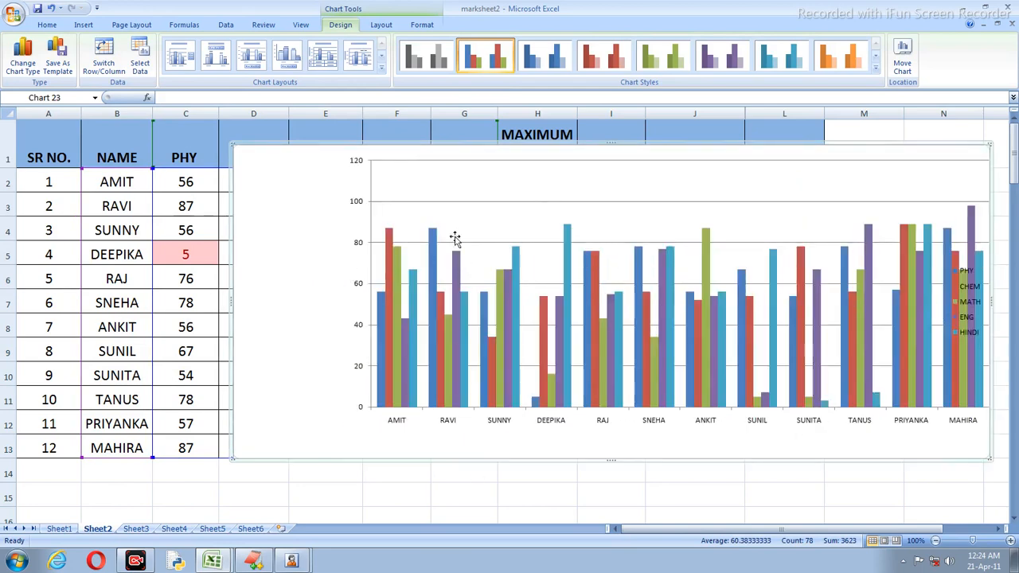
left_click(368, 284)
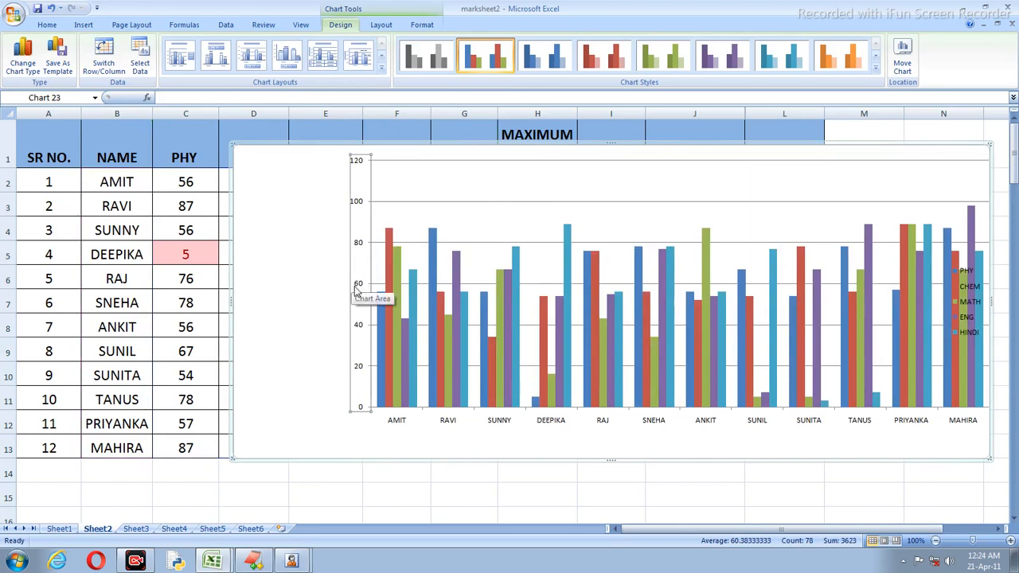
left_click_drag(228, 298, 351, 307)
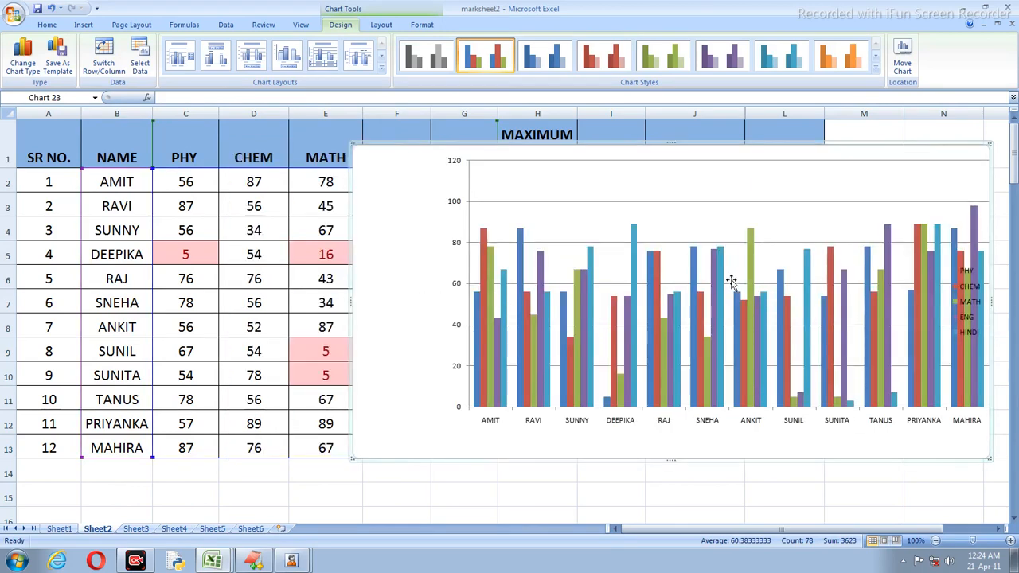
left_click_drag(796, 223, 728, 210)
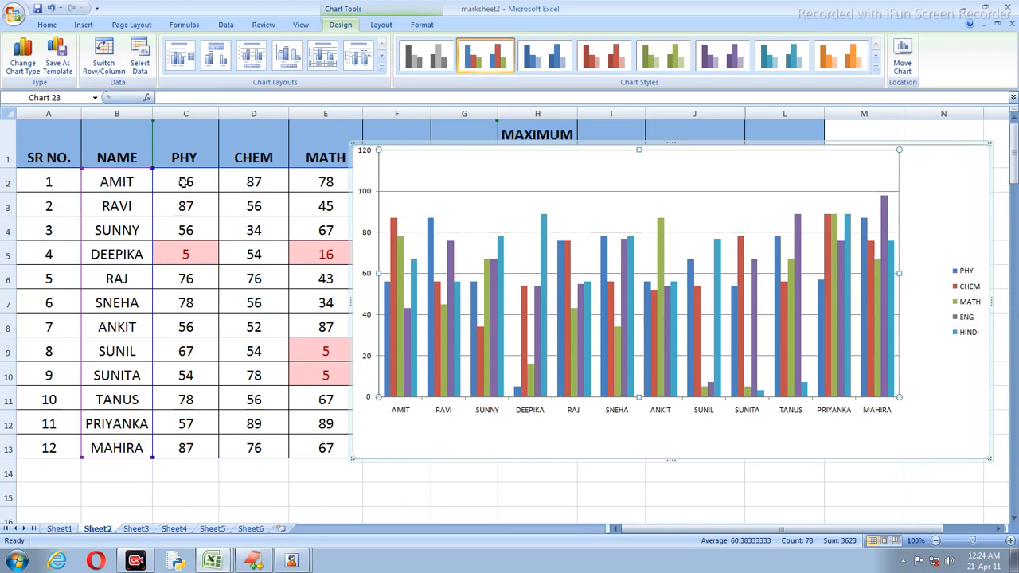
Step: Drag the column chart's plot area down and to the right inside the chart
left_click(135, 561)
mouse_move(390, 291)
mouse_move(410, 337)
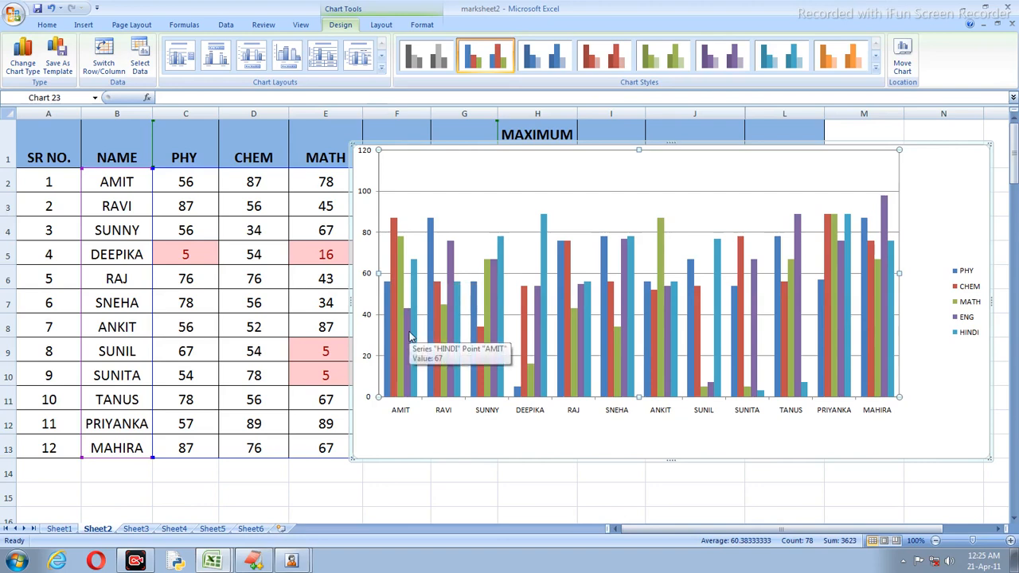
mouse_move(420, 318)
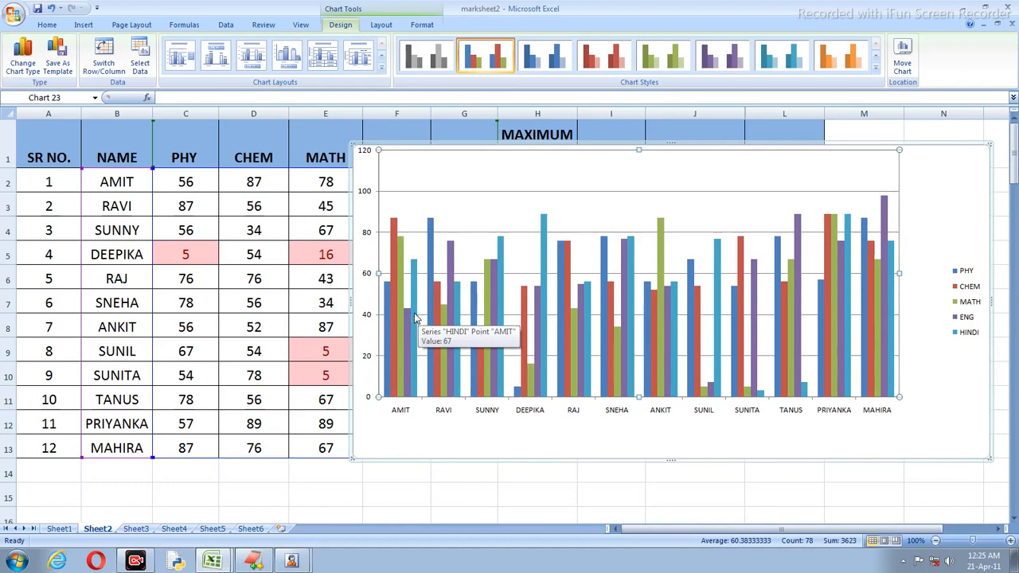
left_click(416, 303)
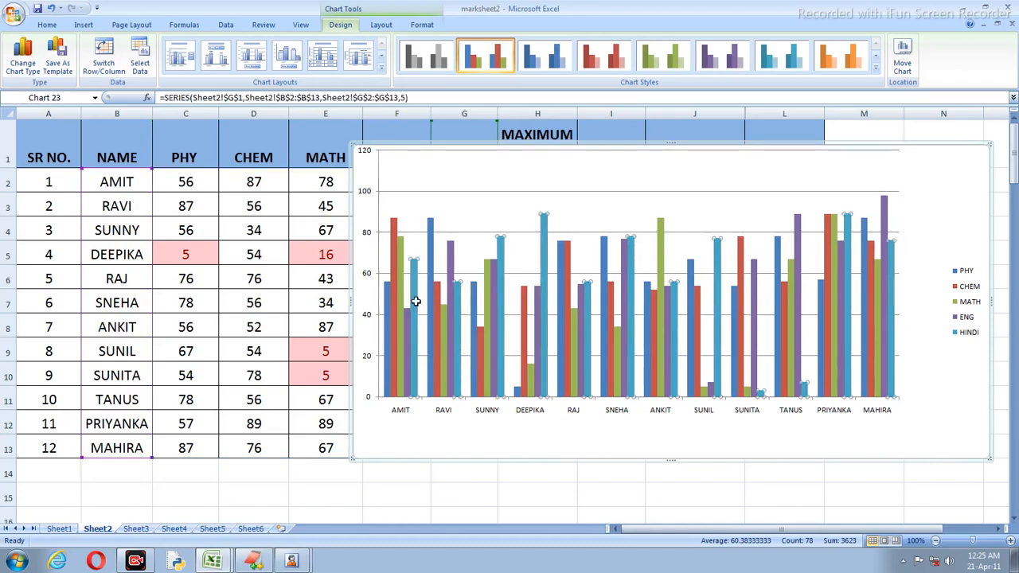
left_click(440, 159)
left_click_drag(440, 159, 559, 258)
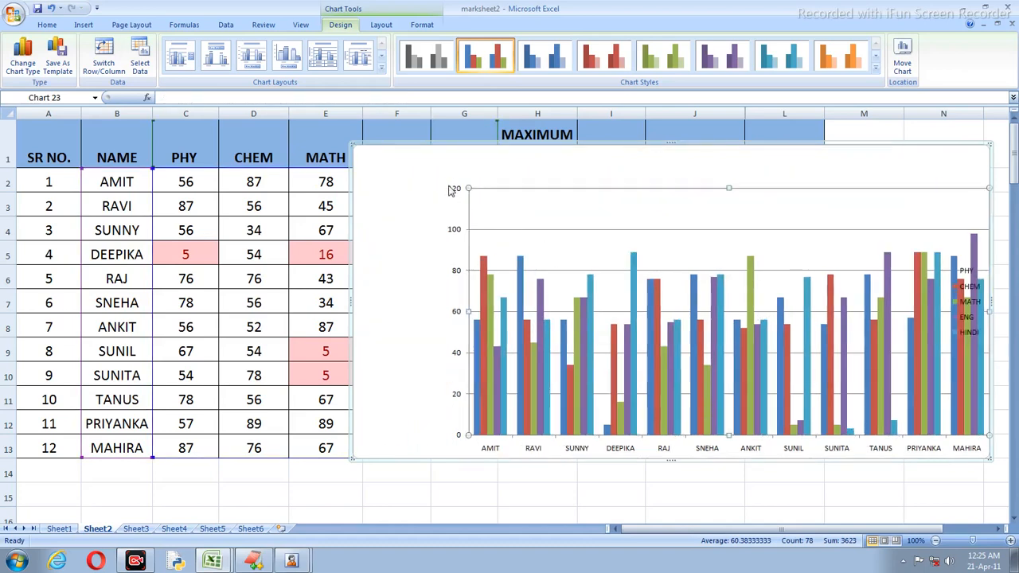
left_click(347, 143)
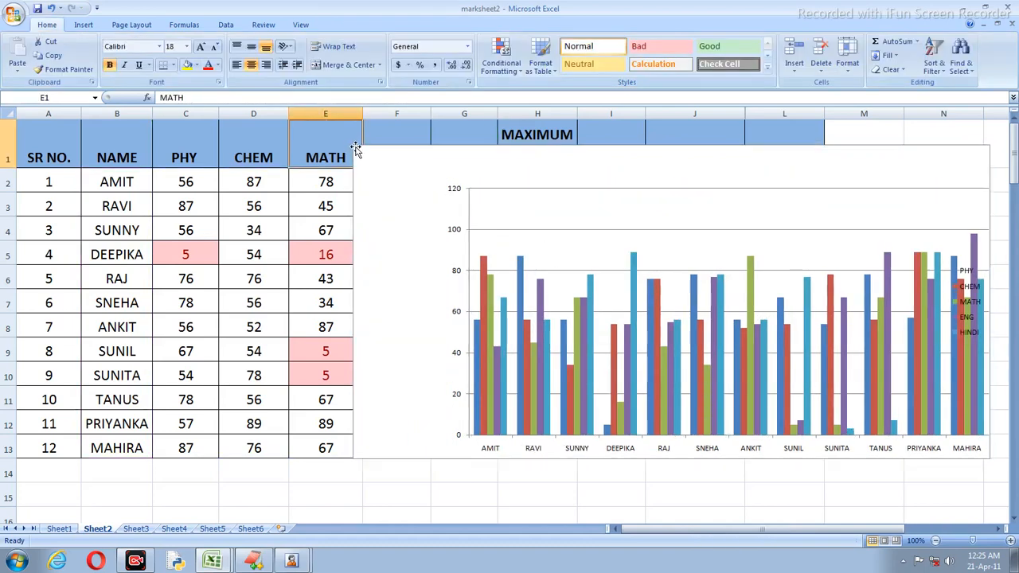
left_click(355, 150)
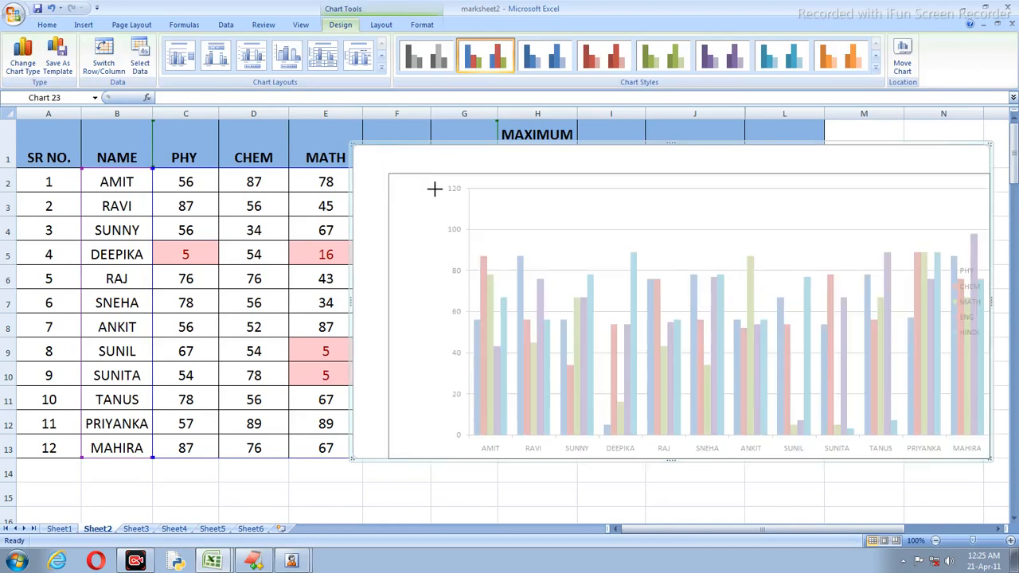
Step: Try green, purple, teal and orange chart styles, then delete the column chart
left_click_drag(432, 188, 460, 197)
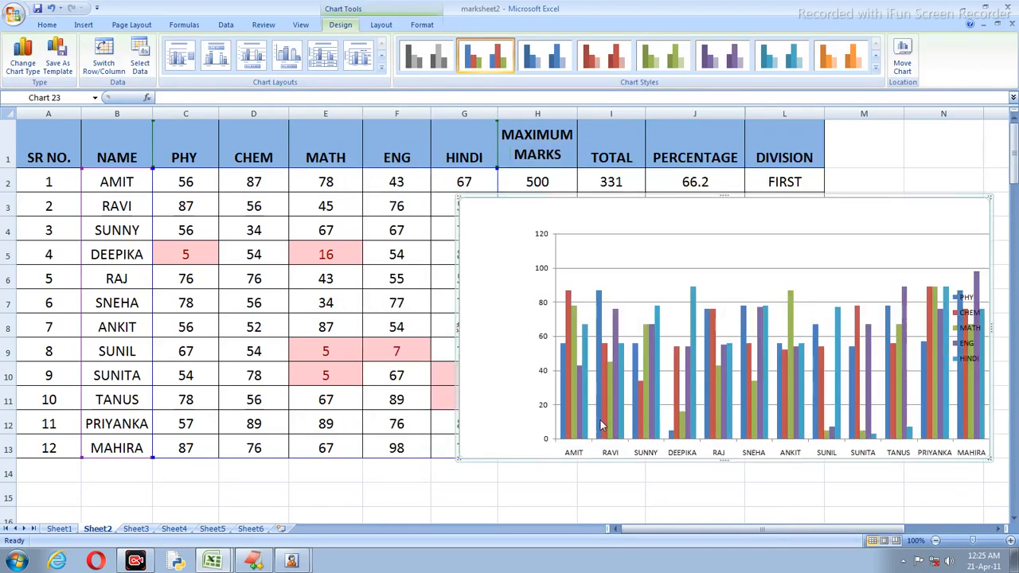
mouse_move(598, 426)
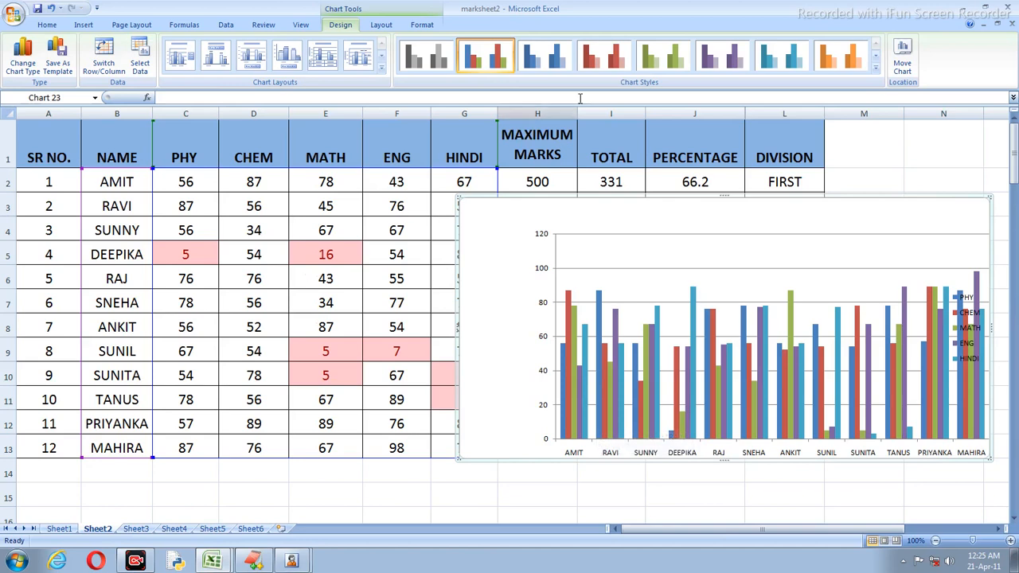
left_click(651, 57)
left_click(713, 60)
left_click(771, 62)
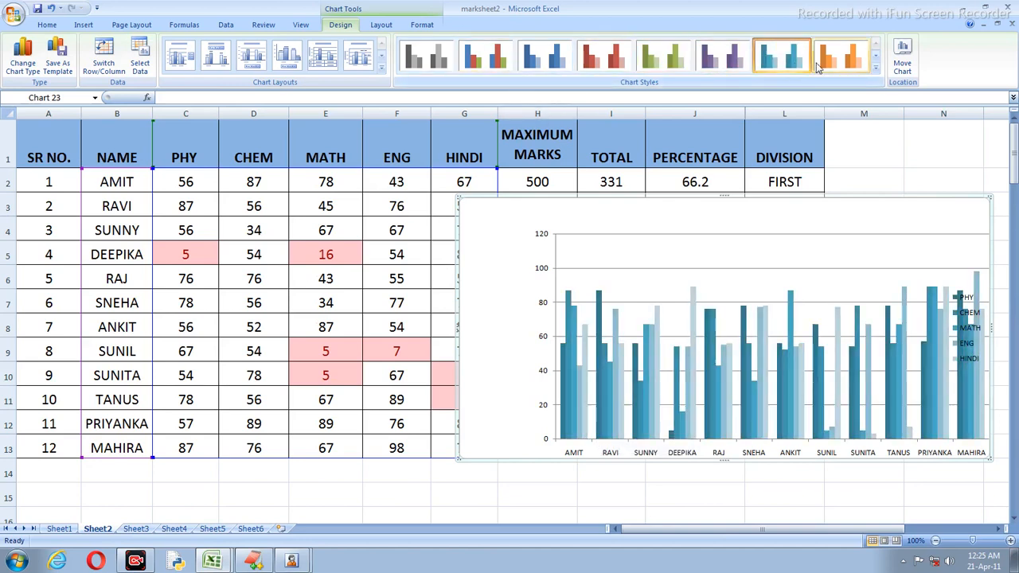
left_click(820, 68)
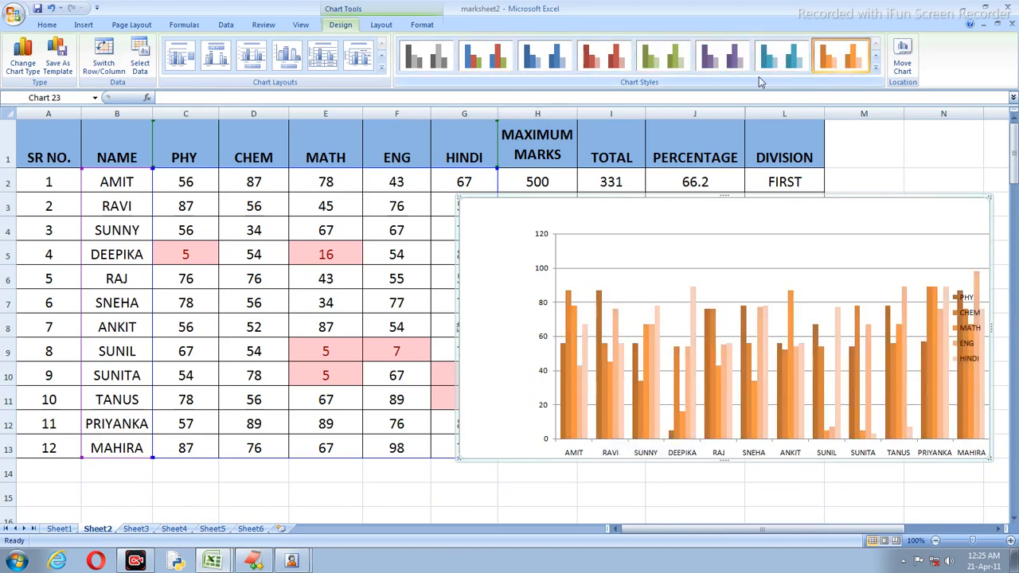
key("Delete")
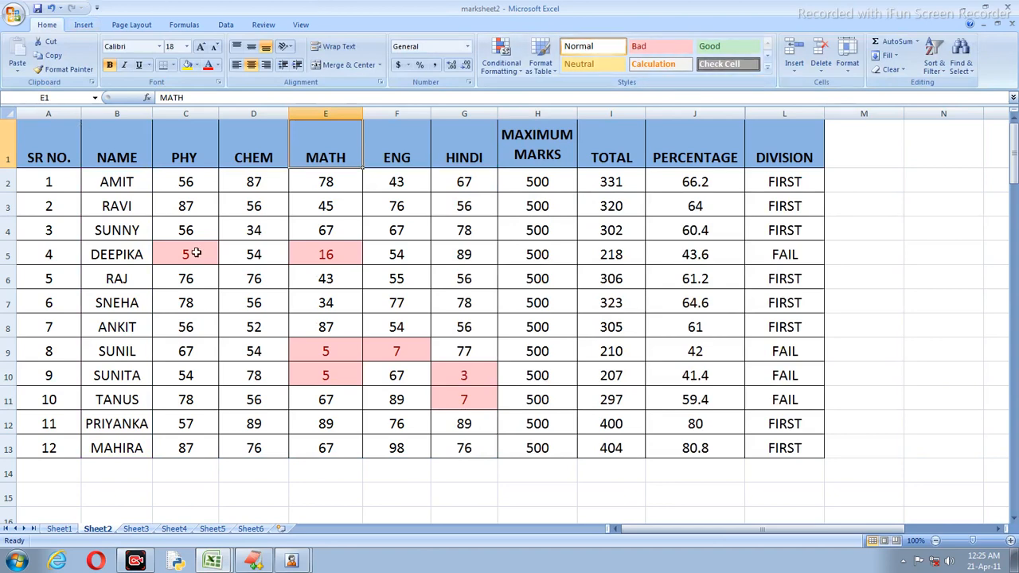
left_click_drag(123, 162, 462, 440)
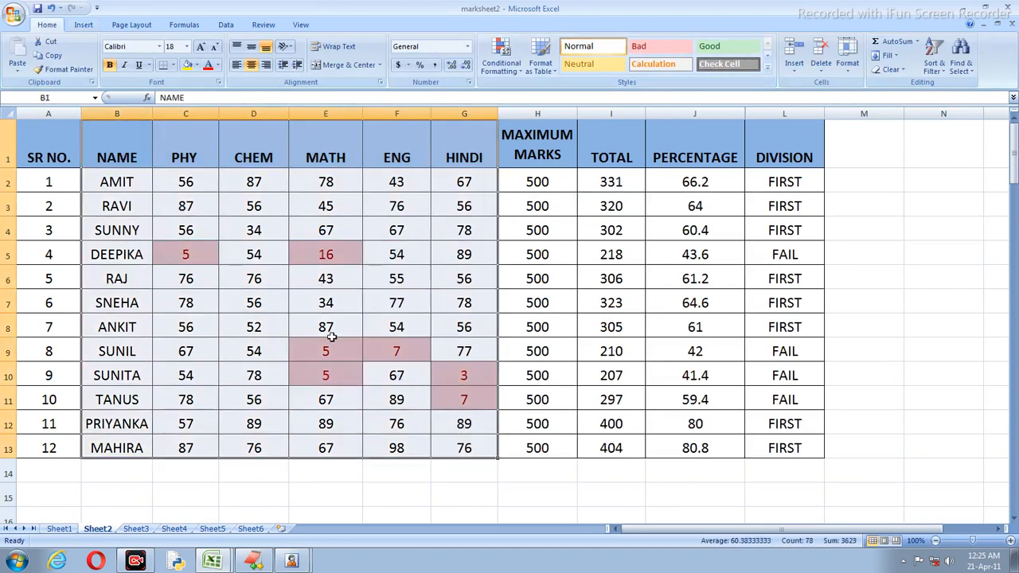
left_click(82, 24)
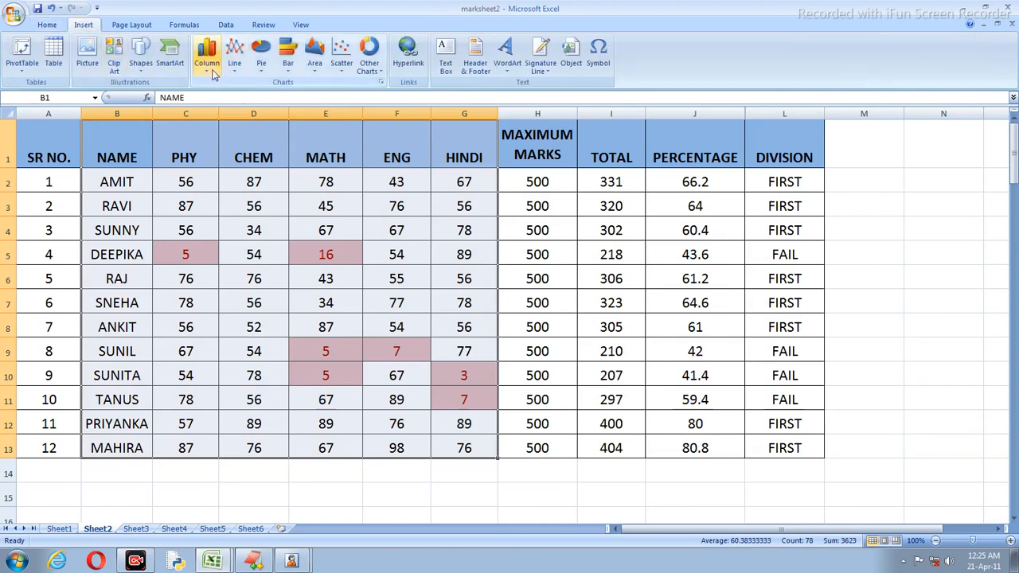
left_click(207, 63)
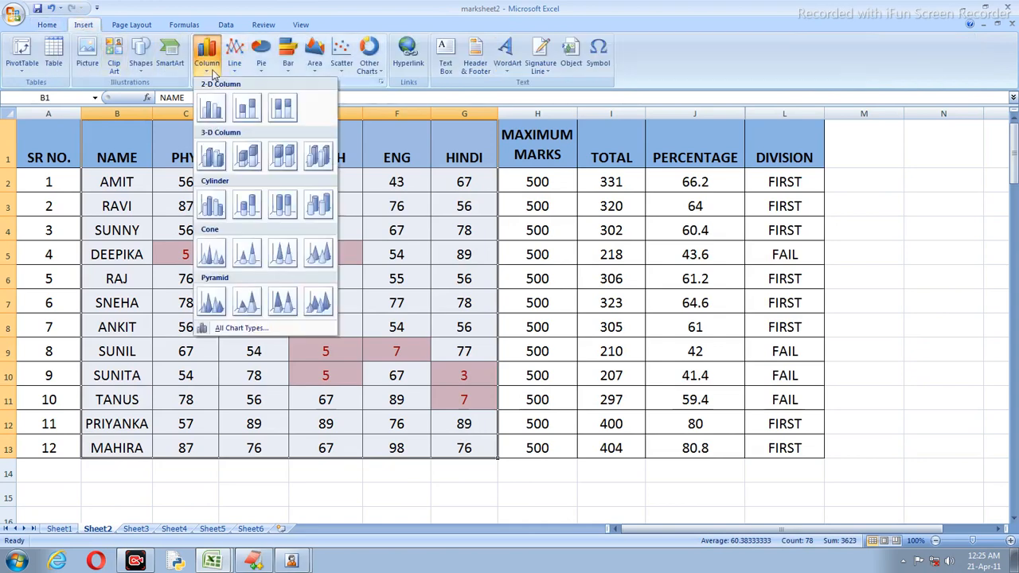
left_click(213, 157)
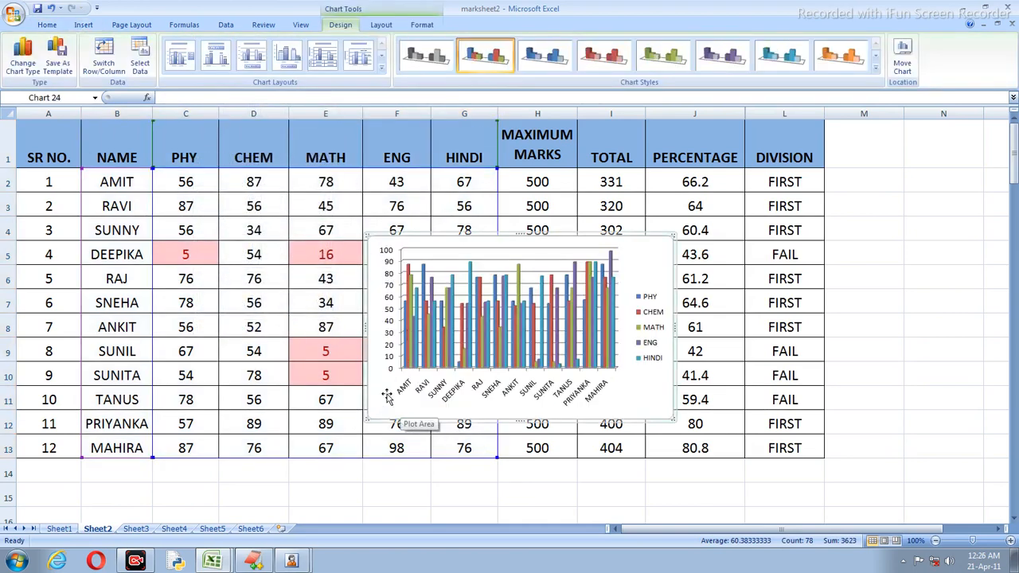
key("Delete")
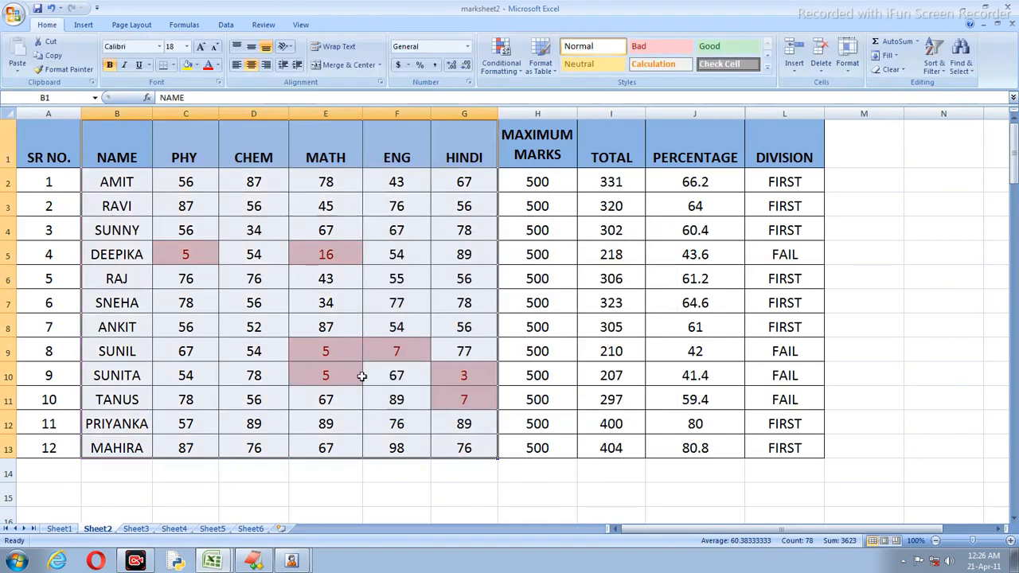
left_click(84, 24)
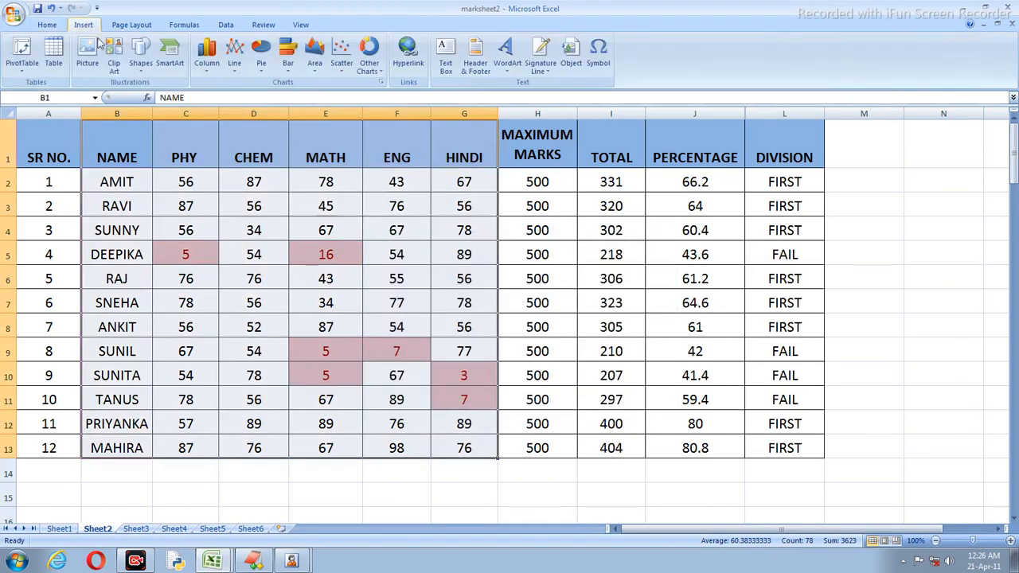
left_click(217, 68)
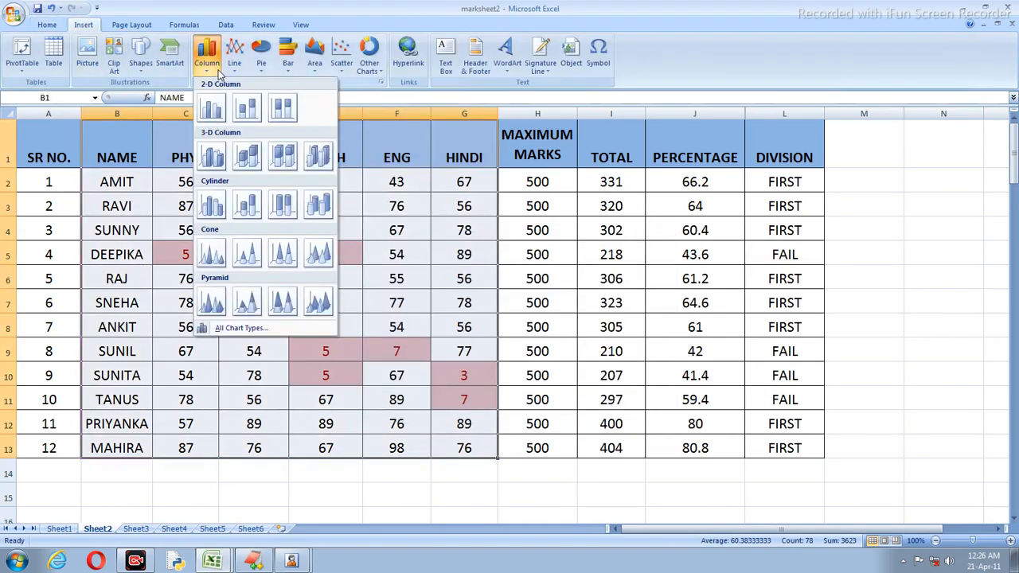
left_click(281, 106)
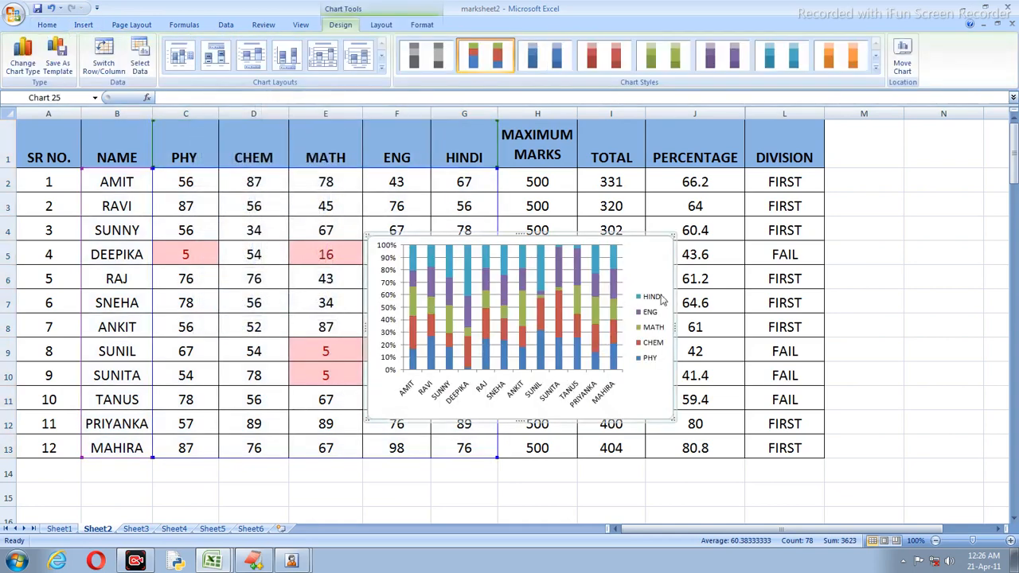
left_click_drag(368, 420, 299, 444)
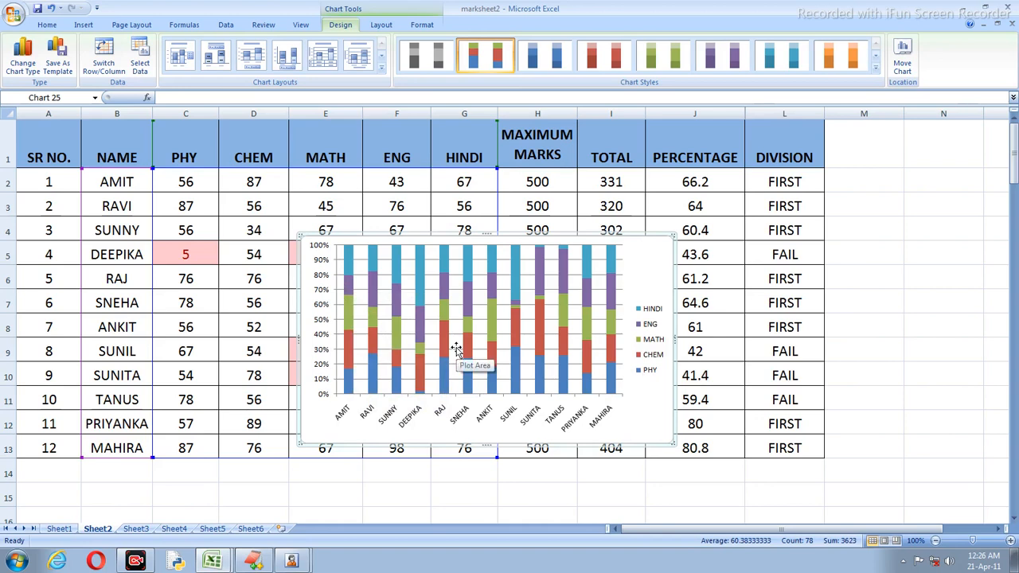
key("Delete")
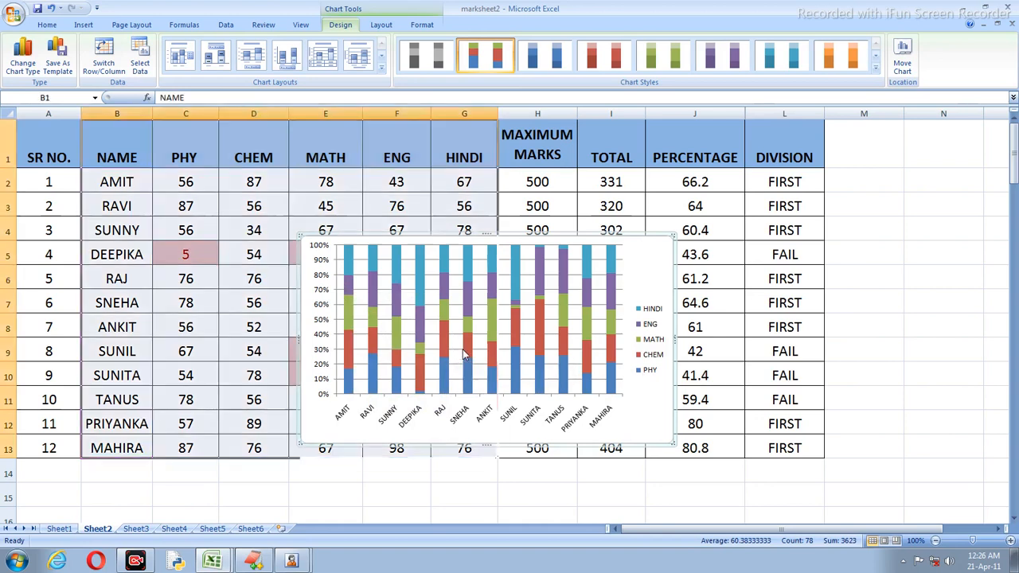
left_click(83, 25)
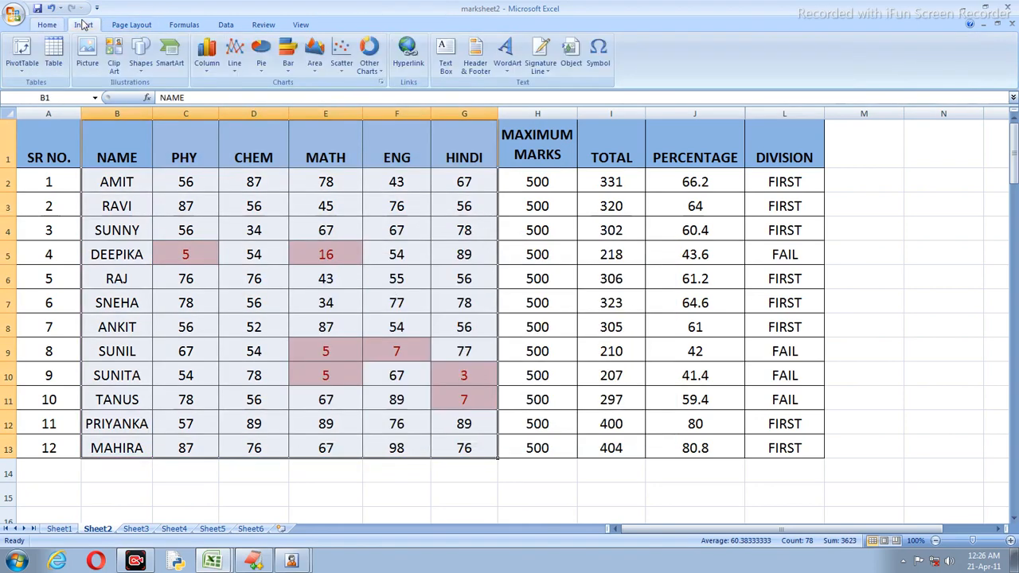
left_click_drag(119, 155, 458, 448)
left_click(234, 57)
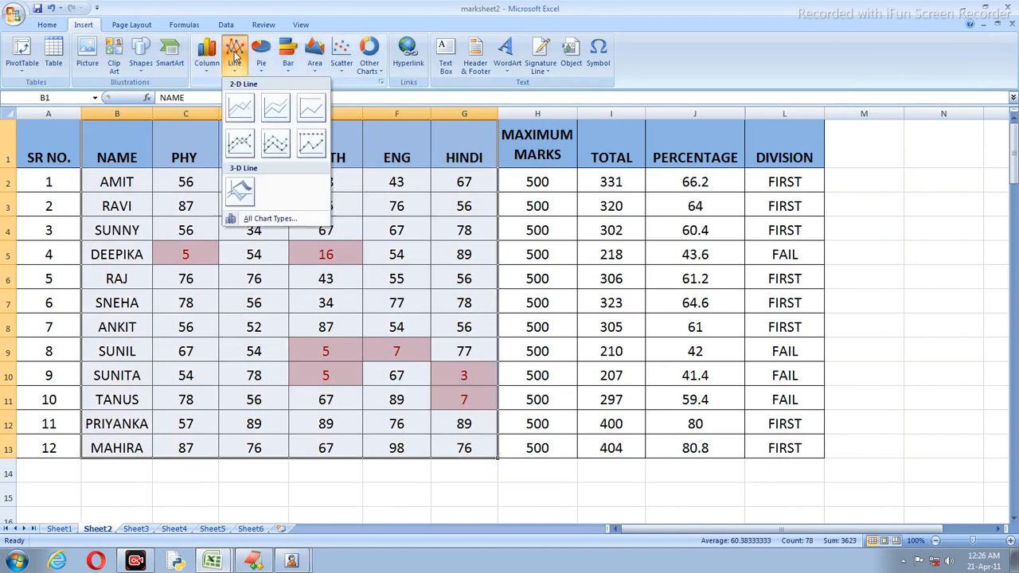
left_click(241, 144)
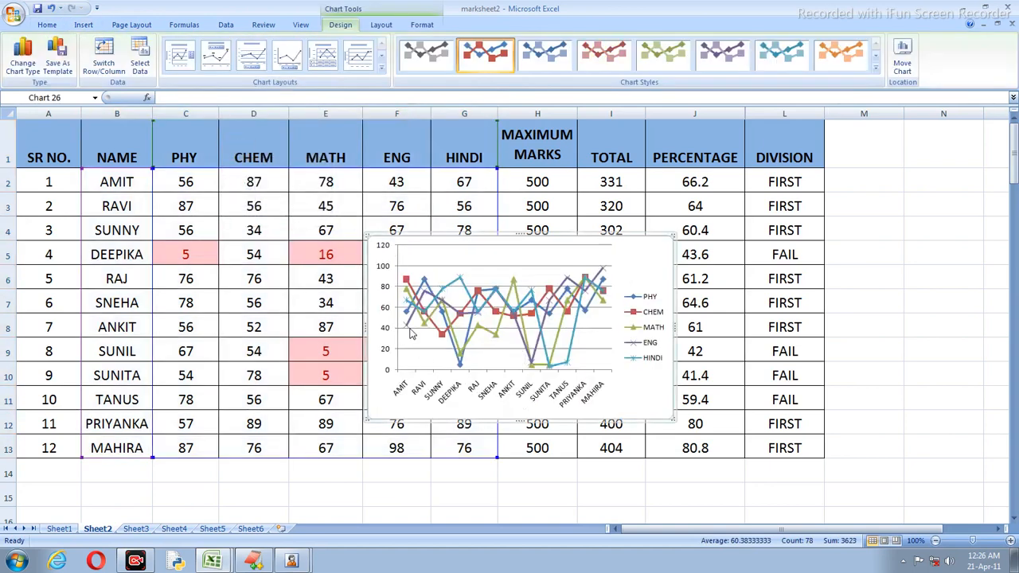
mouse_move(454, 341)
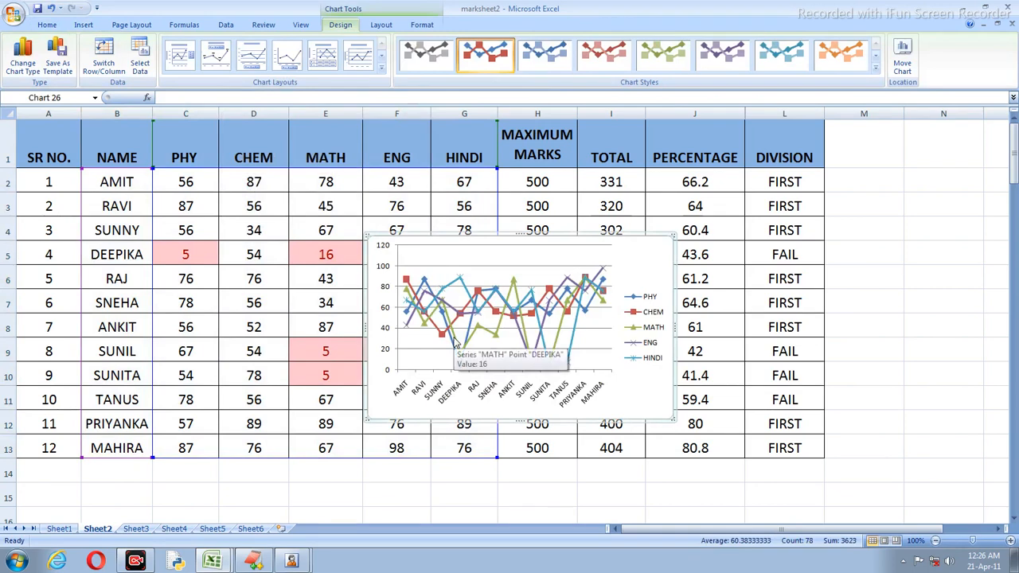
key("Delete")
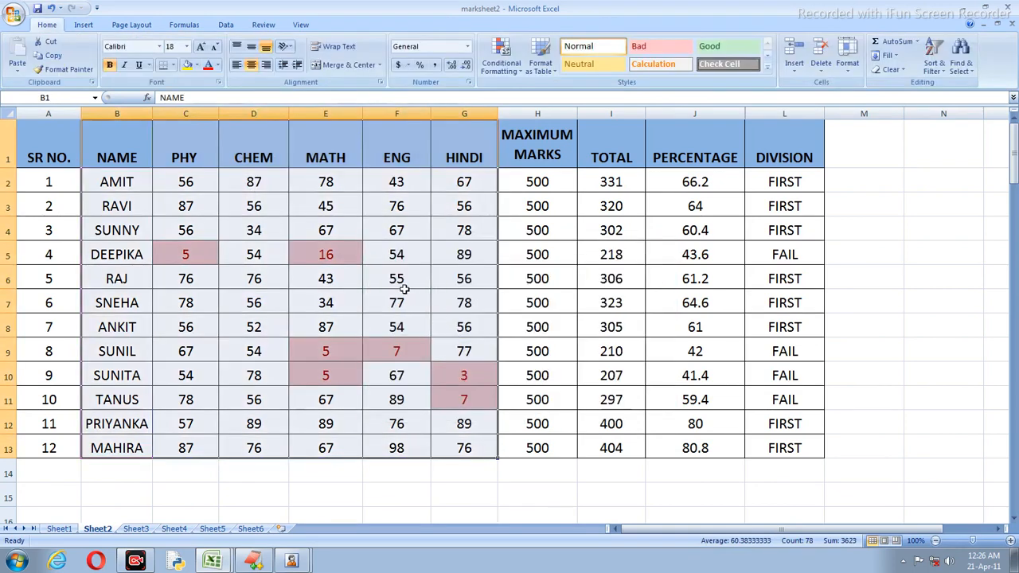
left_click(83, 26)
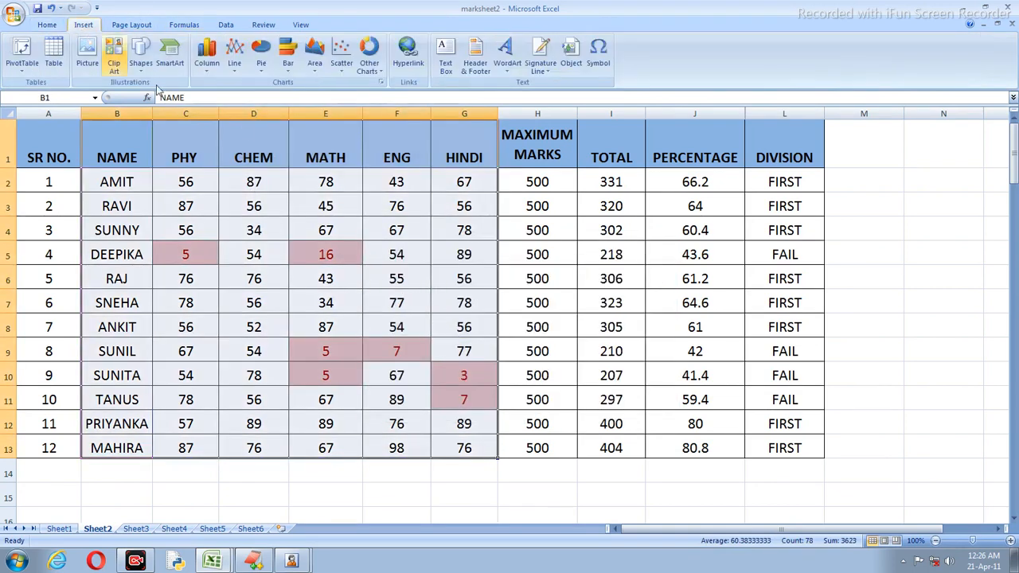
left_click(234, 56)
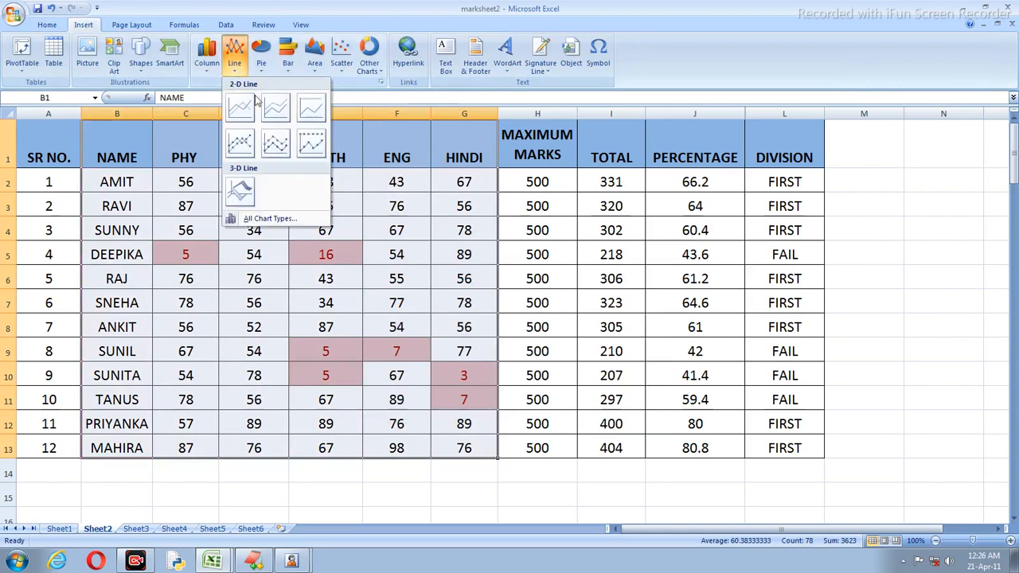
left_click(240, 119)
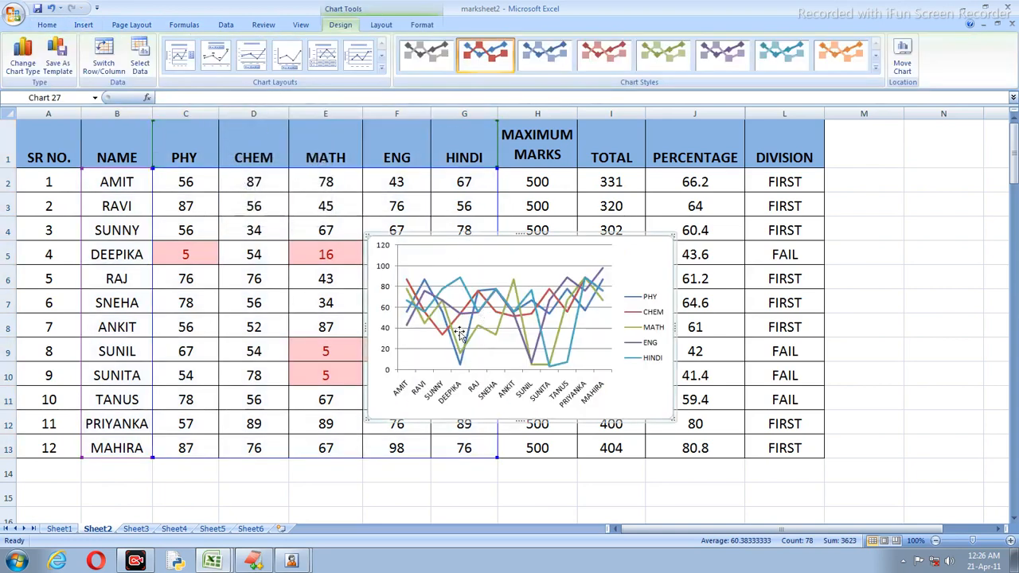
left_click_drag(368, 420, 280, 428)
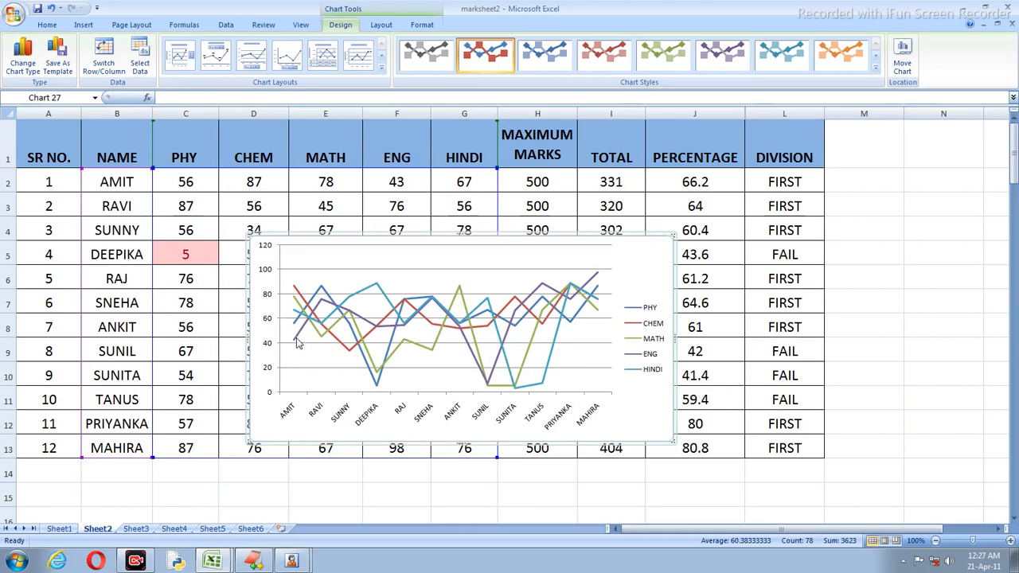
mouse_move(296, 341)
mouse_move(308, 320)
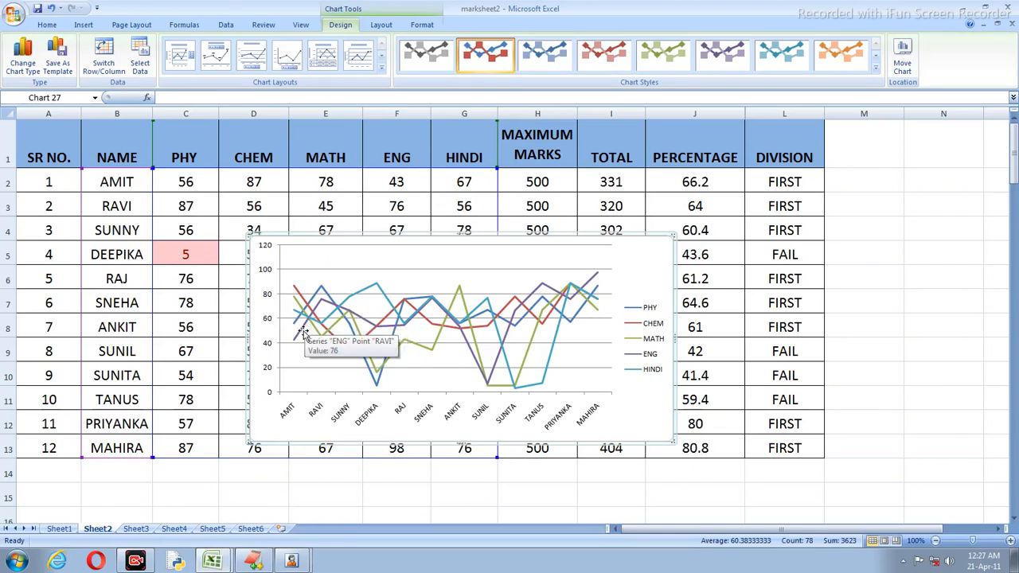
mouse_move(345, 350)
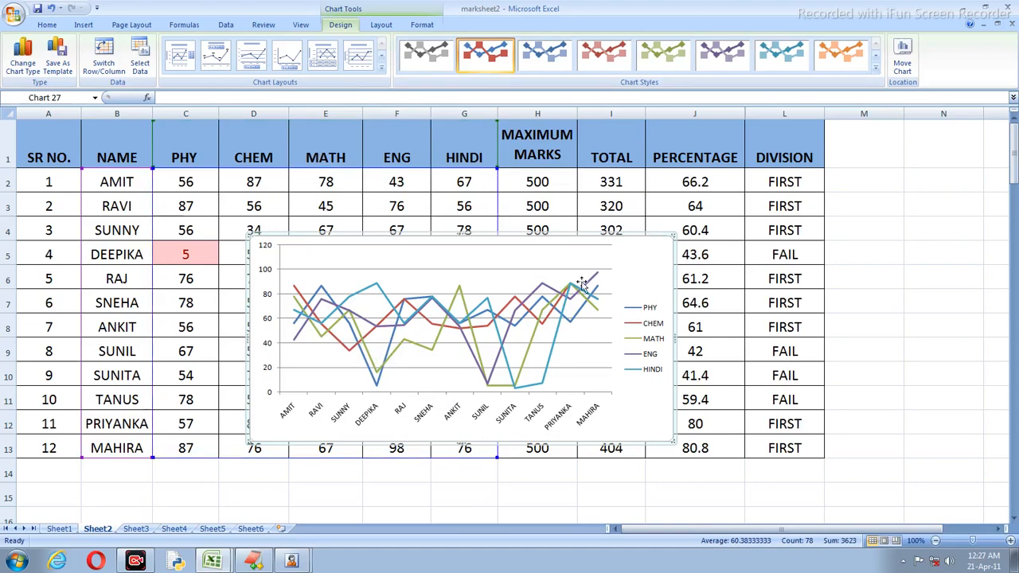
key("Delete")
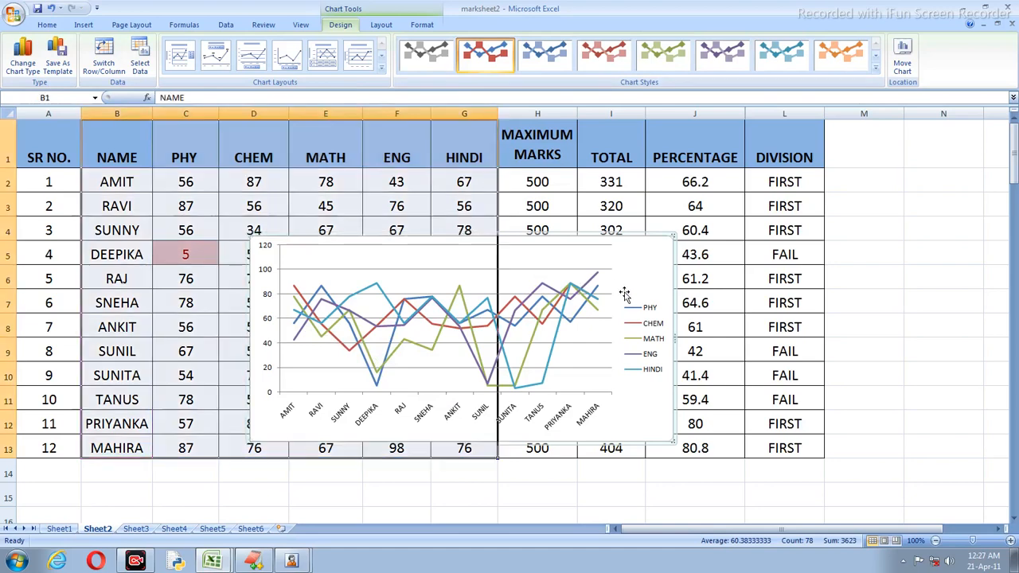
Step: Insert a 2-D pie chart of the PHY marks, then delete it again
left_click(85, 24)
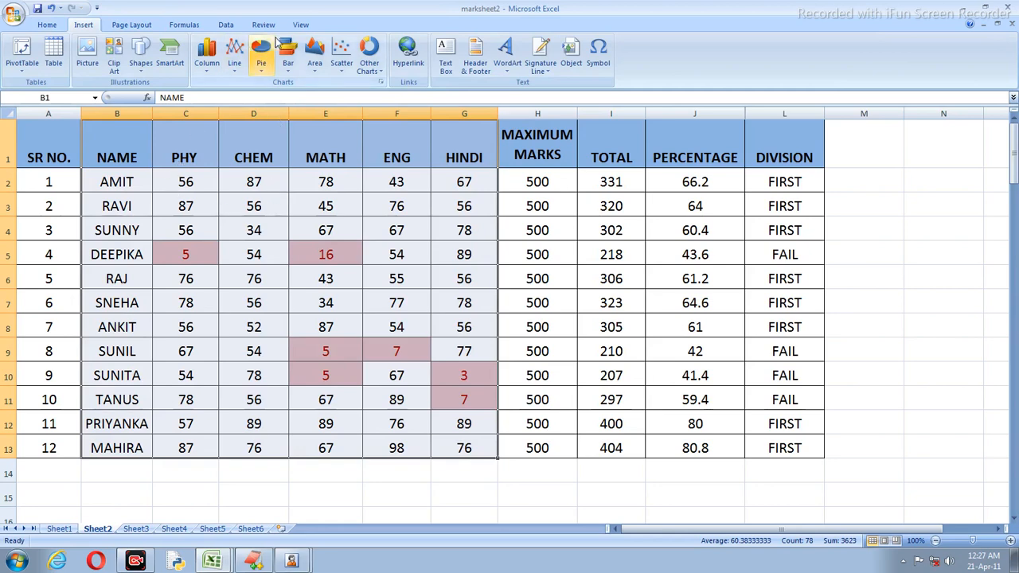
left_click(262, 58)
left_click(278, 116)
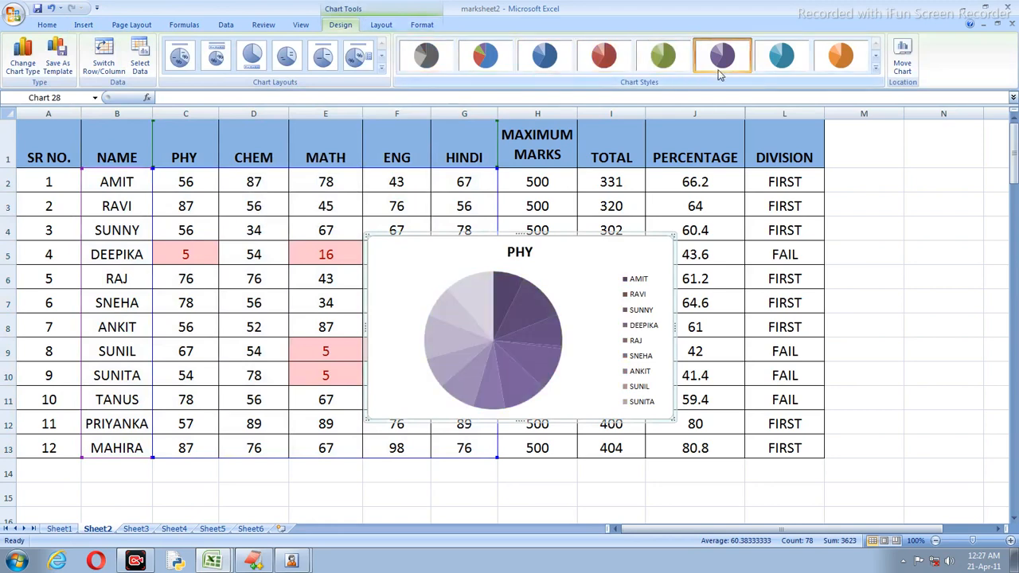
key("Delete")
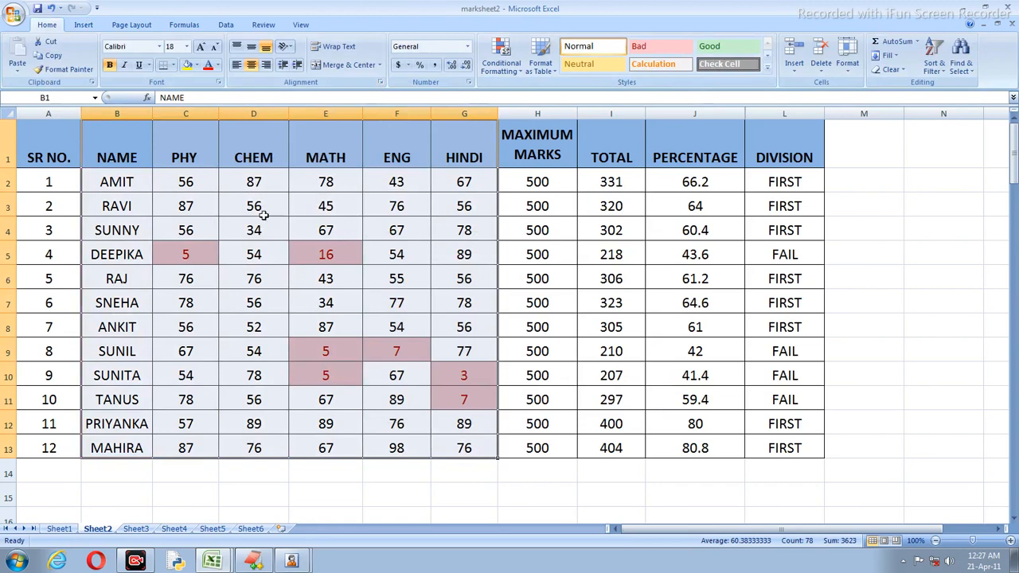
left_click(89, 26)
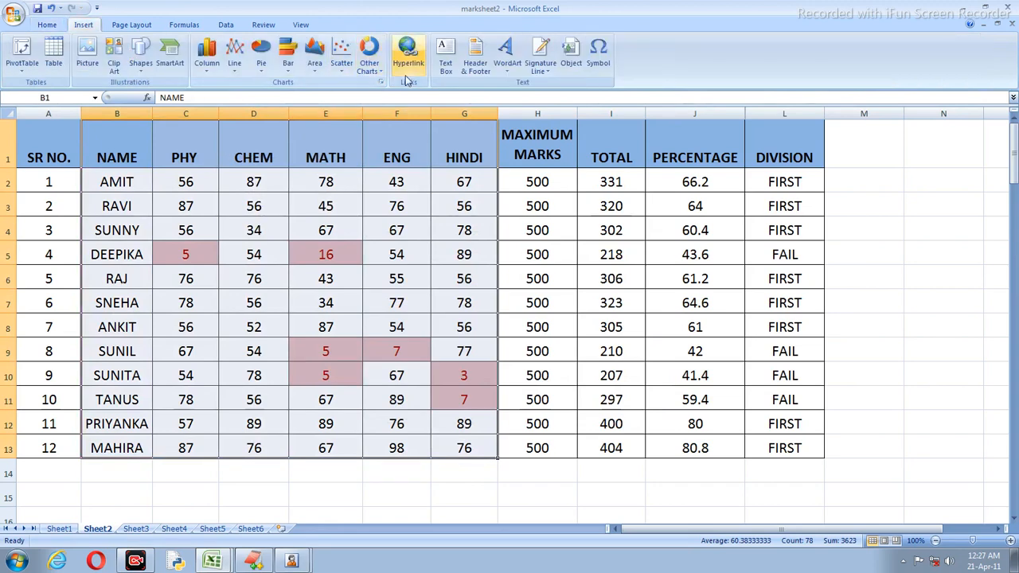
left_click(405, 181)
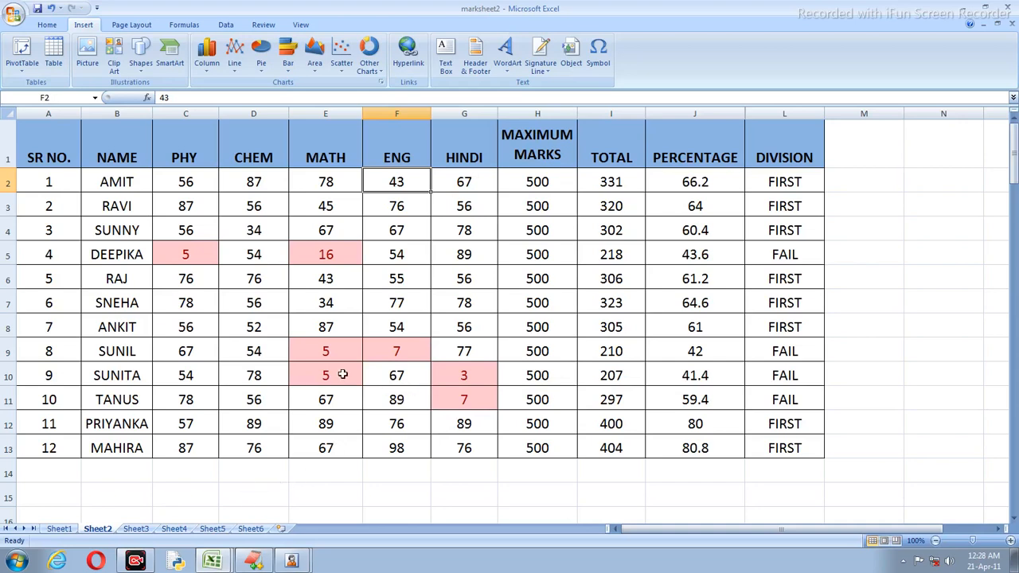
left_click(108, 181)
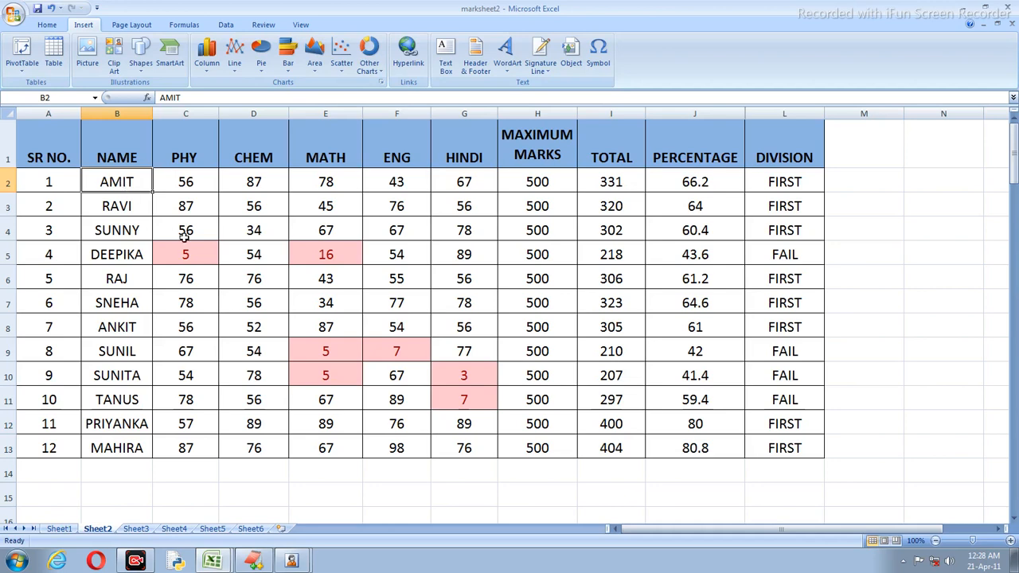
left_click(188, 299)
left_click(124, 180)
left_click_drag(127, 177, 388, 415)
left_click(315, 381)
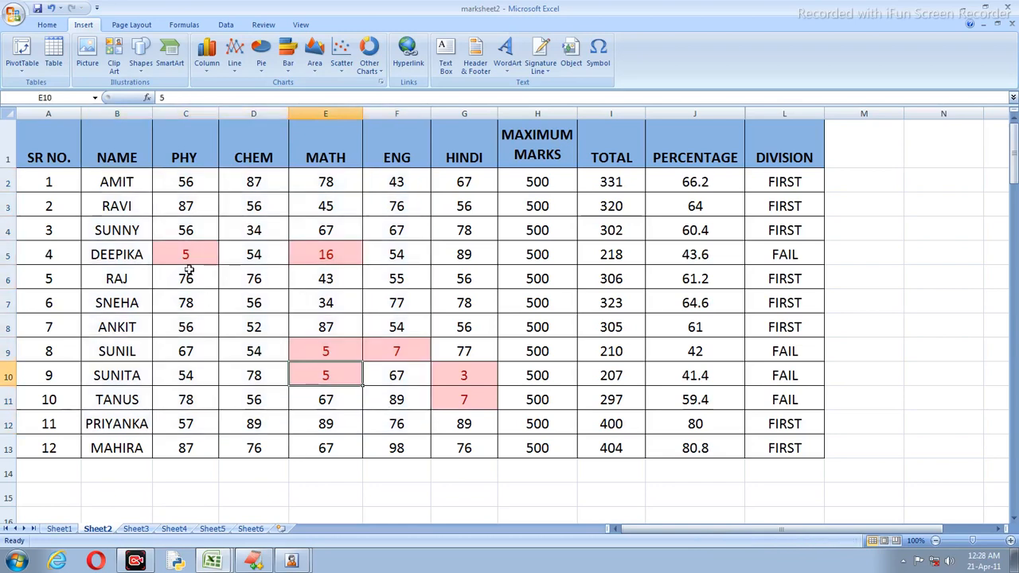
left_click(118, 180)
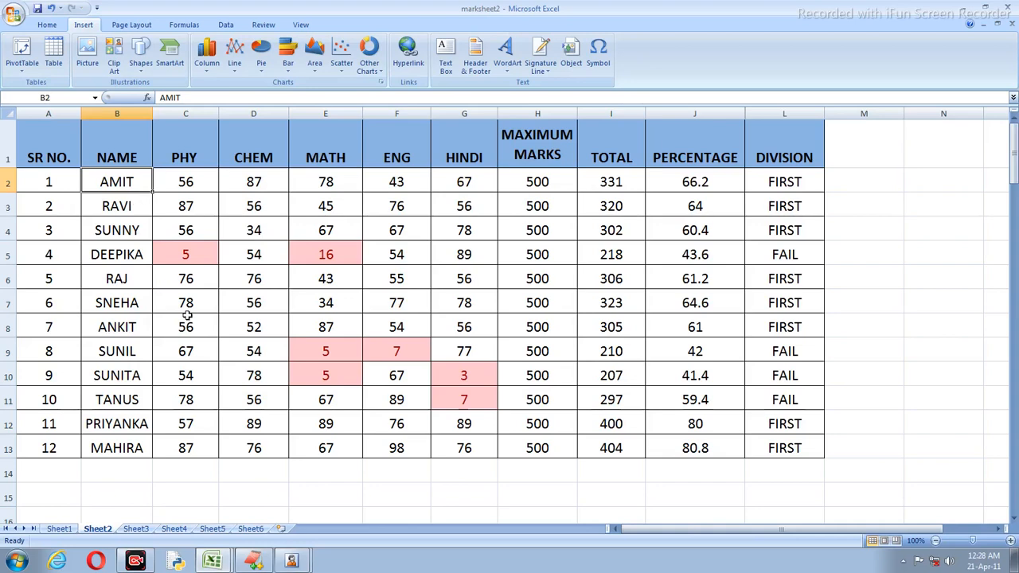
left_click(137, 561)
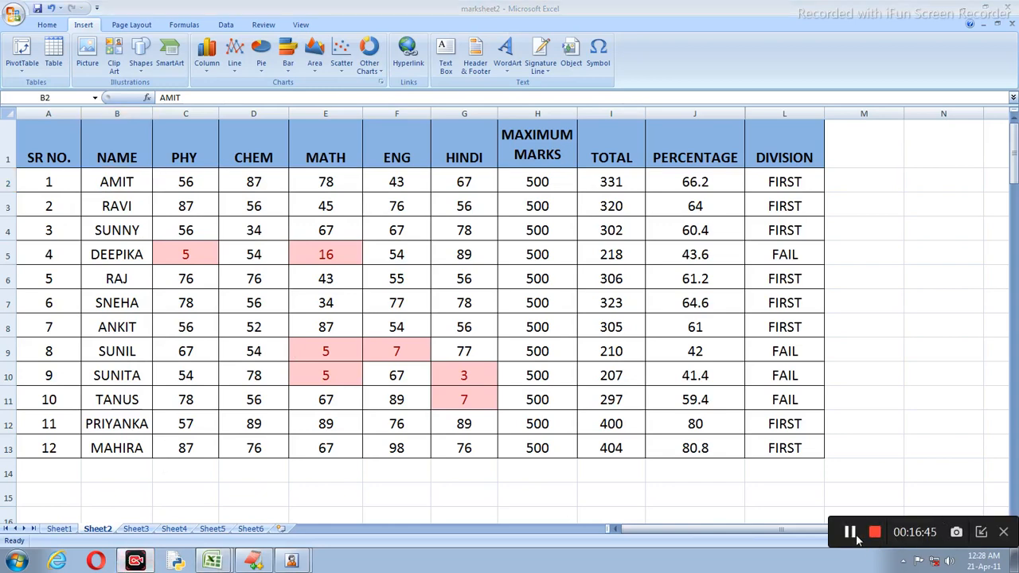
left_click(849, 533)
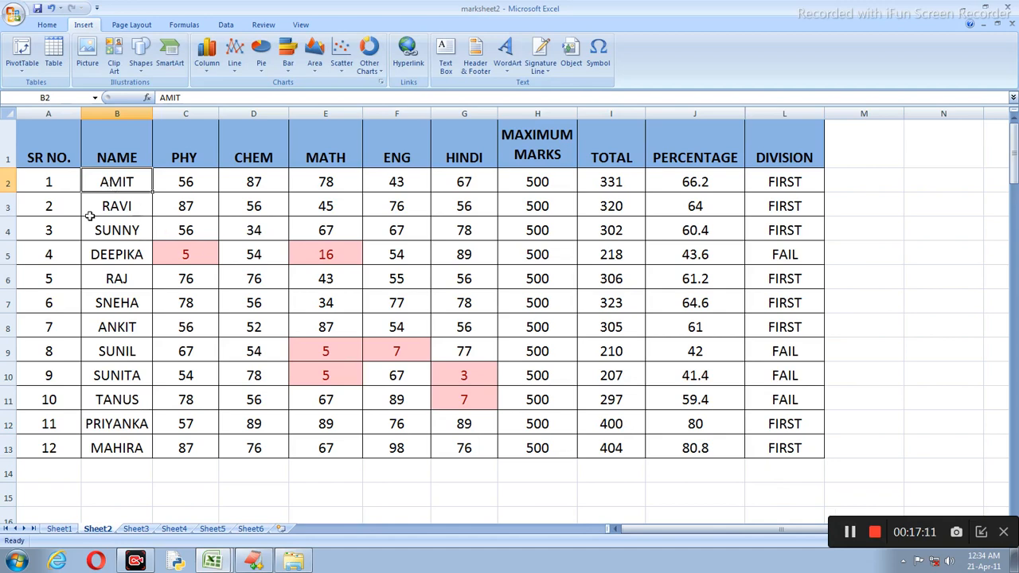
left_click(118, 268)
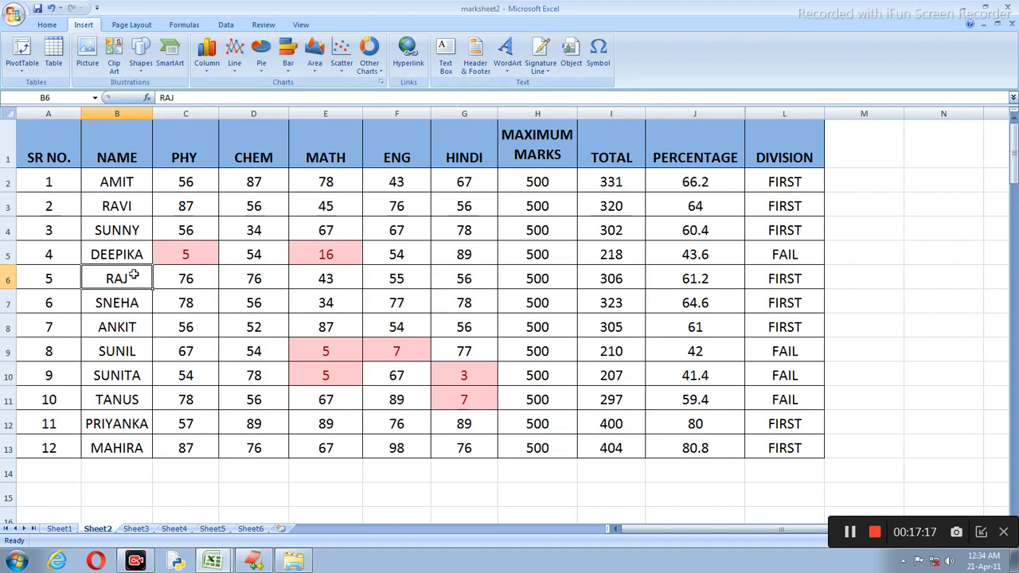
left_click(110, 184)
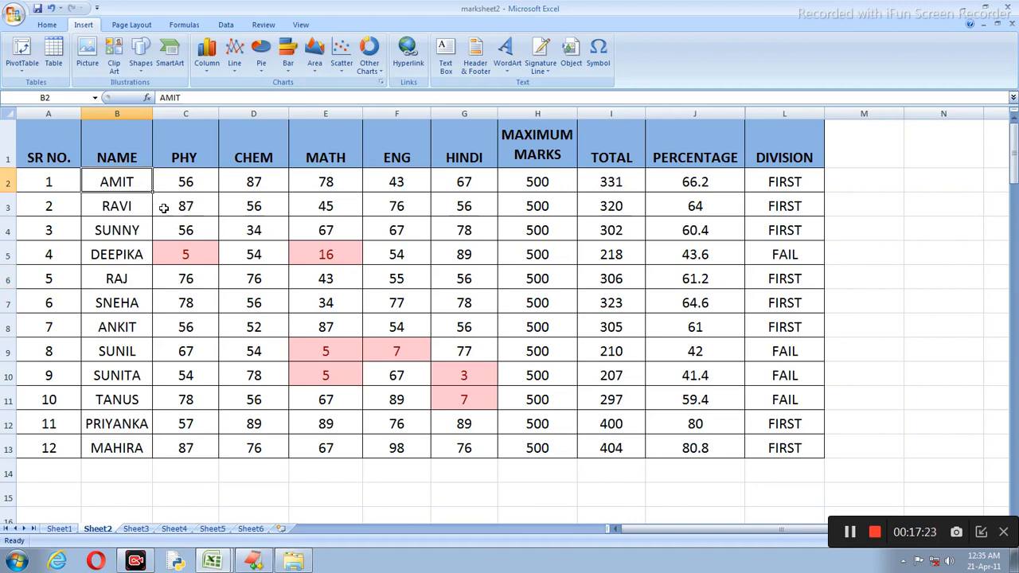
left_click(129, 203)
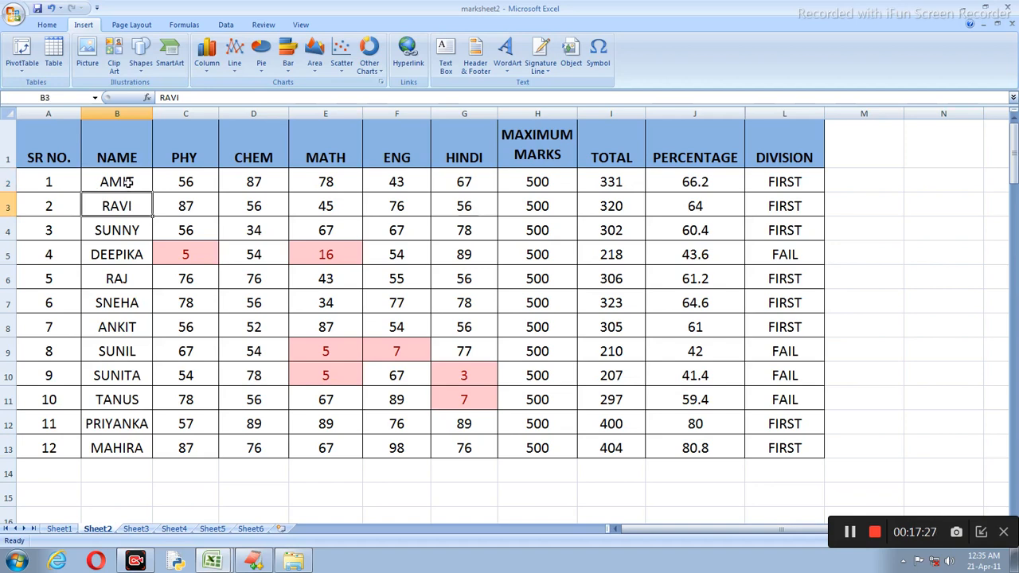
left_click(127, 182)
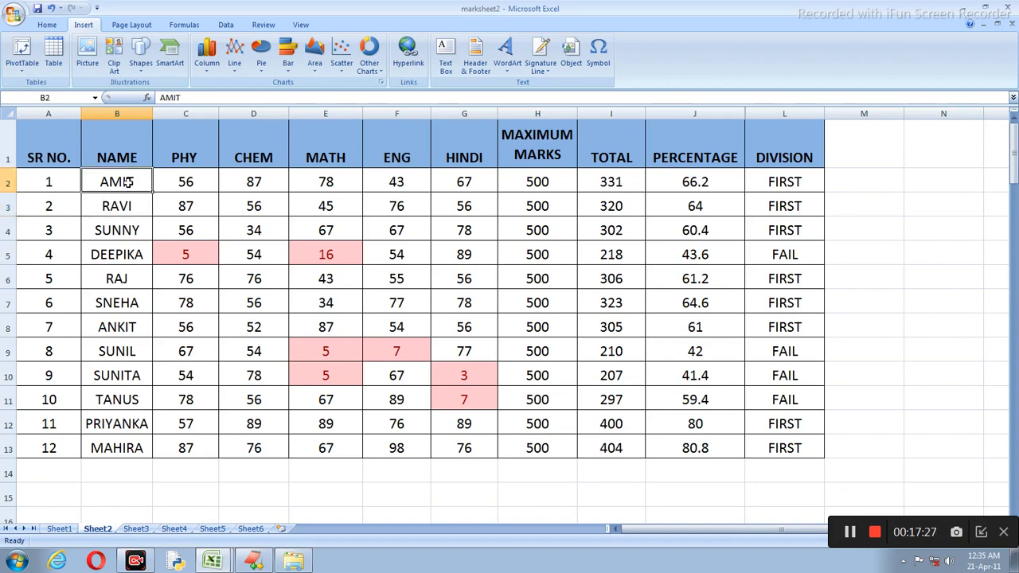
Step: Link the name AMIT in cell B2 to the SHUBH.xlsx workbook through Insert Hyperlink
left_click(412, 61)
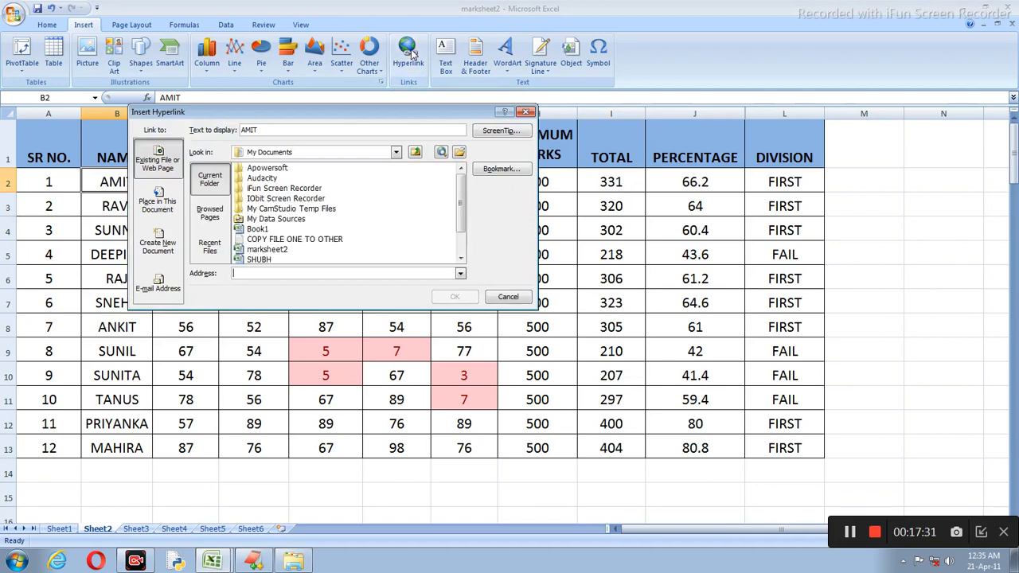
left_click(461, 259)
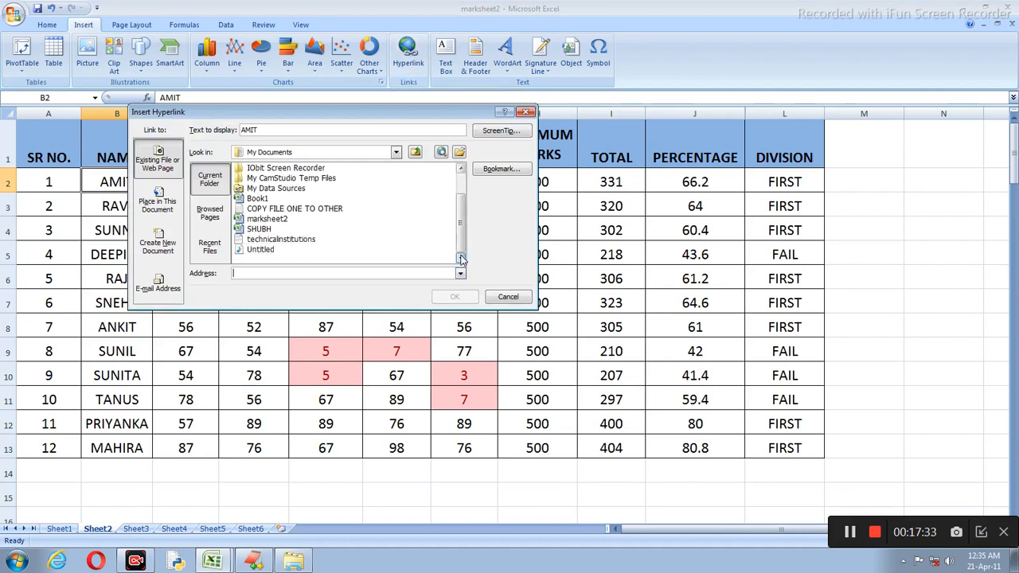
mouse_move(463, 248)
left_mouse_down()
mouse_move(465, 229)
mouse_move(464, 248)
left_mouse_up()
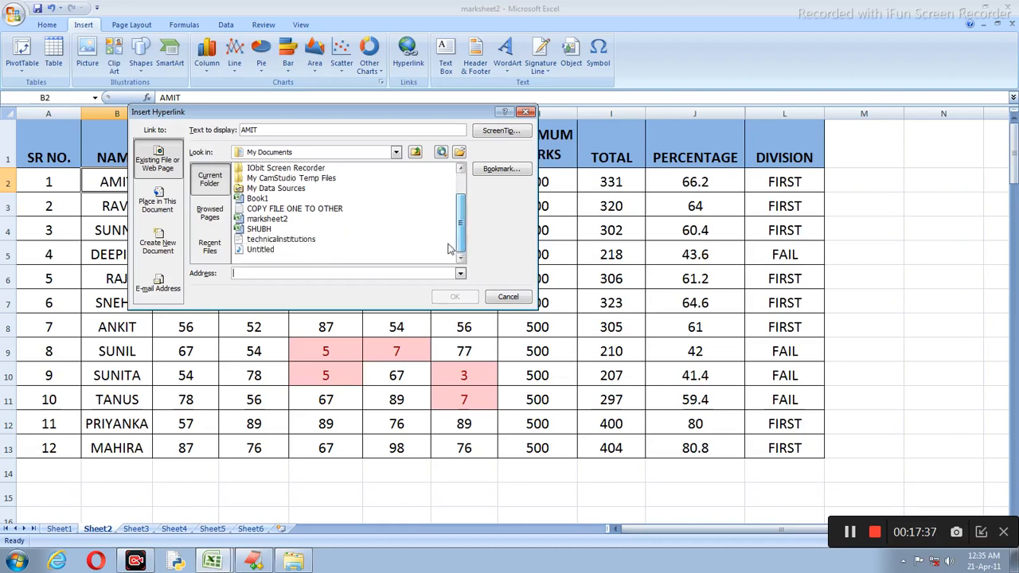
left_click(264, 230)
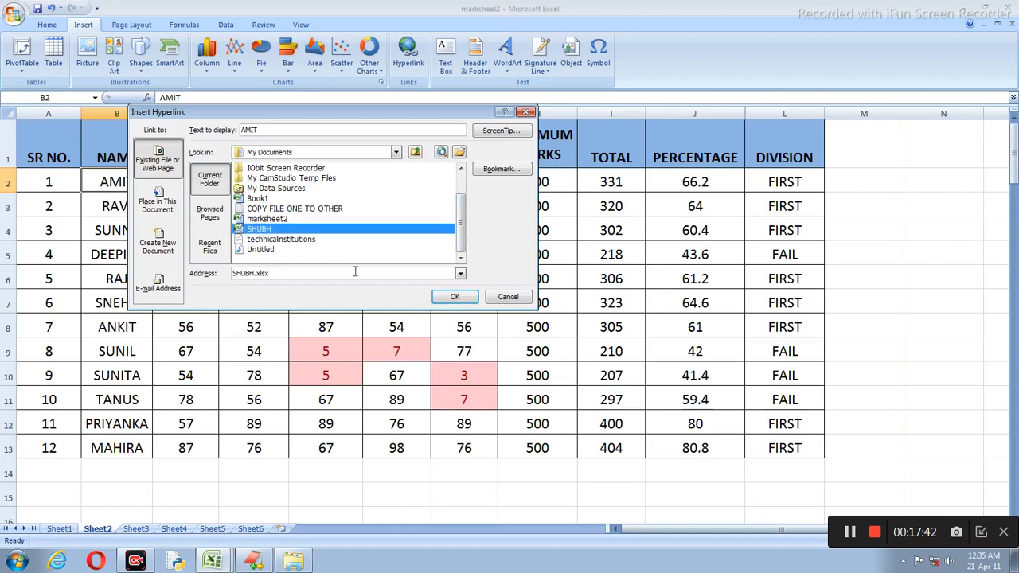
left_click(453, 297)
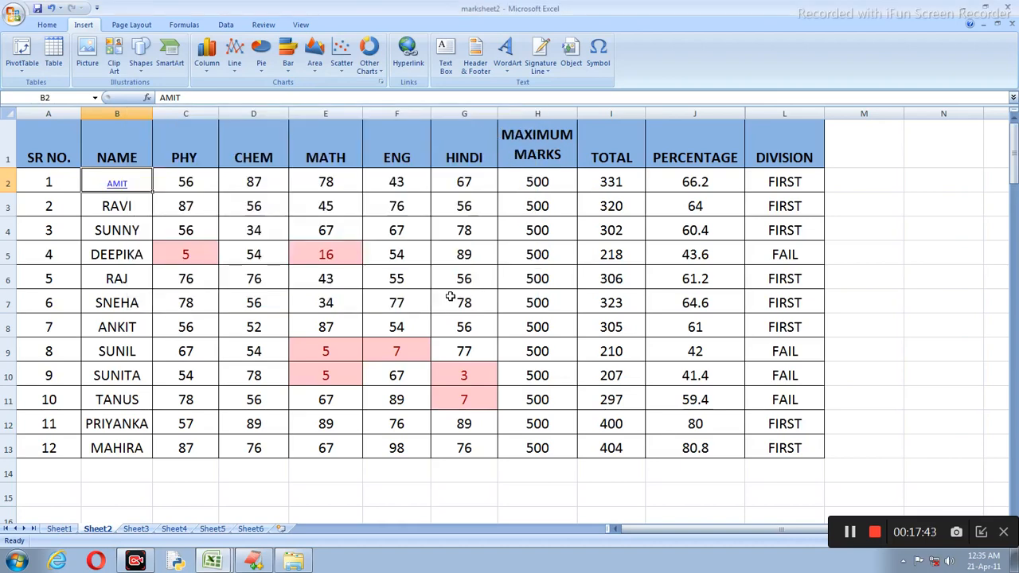
Step: Test the AMIT link opens SHUBH, close SHUBH, and bring up the Start menu
left_click(117, 183)
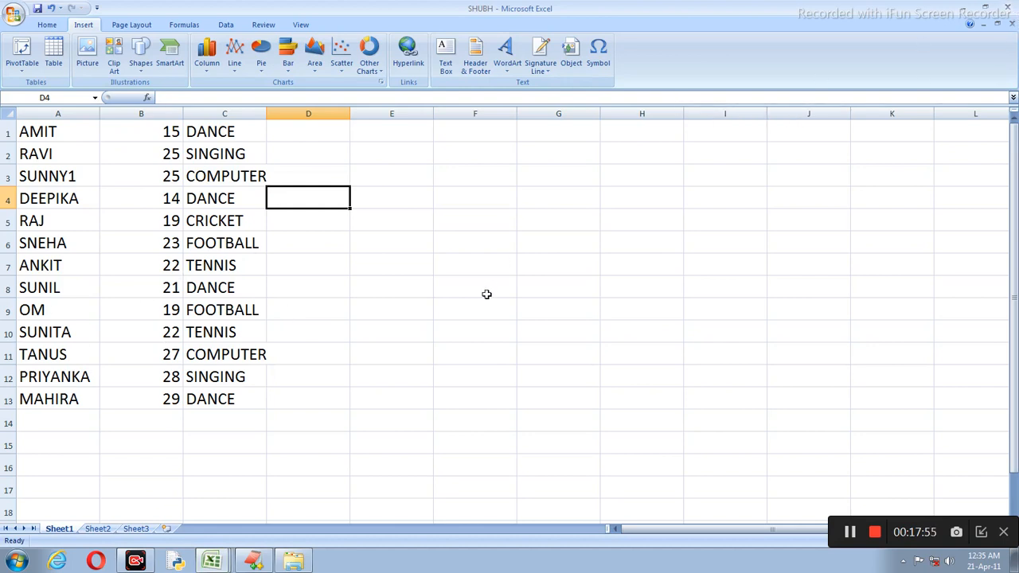
left_click(214, 562)
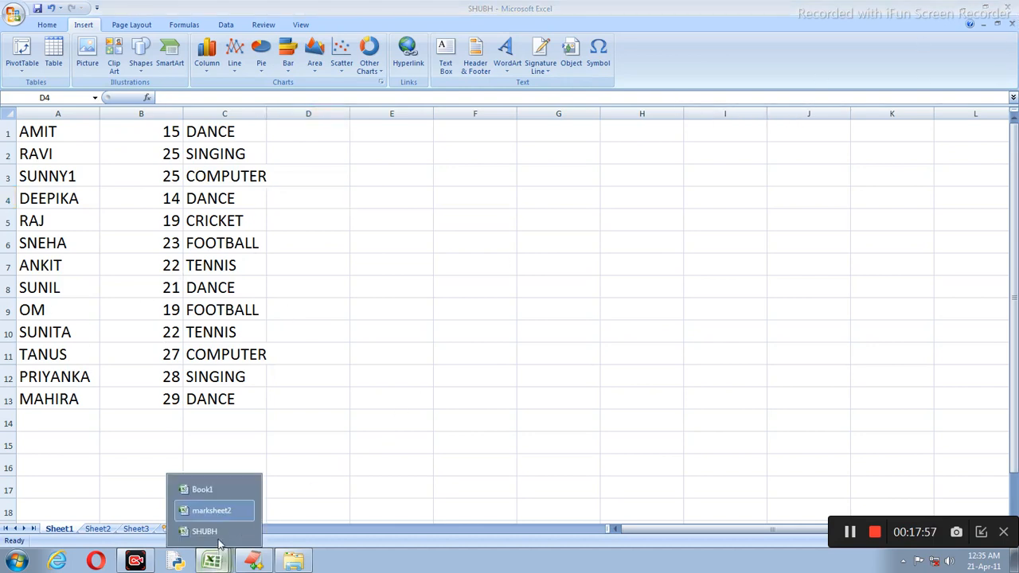
left_click(215, 510)
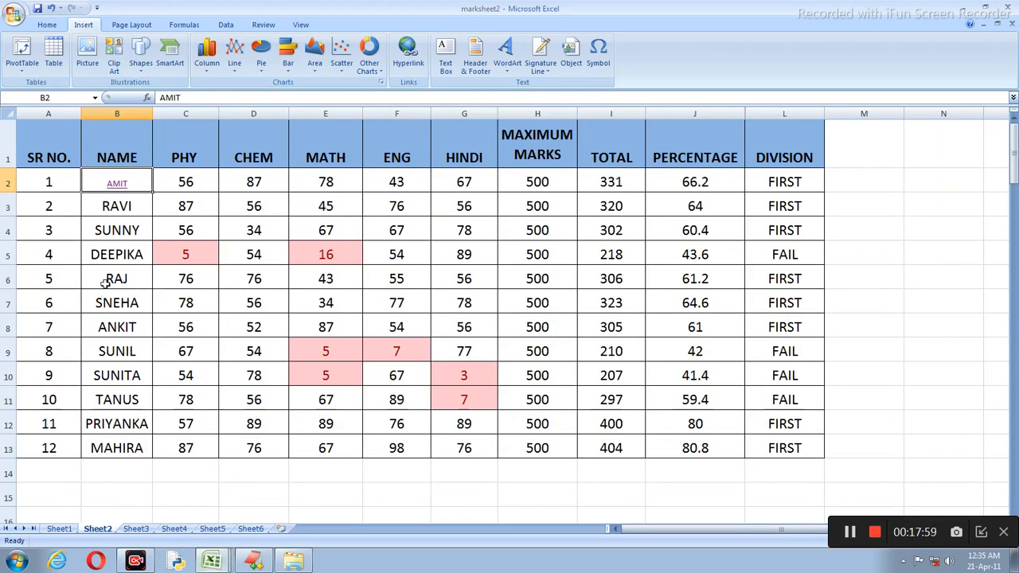
left_click(117, 183)
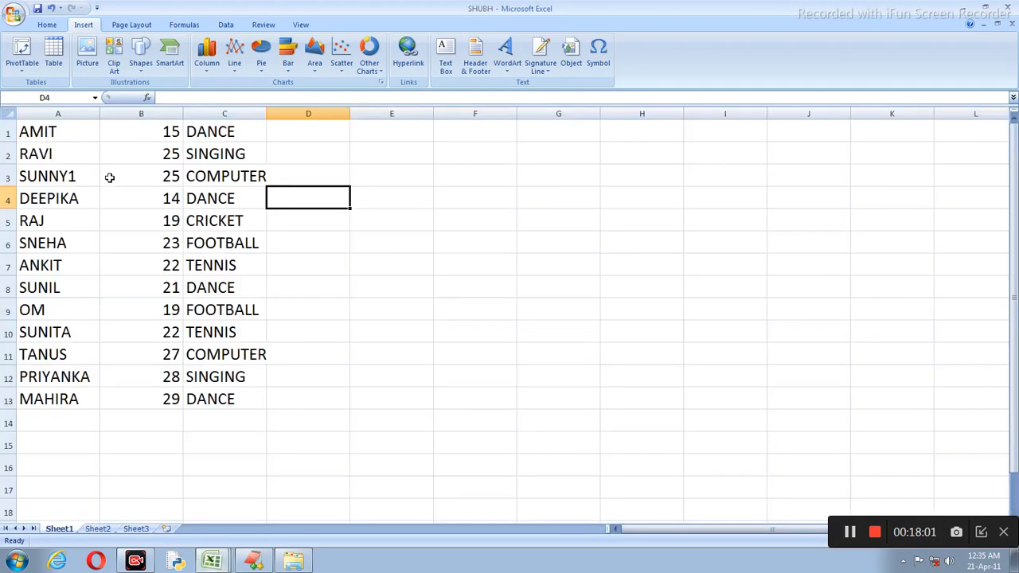
left_click(1011, 23)
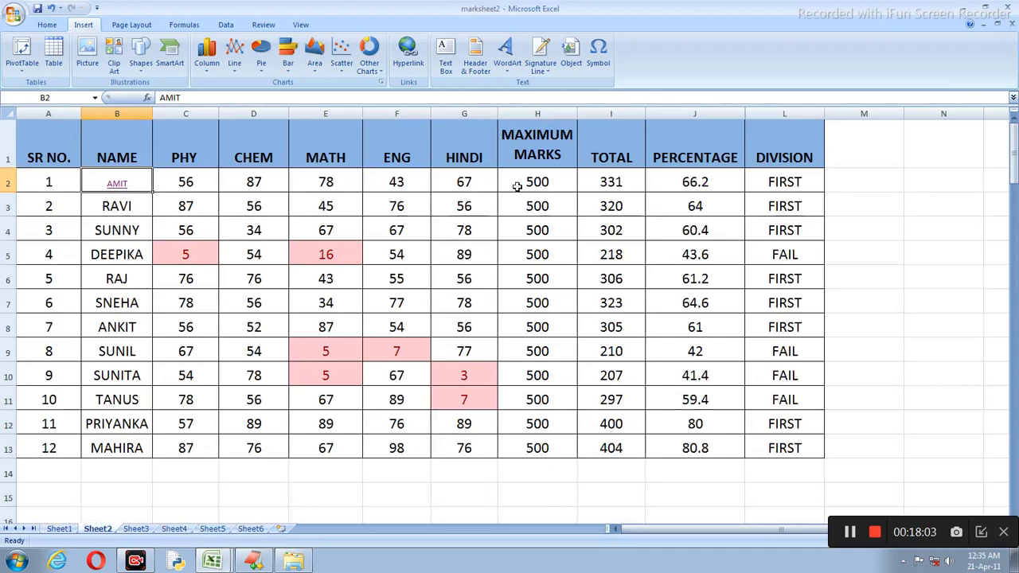
left_click(16, 561)
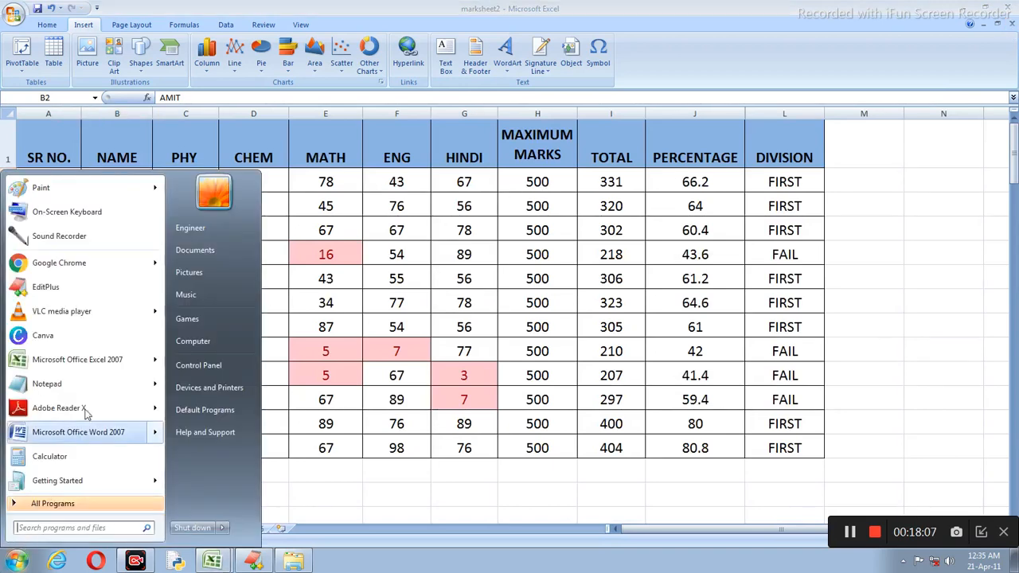
Step: Launch Microsoft Word, glancing at marksheet2 before returning to the blank document
left_click(80, 434)
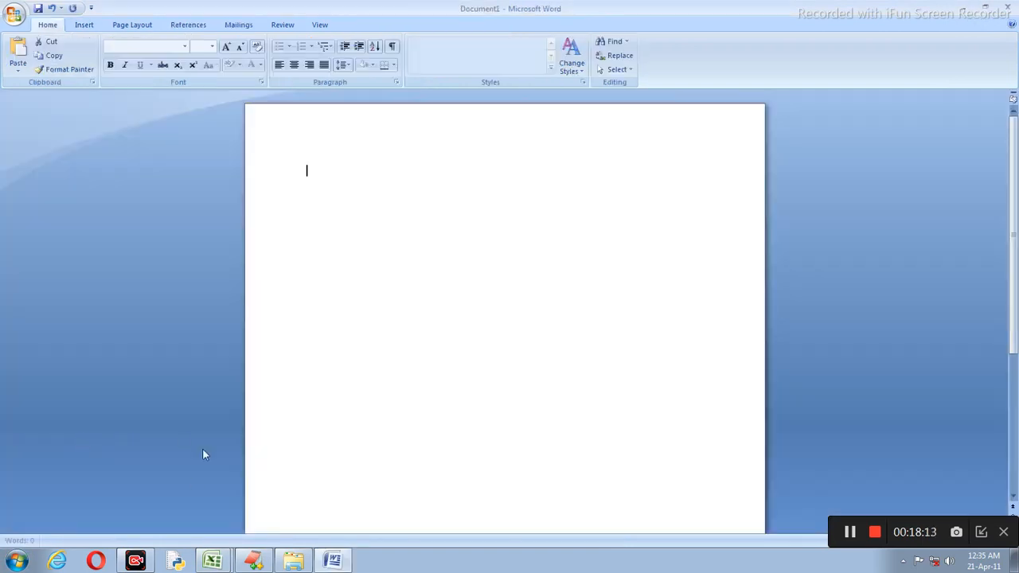
mouse_move(212, 561)
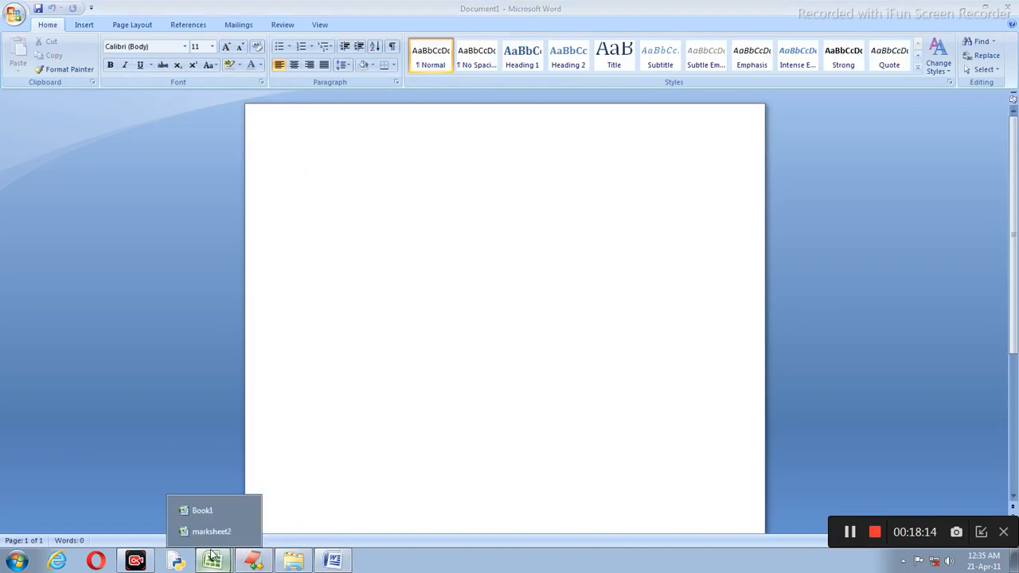
left_click(211, 530)
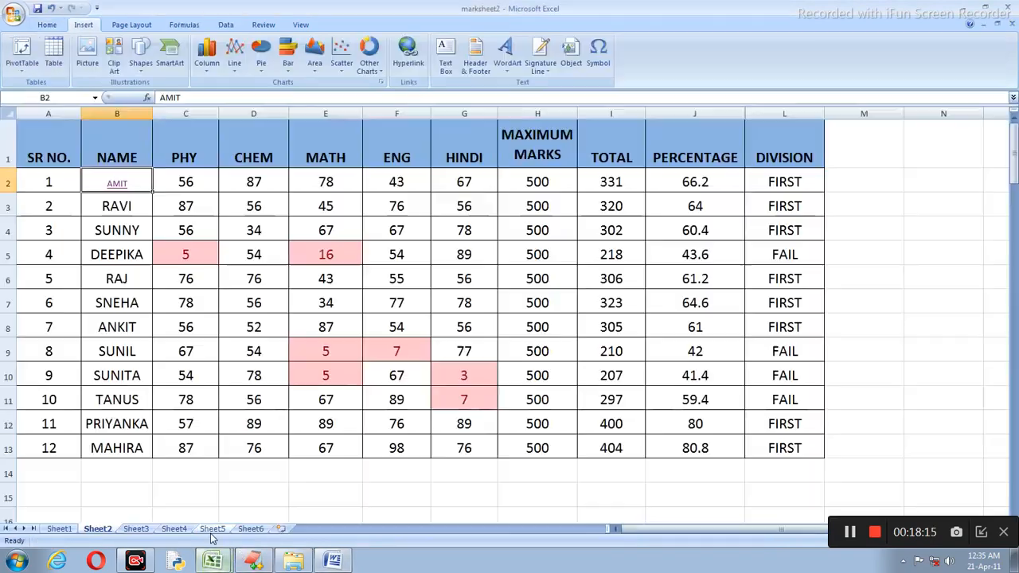
left_click(332, 561)
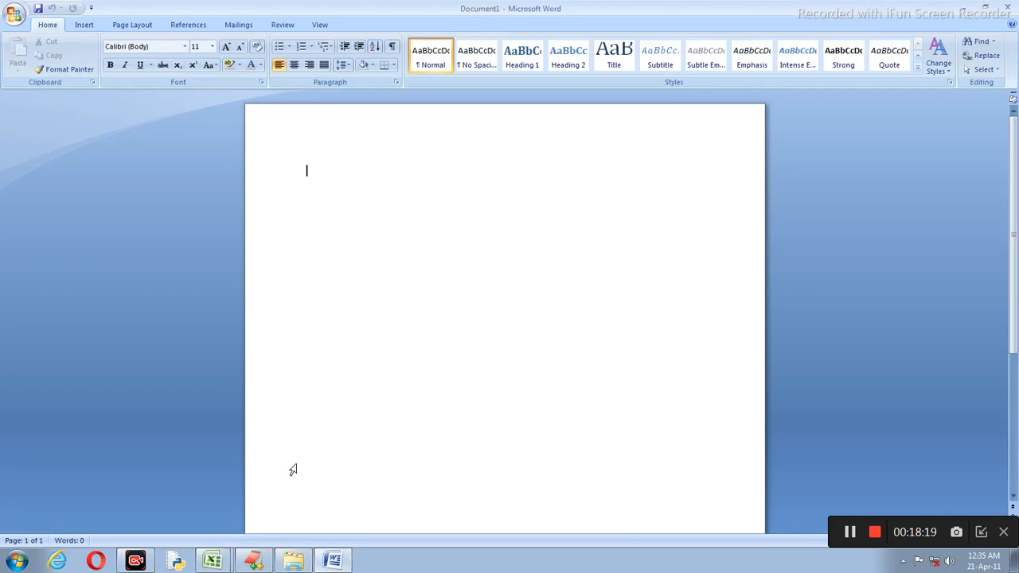
Step: Type the student's 12th-class introduction ending with 'I am from Jhansi up' and a new line
type("hEKLLO")
key("BackSpace")
key("BackSpace")
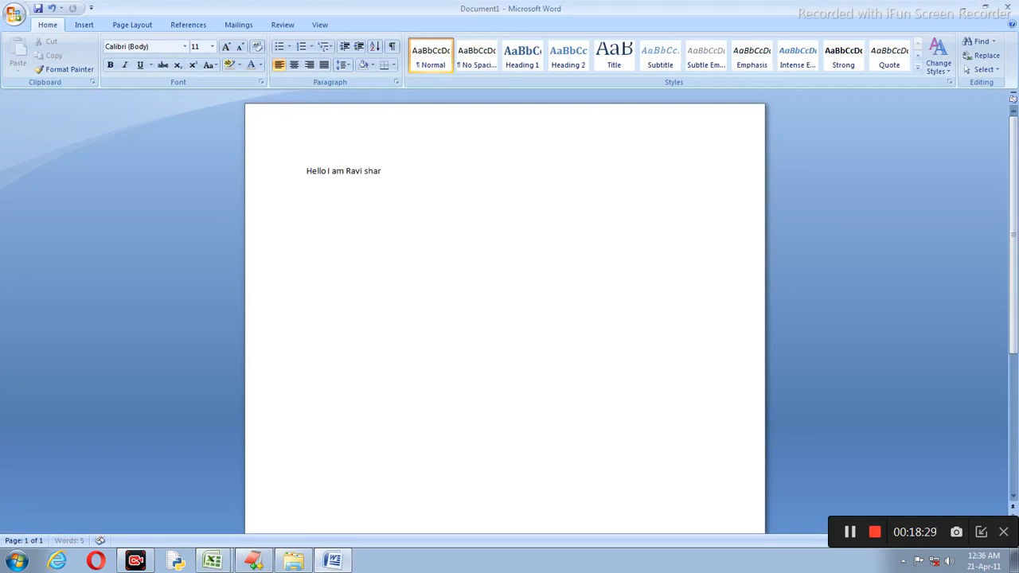
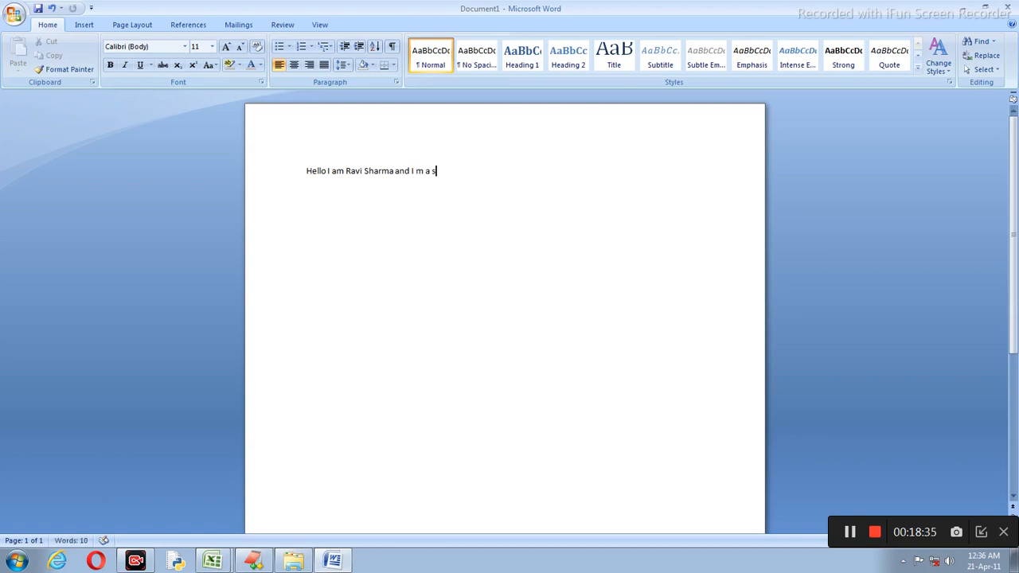
type("tudent of 12th class")
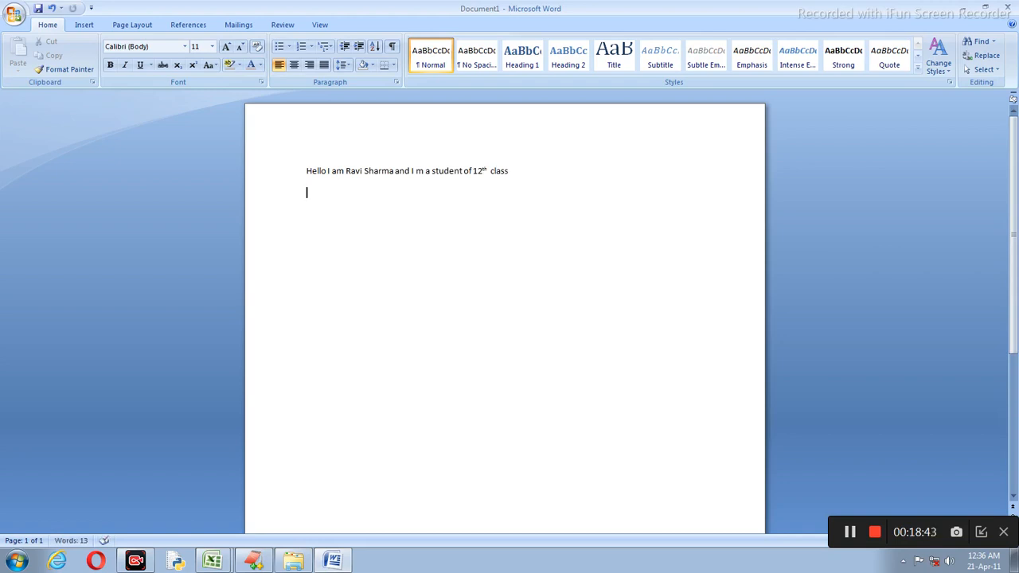
type("I am from Jhanns")
key("BackSpace")
type("si up")
key("Return")
Step: Save the introduction as 'ravi', close Word, and select cell B3 (RAVI) in Sheet2
left_click(14, 13)
left_click(45, 112)
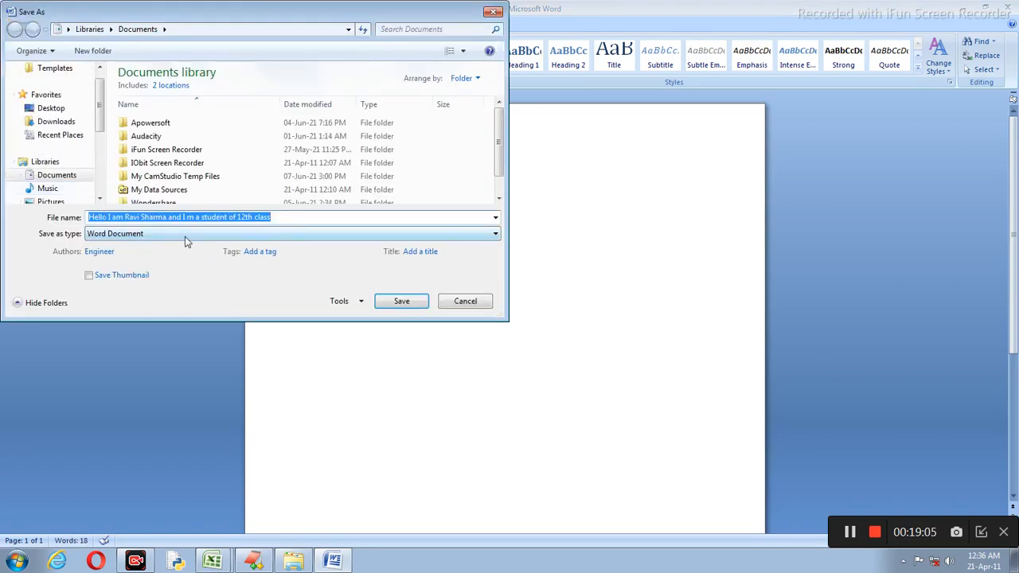
key("BackSpace")
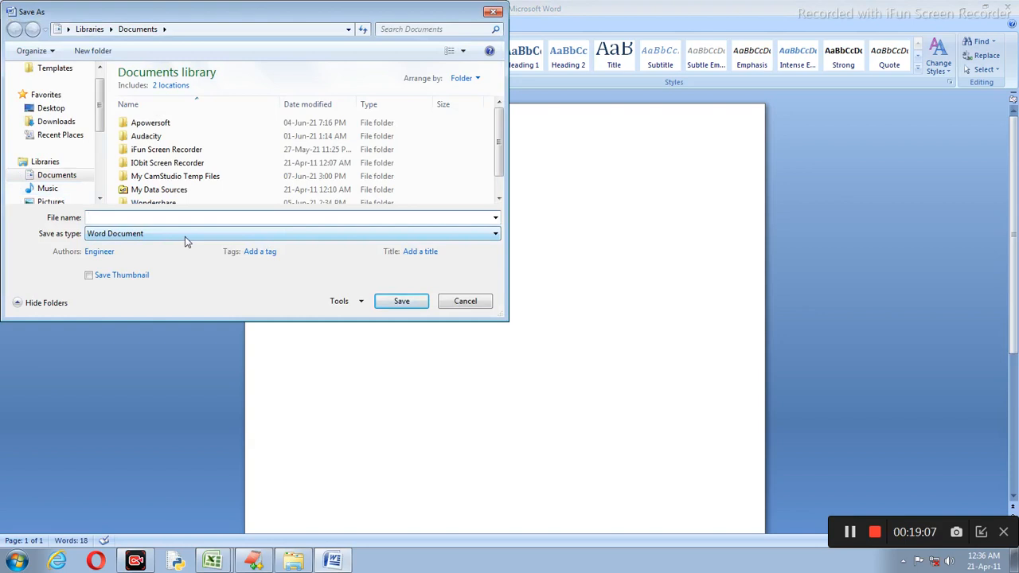
type("ravi")
left_click(402, 300)
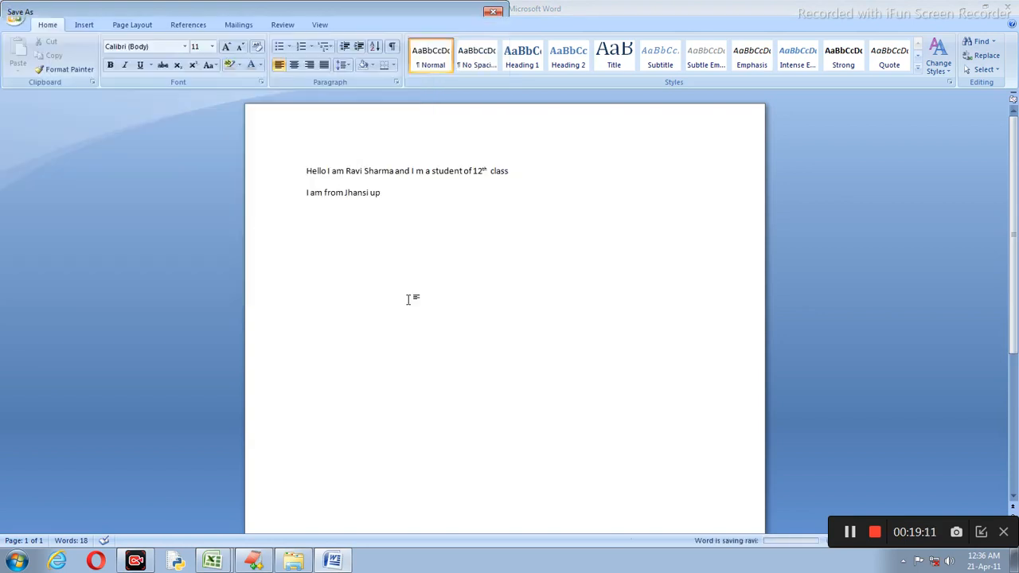
left_click(1008, 7)
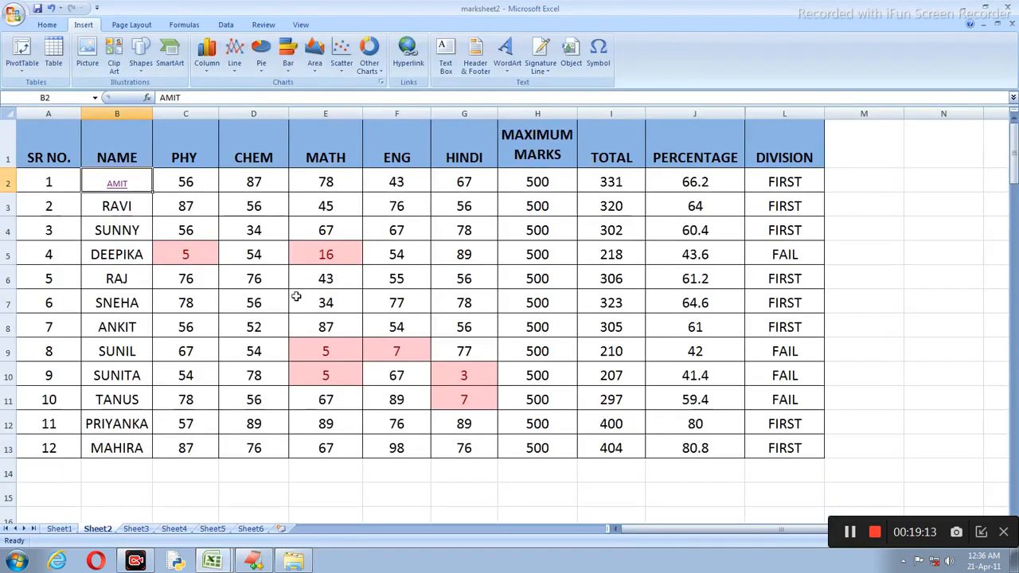
left_click(119, 208)
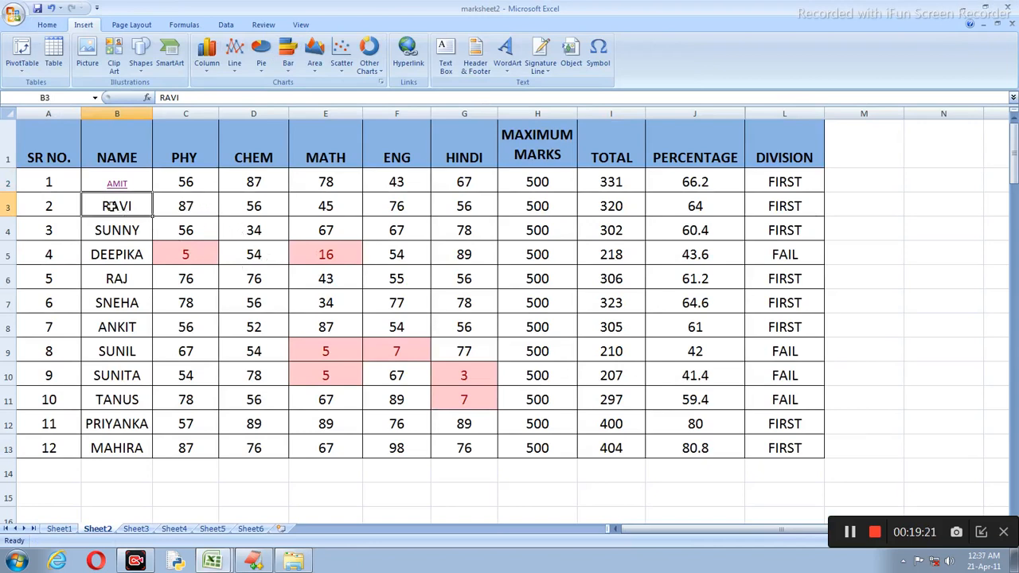
Step: Hyperlink RAVI in B3 to ravi.docx, verify it opens the document, then close Word
left_click(419, 64)
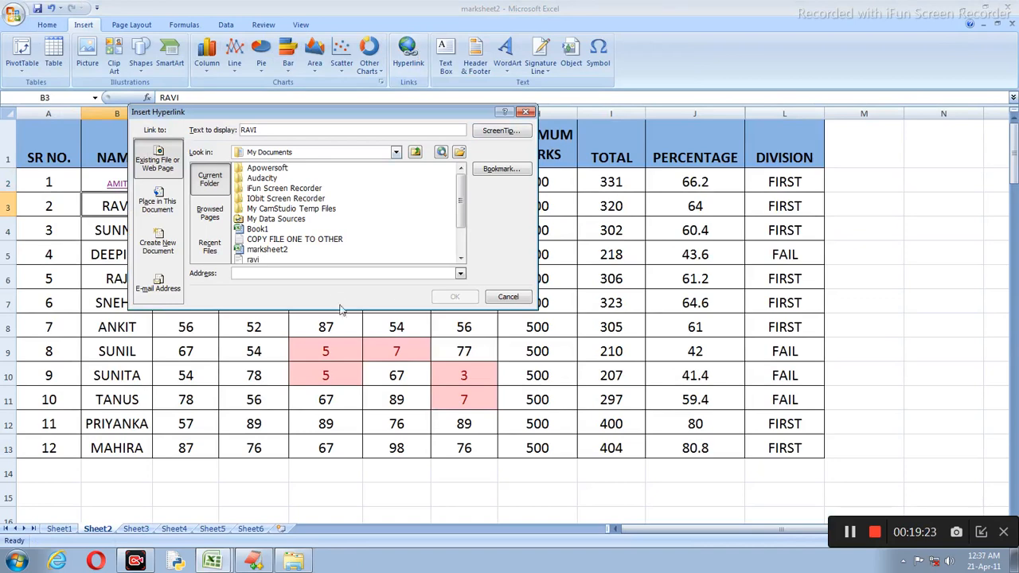
left_click(460, 259)
left_click(460, 258)
left_click(460, 259)
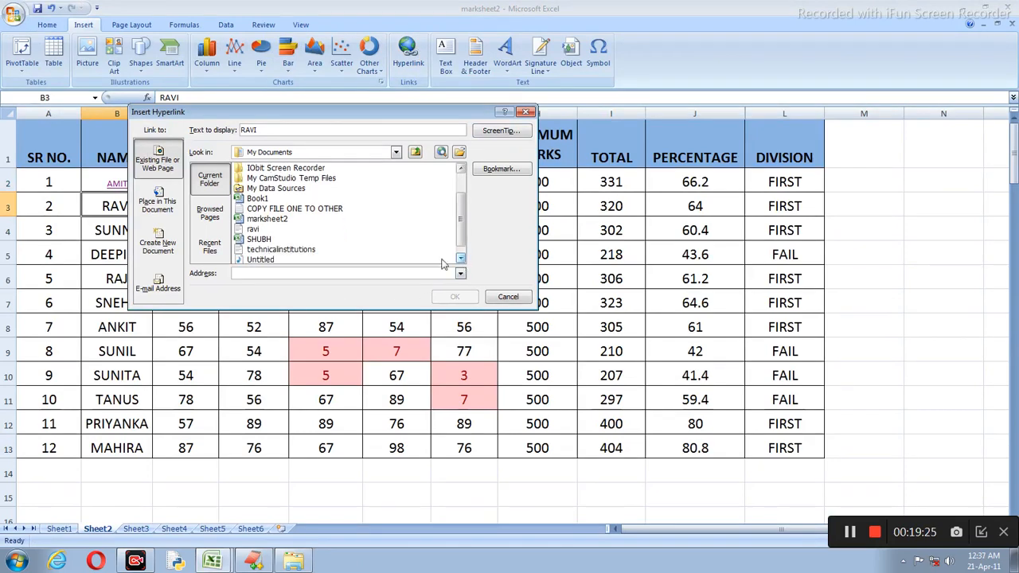
left_click(254, 230)
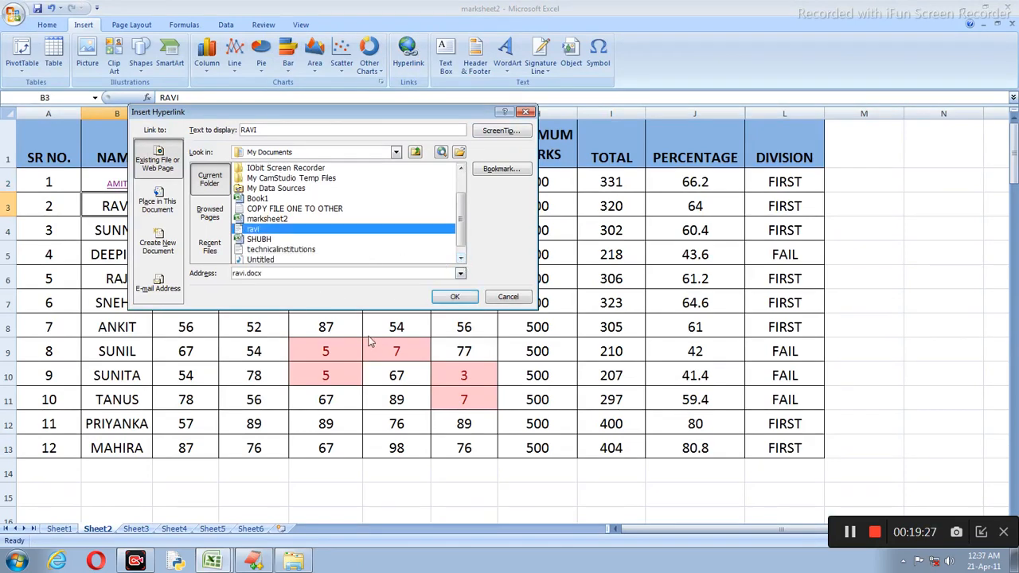
left_click(468, 296)
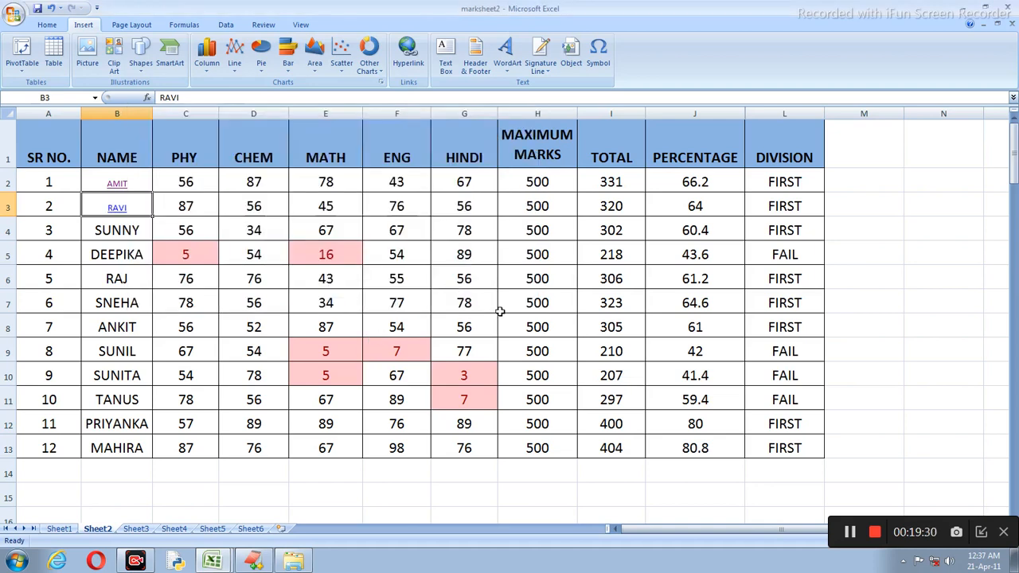
left_click(117, 208)
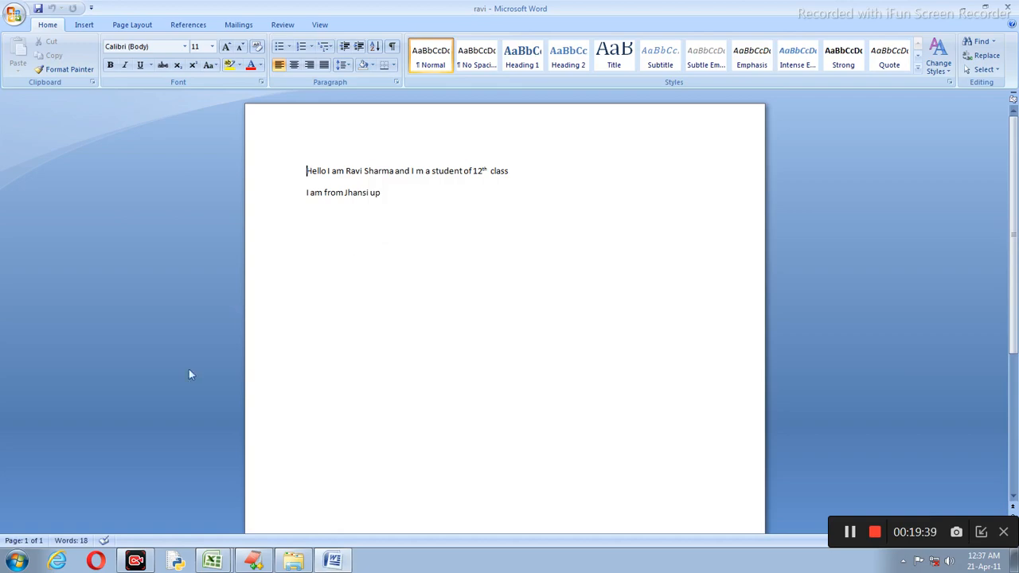
left_click(1007, 6)
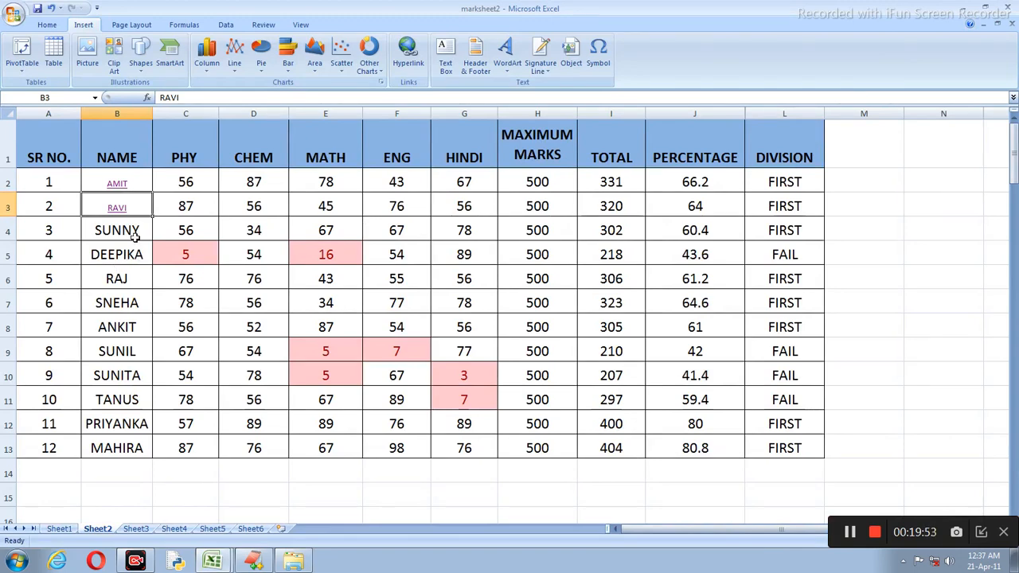
left_click(117, 185)
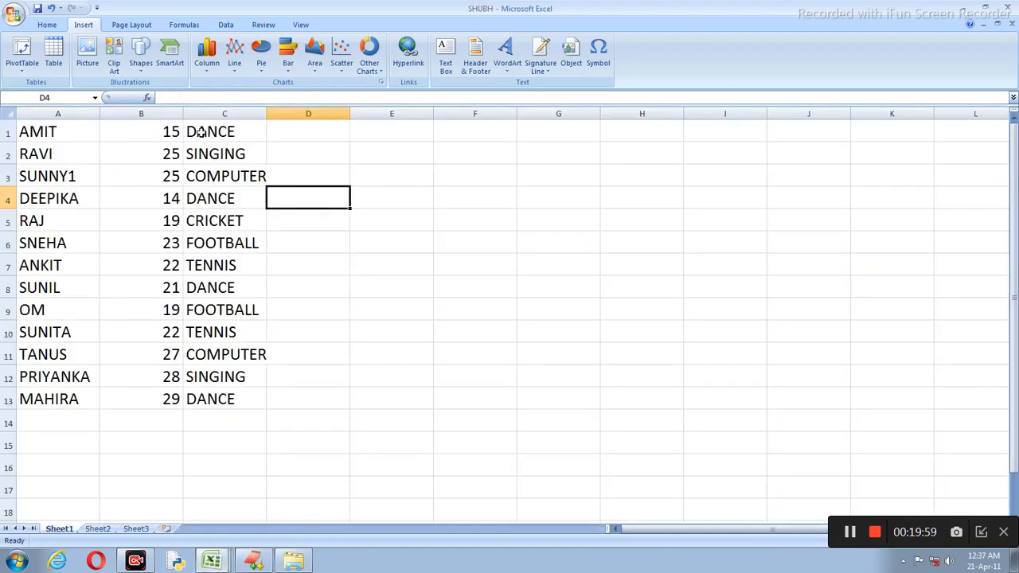
left_click(213, 178)
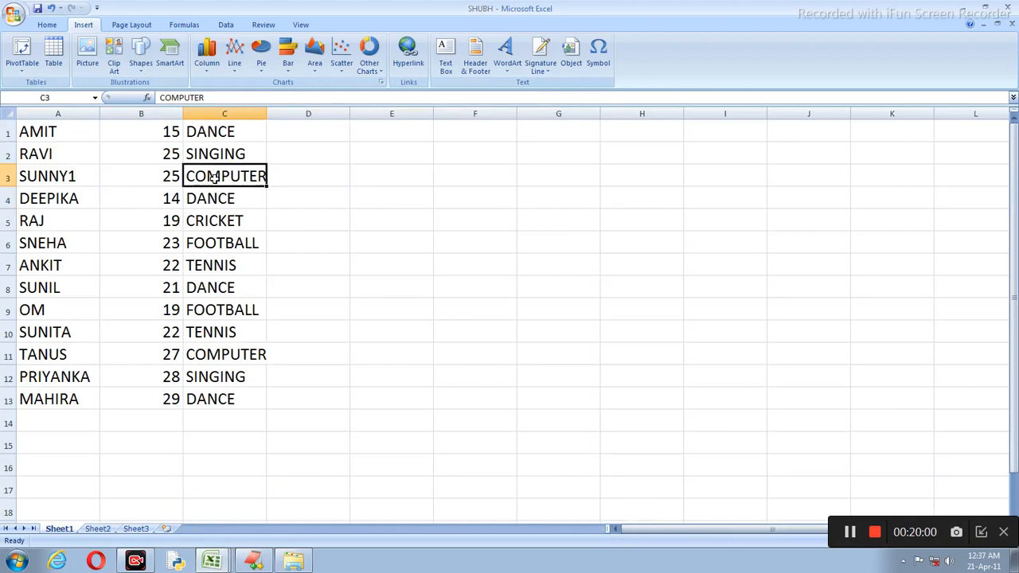
left_click(408, 54)
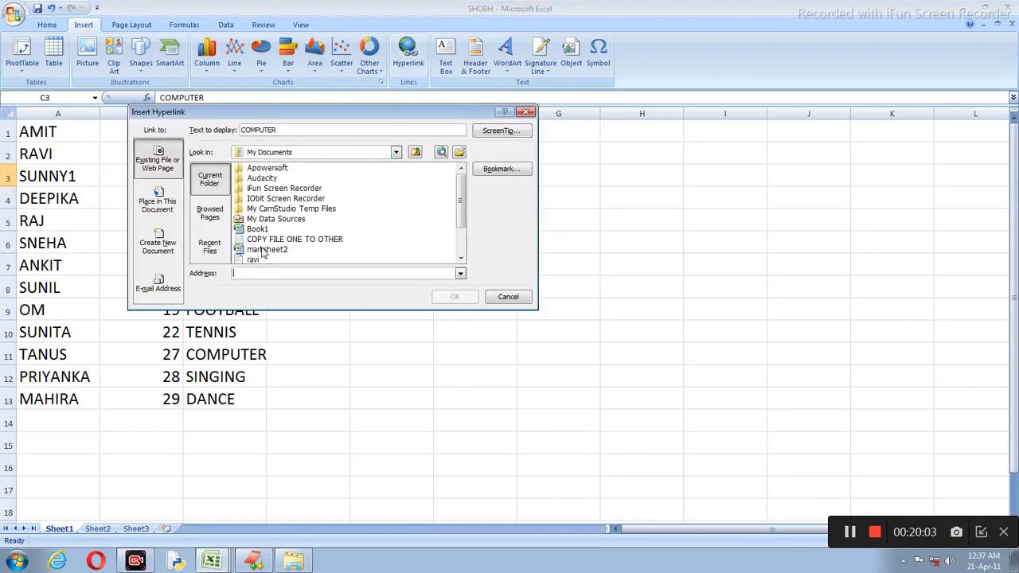
left_click(260, 230)
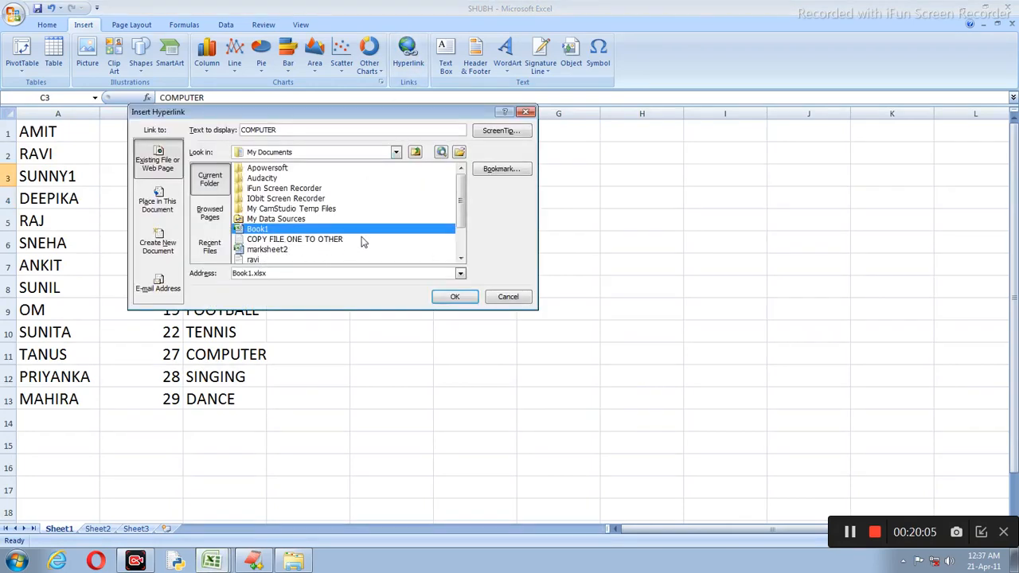
left_click(454, 294)
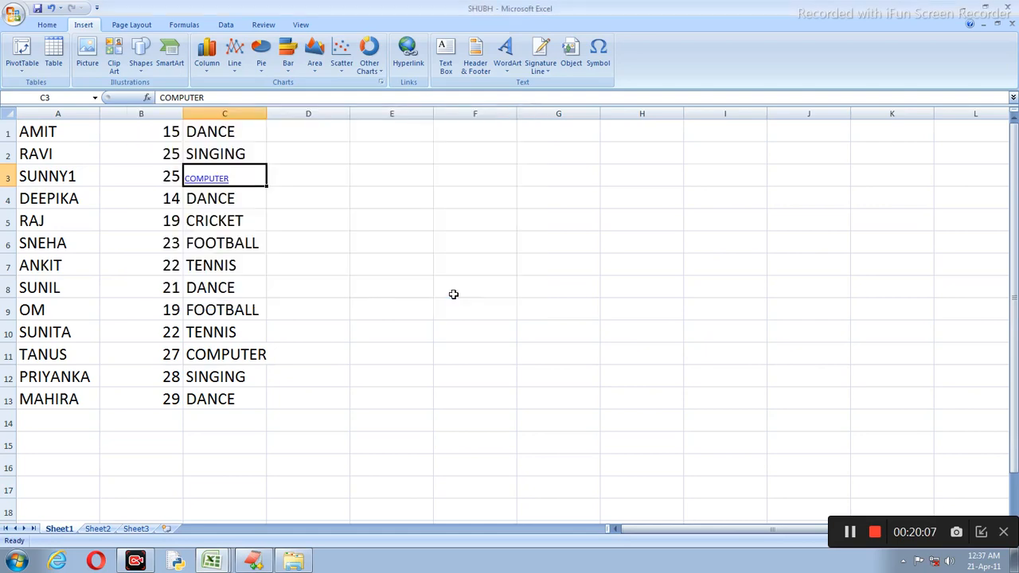
left_click(211, 176)
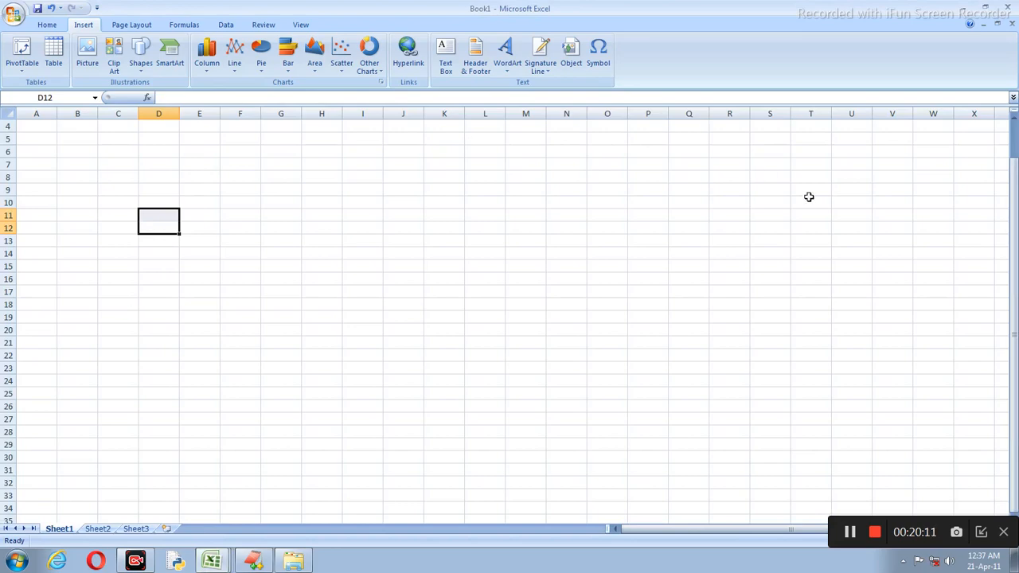
left_click(1010, 6)
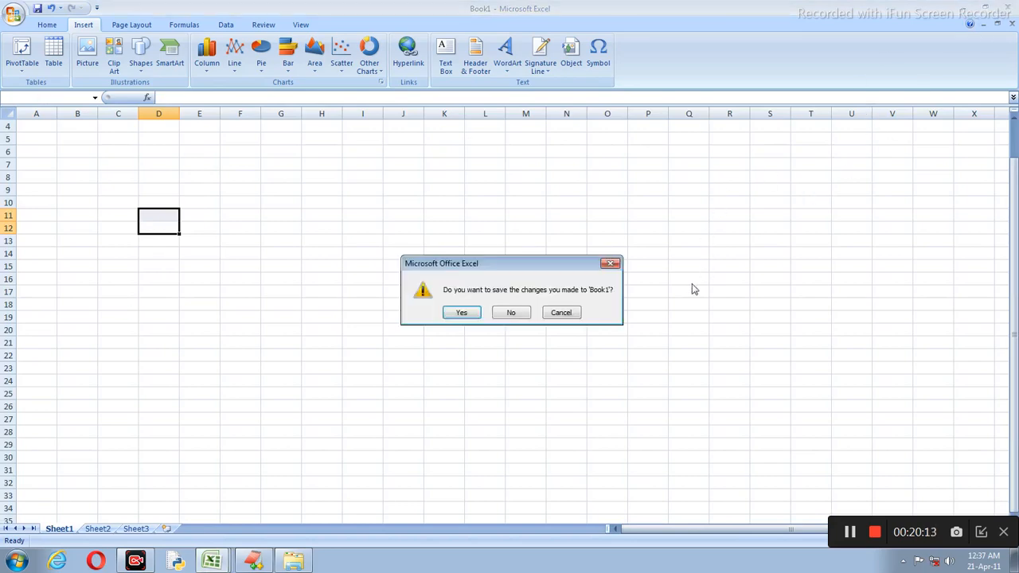
left_click(517, 314)
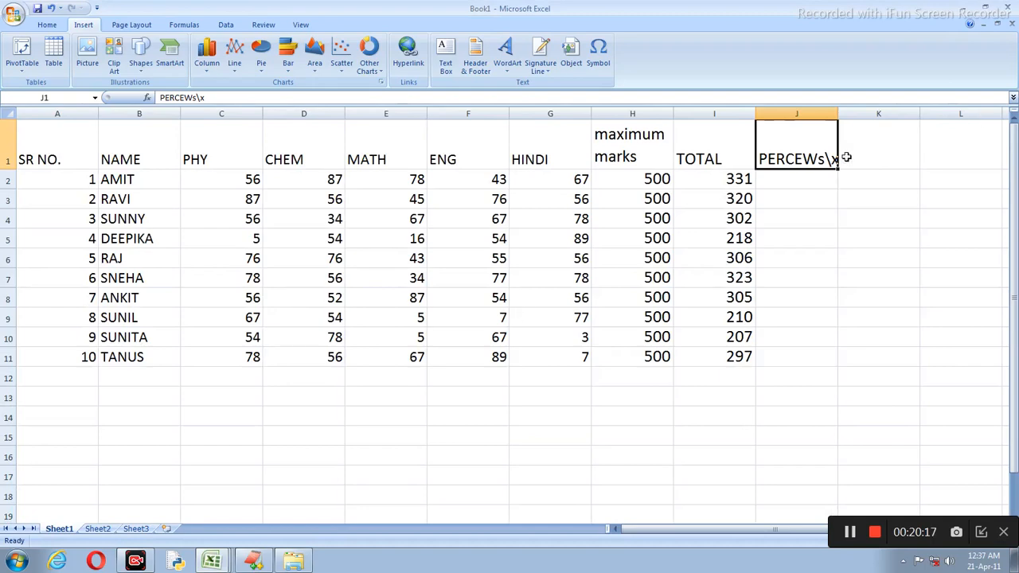
left_click(1015, 5)
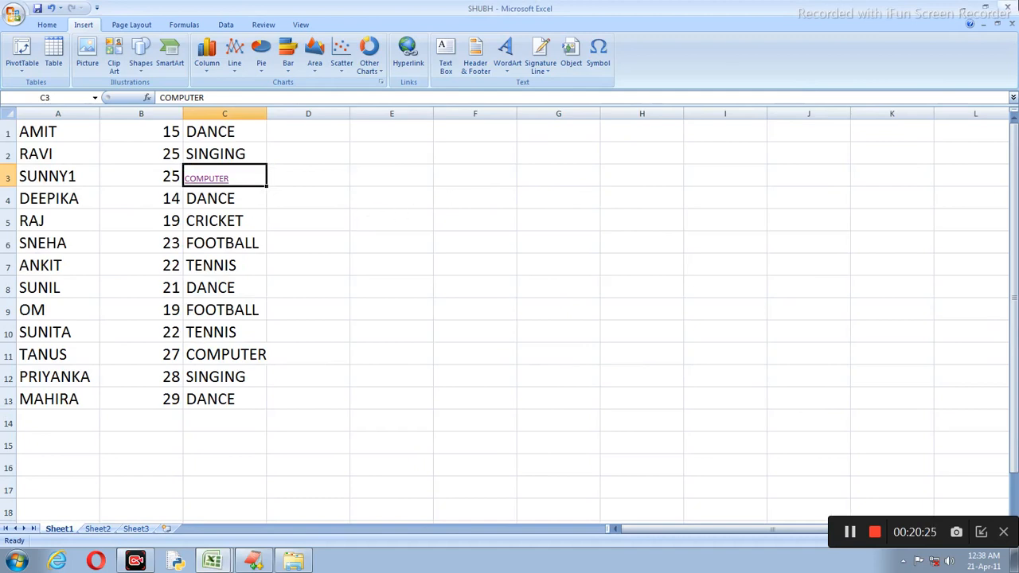
left_click(1011, 24)
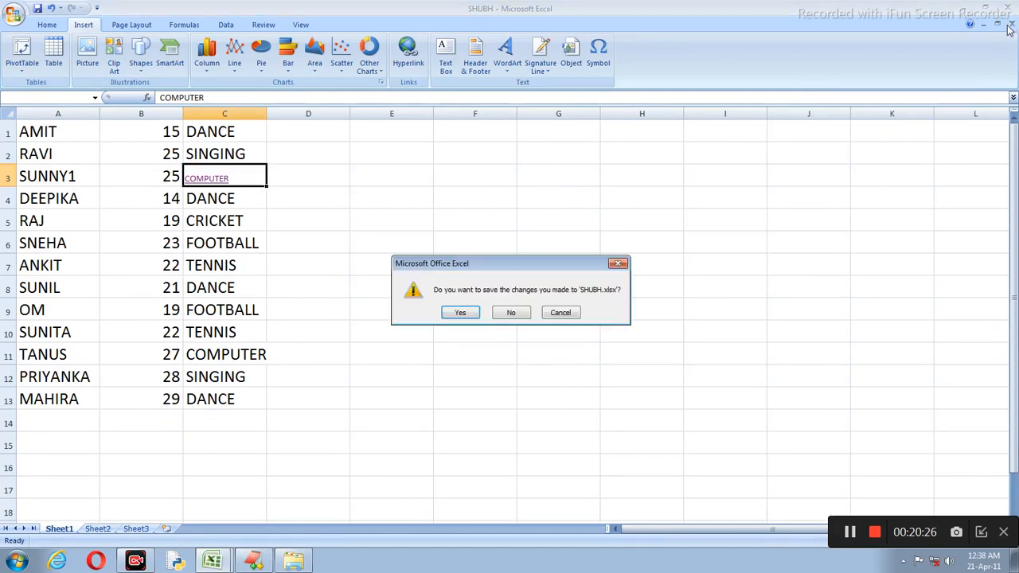
left_click(513, 313)
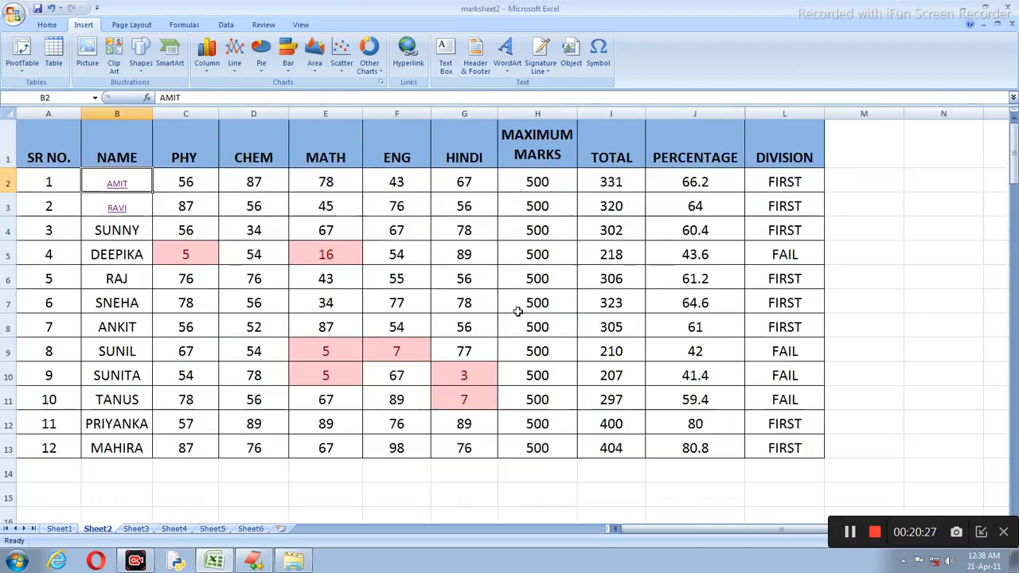
left_click(117, 207)
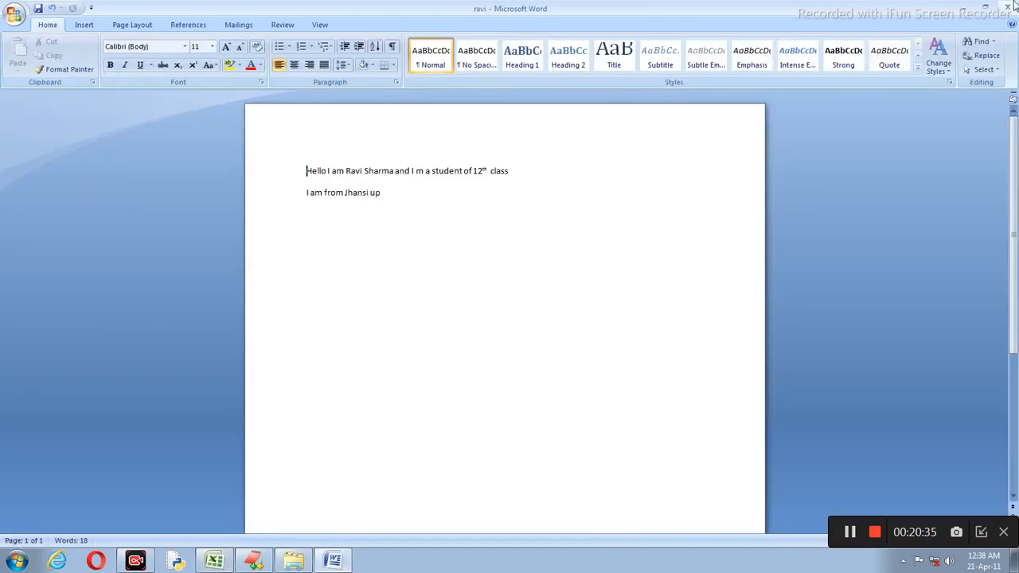
double_click(452, 173)
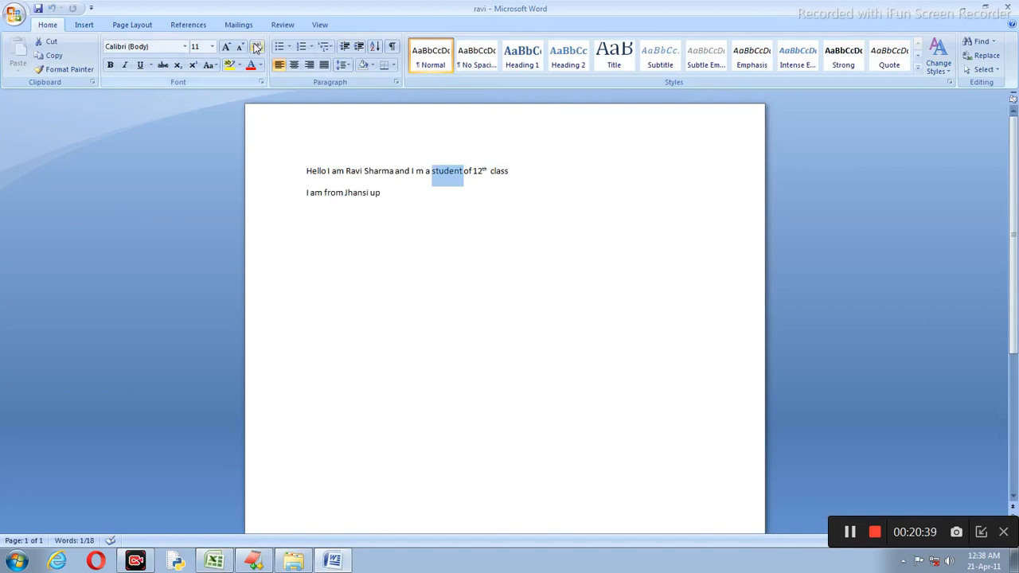
left_click(84, 26)
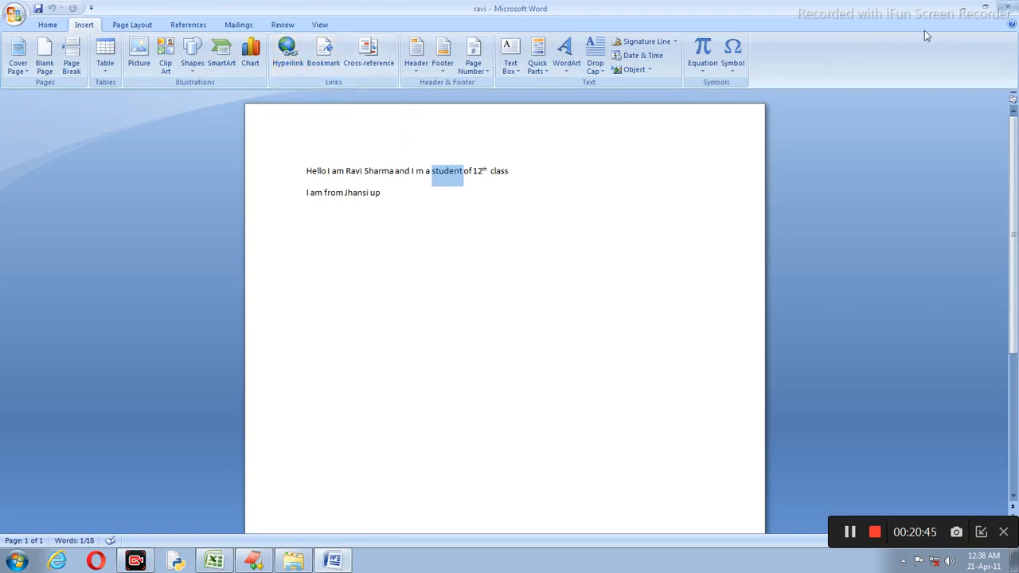
left_click(1005, 6)
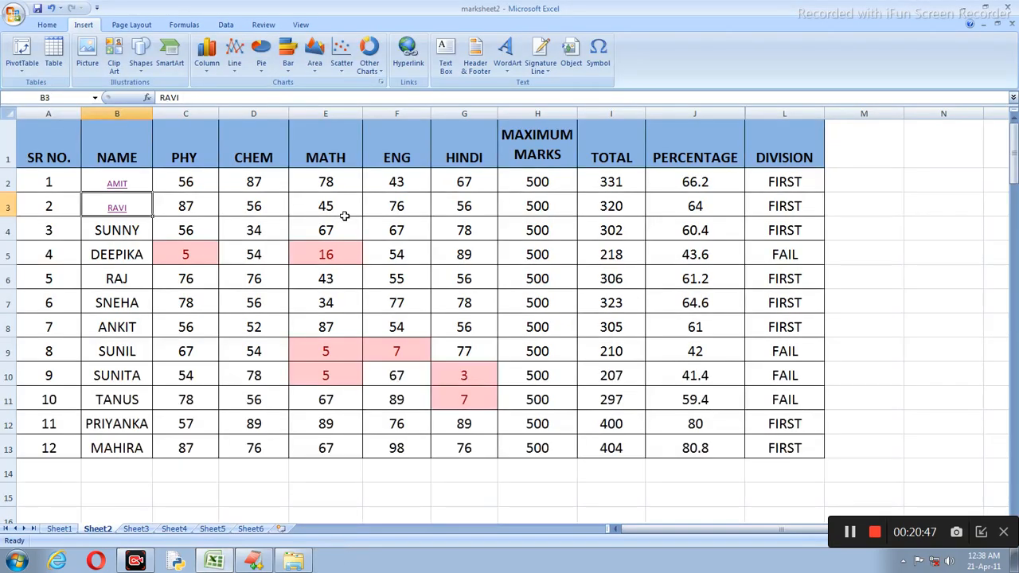
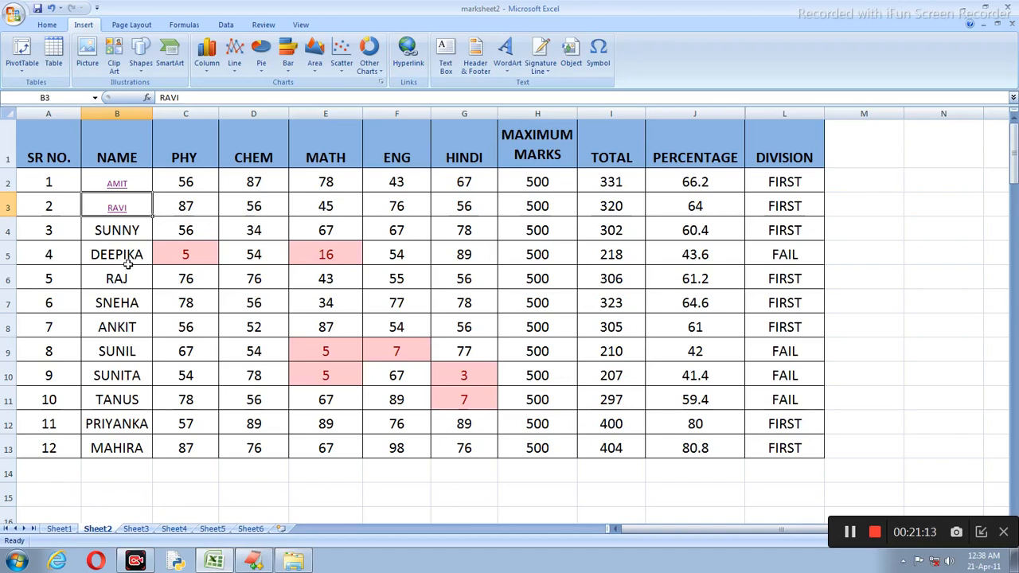
Step: Browse the NAME column, then follow the RAVI hyperlink in B3 to open ravi.docx
left_click(128, 260)
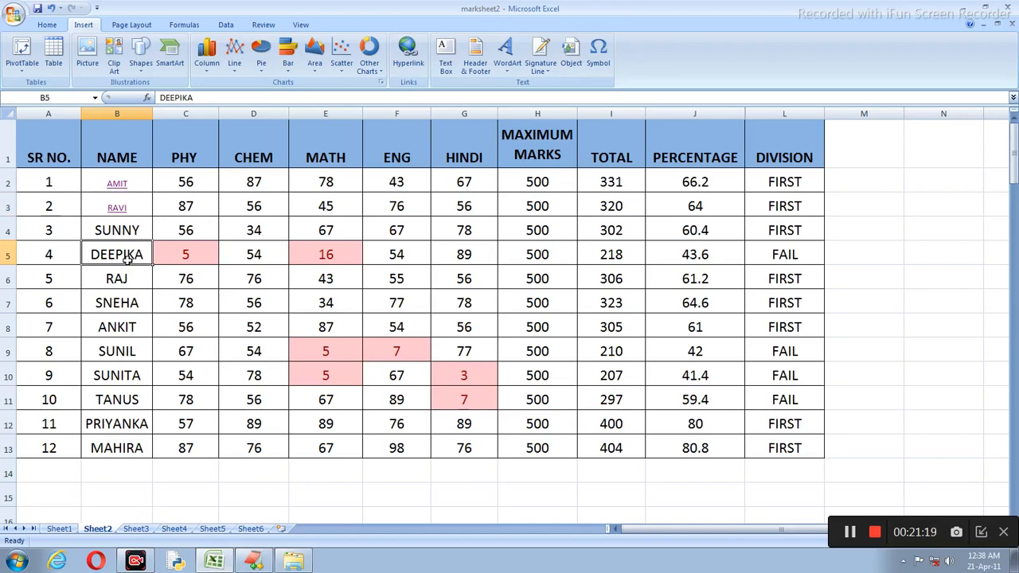
left_click(127, 270)
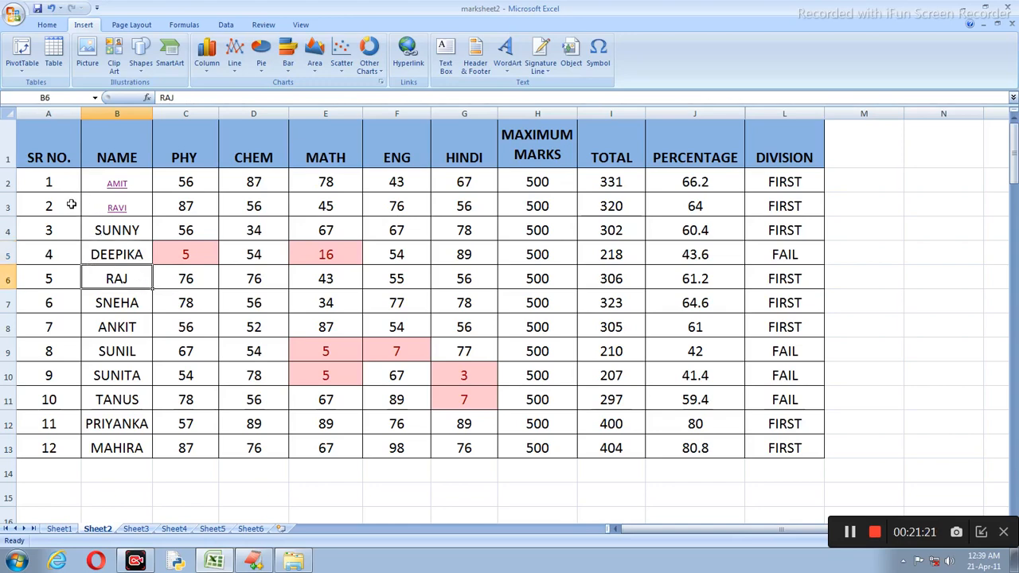
left_click_drag(44, 184, 130, 447)
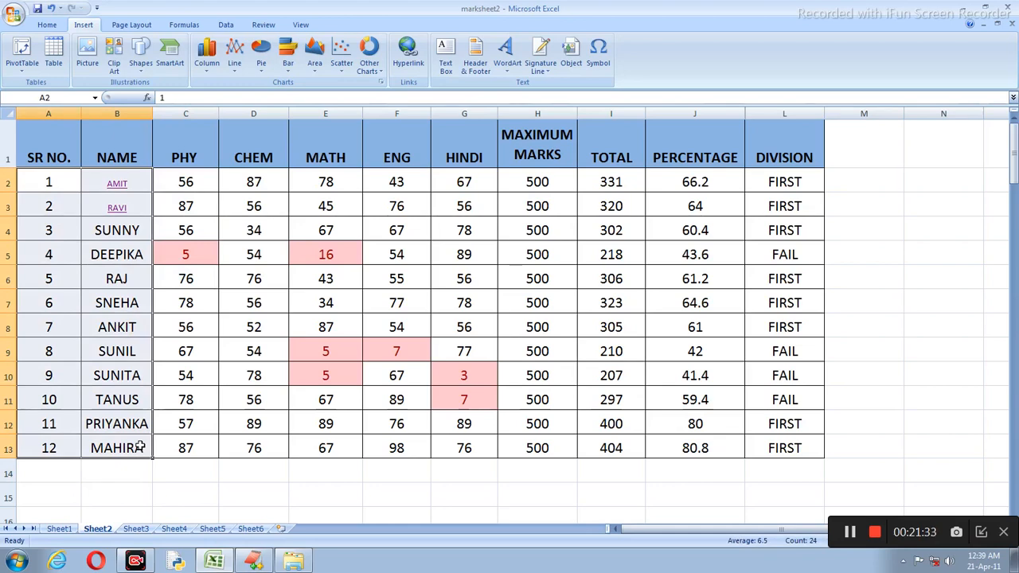
left_click(197, 414)
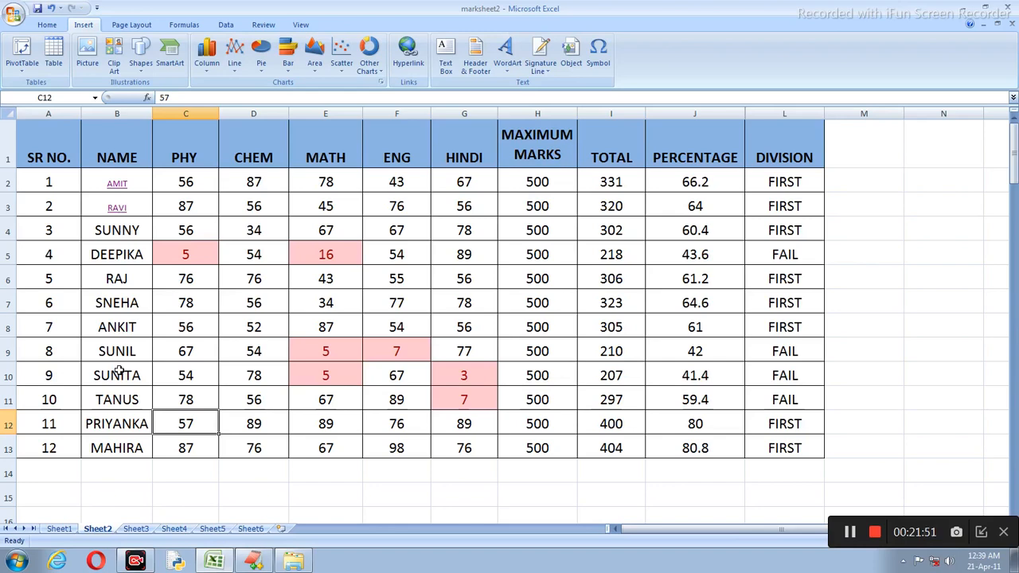
left_click(117, 254)
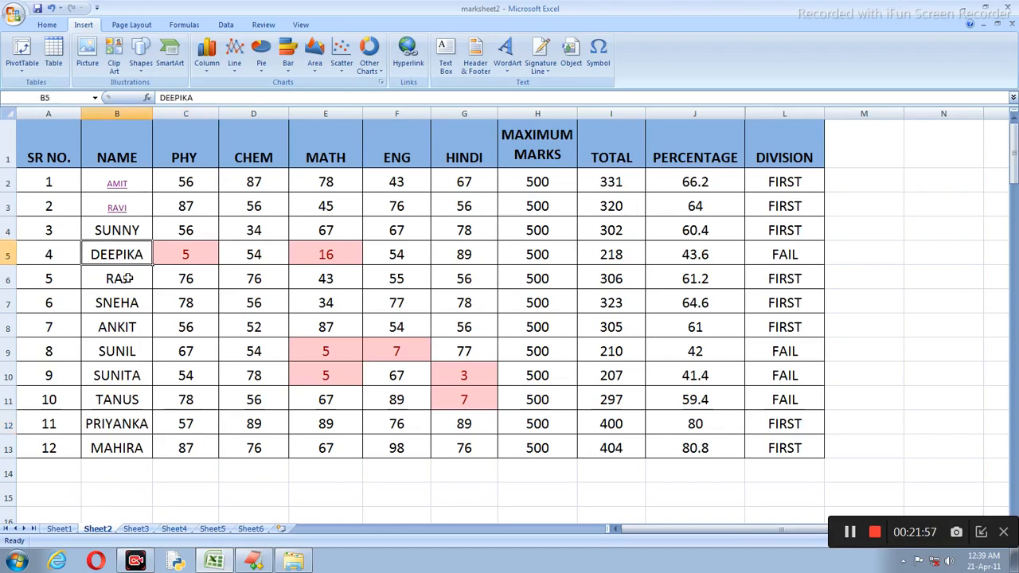
left_click(127, 321)
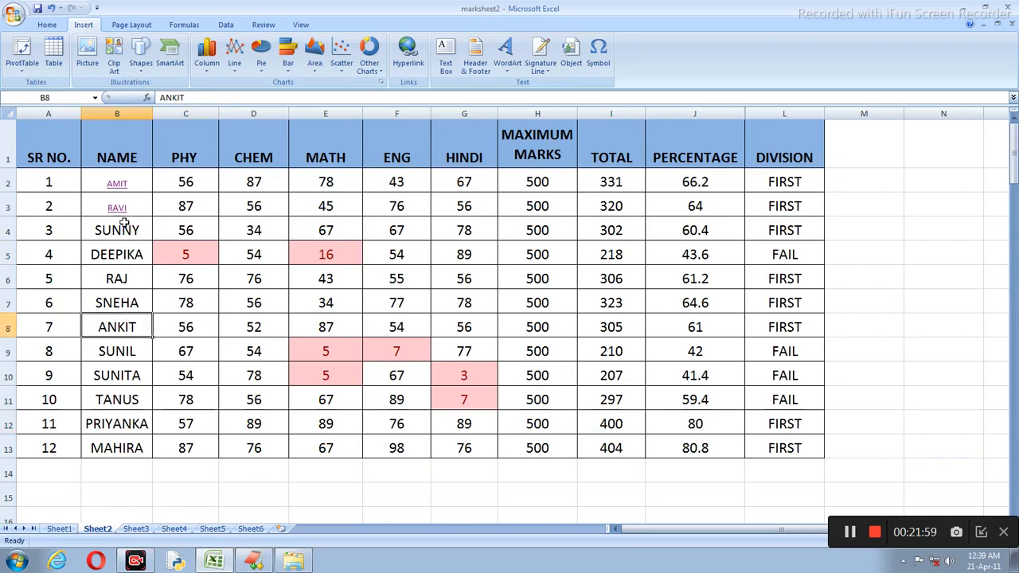
left_click(117, 208)
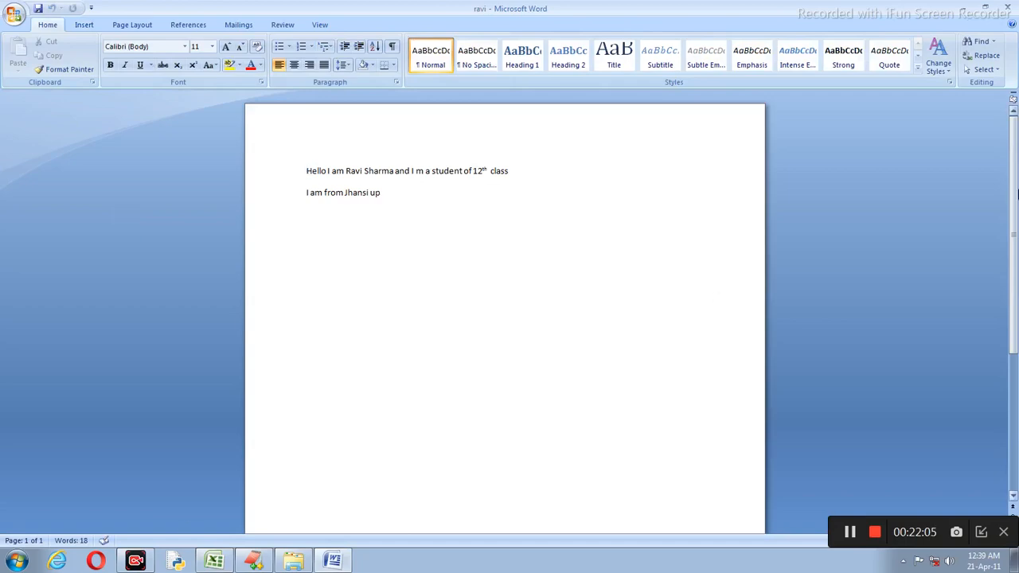
Step: Close the ravi Word document and return to the Excel marksheet
left_click(1008, 7)
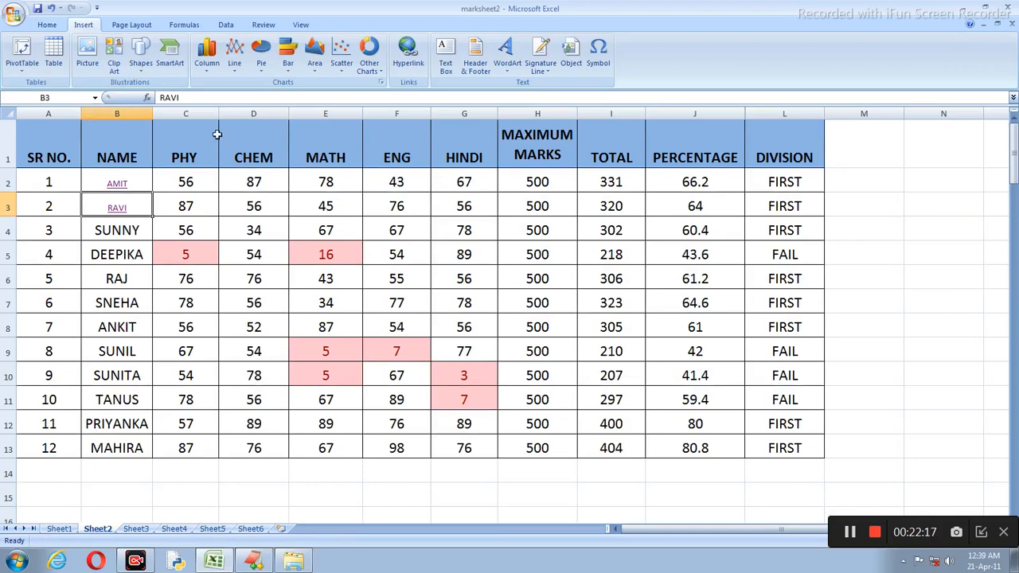
Step: Draw a text box below the marks table spanning rows 14–19
left_click(445, 57)
scroll(326, 250, "down", 5)
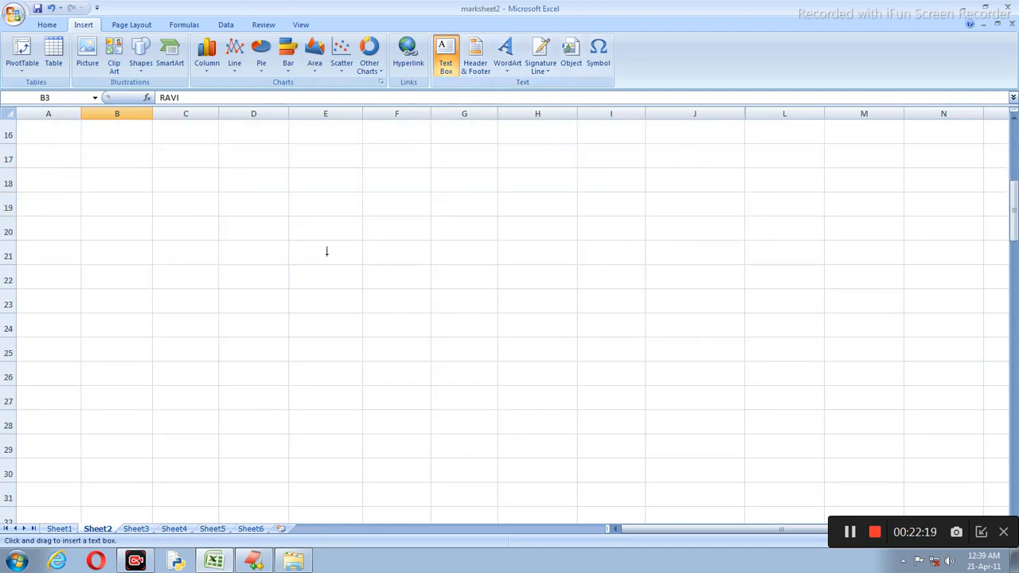
scroll(263, 250, "up", 3)
scroll(208, 350, "up", 2)
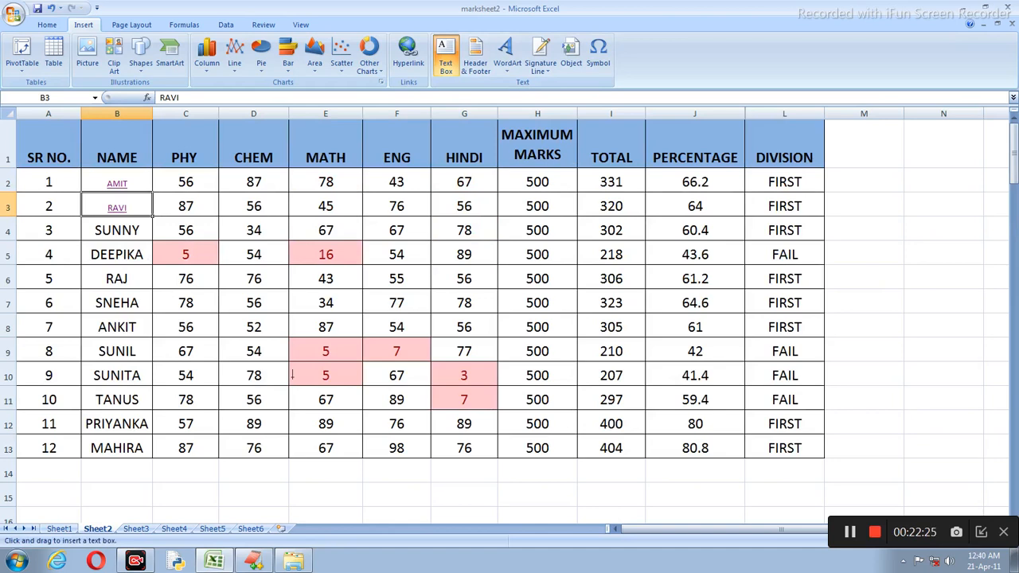
scroll(335, 350, "down", 2)
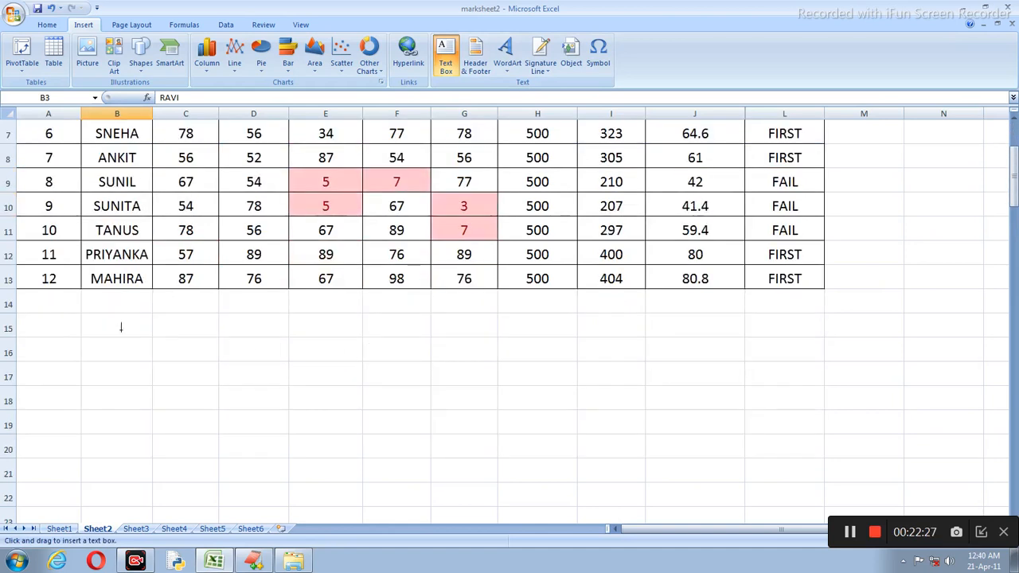
mouse_move(29, 300)
left_mouse_down()
mouse_move(107, 380)
mouse_move(286, 416)
left_mouse_up()
scroll(152, 412, "up", 2)
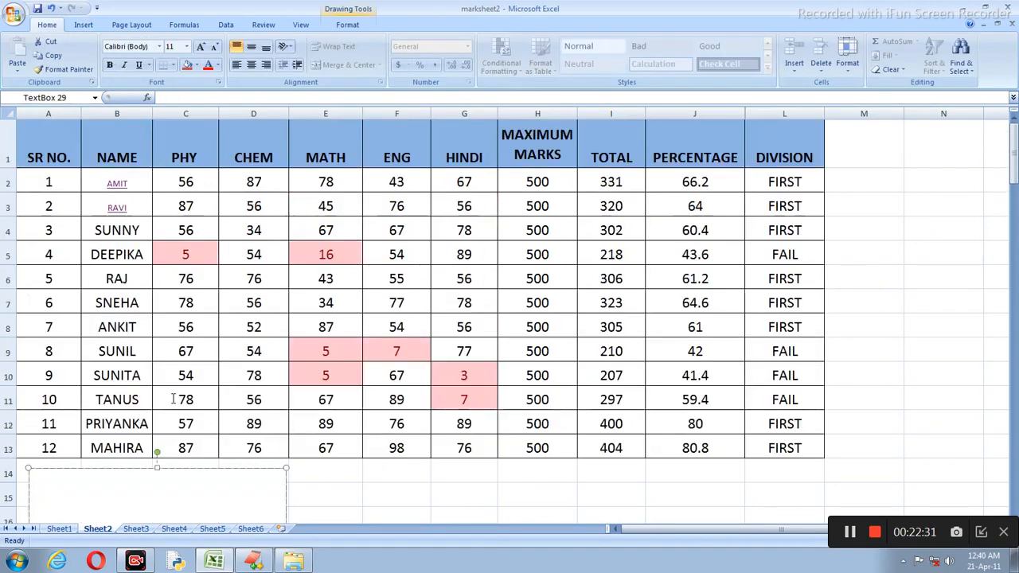
scroll(184, 396, "down", 3)
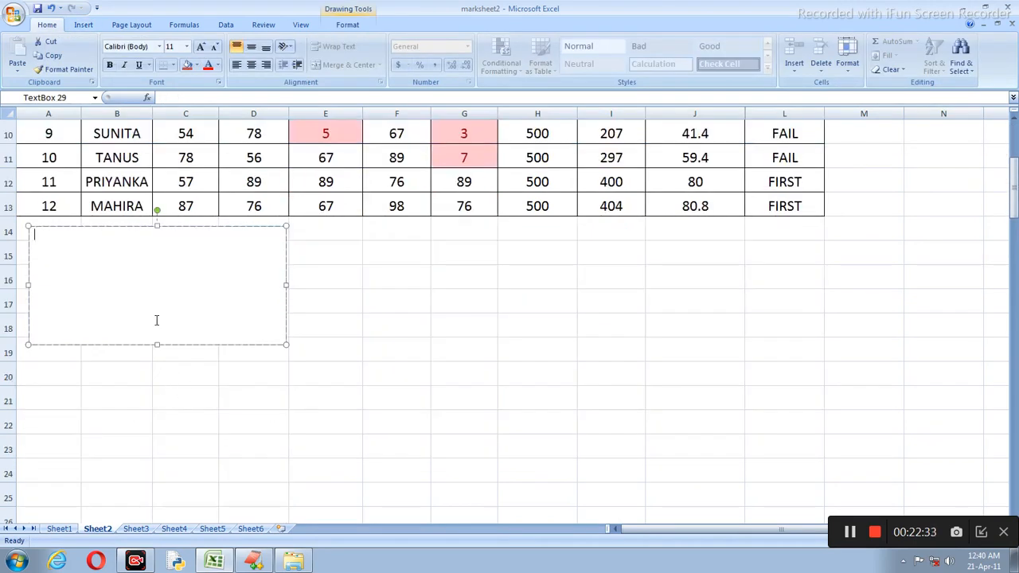
scroll(156, 318, "up", 2)
Step: Type 'This is the marksheet of 12th class student.Here i m using variuos formulas to these type of markshee'
type("This ")
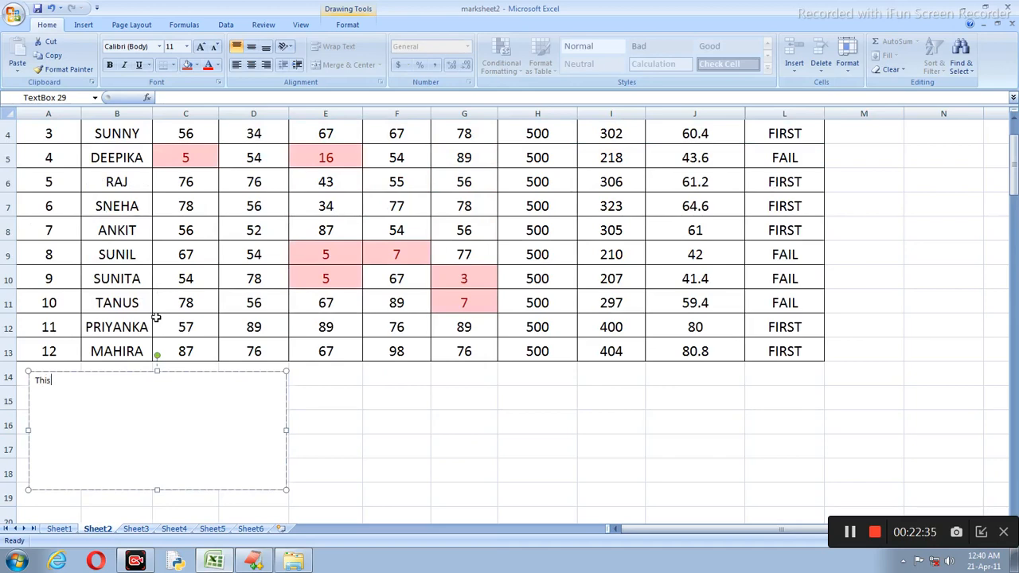
type("is the marksheet of 12th c")
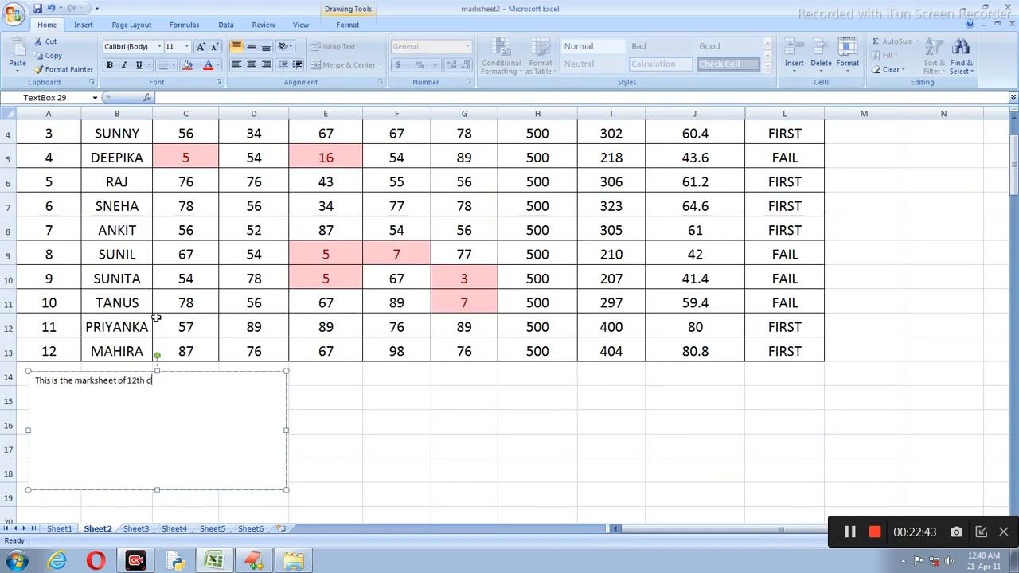
type("lass student.Here i m using")
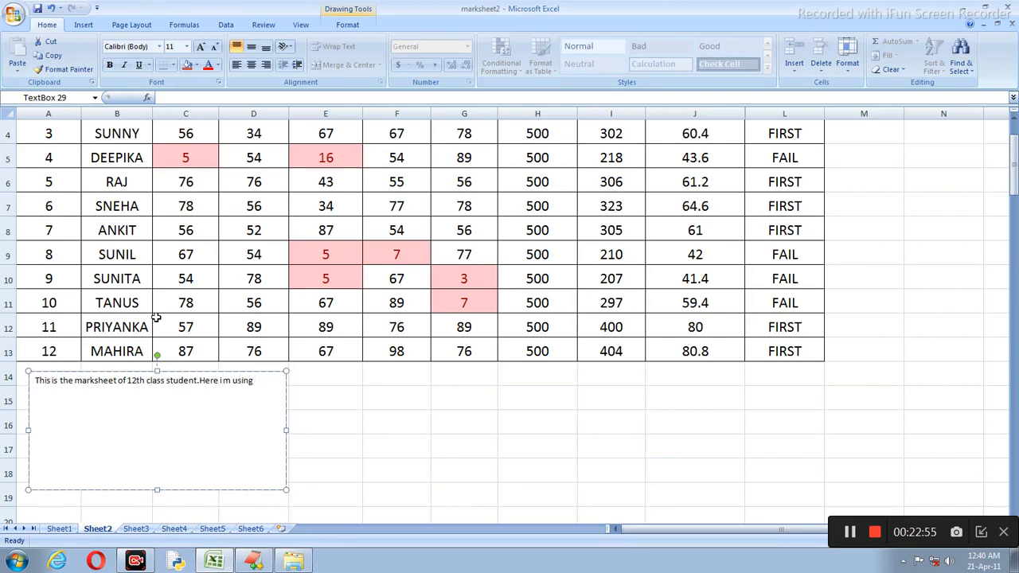
type("variuos formulas to")
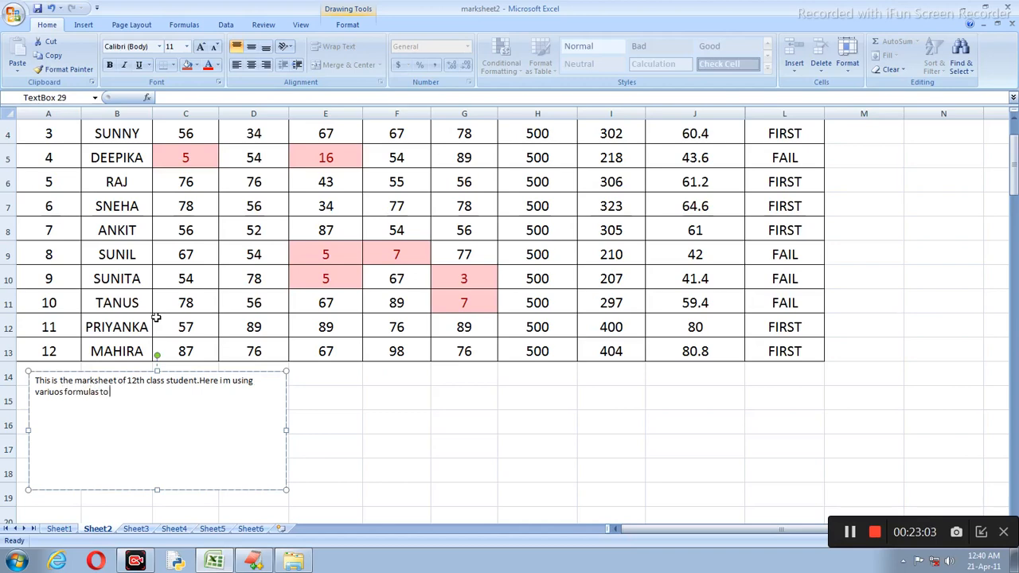
type(" these type of marksheet")
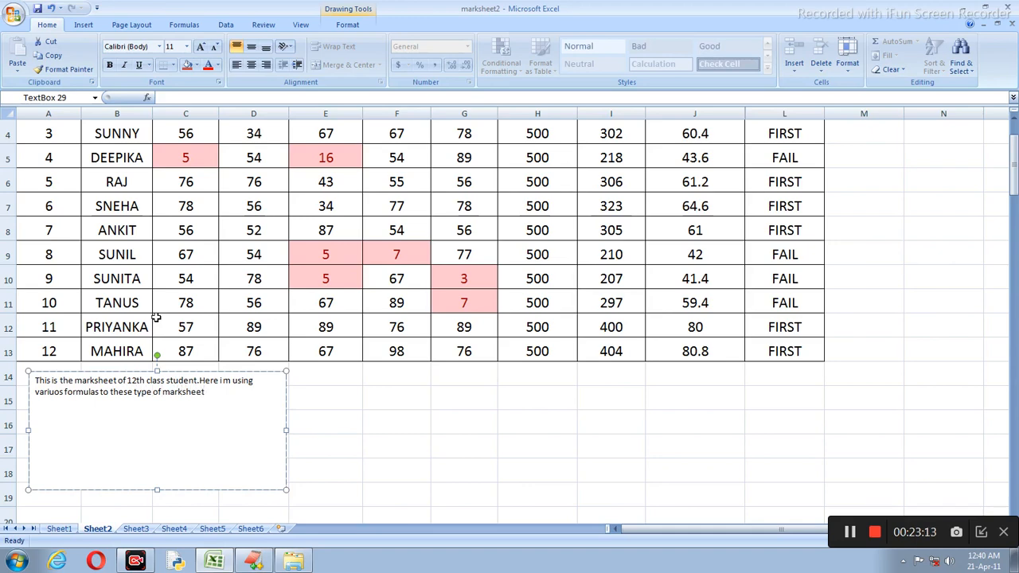
Step: Enlarge the text box wording to font size 24
left_click_drag(177, 391, 39, 374)
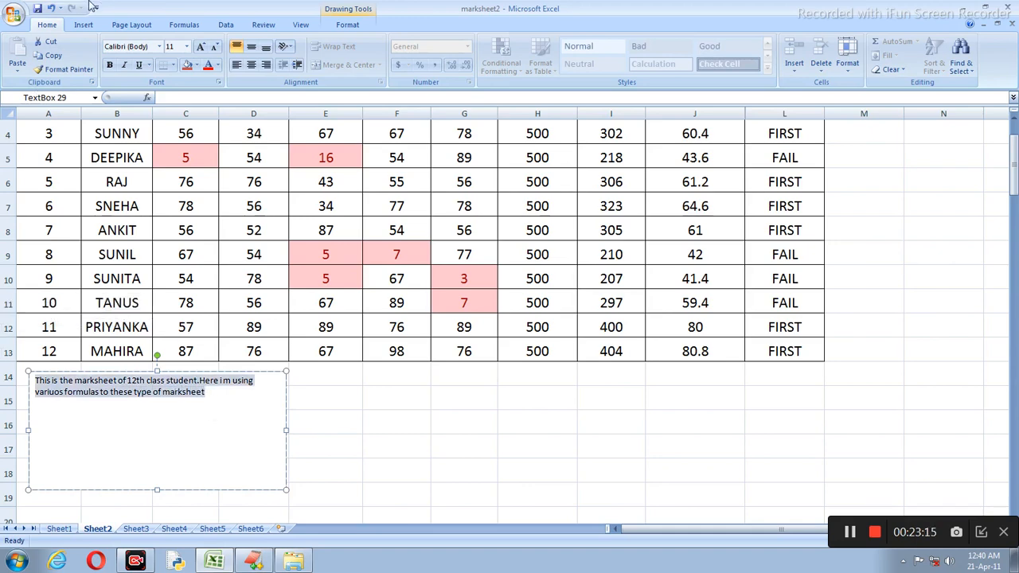
left_click(199, 46)
left_click(199, 46)
left_click(199, 46)
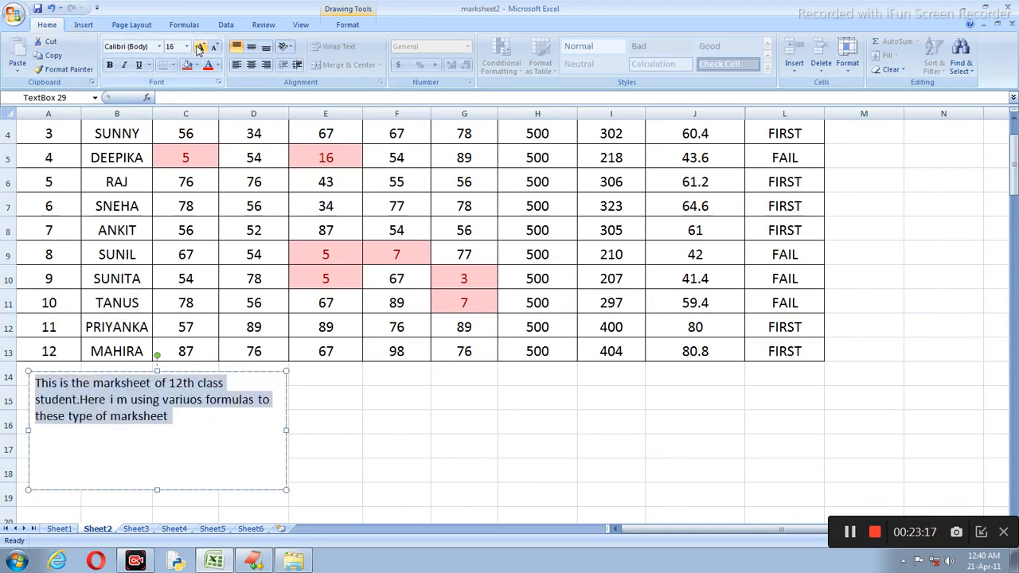
left_click(200, 46)
left_click(200, 46)
left_click(200, 46)
left_click(200, 46)
left_click(189, 67)
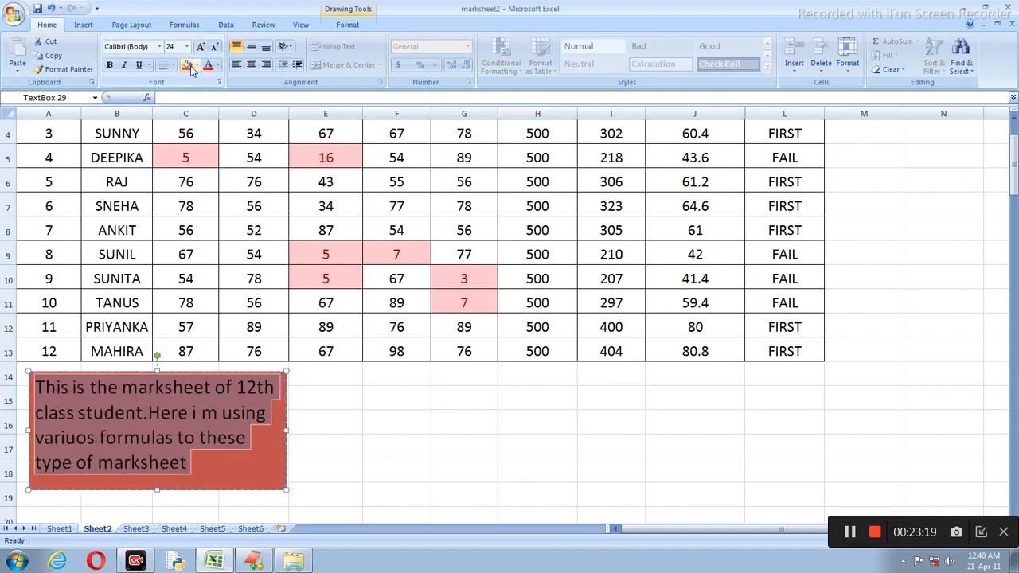
Step: Give the text box a green fill and check the result
left_click(197, 66)
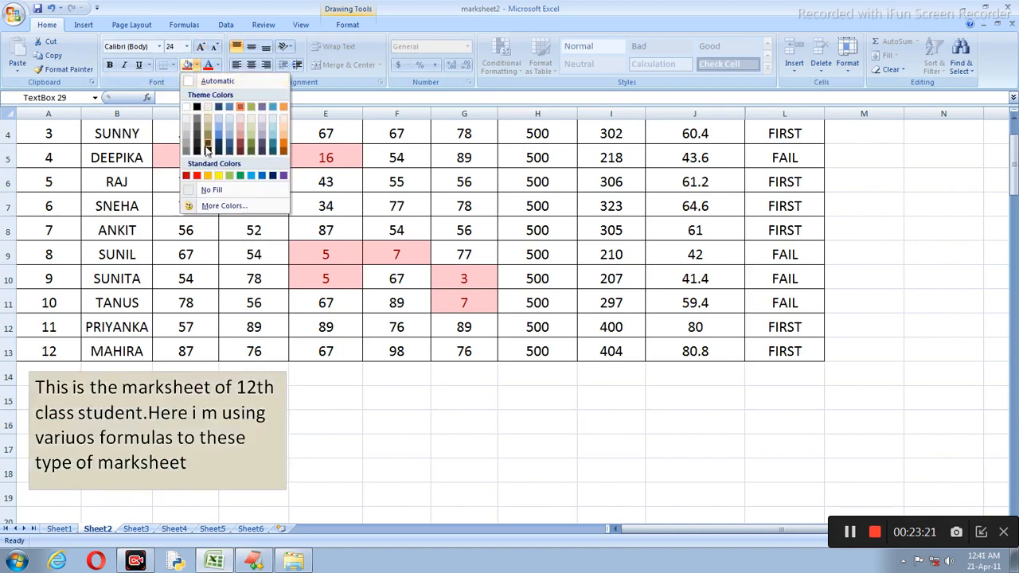
left_click(240, 176)
left_click(382, 391)
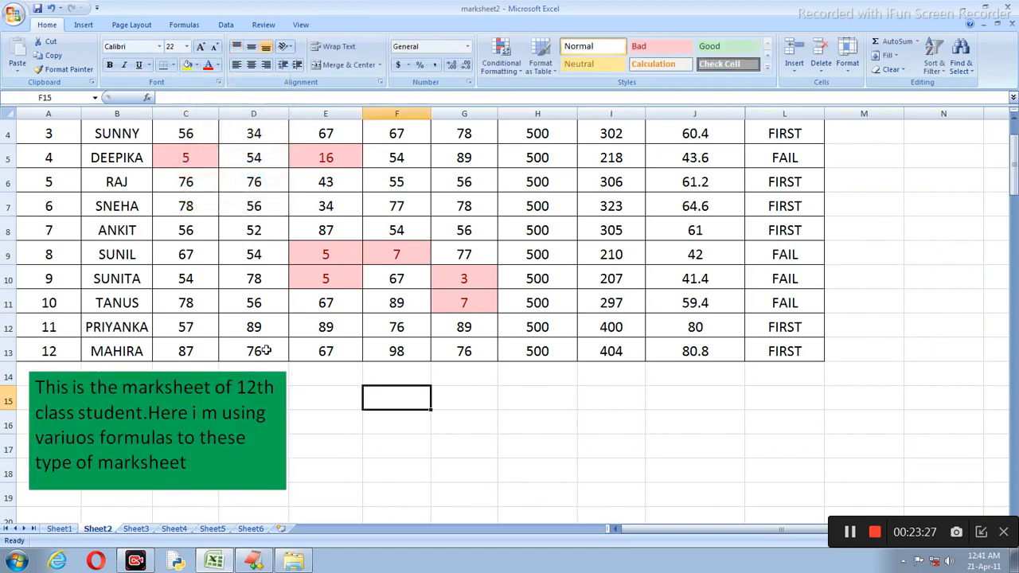
scroll(266, 350, "up", 1)
scroll(261, 276, "down", 4)
left_click(291, 260)
scroll(291, 260, "up", 3)
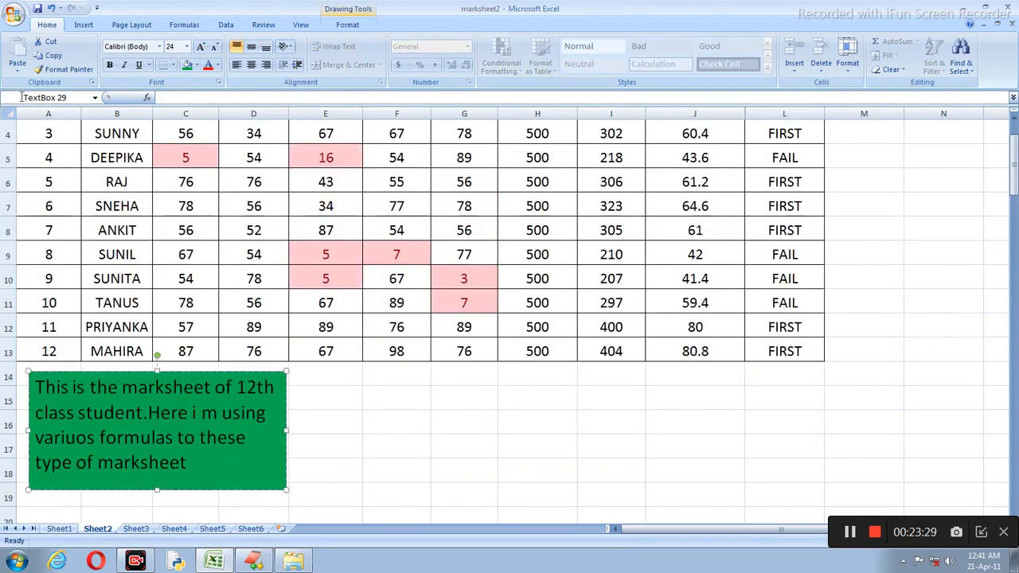
key("alt+n")
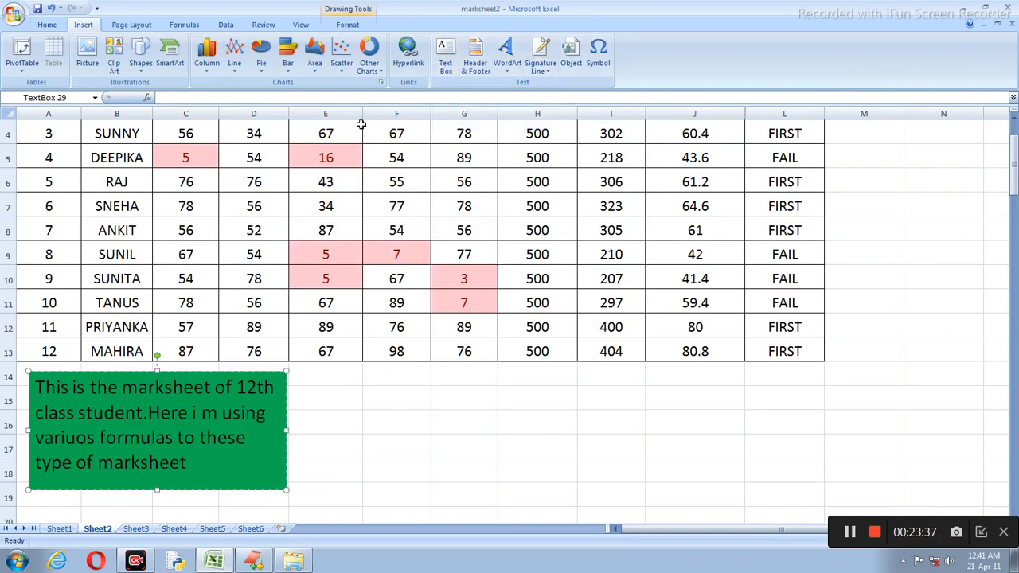
scroll(423, 157, "up", 1)
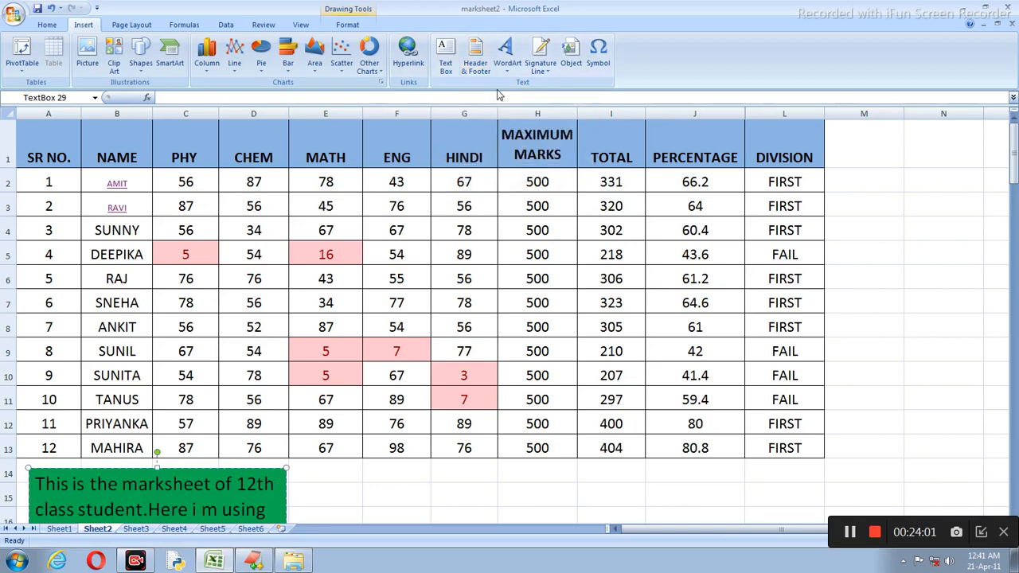
Step: Insert two blank rows above the marks table
scroll(516, 62, "down", 4)
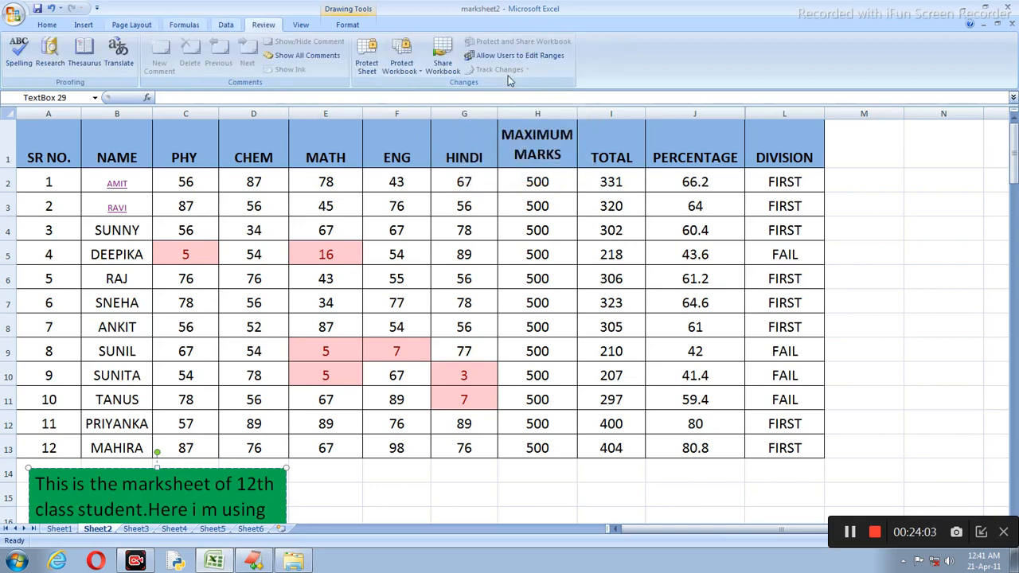
scroll(499, 209, "down", 5)
left_click(362, 228)
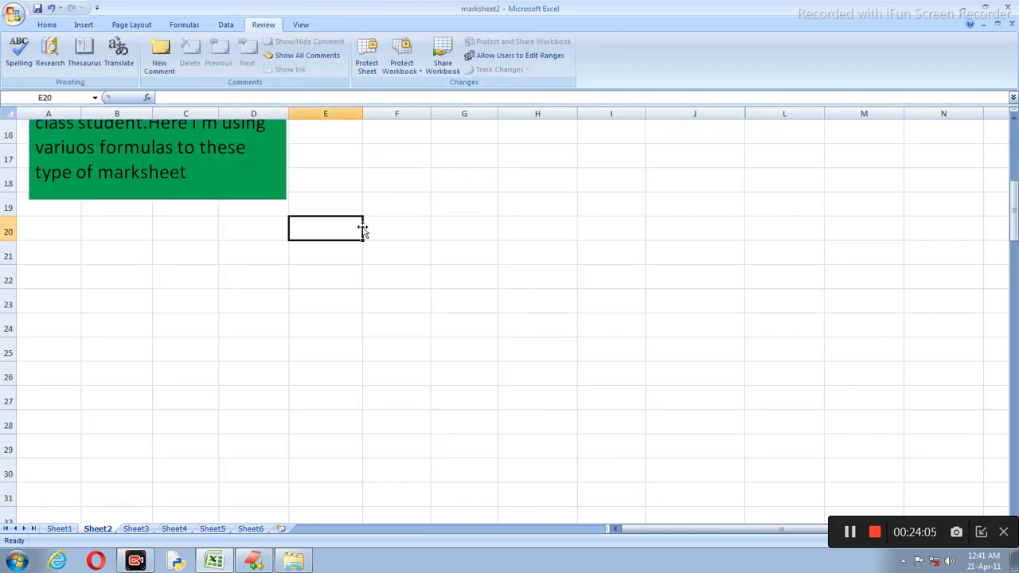
left_click(84, 24)
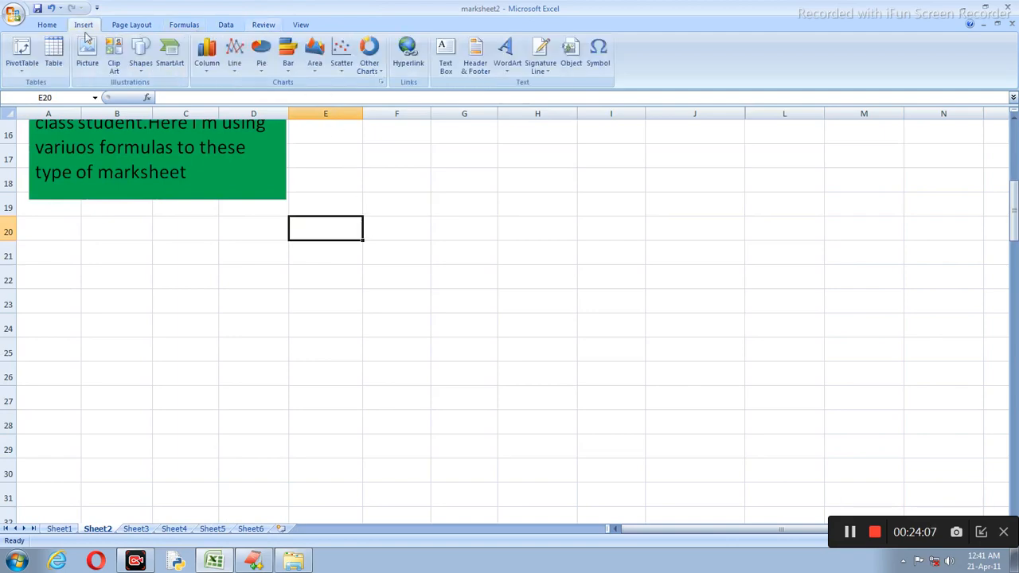
scroll(403, 120, "up", 5)
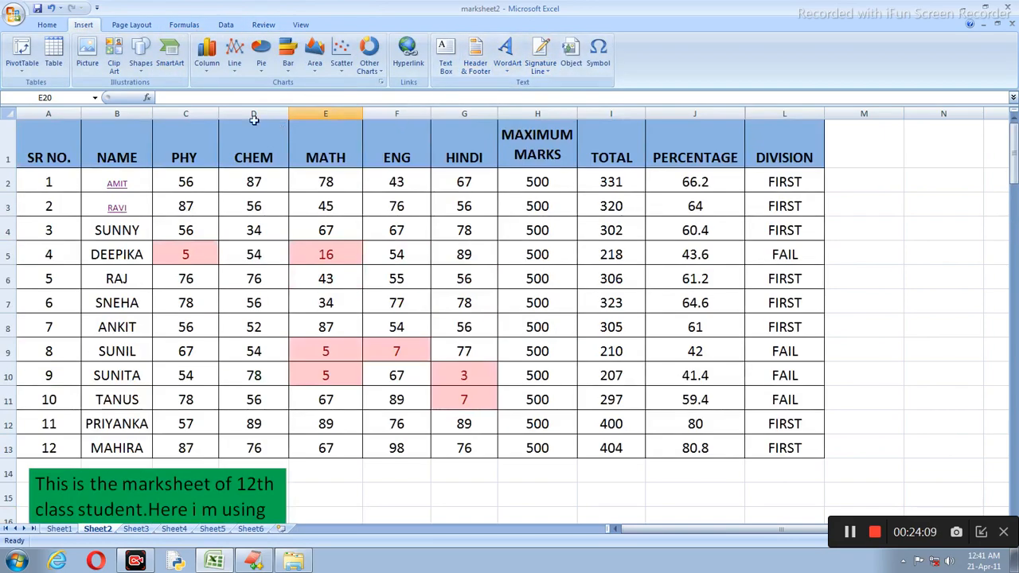
right_click(7, 145)
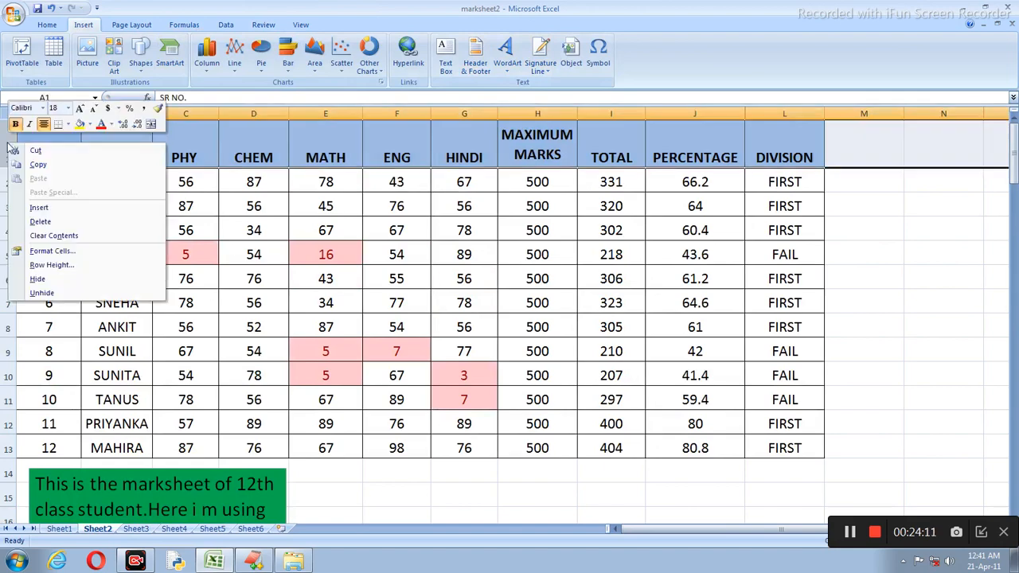
left_click(44, 205)
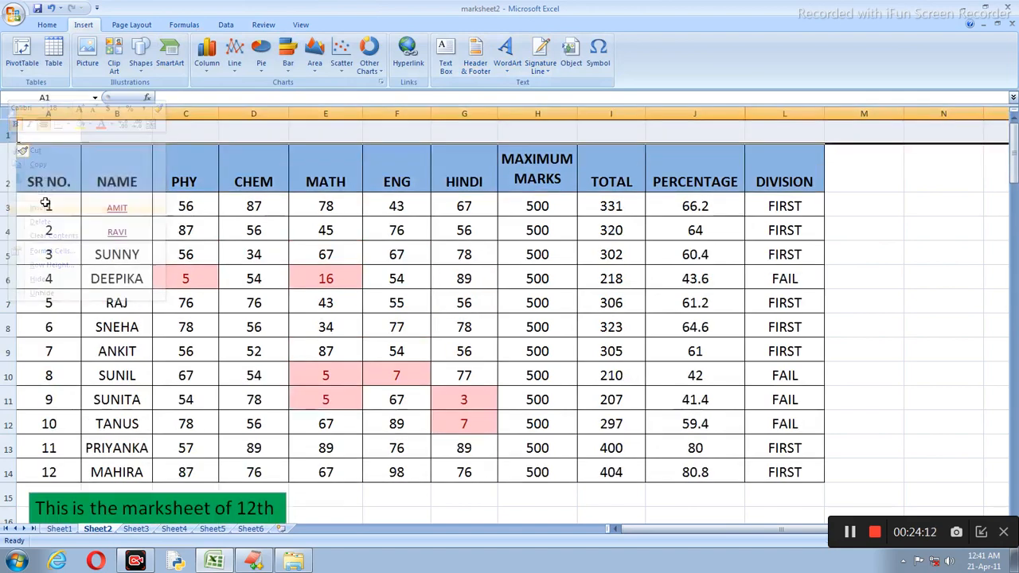
right_click(7, 135)
left_click(48, 200)
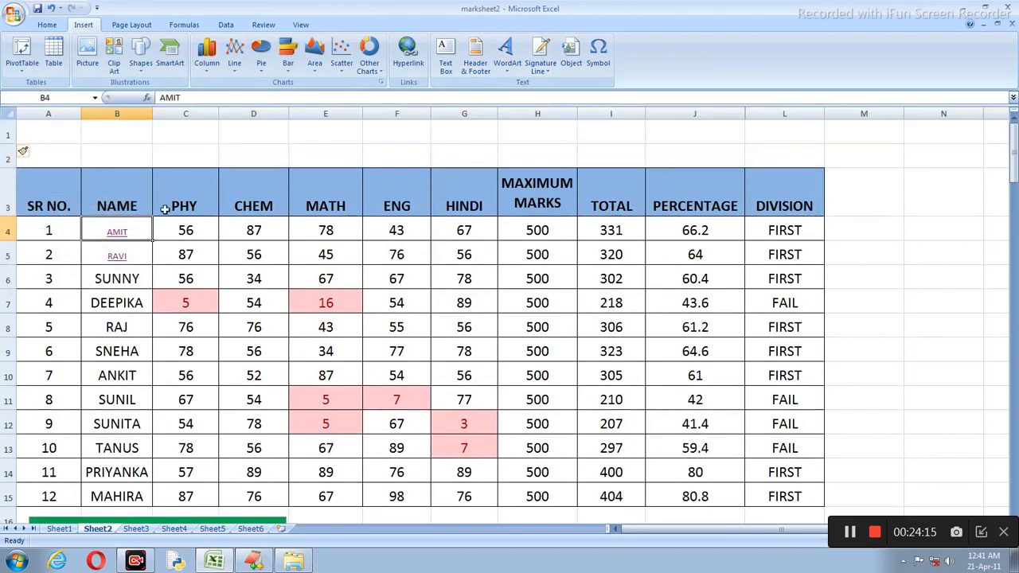
Step: Merge and center cells D1:H2 into one heading cell
left_click(295, 132)
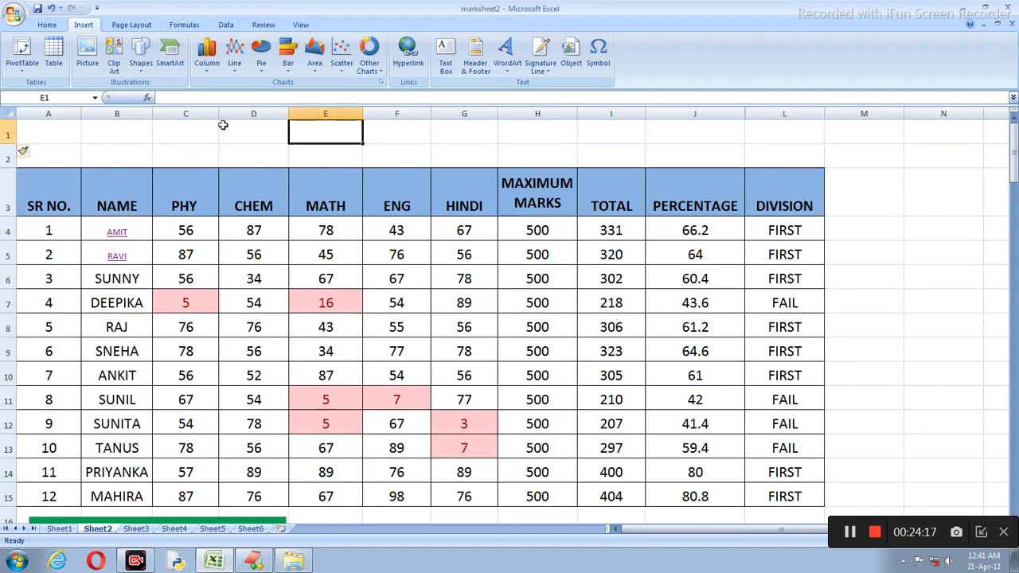
left_click_drag(239, 128, 537, 160)
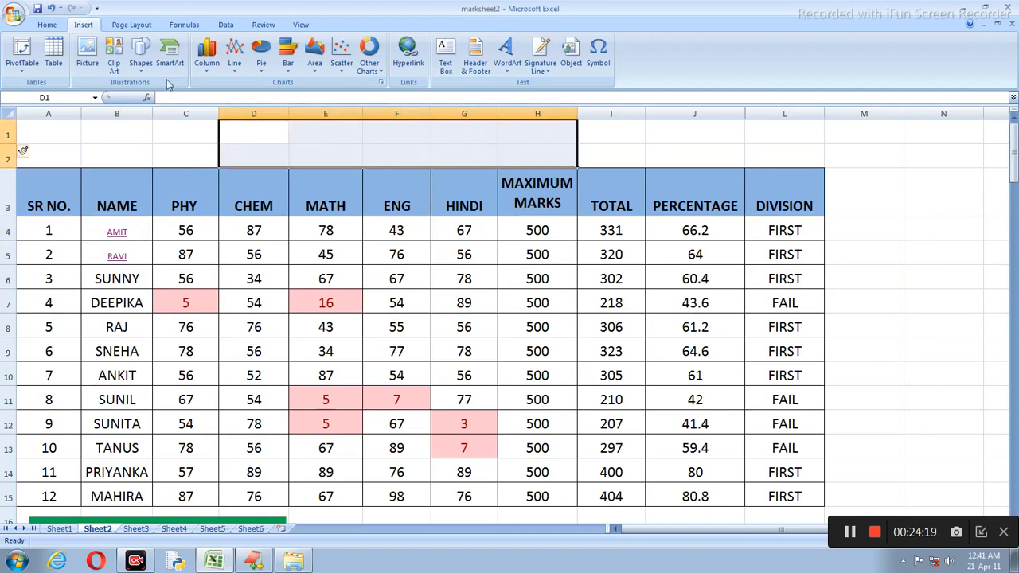
left_click(46, 24)
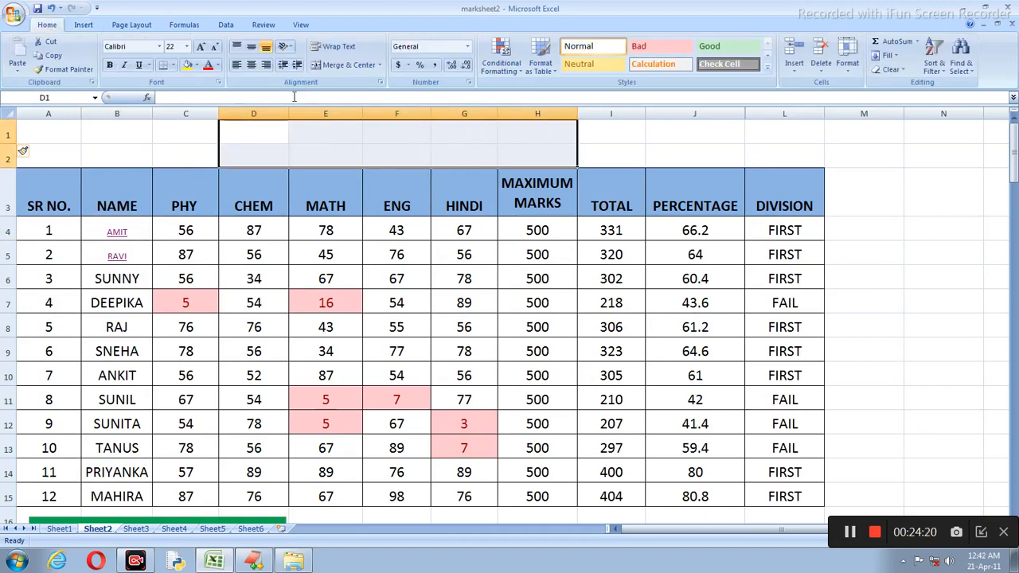
left_click(344, 64)
double_click(348, 141)
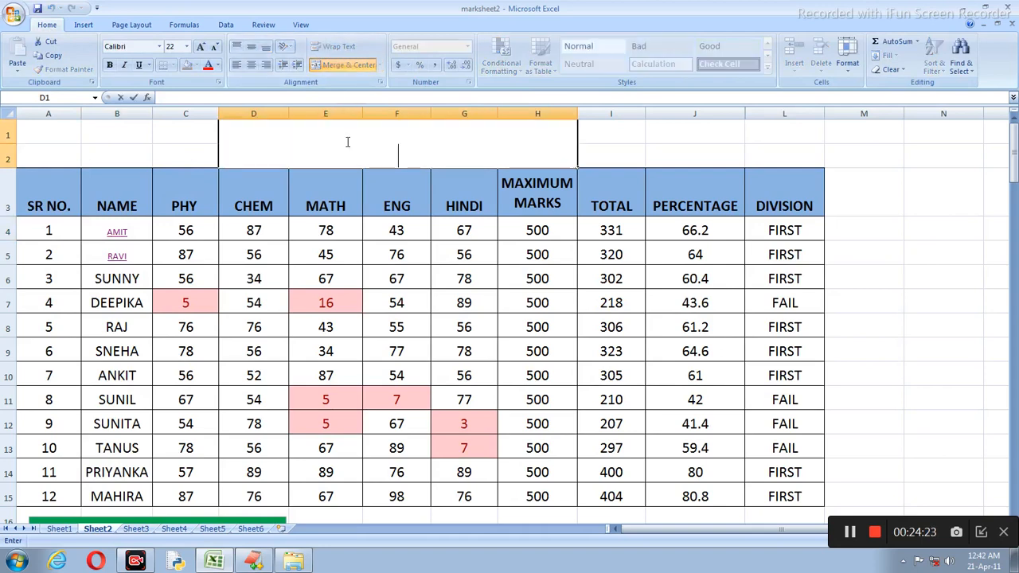
left_click(178, 152)
left_click(292, 151)
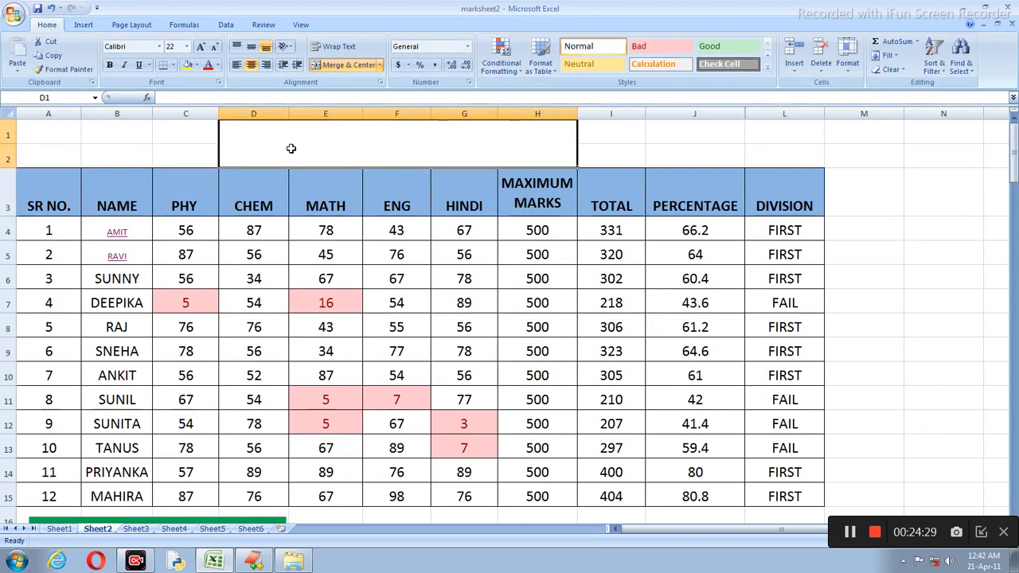
Step: Insert an orange-red WordArt with the 'Your Text Here' placeholder
left_click(84, 25)
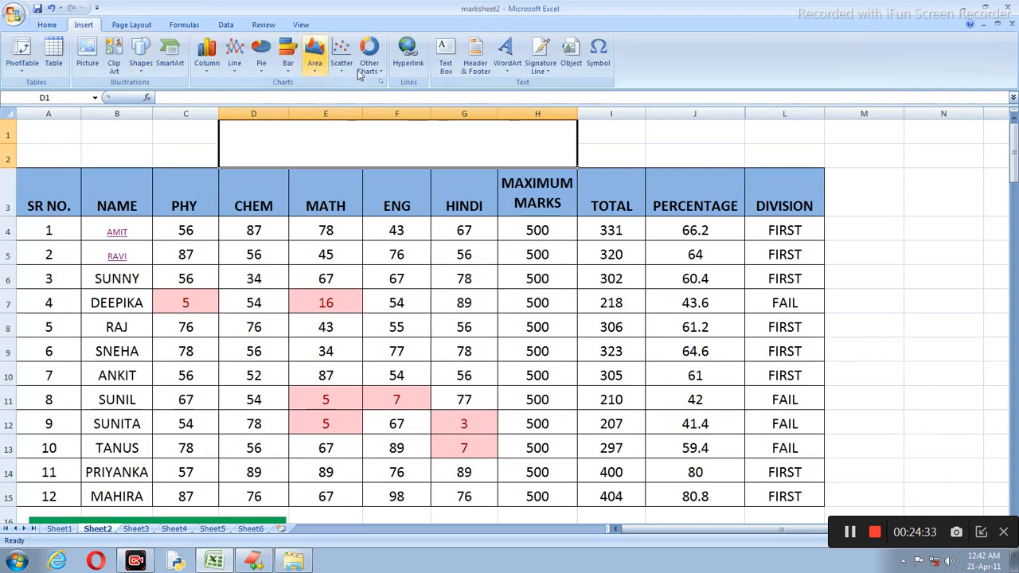
left_click(506, 56)
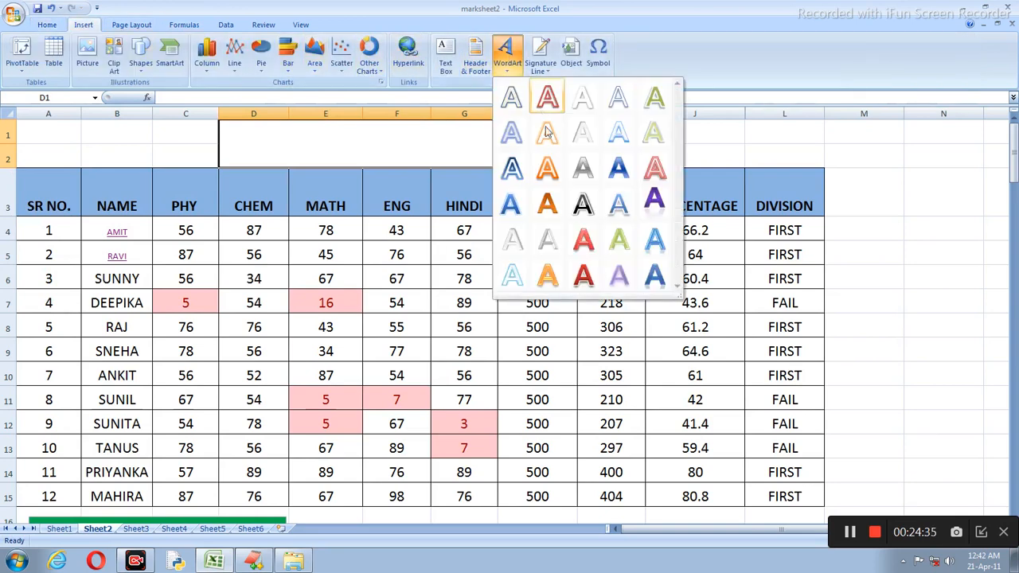
left_click(584, 237)
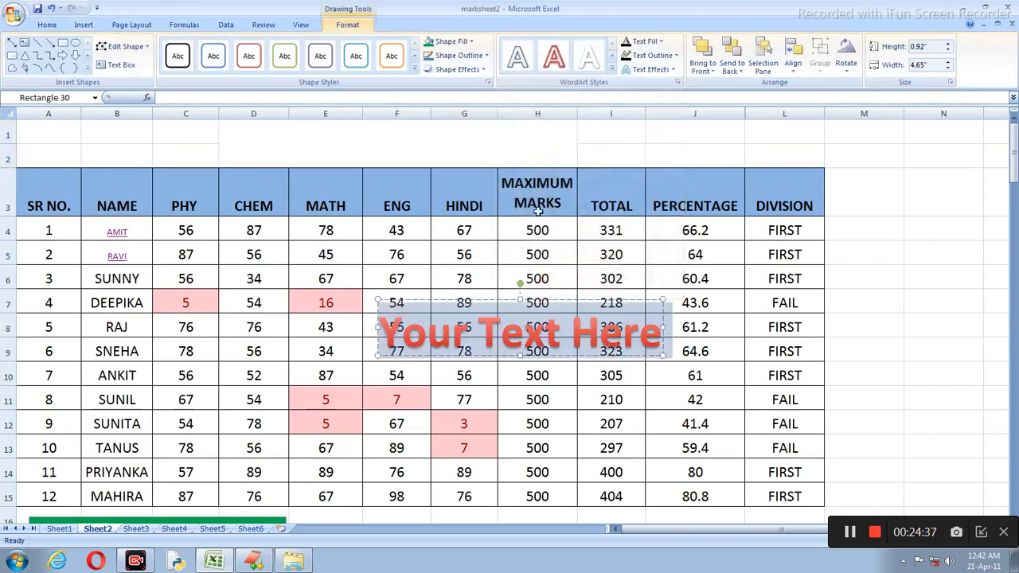
left_click_drag(502, 300, 401, 105)
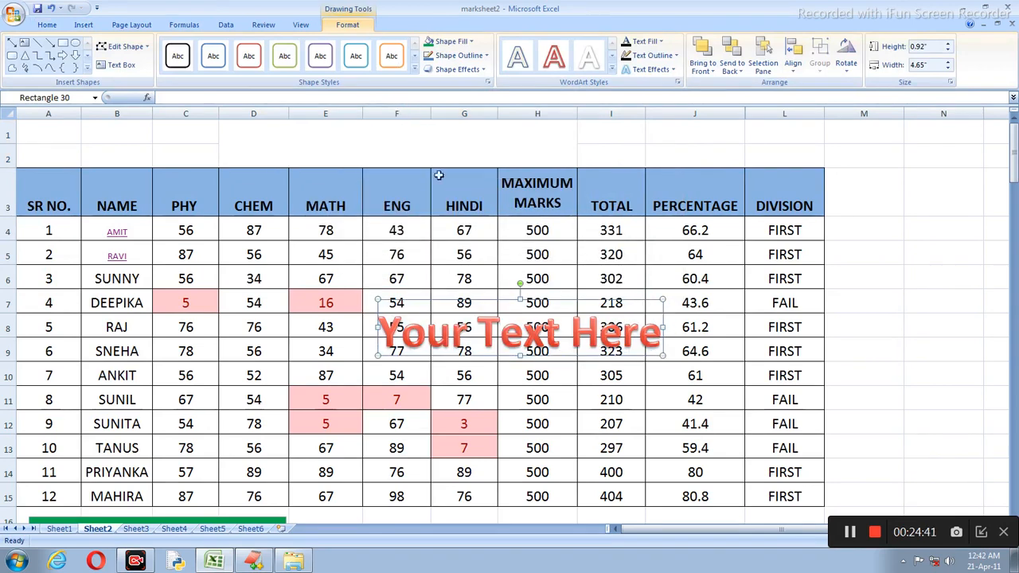
left_click_drag(551, 303, 511, 259)
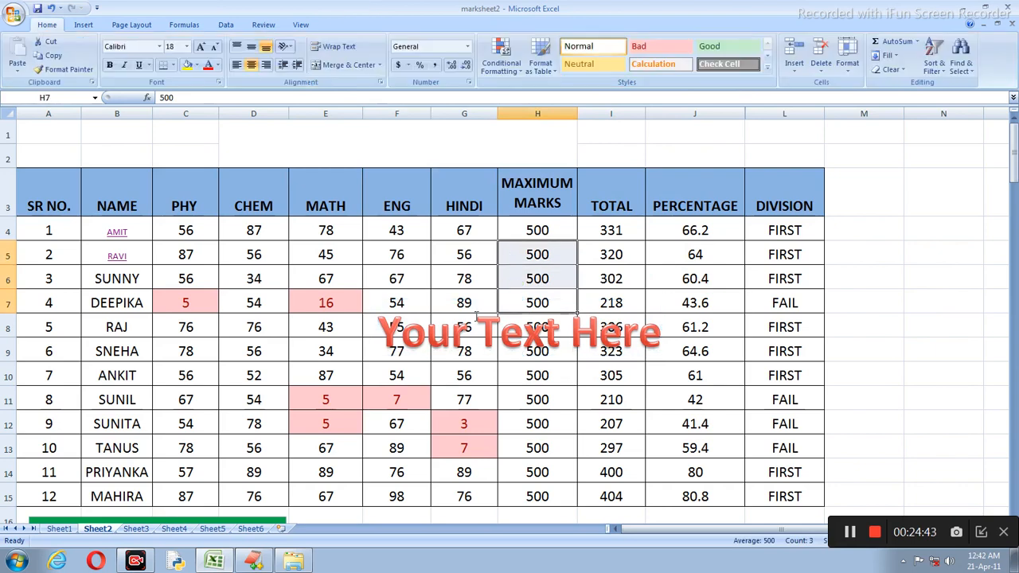
left_click(474, 315)
left_click(451, 325)
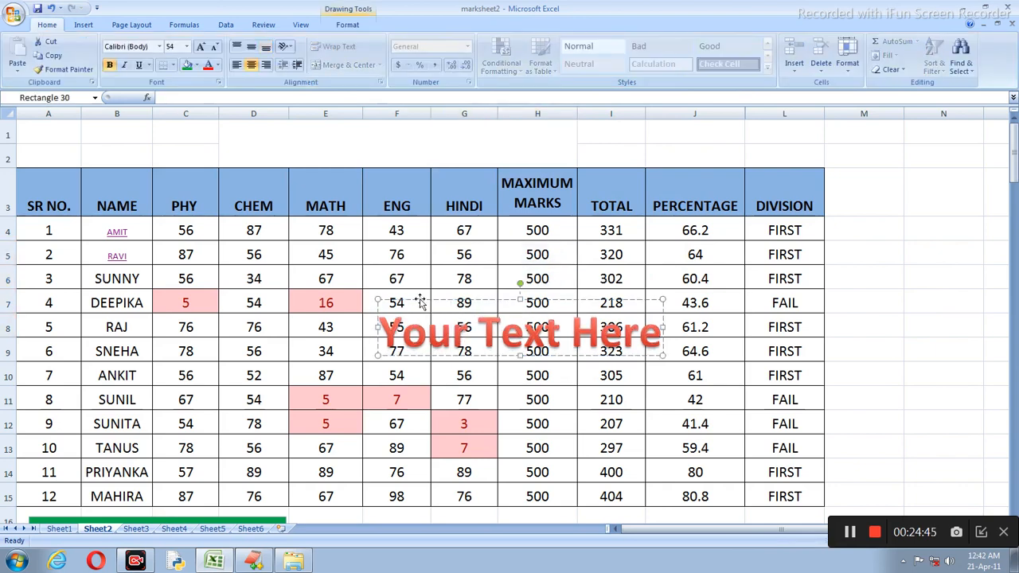
left_click(420, 296)
left_click(436, 305)
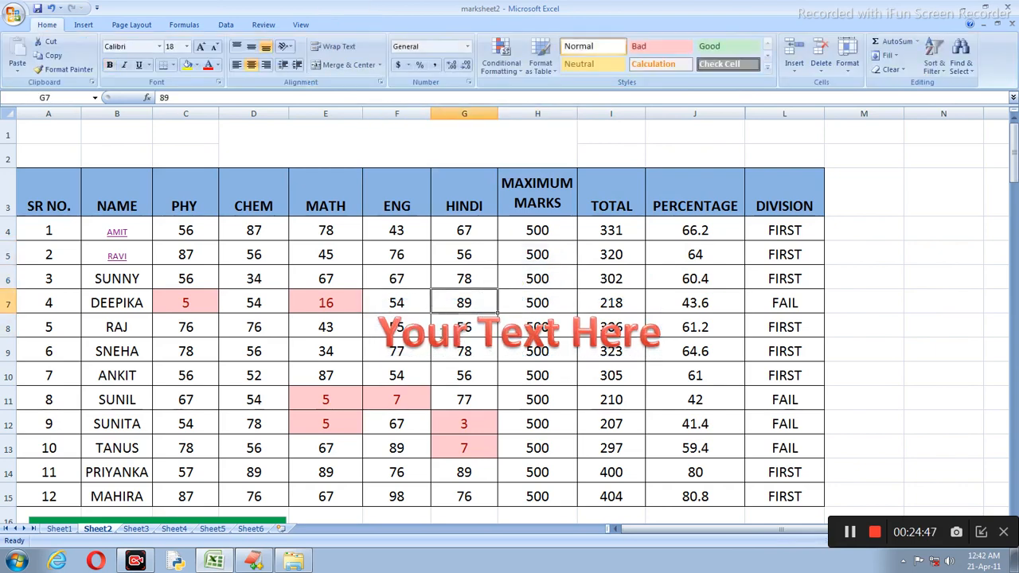
left_click(441, 300)
Step: Move the WordArt down to rows 17–19 beside the green note and select its text
left_click_drag(445, 295, 373, 99)
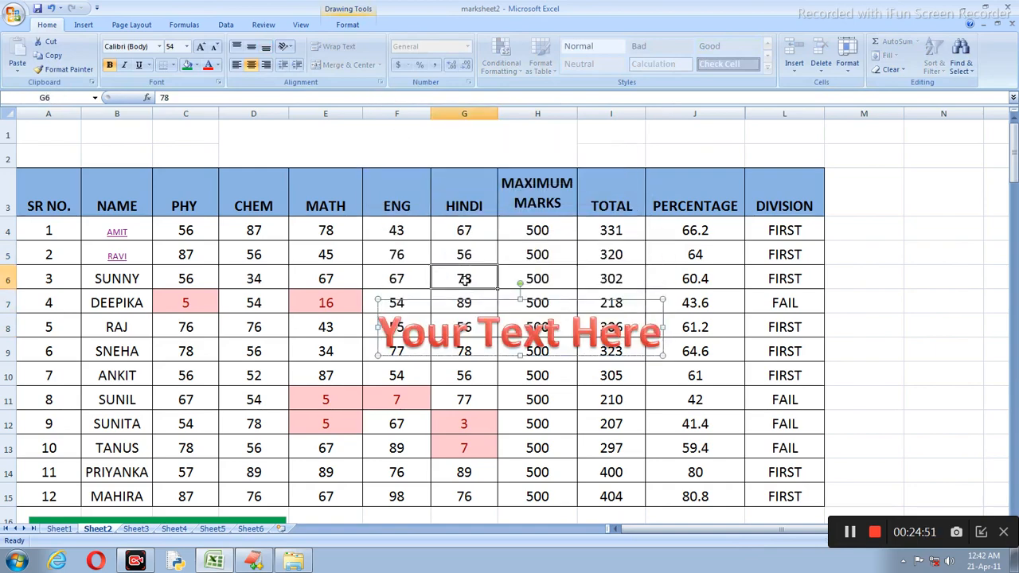
scroll(465, 277, "down", 2)
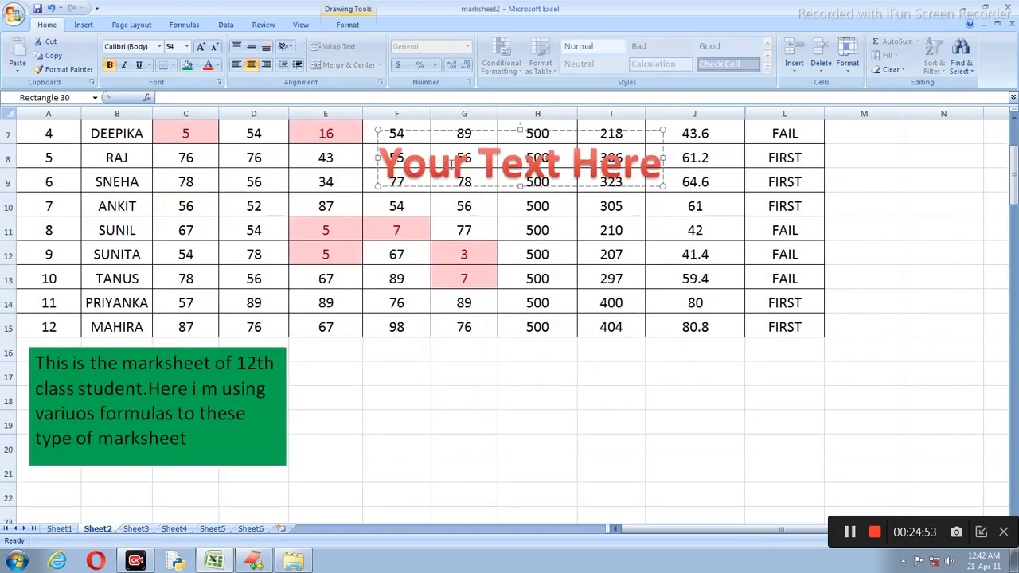
left_click_drag(456, 181, 468, 185)
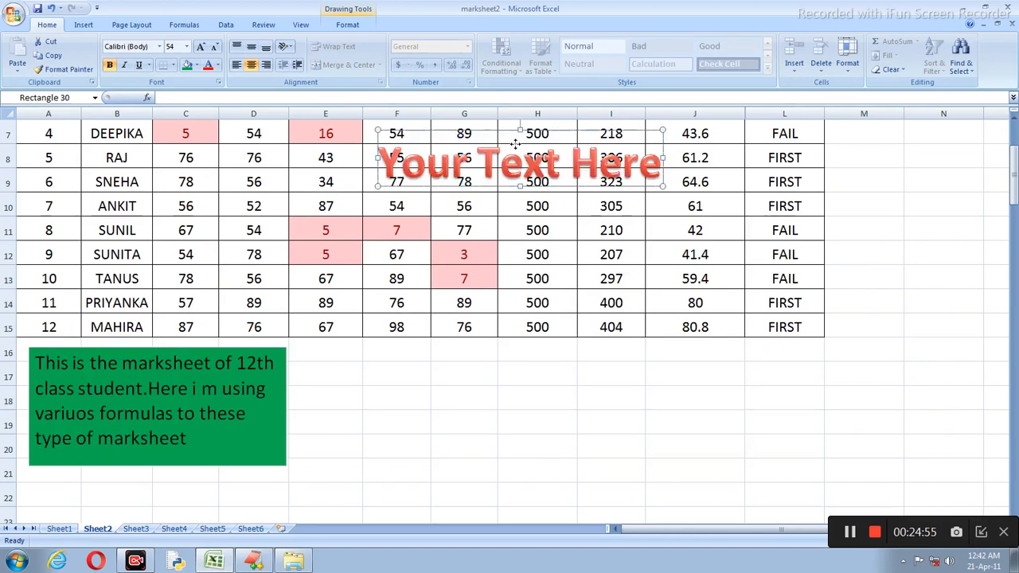
left_click_drag(511, 131, 516, 395)
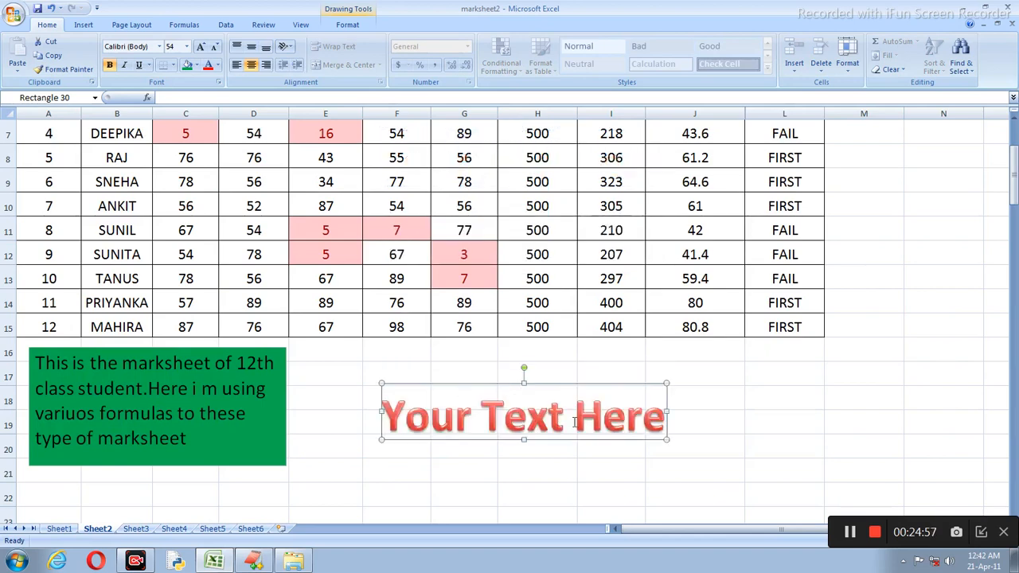
scroll(517, 398, "up", 2)
scroll(549, 382, "down", 4)
left_click(584, 279)
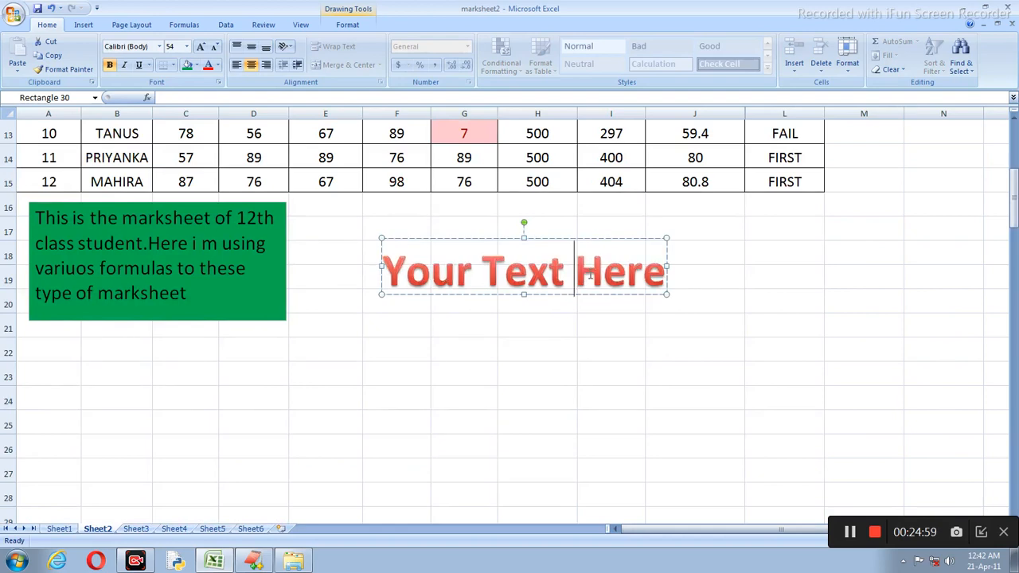
left_click_drag(665, 274, 387, 210)
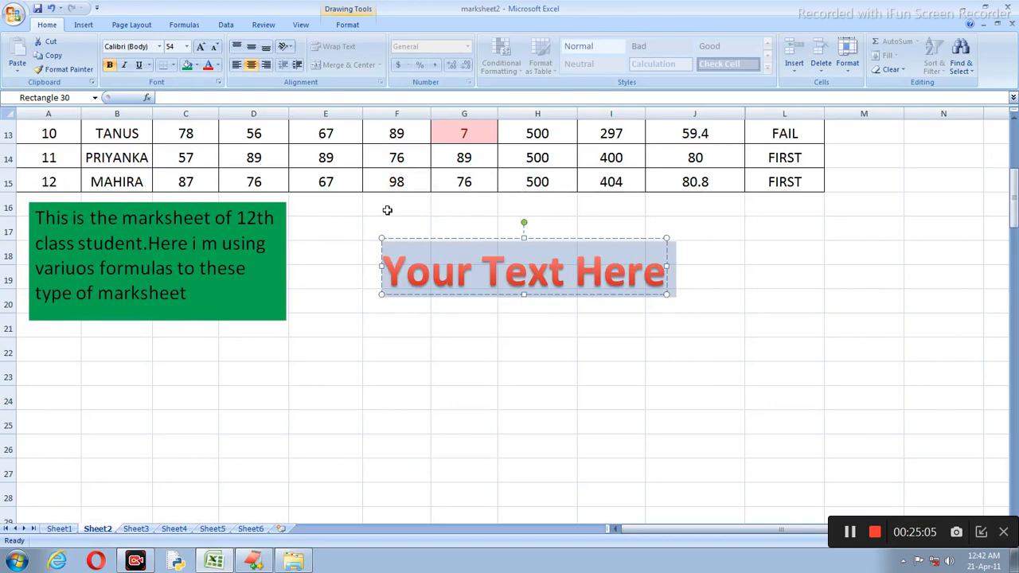
Step: Replace the WordArt placeholder with 'JAi acedemy'
type("JA")
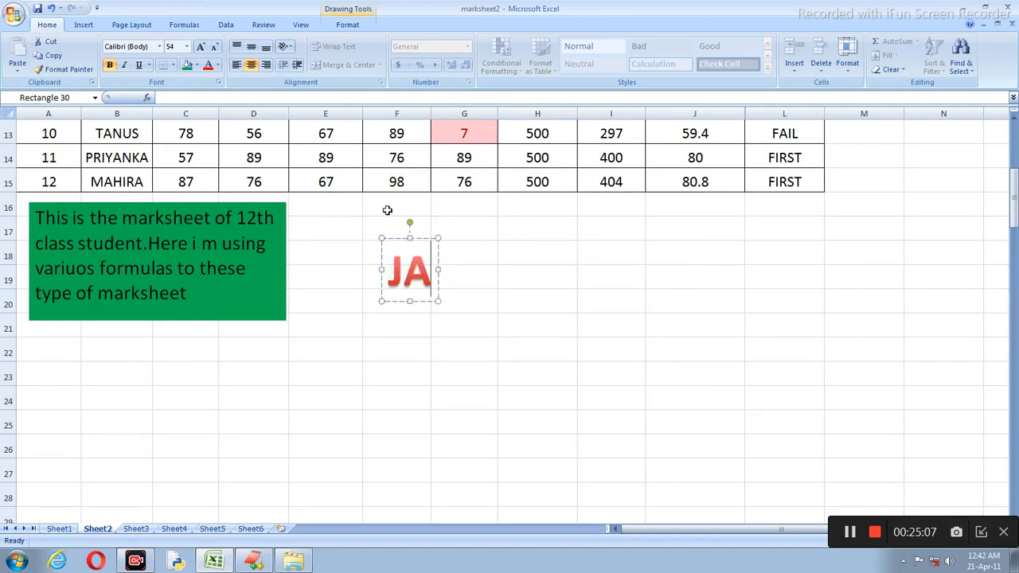
type("i Ace")
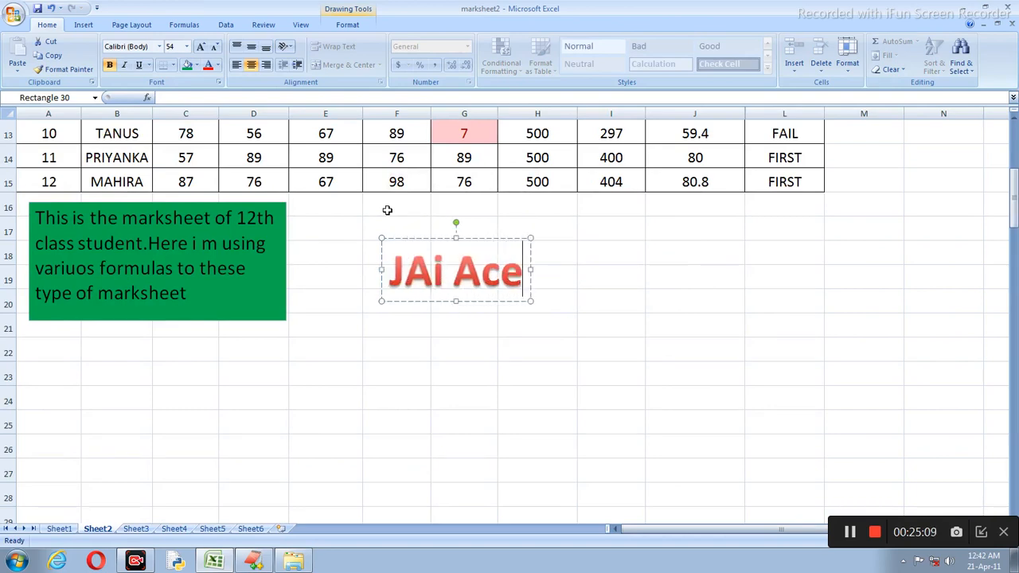
key("BackSpace")
key("BackSpace")
key("BackSpace")
key("BackSpace")
key("BackSpace")
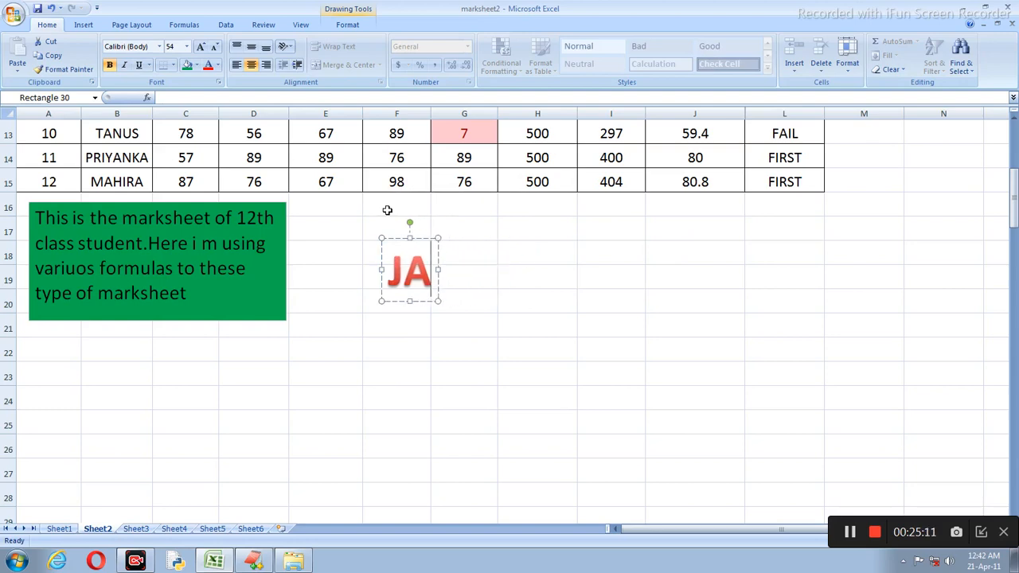
type("i acede")
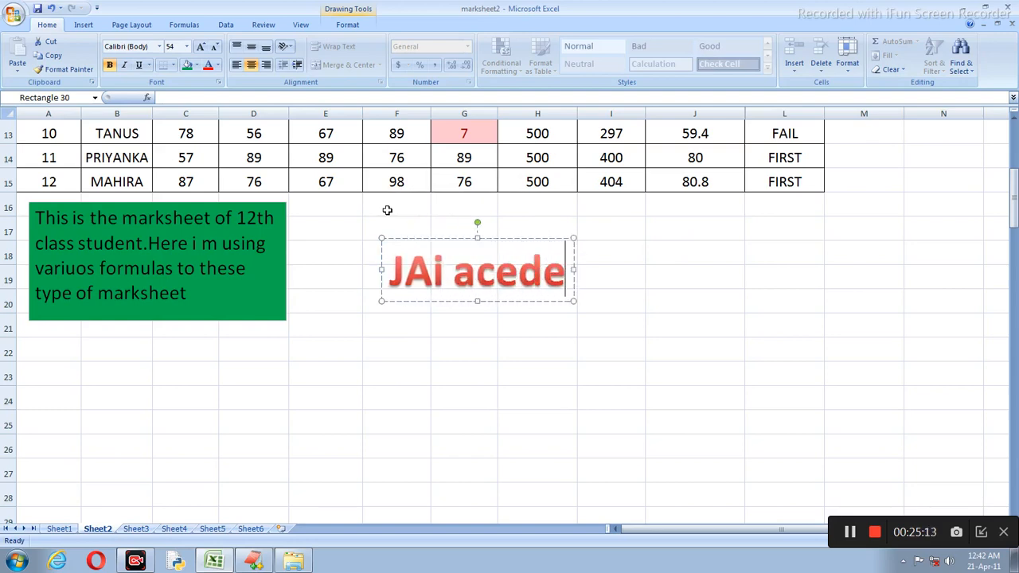
type("my")
left_click(461, 319)
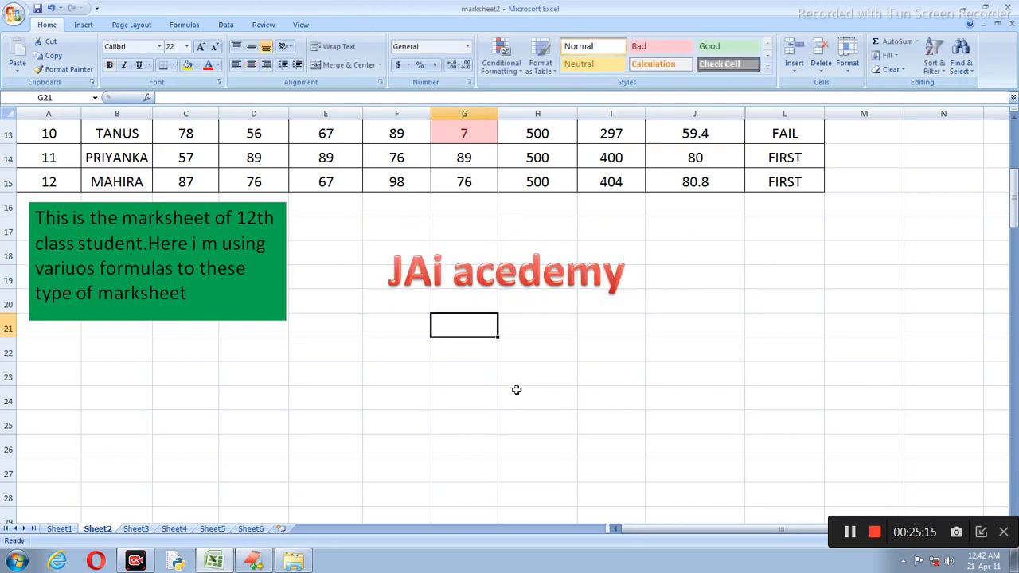
Step: Move the JAi acedemy WordArt up under the table and widen its box
scroll(504, 341, "up", 2)
left_click(518, 337)
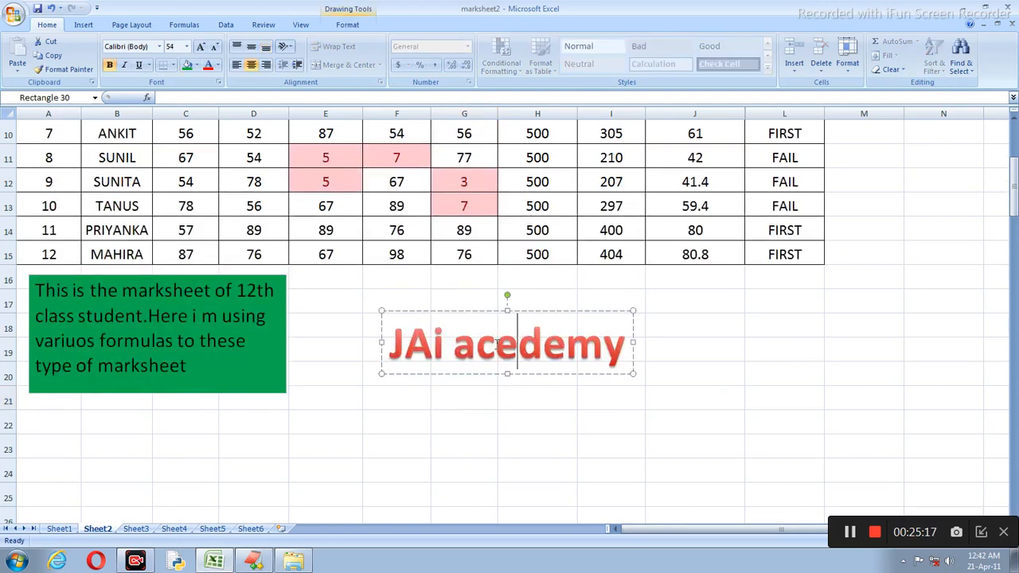
scroll(496, 344, "up", 2)
scroll(496, 344, "down", 3)
left_click_drag(510, 309, 514, 272)
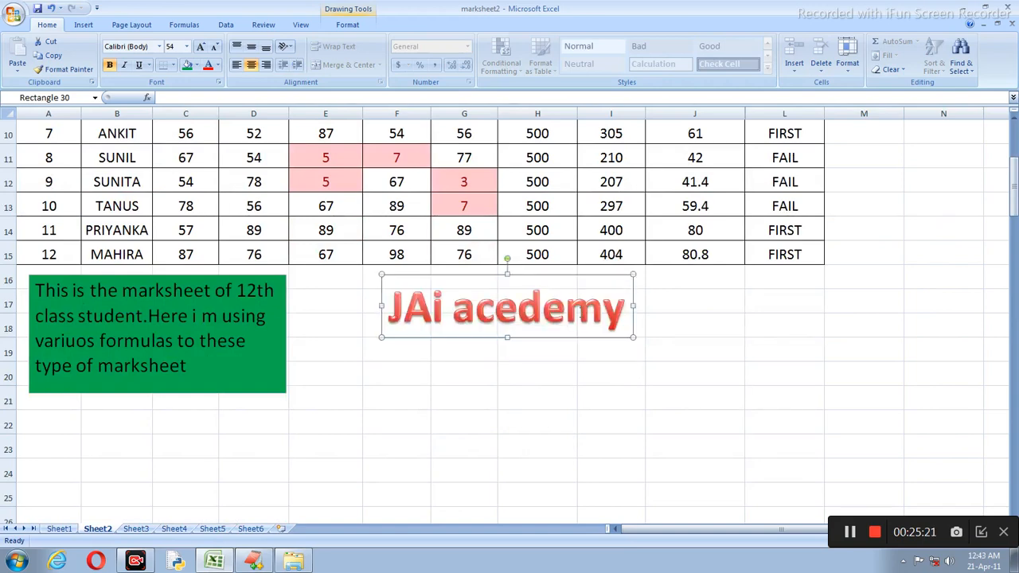
left_click_drag(635, 302, 697, 309)
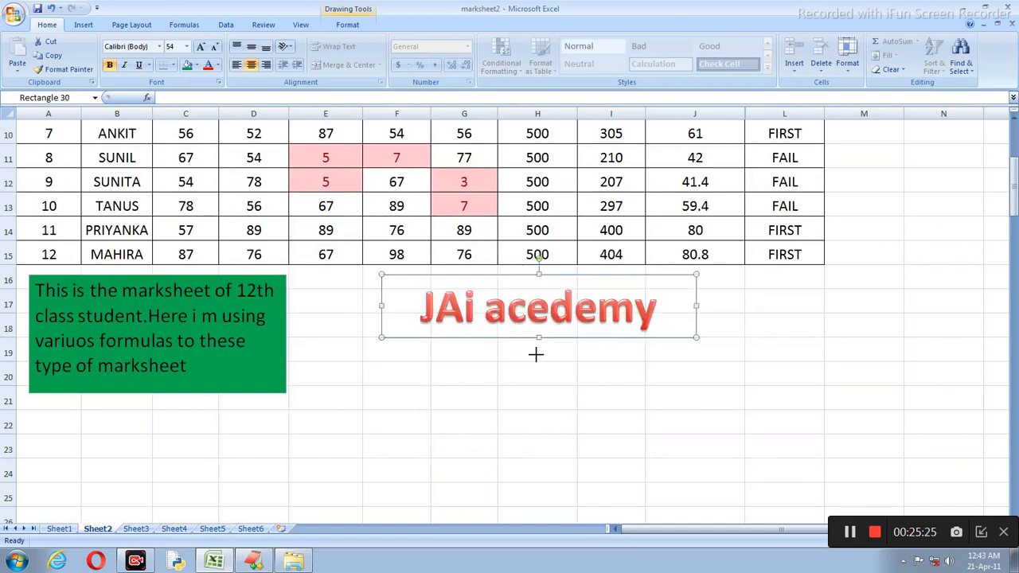
left_click(486, 390)
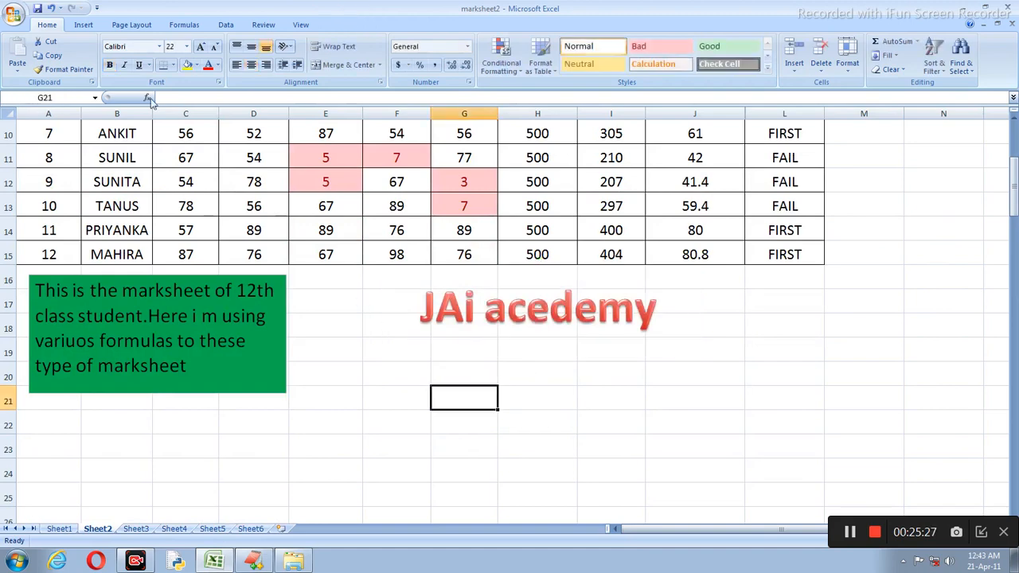
left_click(526, 316)
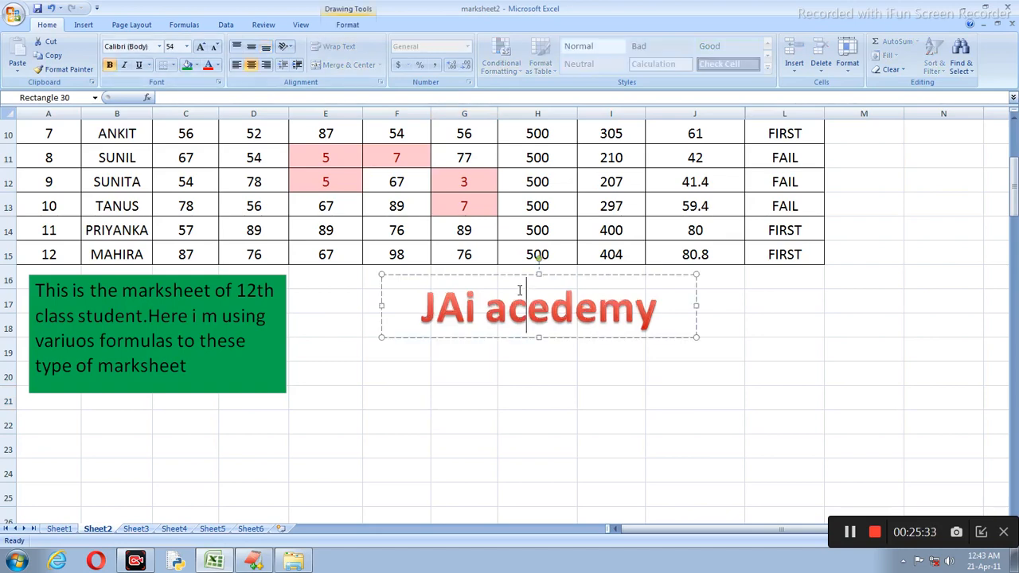
scroll(334, 324, "up", 3)
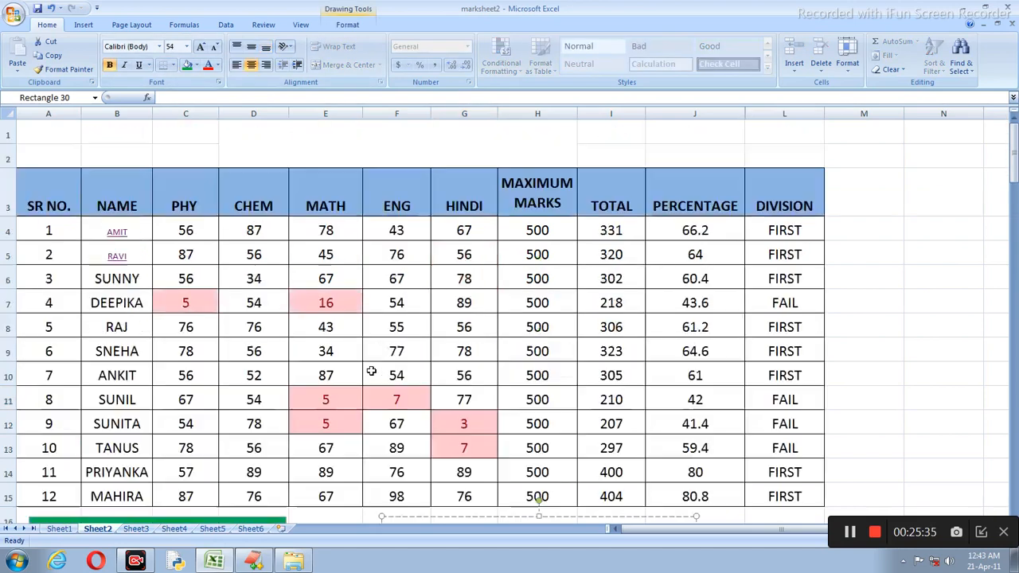
Step: Insert a second WordArt in a red style lower on the sheet
left_click(393, 171)
scroll(416, 300, "down", 8)
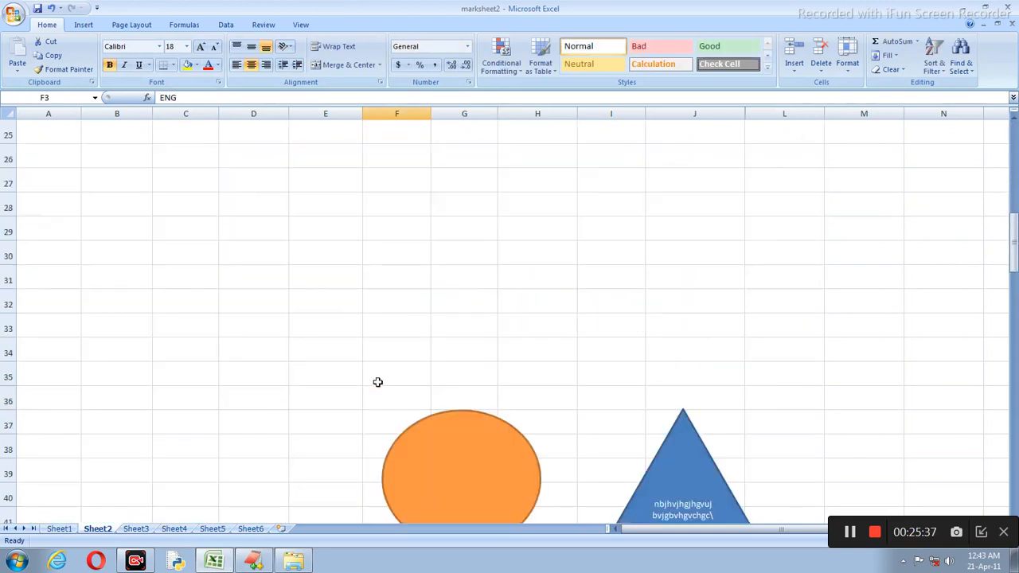
left_click(255, 211)
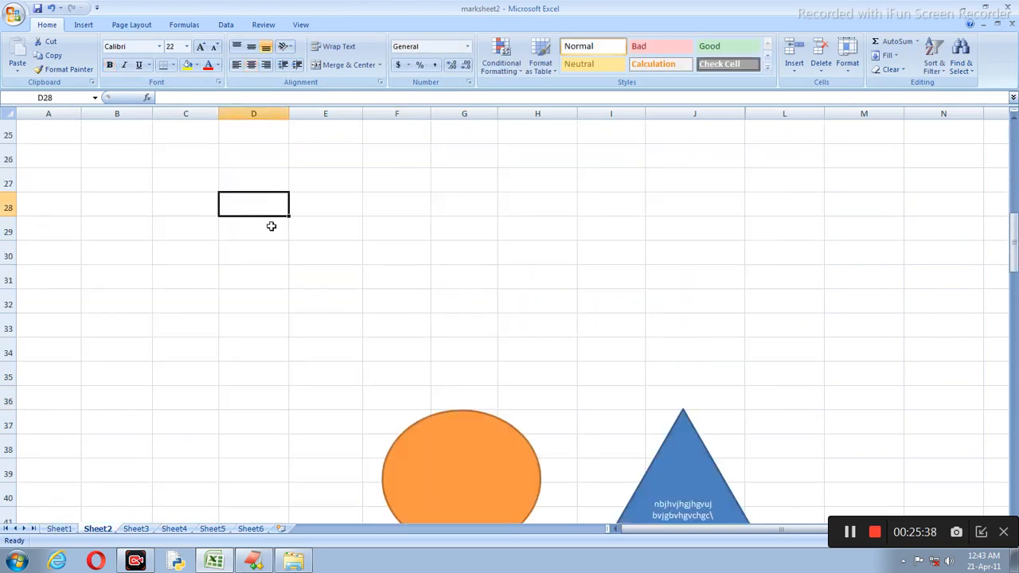
left_click(84, 25)
left_click(504, 51)
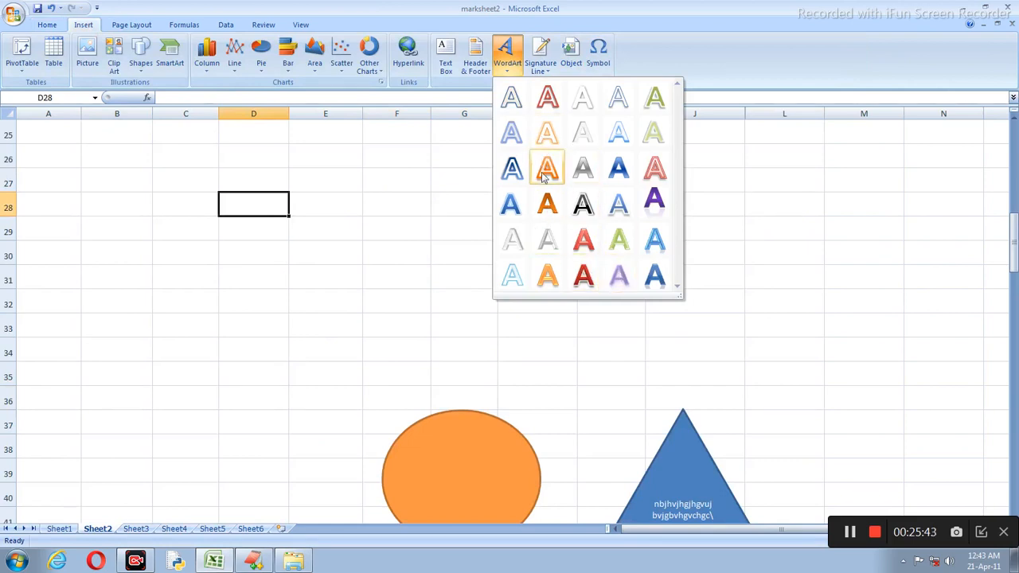
left_click(574, 269)
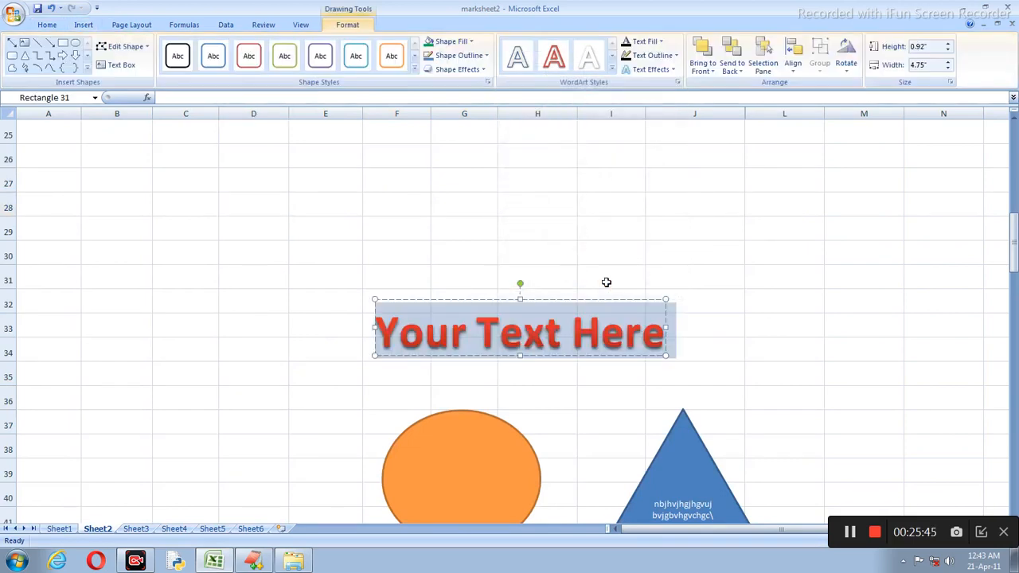
Step: Replace its placeholder with the filler letters 'hjdgvfdshgfkhfgikfhdgifdghjogjhoi'
key("Delete")
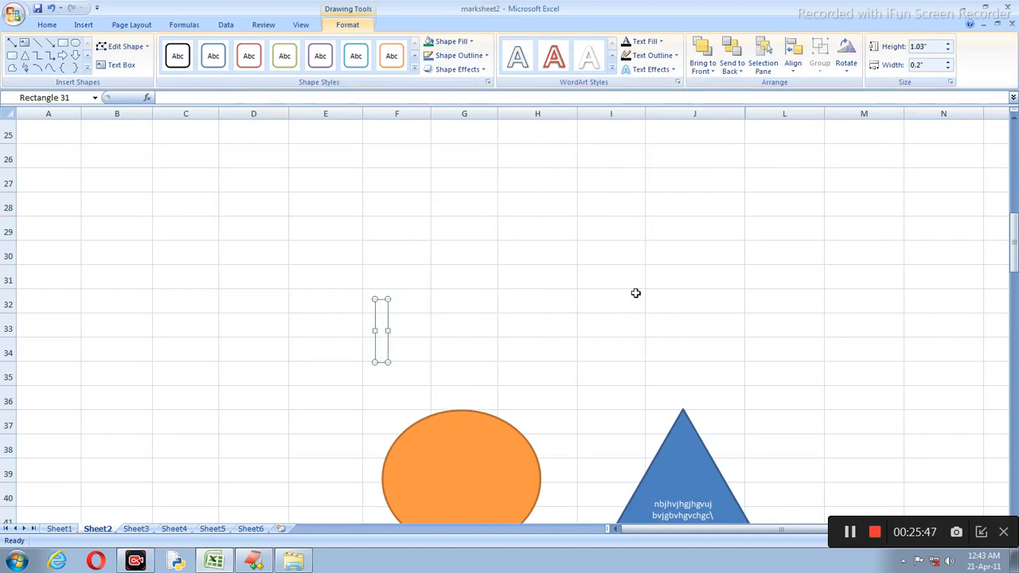
type("hjdgvfdshgfkhfgikfhdgifdghjogjhoi")
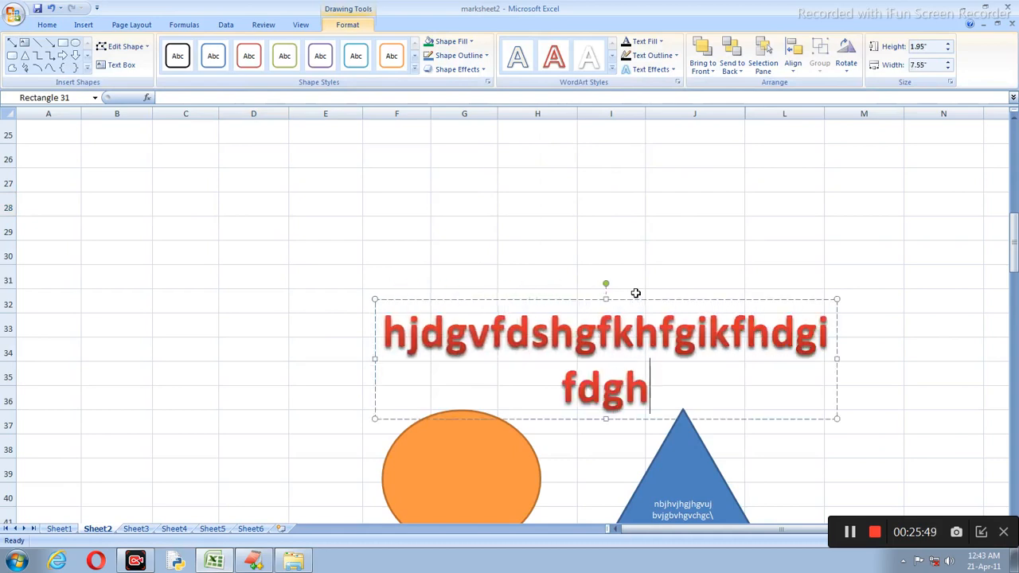
left_click(334, 178)
scroll(245, 169, "up", 2)
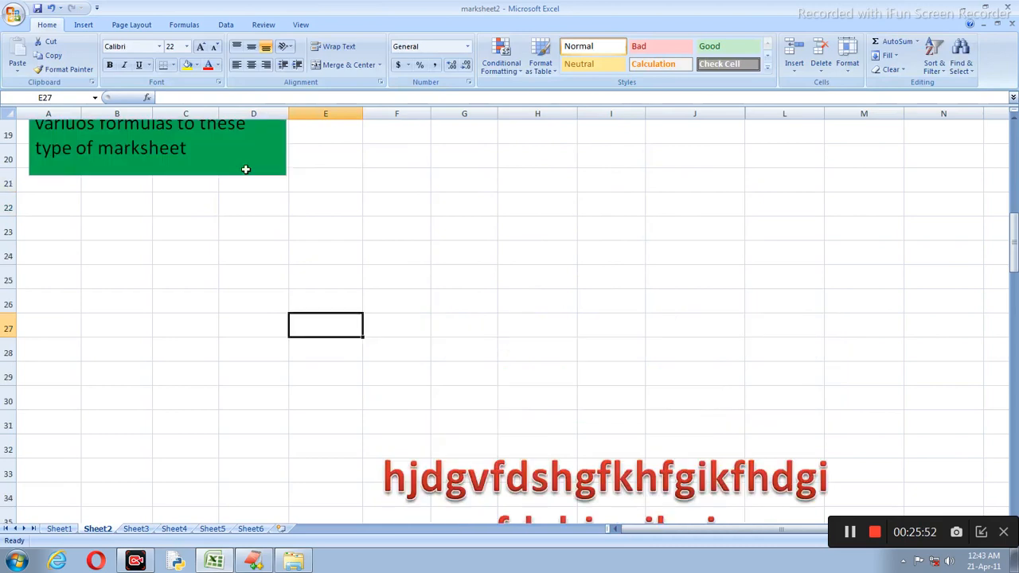
left_click(83, 25)
scroll(604, 227, "up", 5)
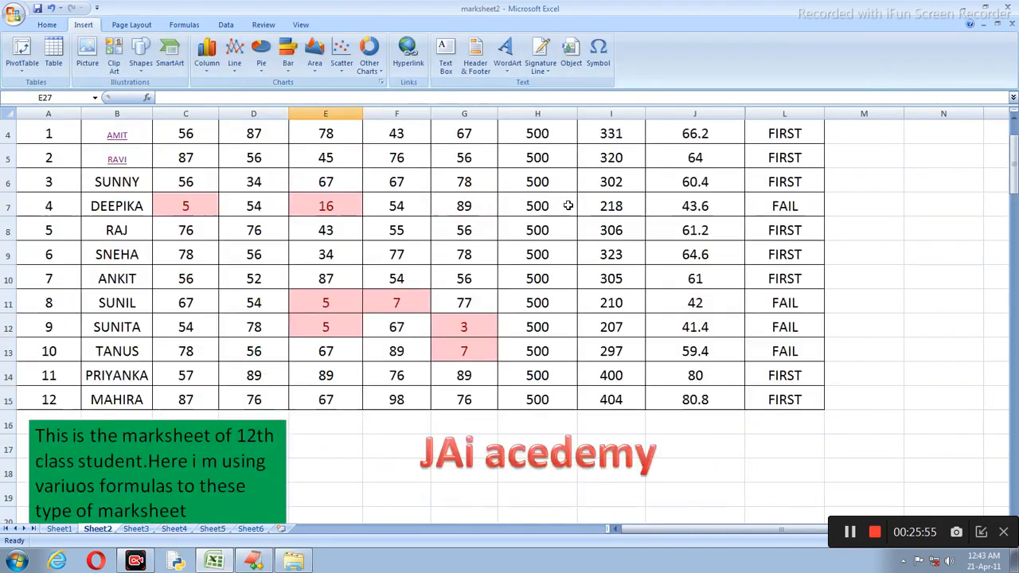
scroll(571, 206, "down", 3)
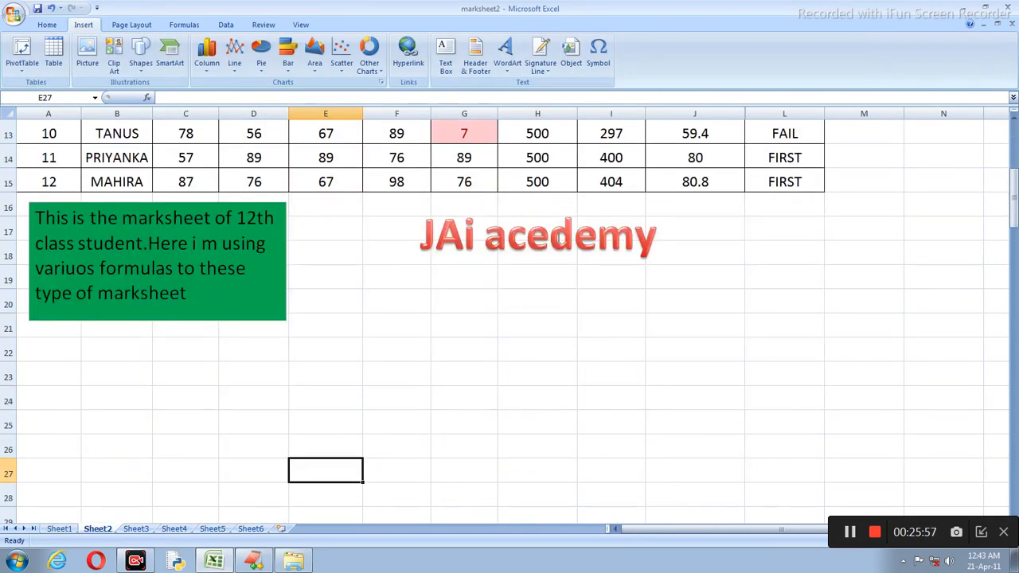
Step: Shift the JAi acedemy WordArt left beside the green note and select I18:L20
left_click(550, 236)
left_click_drag(489, 204, 396, 207)
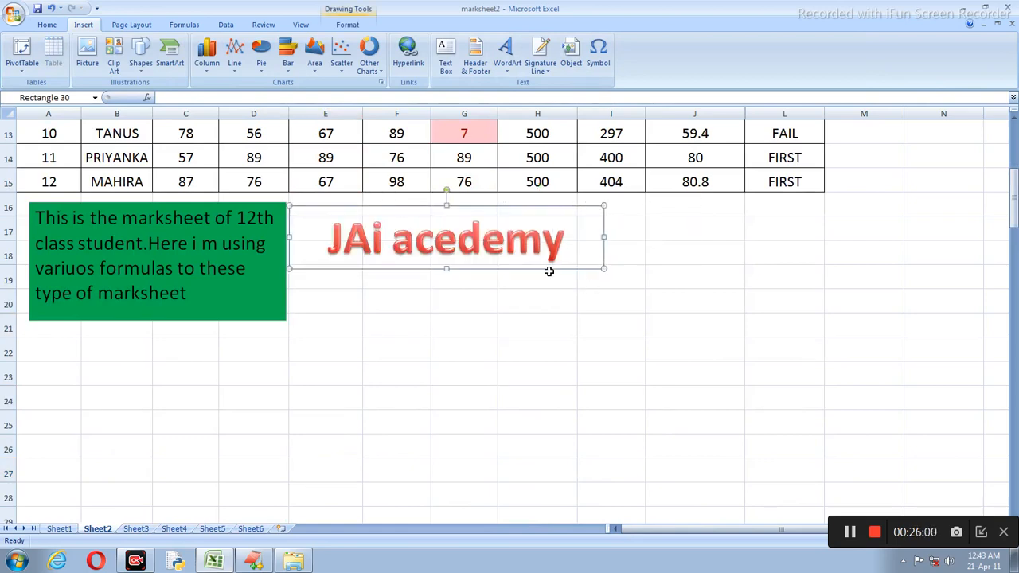
left_click(655, 253)
left_click_drag(624, 246, 775, 294)
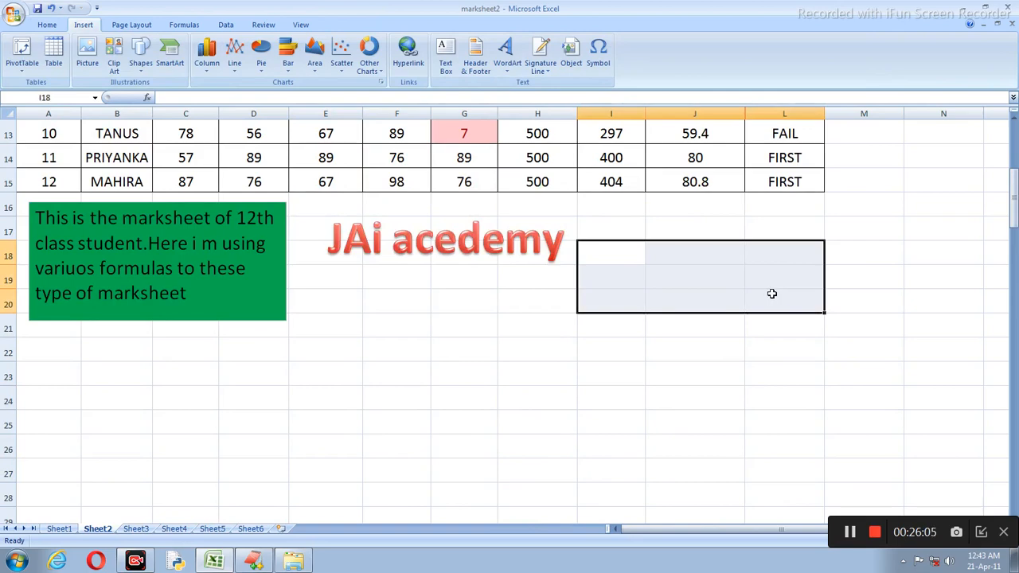
scroll(774, 294, "up", 2)
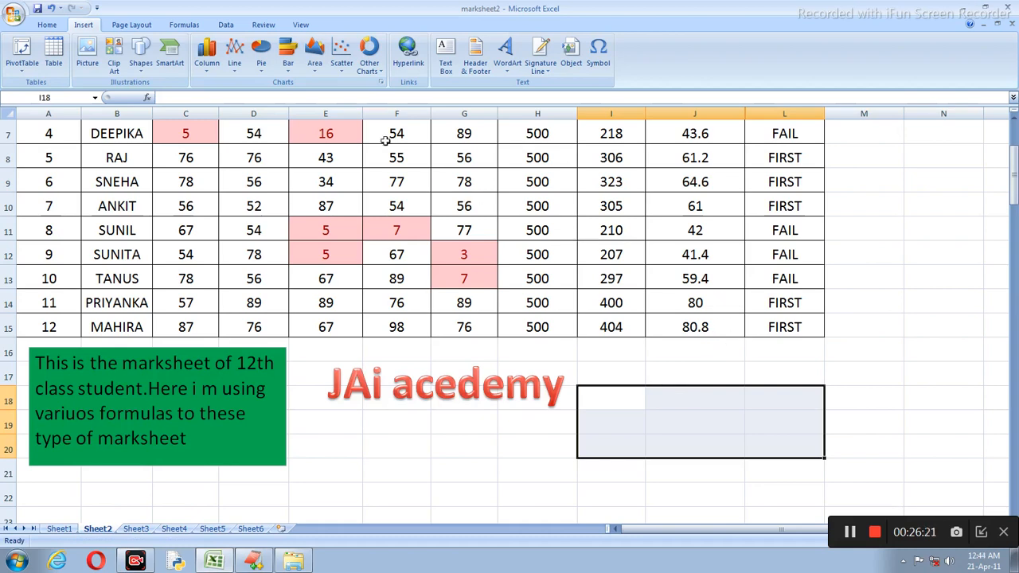
Step: Insert a signature line for the signer titled 'Director Of Jai Acedemy'
left_click(547, 51)
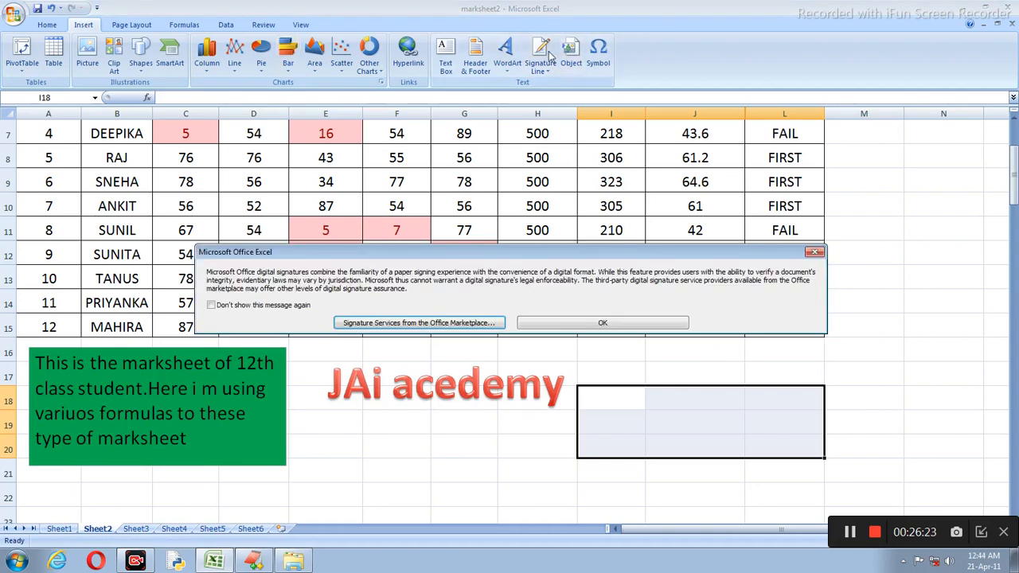
left_click(660, 326)
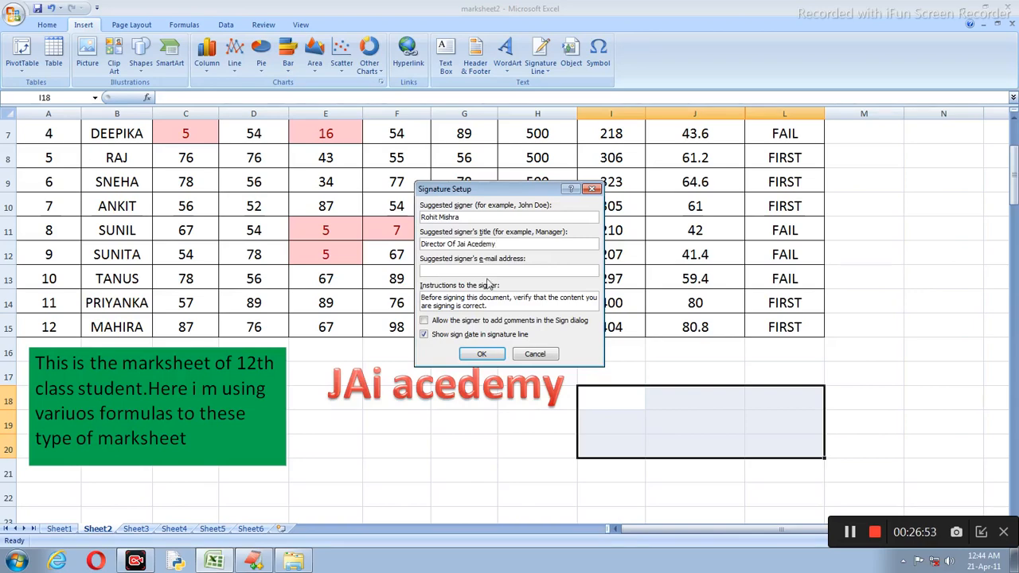
left_click(490, 355)
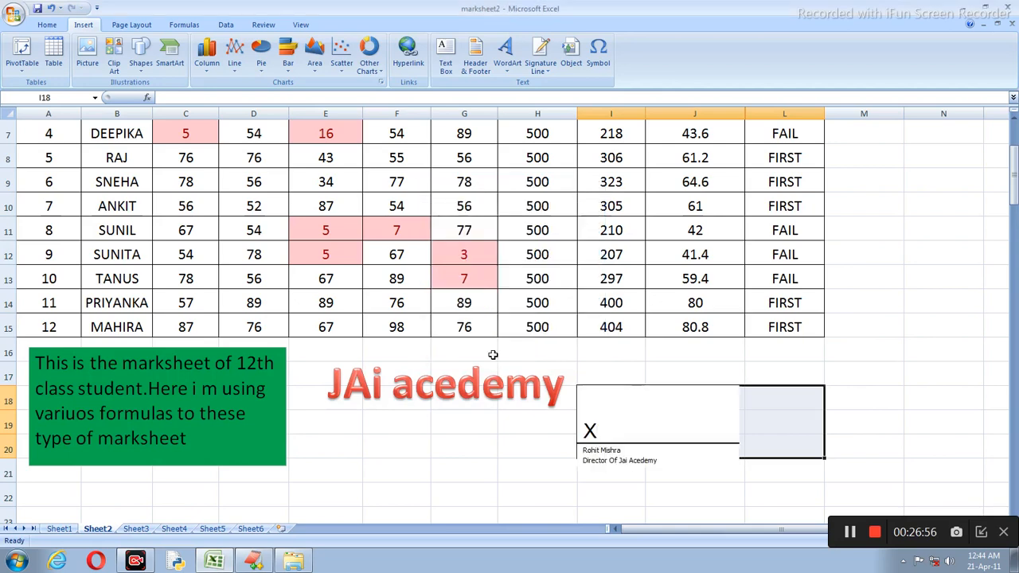
Step: Widen the signature line to the right so it reaches column L
left_click(641, 407)
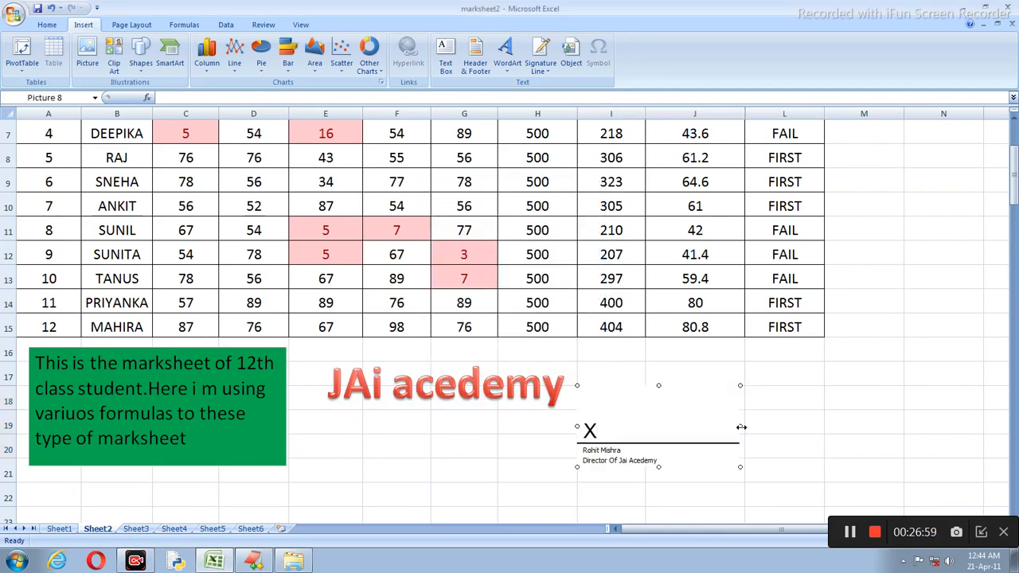
left_click_drag(740, 425, 814, 426)
left_click(560, 472)
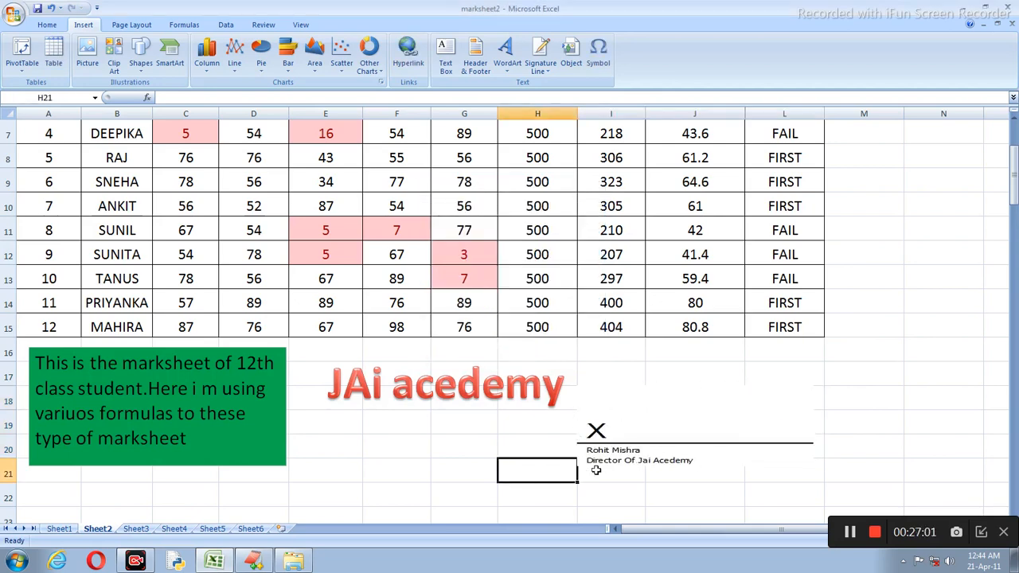
left_click(673, 414)
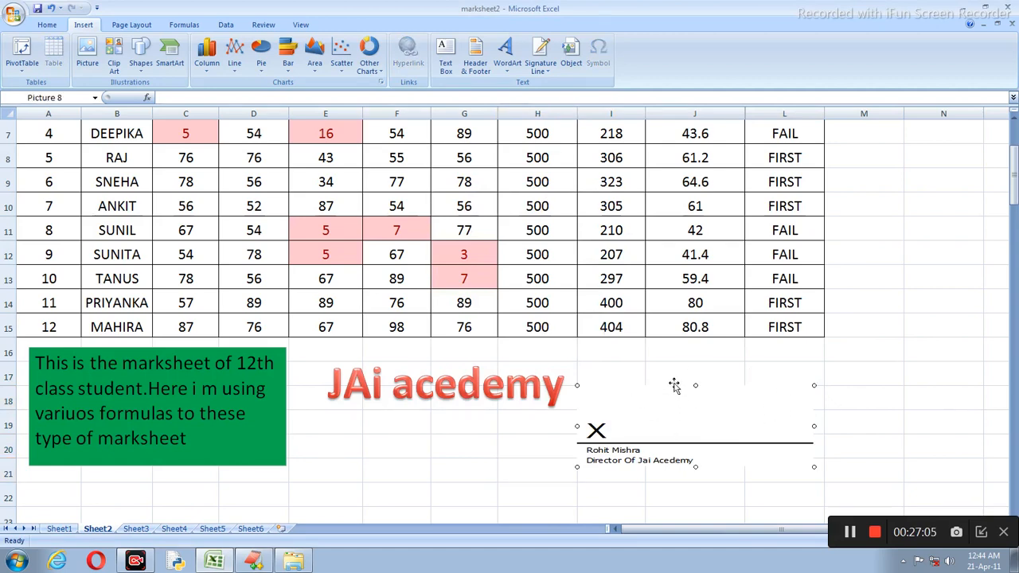
left_click(673, 386)
left_click(668, 400)
left_click(521, 440)
Step: Select an empty cell below the signature, then launch Paint from the Start menu
scroll(521, 440, "up", 2)
scroll(478, 374, "down", 5)
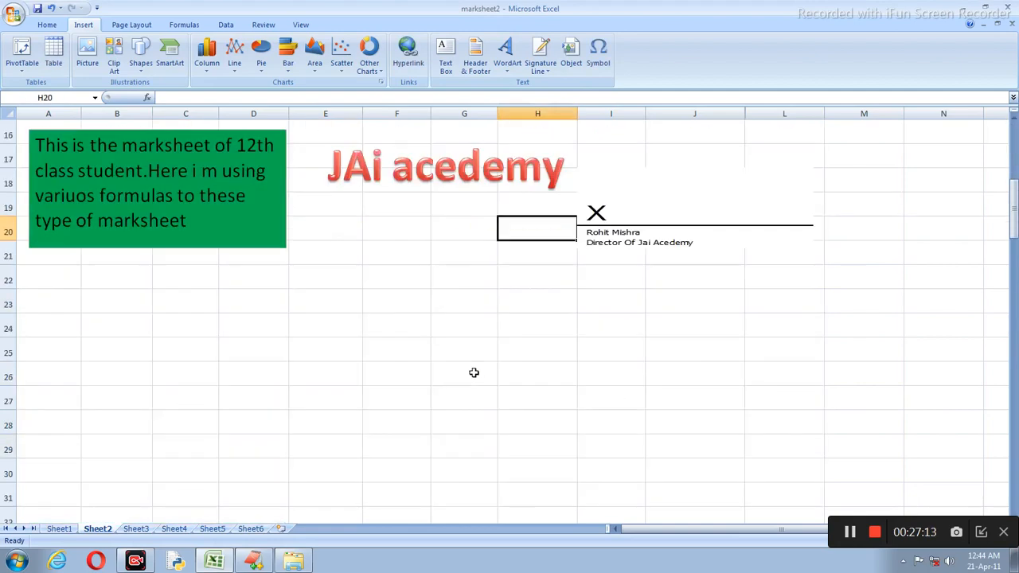
left_click(526, 354)
scroll(526, 353, "up", 3)
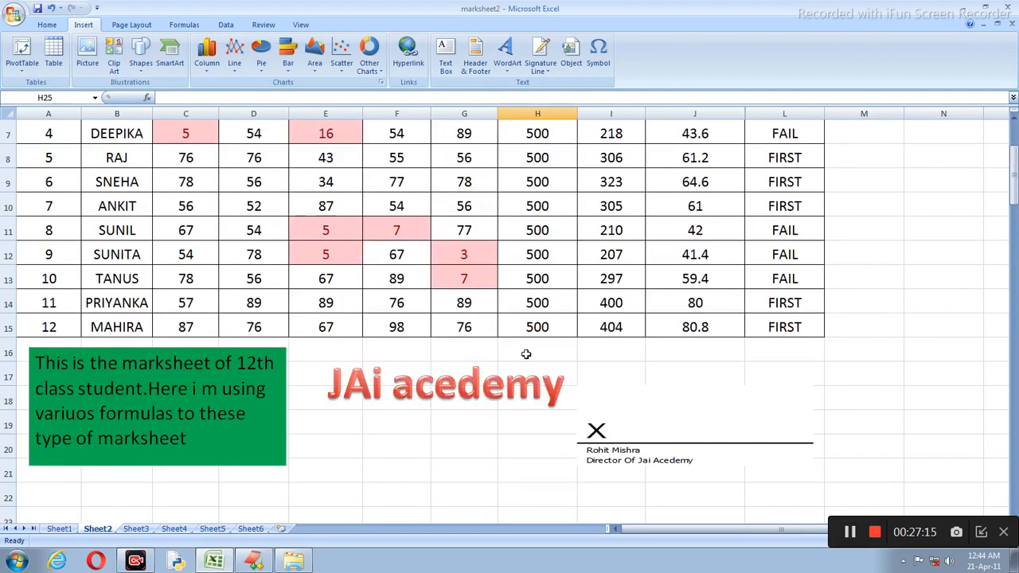
scroll(515, 183, "down", 3)
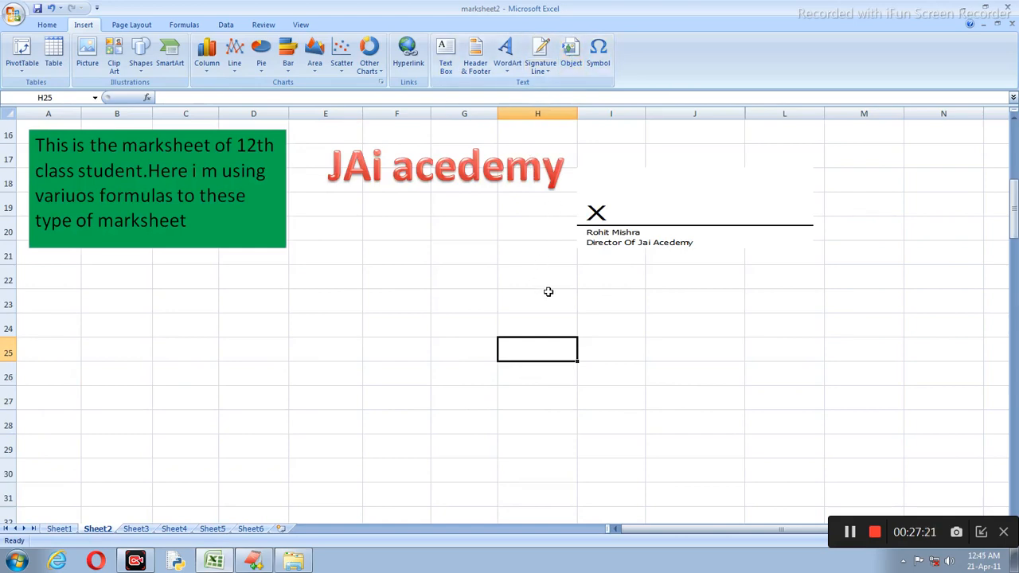
scroll(549, 291, "down", 3)
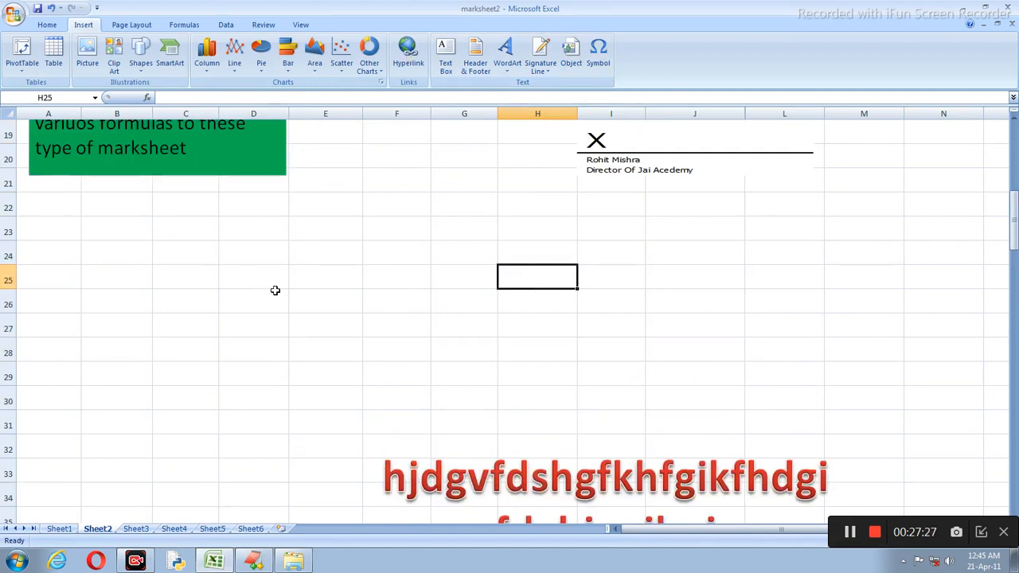
left_click(15, 561)
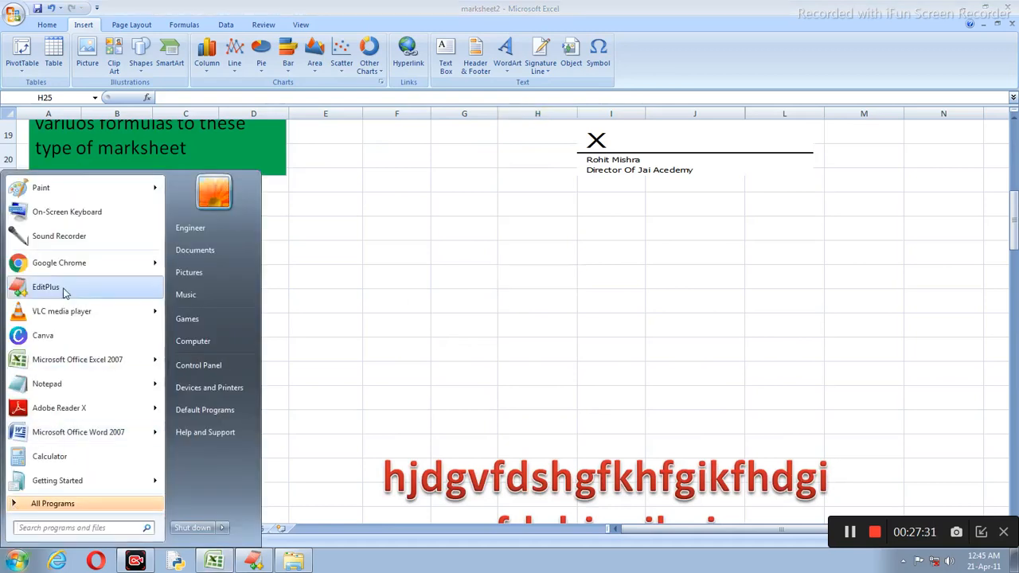
left_click(46, 199)
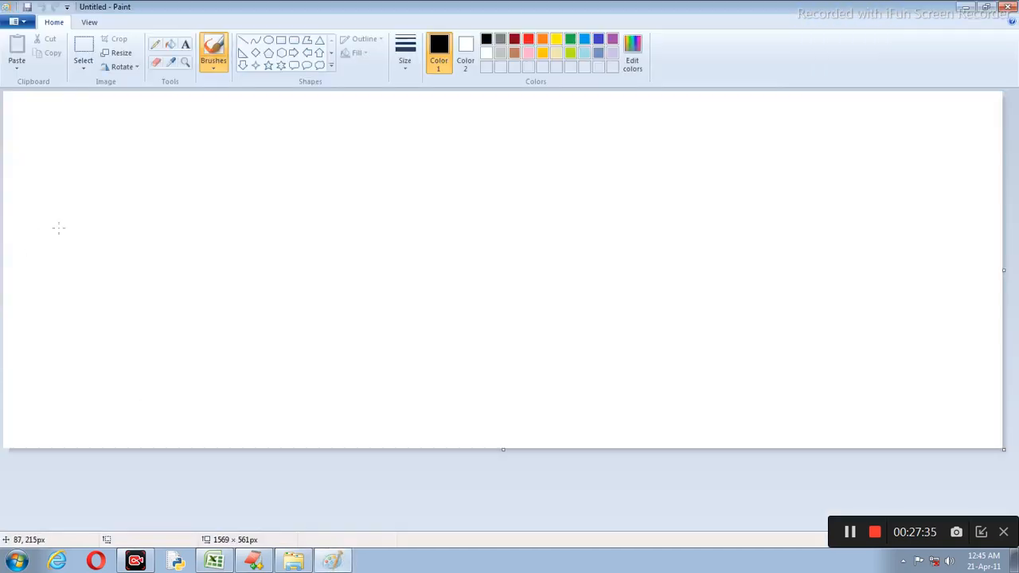
Step: Draw the remaining black ovals on the Paint canvas
left_click(269, 41)
left_click_drag(176, 140, 213, 174)
left_click_drag(126, 179, 157, 217)
mouse_move(187, 213)
left_mouse_down()
mouse_move(241, 259)
mouse_move(318, 297)
left_mouse_up()
left_click_drag(297, 188, 374, 236)
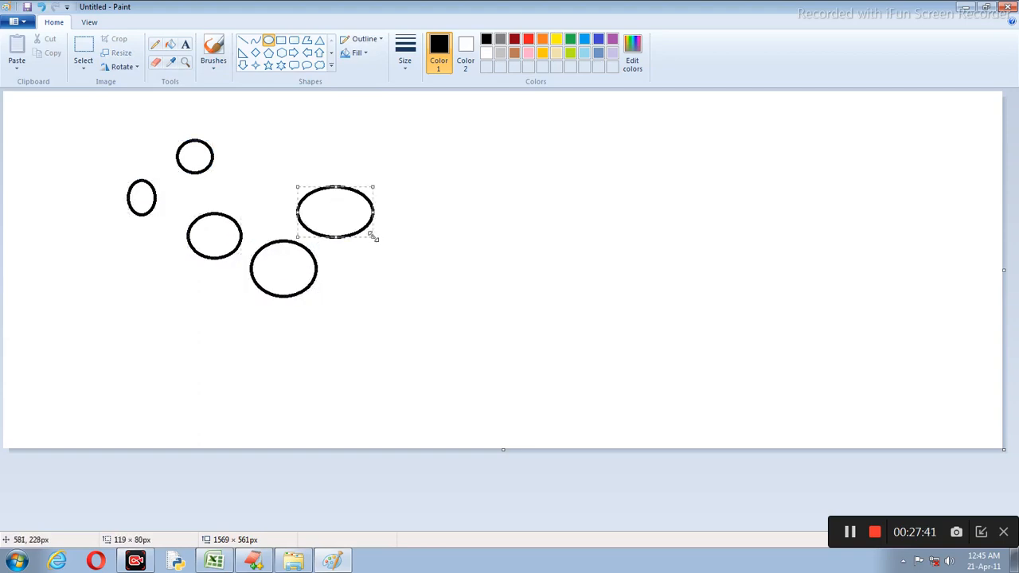
left_click(278, 358)
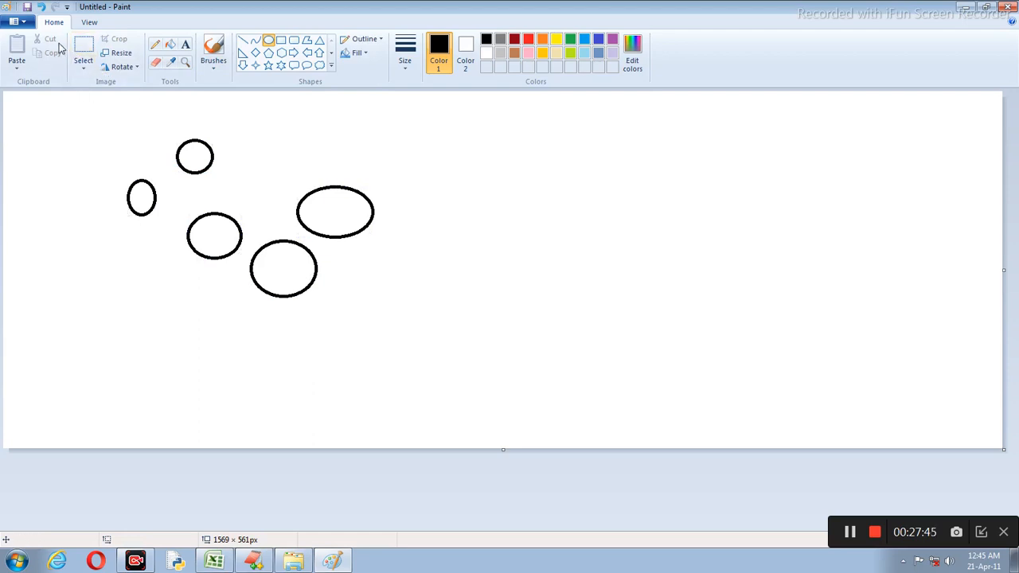
Step: Select the area around all five ovals and copy it
left_click(84, 50)
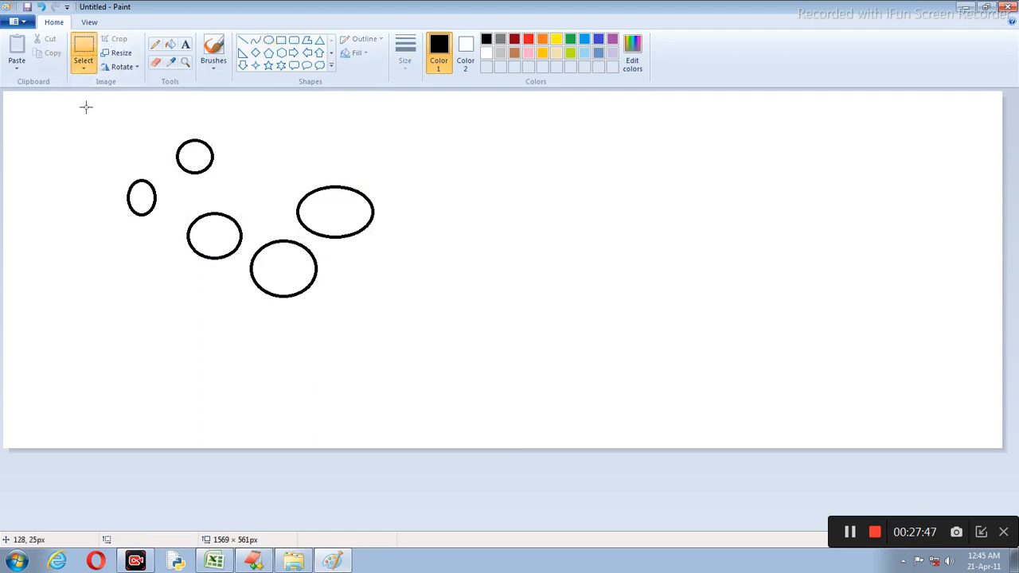
left_click_drag(86, 107, 422, 337)
right_click(370, 296)
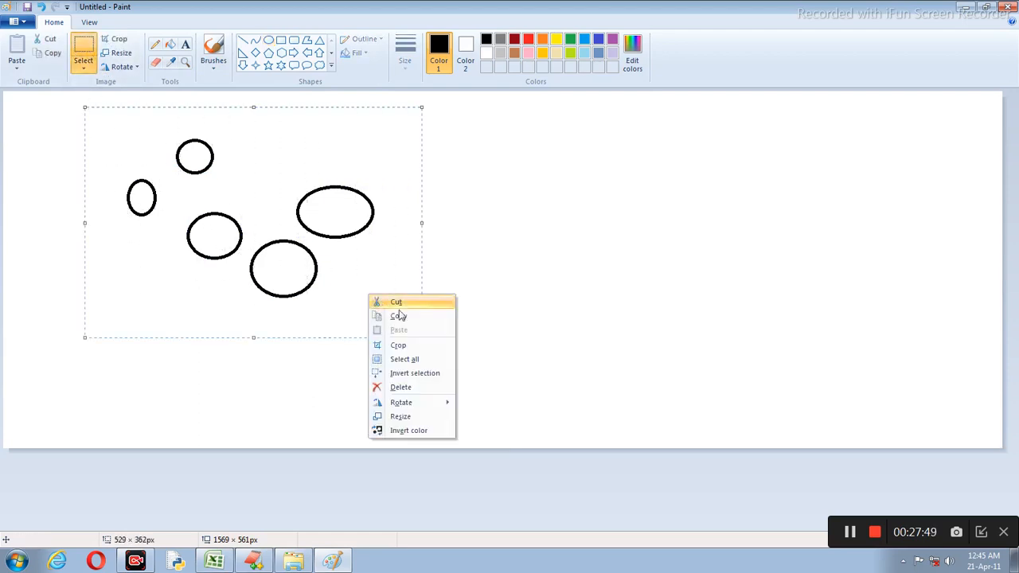
left_click(399, 316)
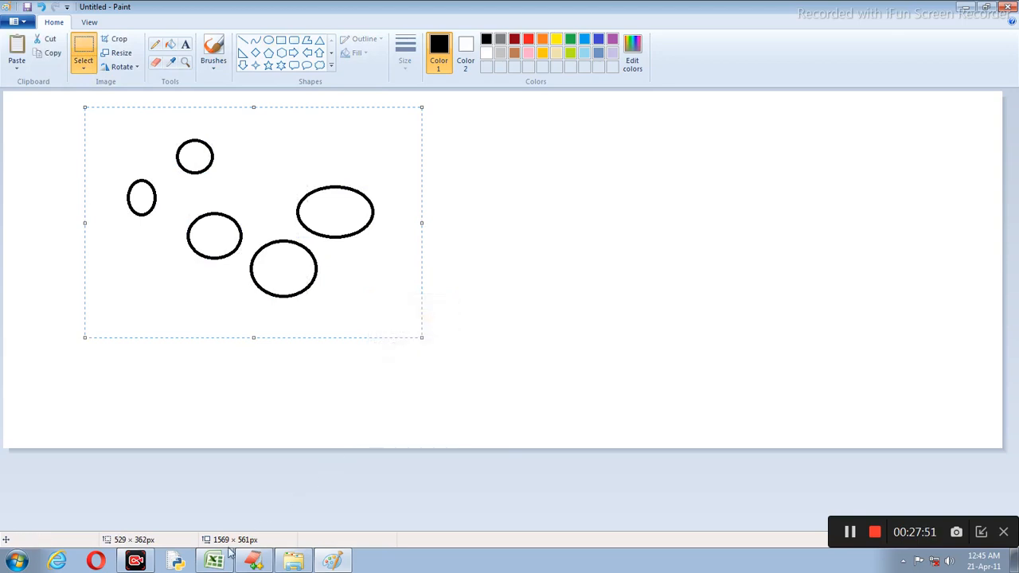
Step: Return to the Excel marksheet and bring up paste options at cell C24
left_click(215, 562)
left_click(136, 214)
right_click(163, 252)
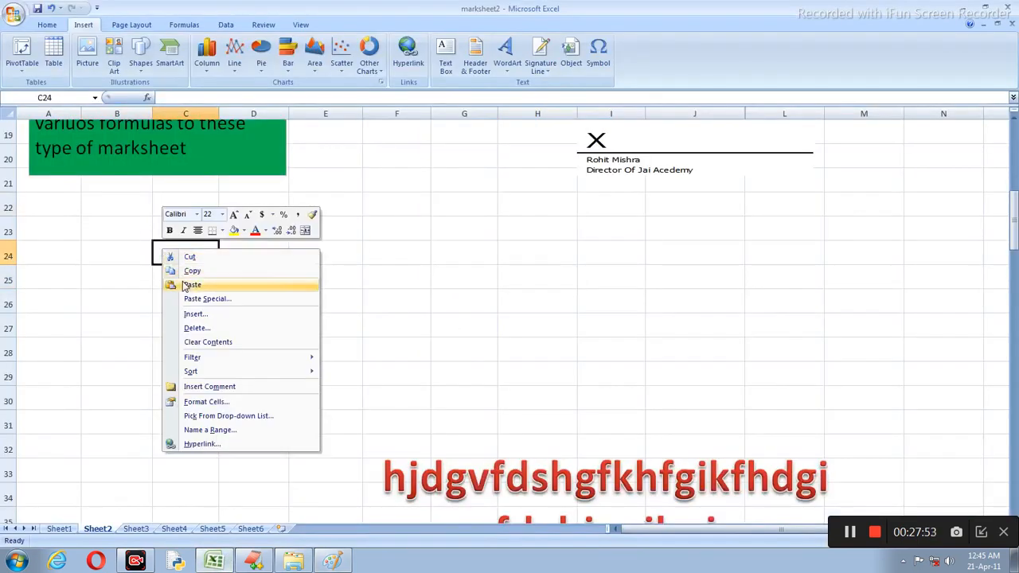
left_click(196, 287)
scroll(285, 326, "up", 4)
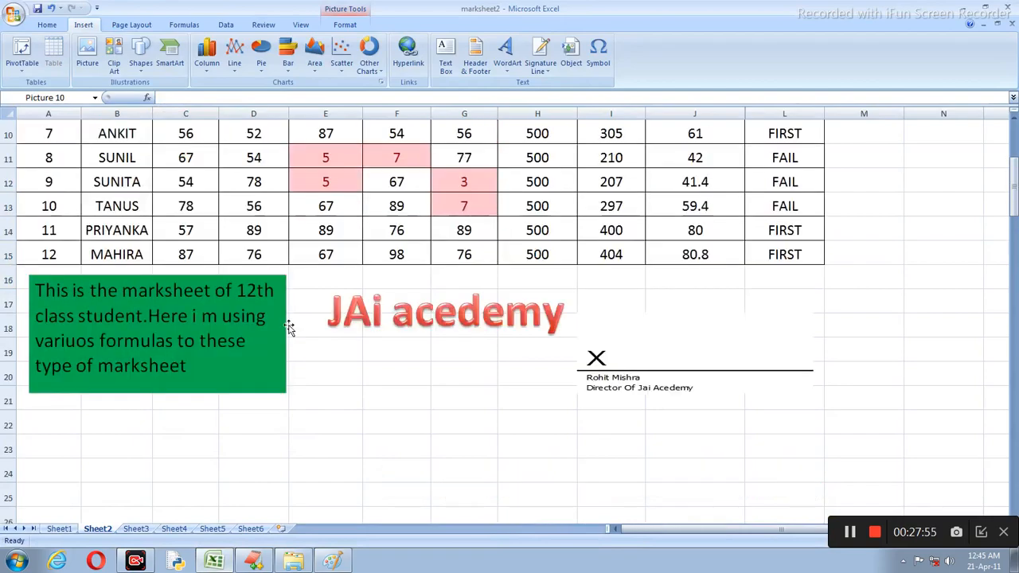
scroll(289, 323, "down", 7)
scroll(262, 285, "up", 9)
scroll(230, 406, "down", 8)
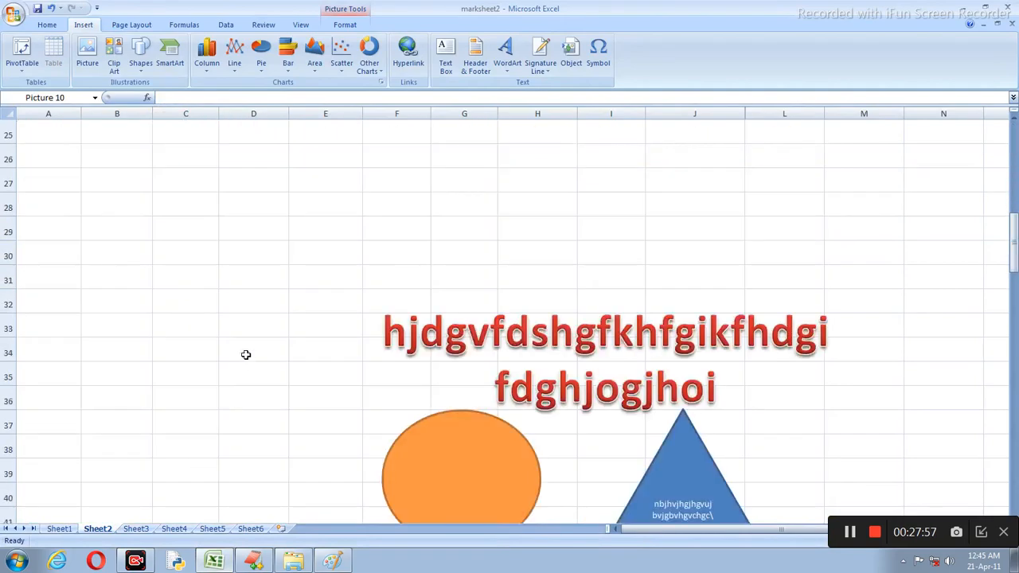
scroll(246, 353, "up", 6)
scroll(216, 285, "down", 4)
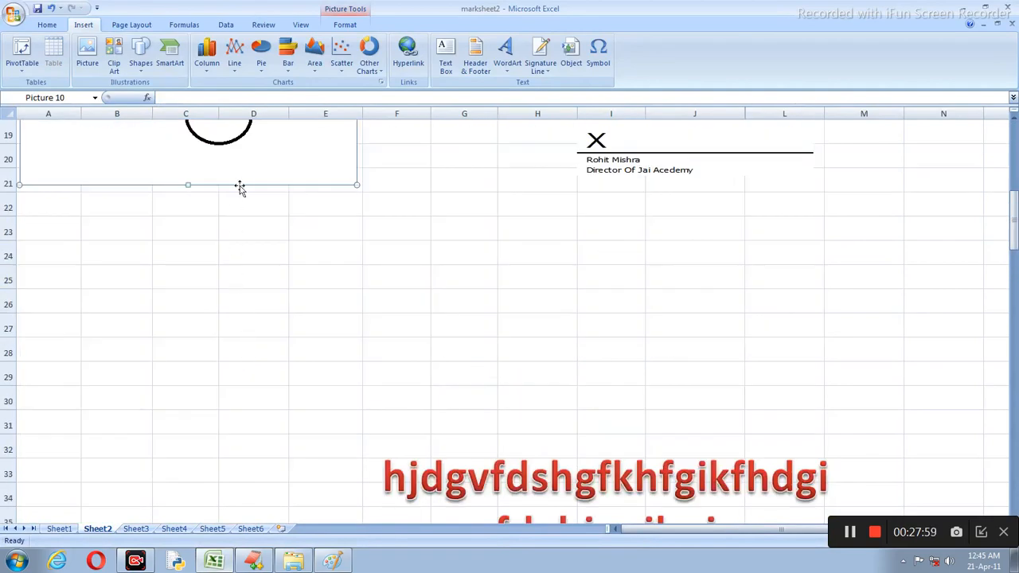
left_click_drag(210, 266, 203, 451)
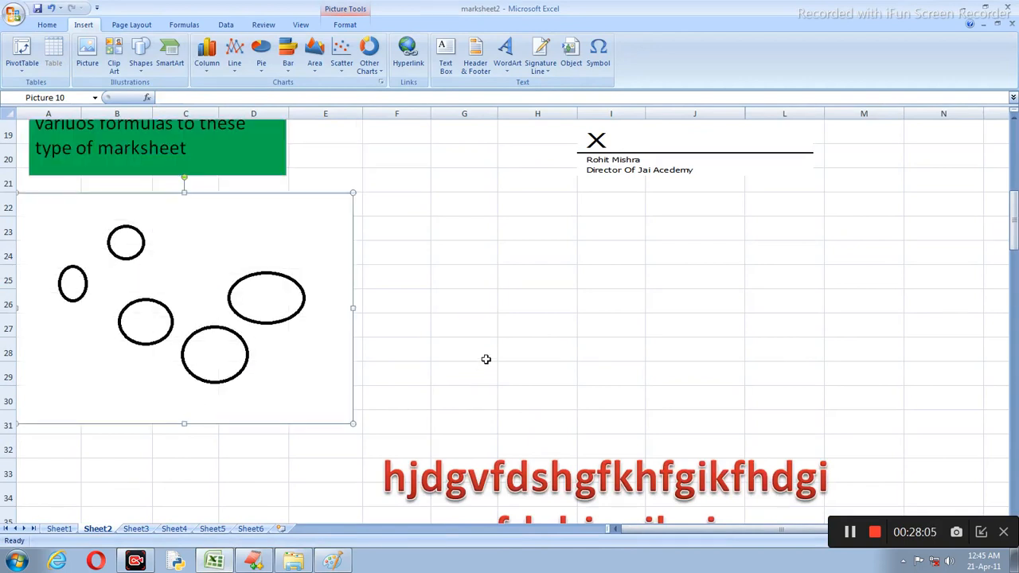
key("Delete")
left_click(279, 339)
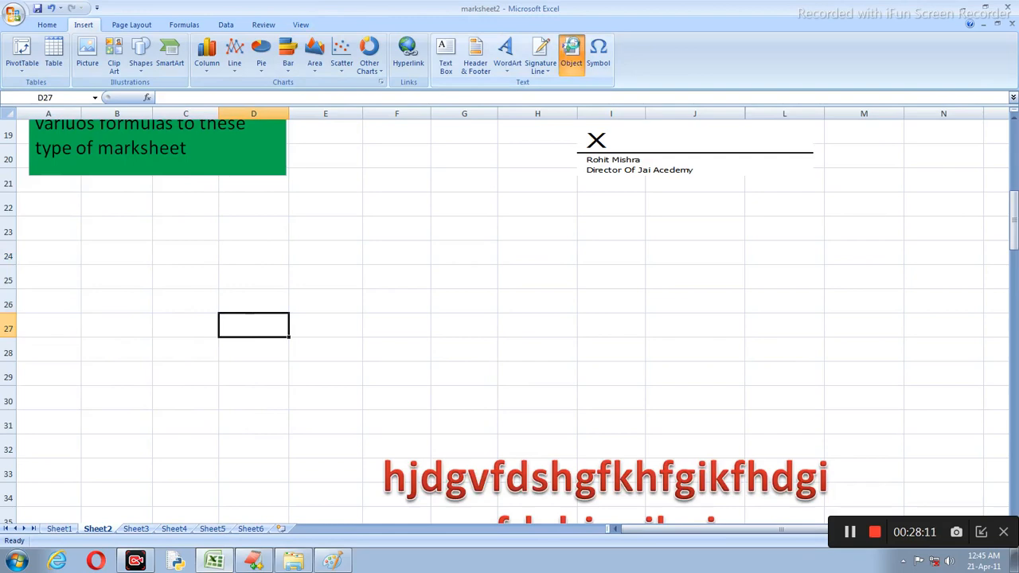
Step: Embed a new Bitmap Image object in the marksheet
left_click(572, 55)
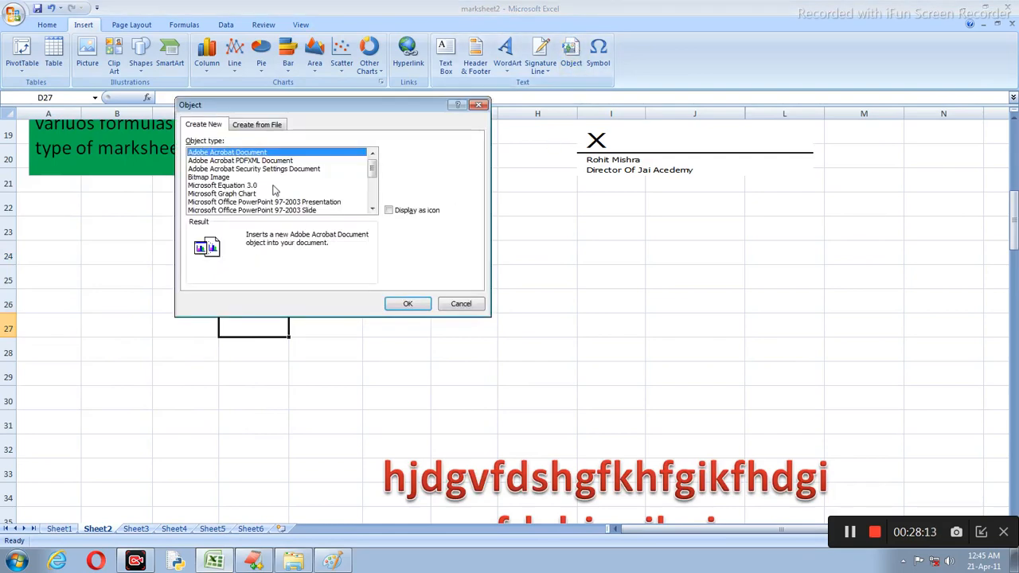
left_click(211, 177)
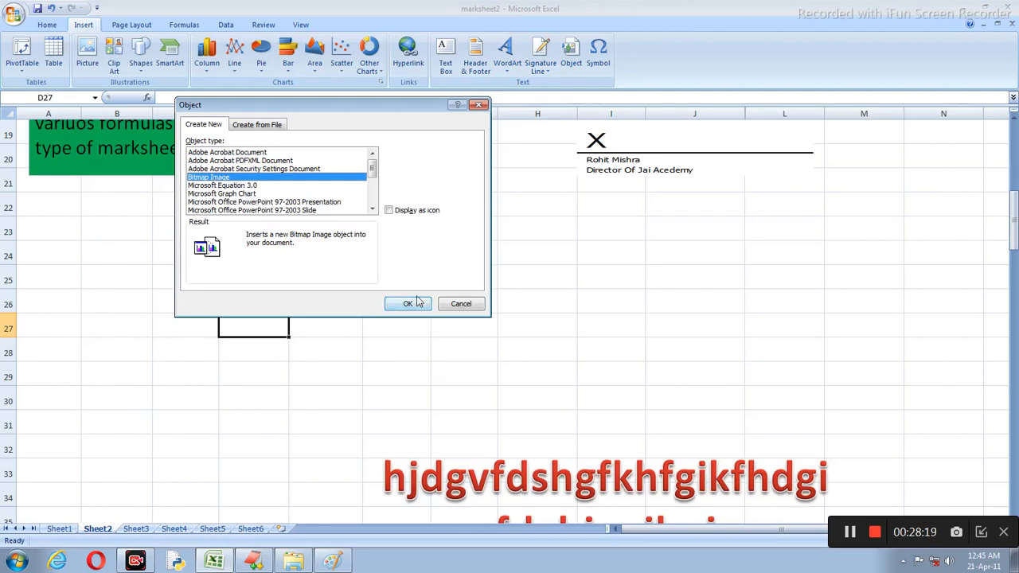
left_click(407, 303)
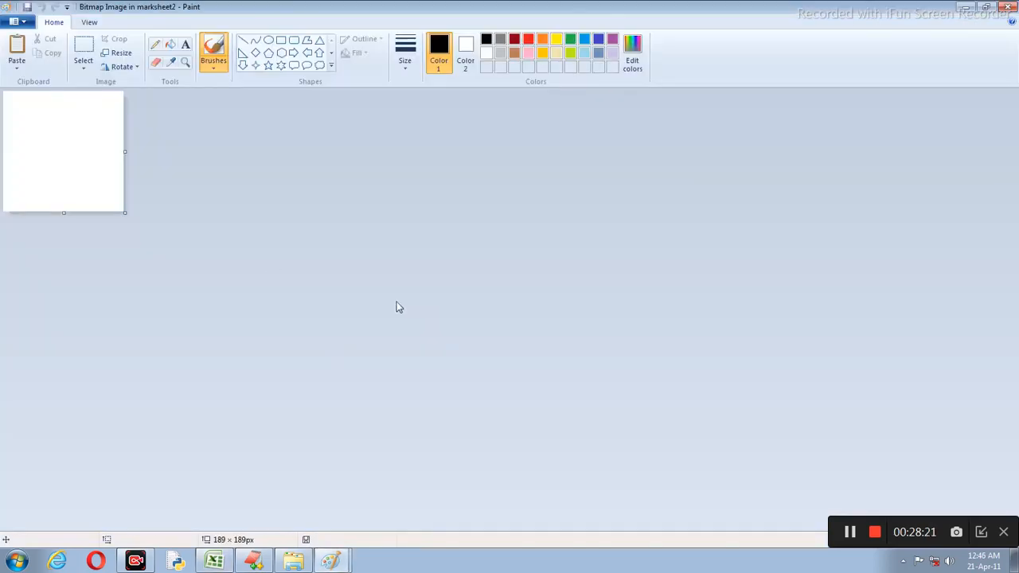
Step: Enlarge the canvas and try a first star, then undo the attempt
left_click_drag(127, 214, 535, 372)
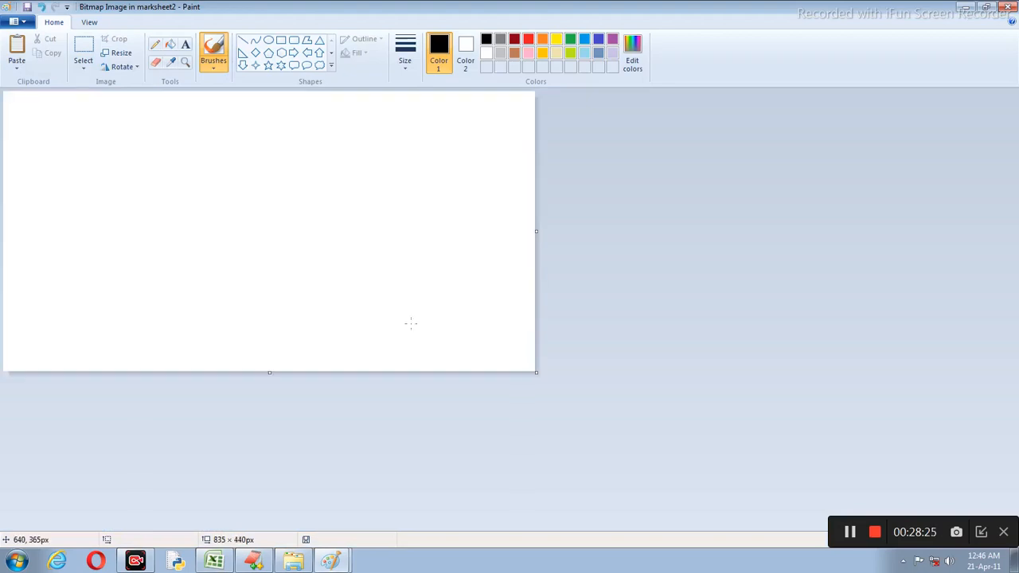
left_click(268, 65)
left_click_drag(130, 110, 179, 165)
mouse_move(131, 165)
left_mouse_down()
mouse_move(162, 184)
mouse_move(176, 256)
left_mouse_up()
left_click_drag(210, 250, 212, 254)
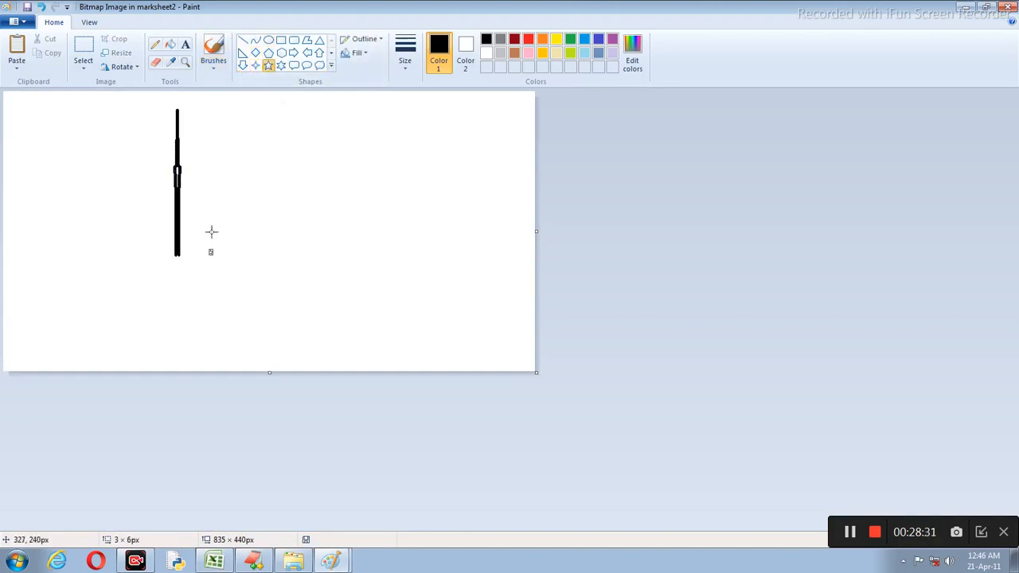
key("ctrl+z")
key("ctrl+z")
key("ctrl+z")
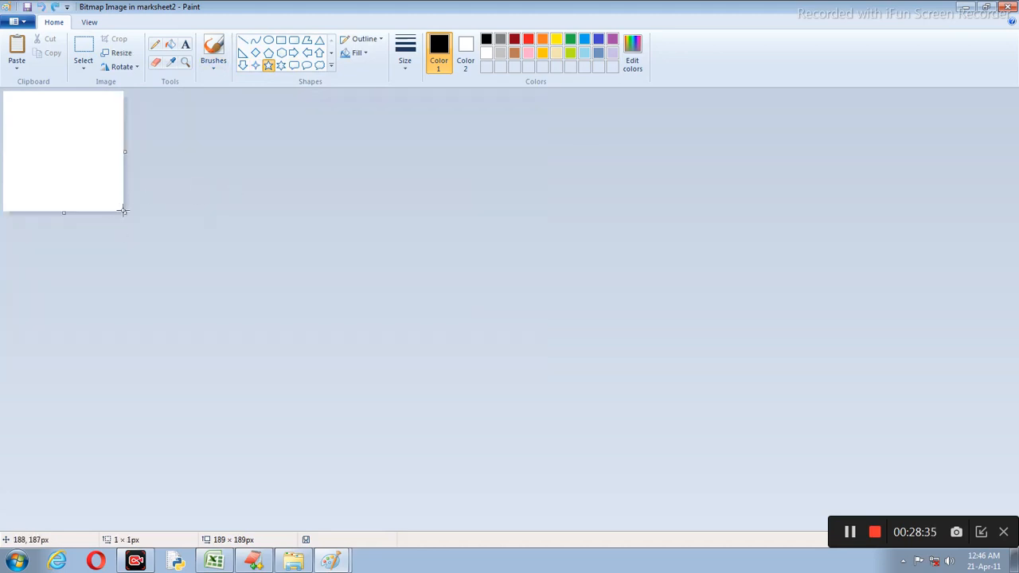
Step: Enlarge the canvas to 974×451px and draw five black five-point star outlines
left_click_drag(124, 214, 625, 380)
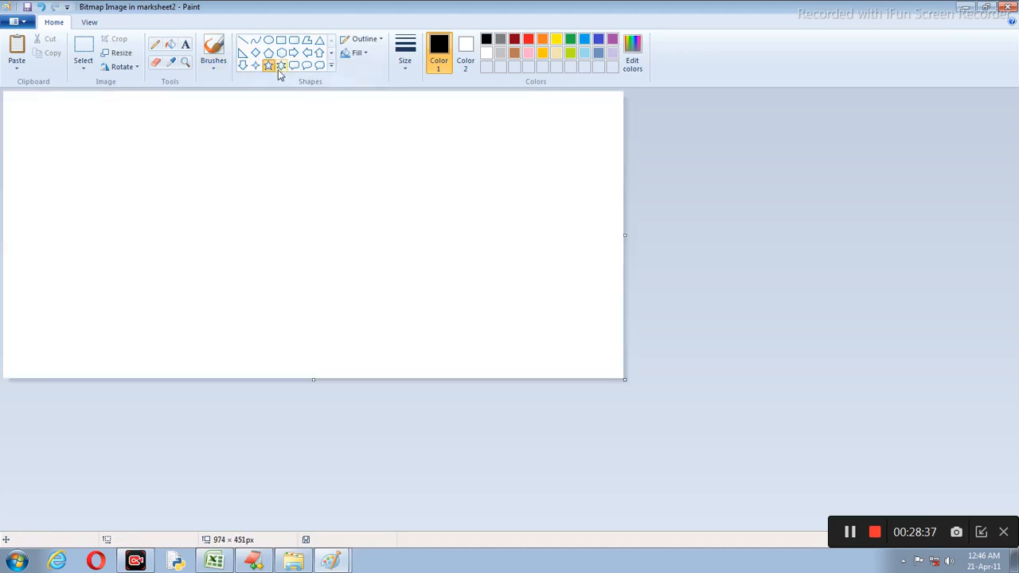
left_click_drag(77, 127, 126, 202)
left_click_drag(189, 152, 253, 203)
left_click_drag(117, 238, 180, 284)
left_click_drag(30, 223, 74, 281)
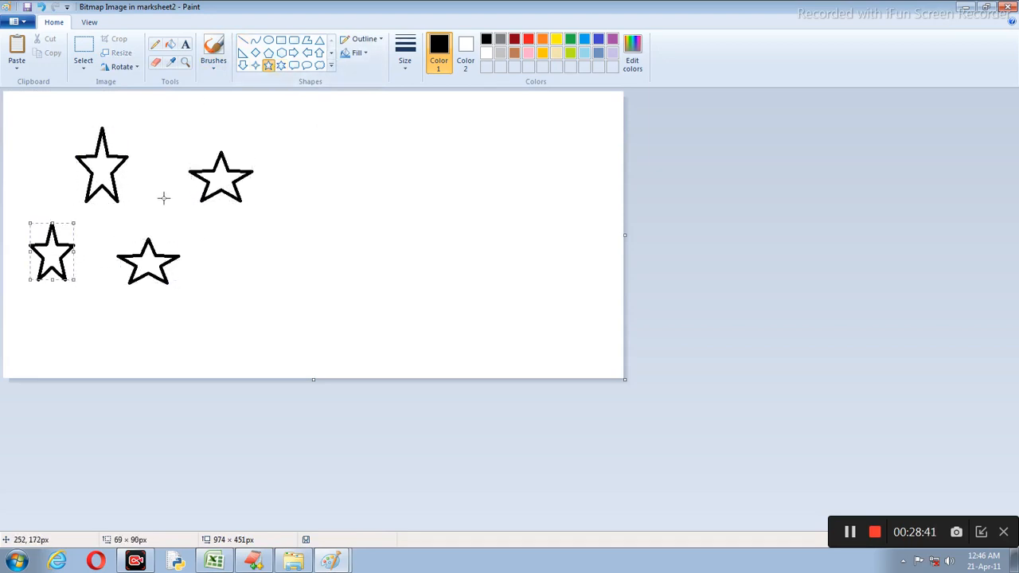
mouse_move(151, 116)
left_mouse_down()
mouse_move(250, 167)
mouse_move(243, 139)
left_mouse_up()
left_click_drag(198, 116, 203, 94)
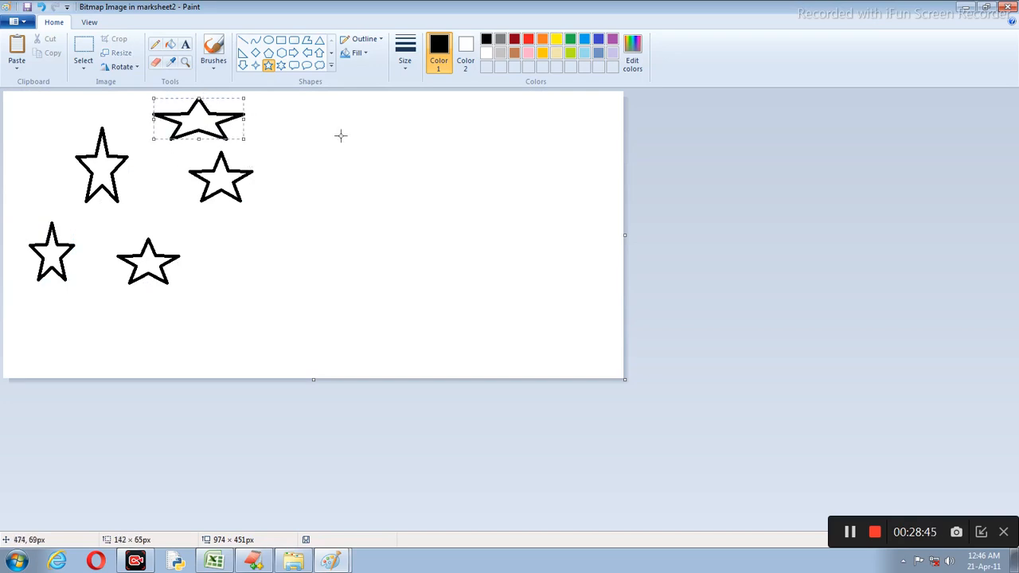
left_click(1011, 7)
Step: Resize the star picture down to a small box over columns D–E and deselect it
scroll(715, 153, "down", 4)
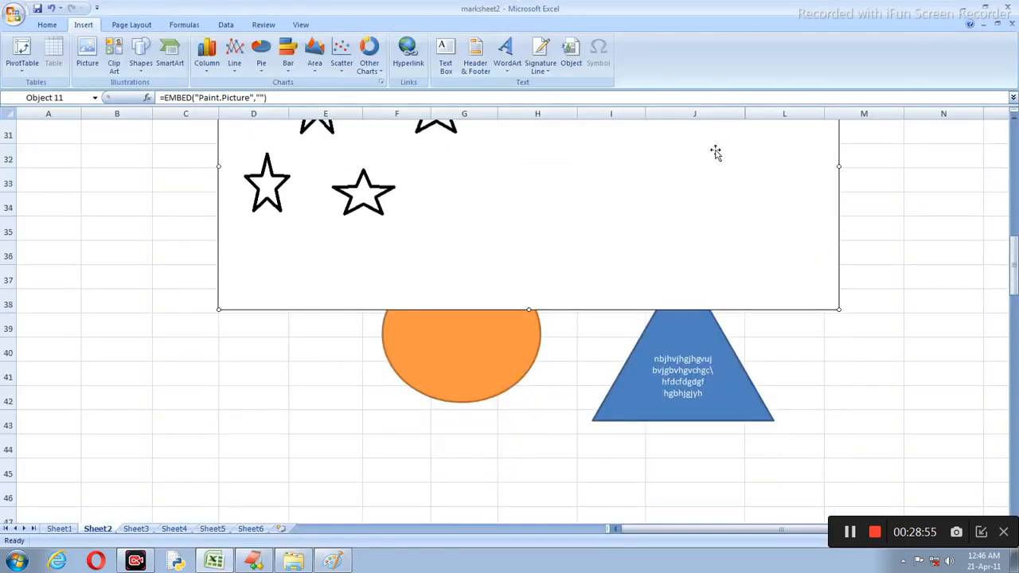
left_click_drag(841, 309, 562, 135)
scroll(513, 228, "up", 3)
scroll(514, 228, "down", 3)
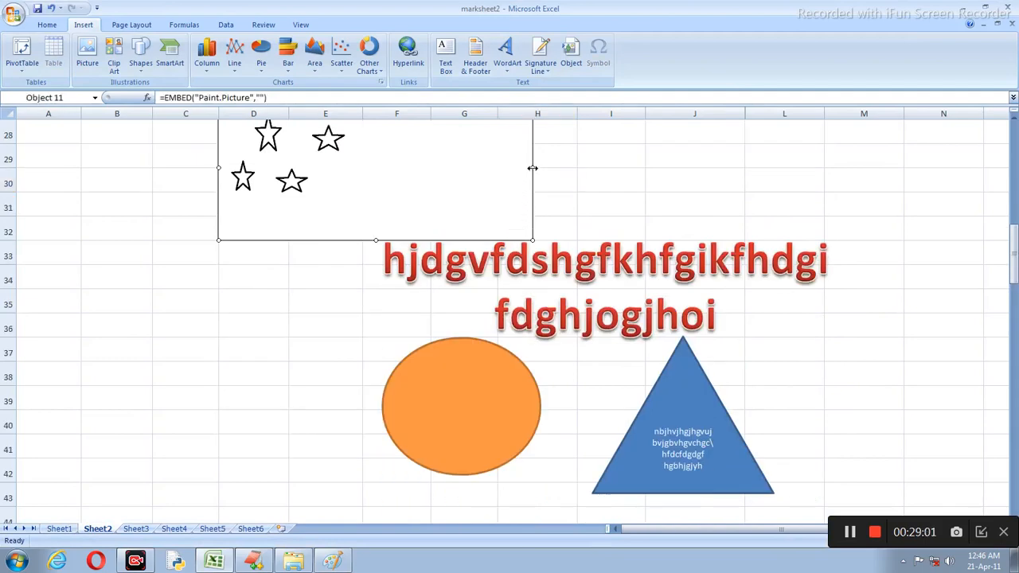
left_click_drag(529, 168, 376, 168)
scroll(496, 171, "up", 1)
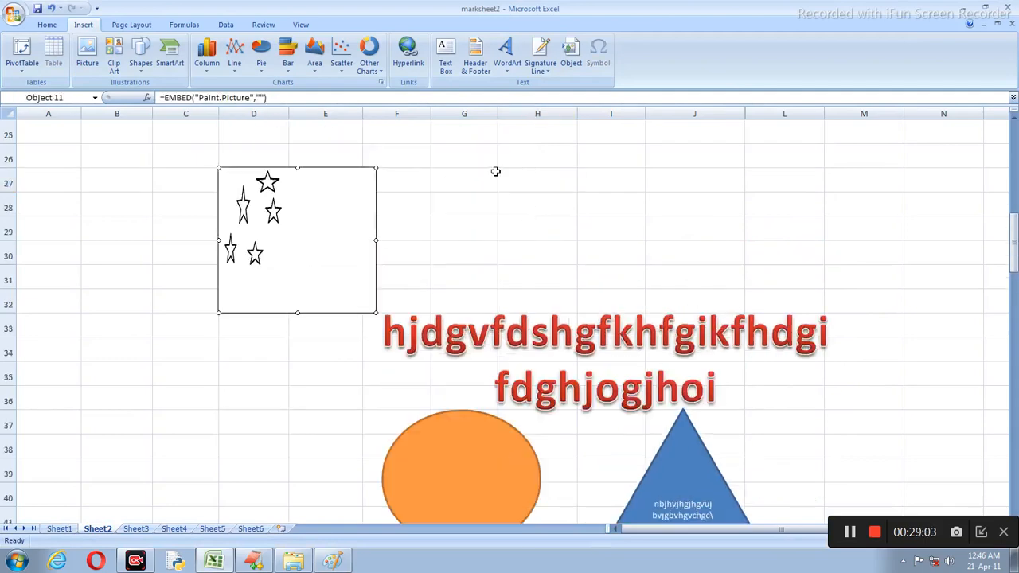
left_click(493, 176)
left_click(505, 277)
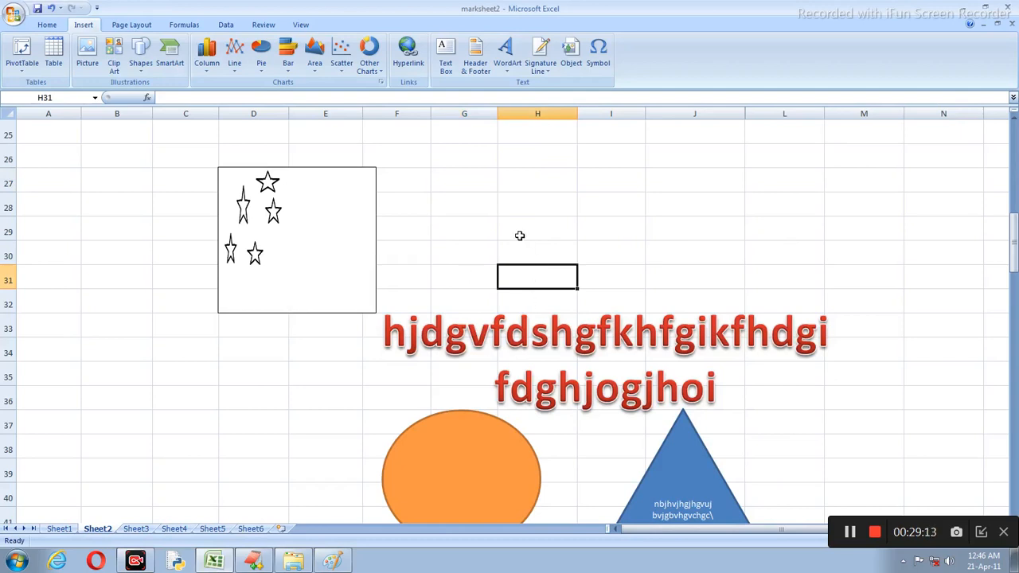
scroll(520, 235, "down", 20)
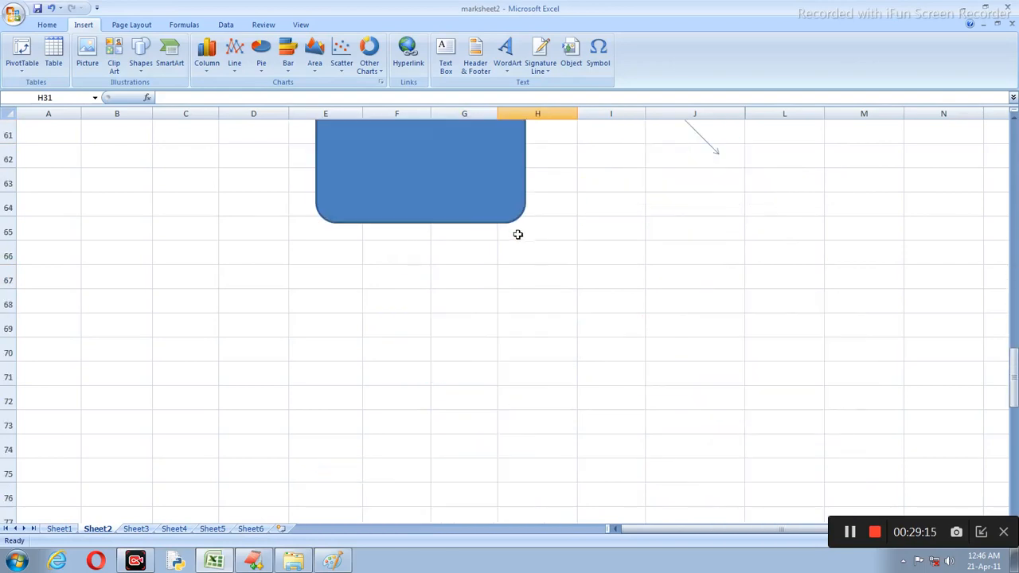
scroll(360, 210, "up", 3)
scroll(318, 215, "down", 10)
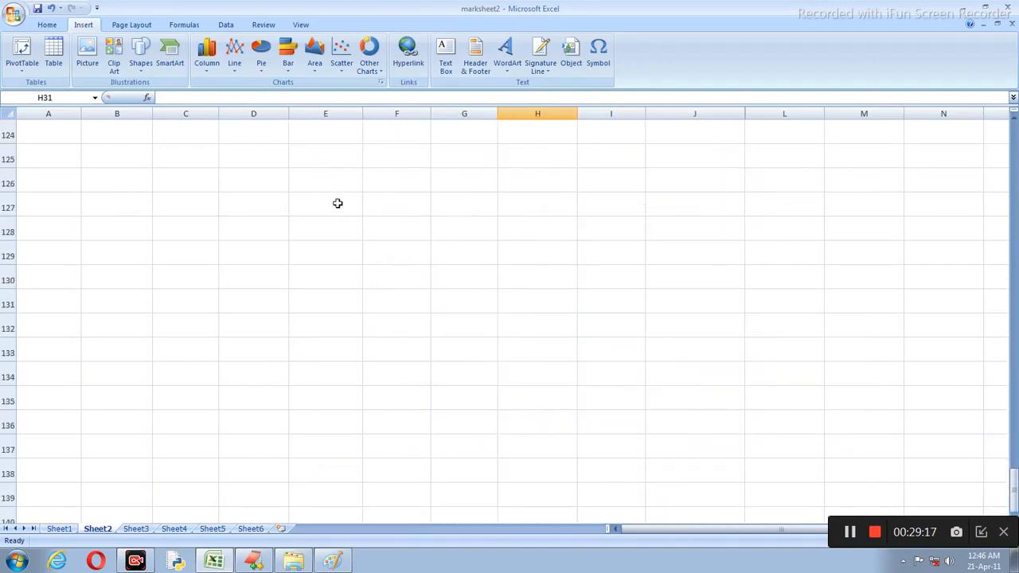
Step: Embed another Bitmap Image at F127 and enlarge its canvas to 922×420px
left_click(366, 201)
left_click(570, 60)
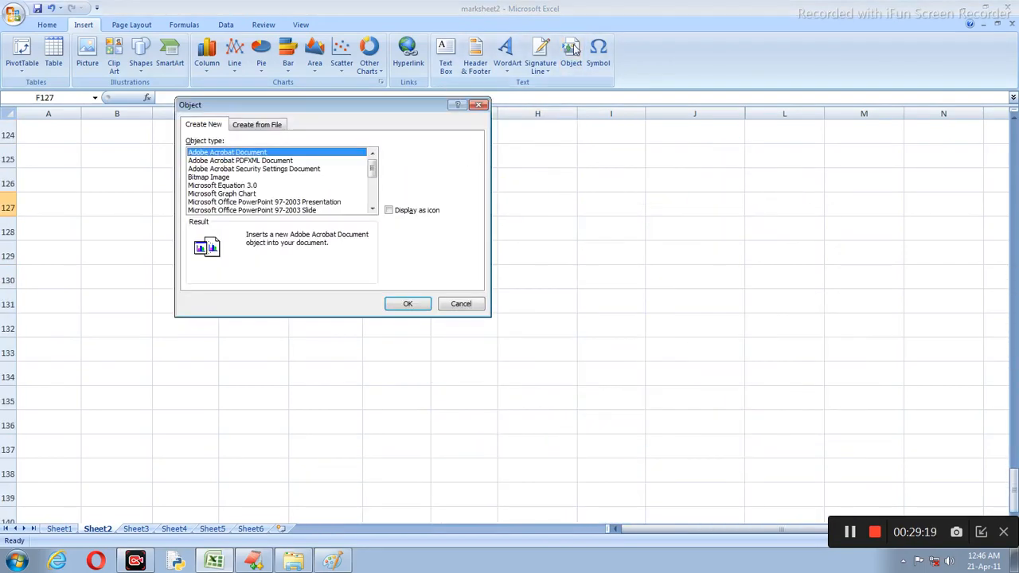
left_click(195, 178)
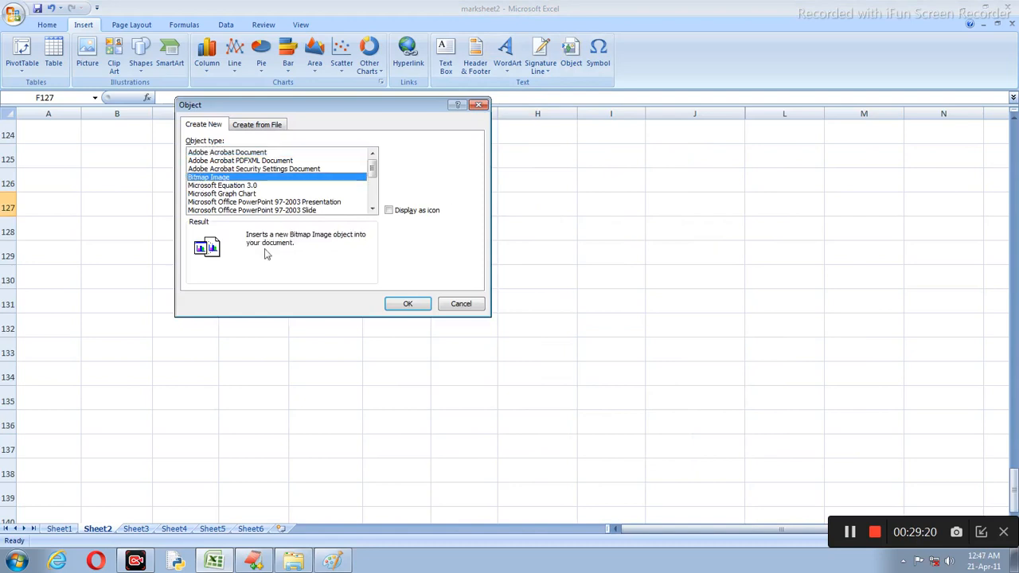
left_click(417, 309)
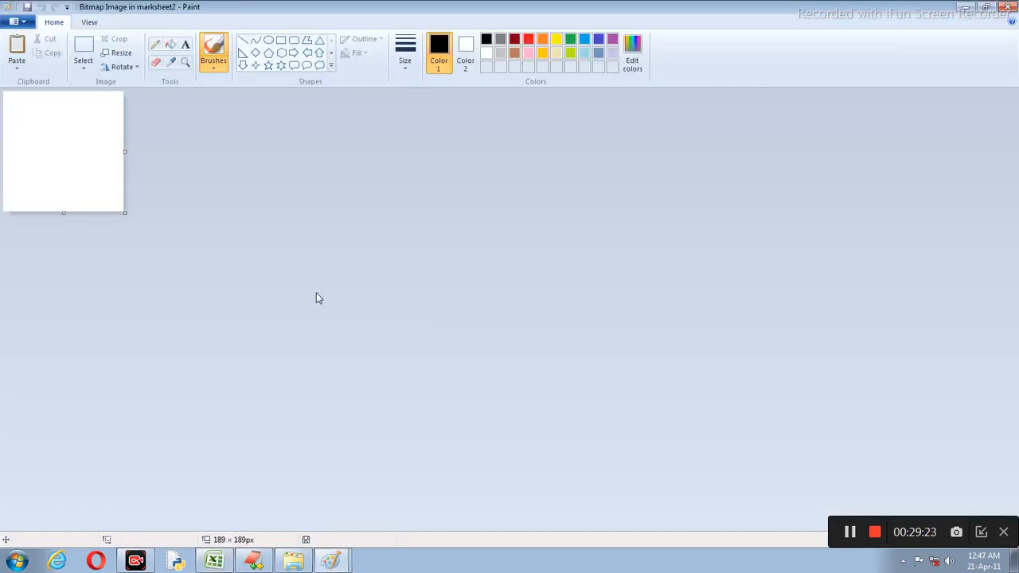
left_click_drag(128, 213, 592, 360)
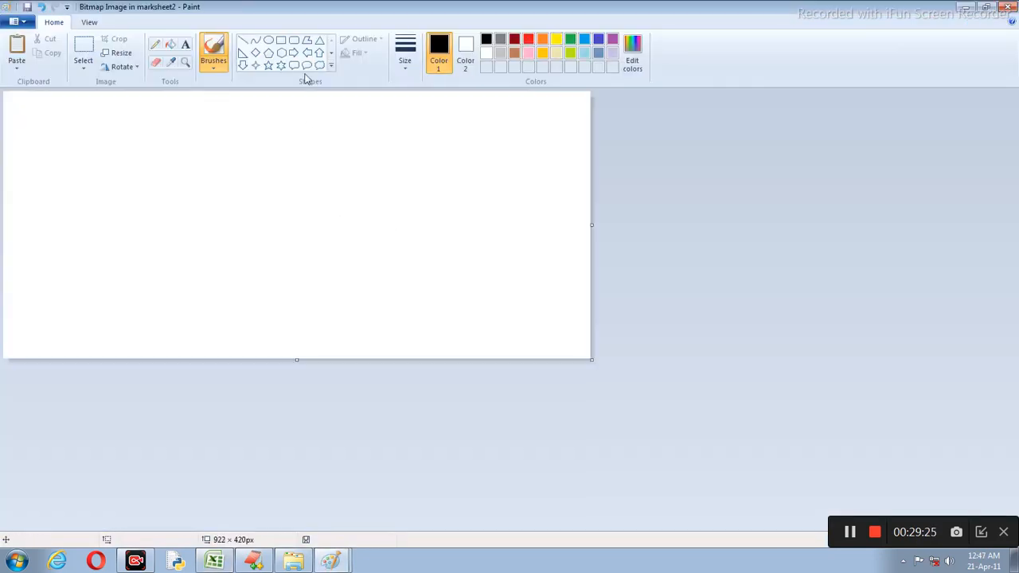
Step: Draw four outlined rectangles: top, right, left and bottom
left_click(281, 40)
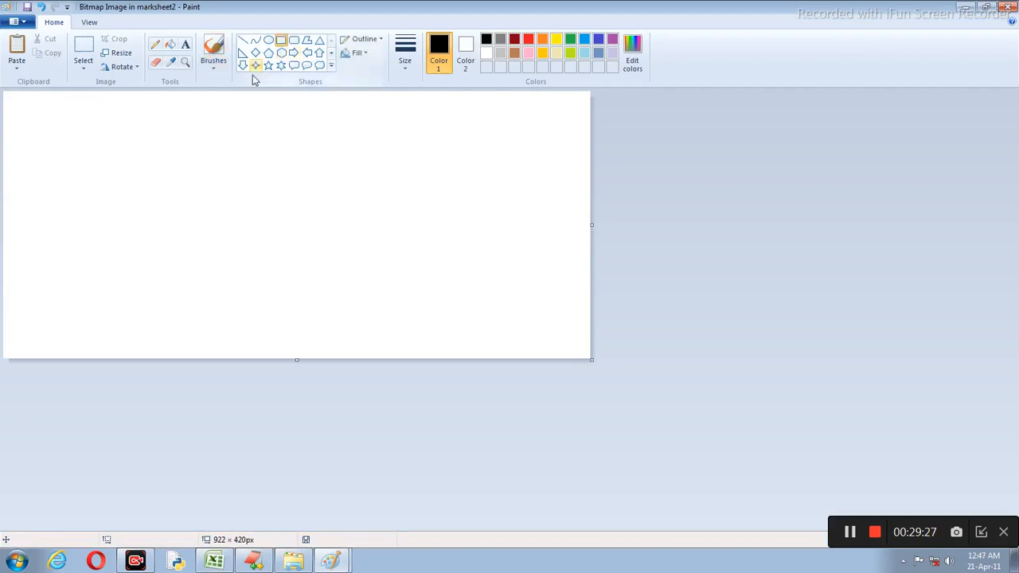
left_click_drag(177, 114, 257, 180)
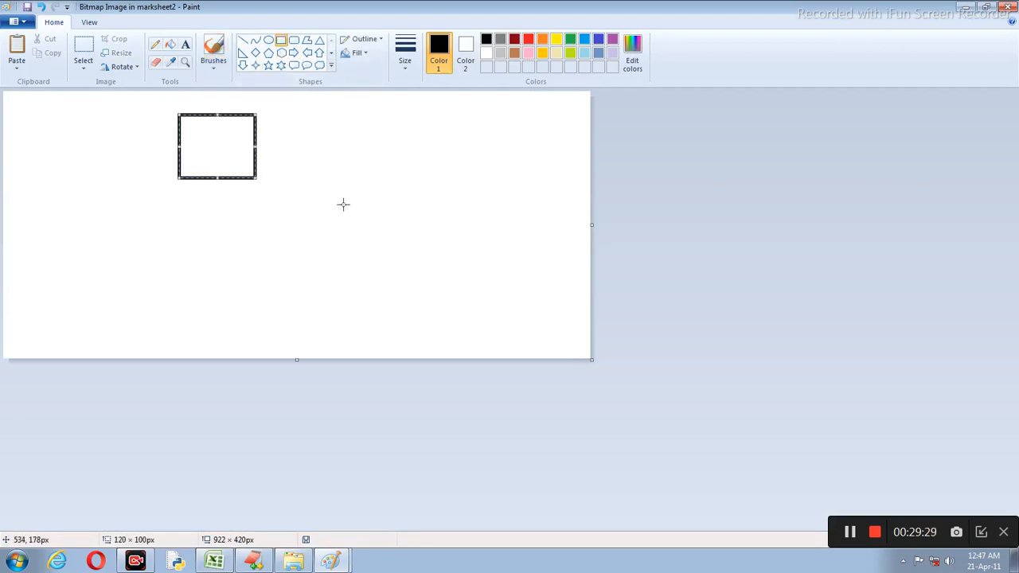
left_click_drag(344, 204, 433, 297)
left_click_drag(51, 198, 131, 263)
left_click_drag(182, 288, 256, 352)
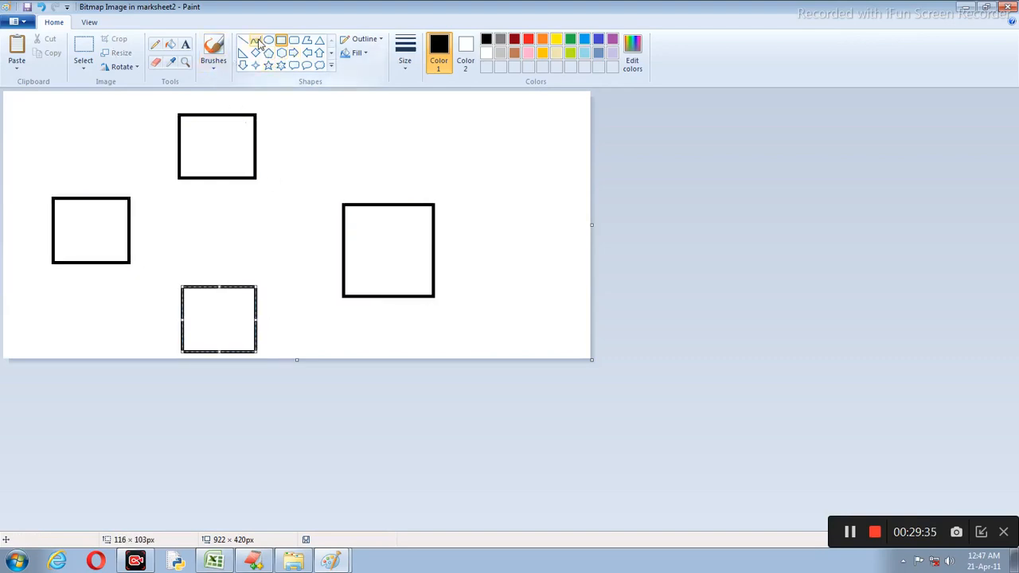
Step: Draw straight lines joining the four boxes in a loop
left_click(243, 45)
left_click_drag(256, 137, 387, 207)
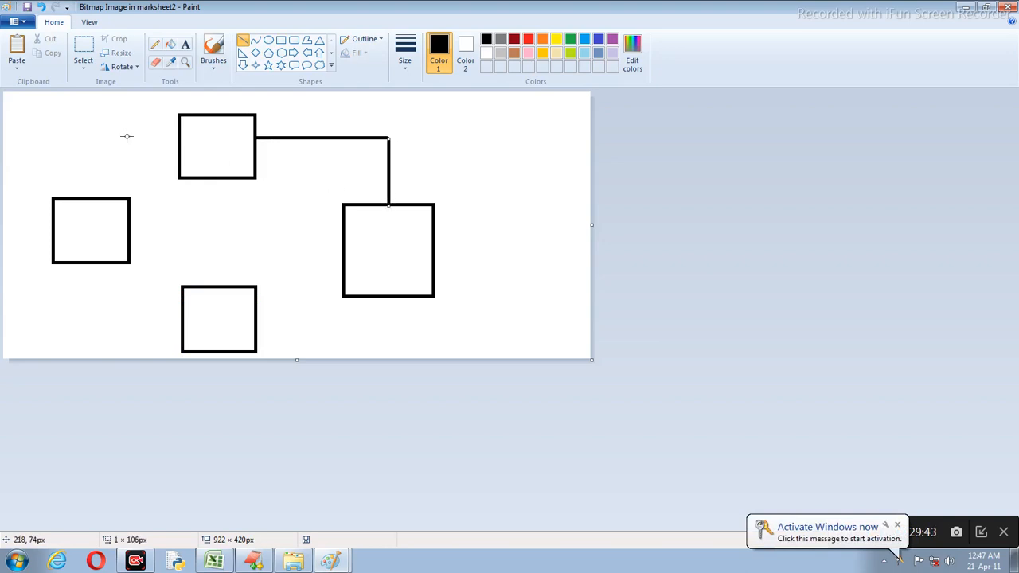
left_click_drag(87, 136, 176, 137)
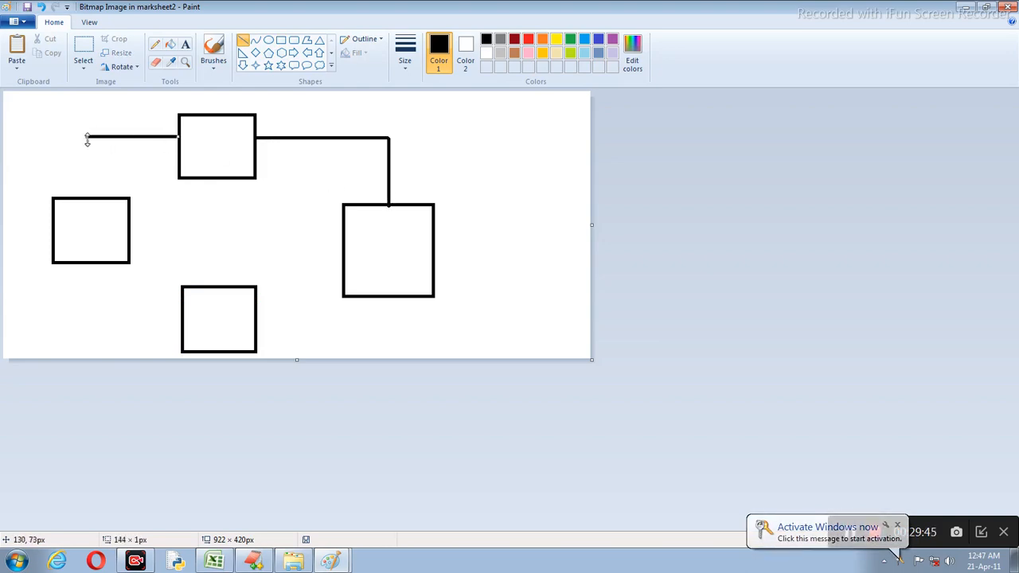
left_click_drag(188, 188, 191, 191)
left_click_drag(86, 138, 87, 195)
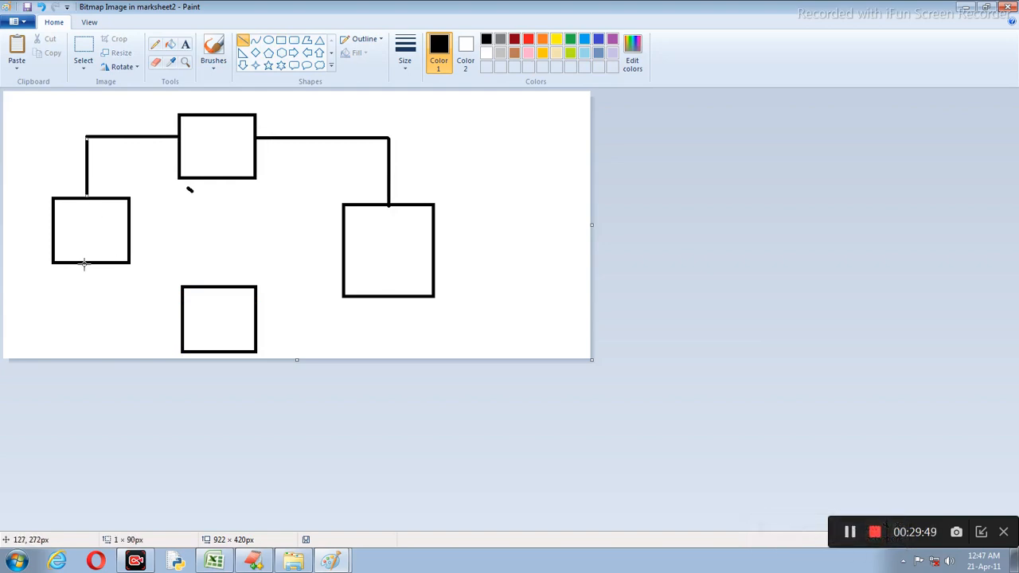
mouse_move(84, 265)
left_mouse_down()
mouse_move(87, 322)
mouse_move(183, 325)
left_mouse_up()
left_click(120, 336)
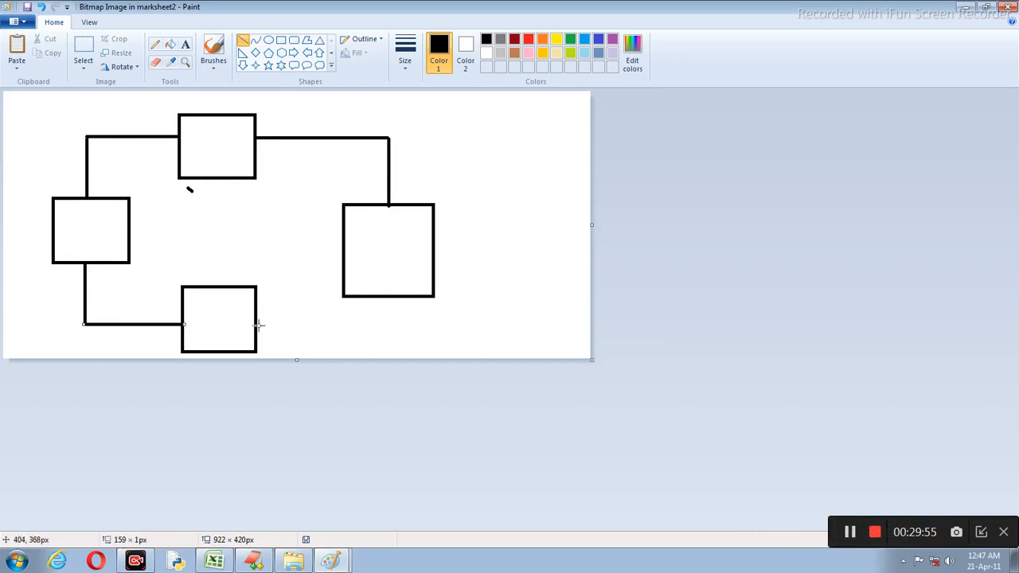
left_click_drag(256, 325, 398, 338)
left_click_drag(398, 305, 395, 325)
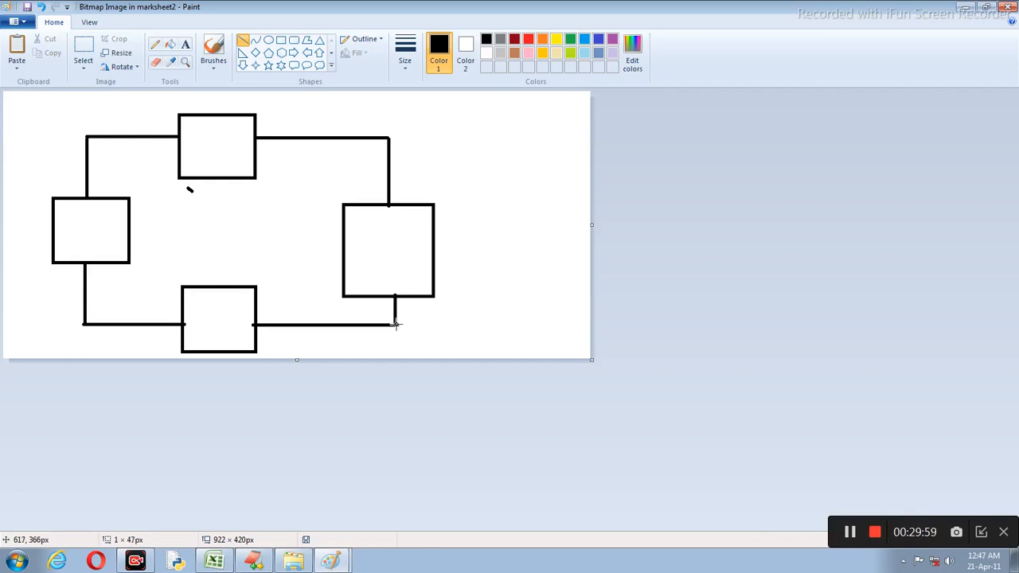
Step: Label the top, right, bottom and left boxes A, B, C and D
left_click(186, 43)
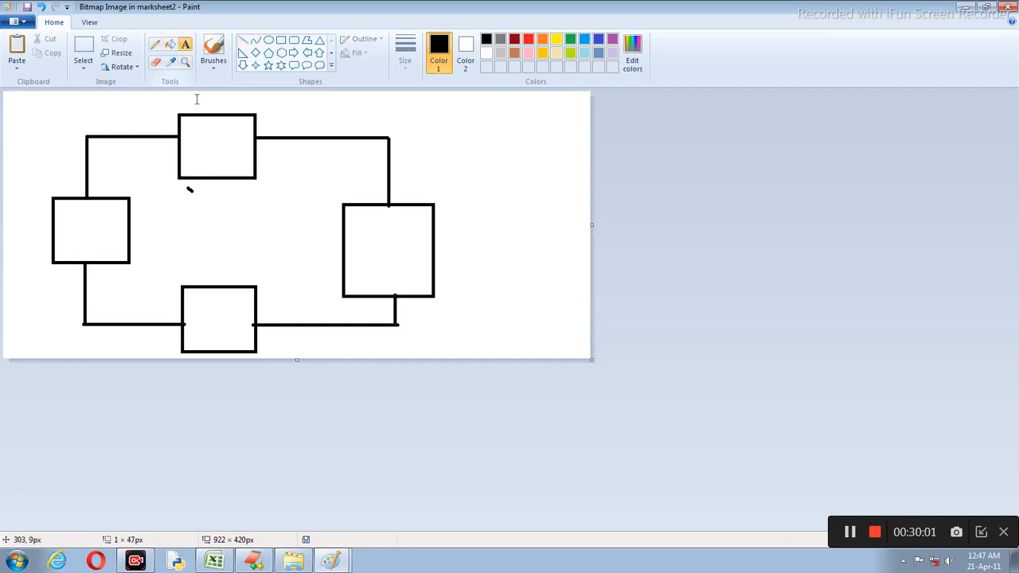
left_click_drag(198, 108, 246, 173)
type("a")
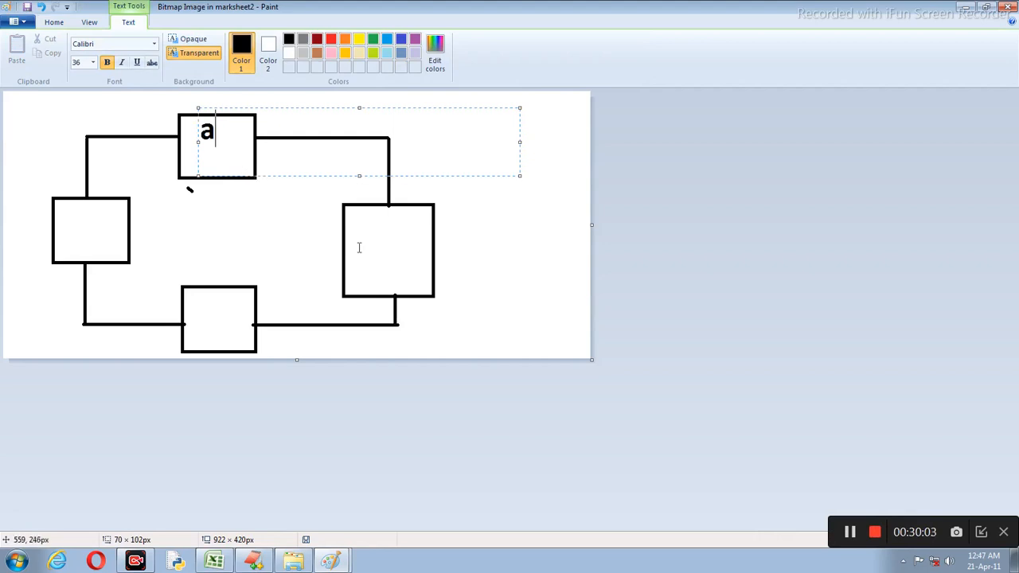
key("BackSpace")
type("A")
left_click_drag(375, 229, 400, 261)
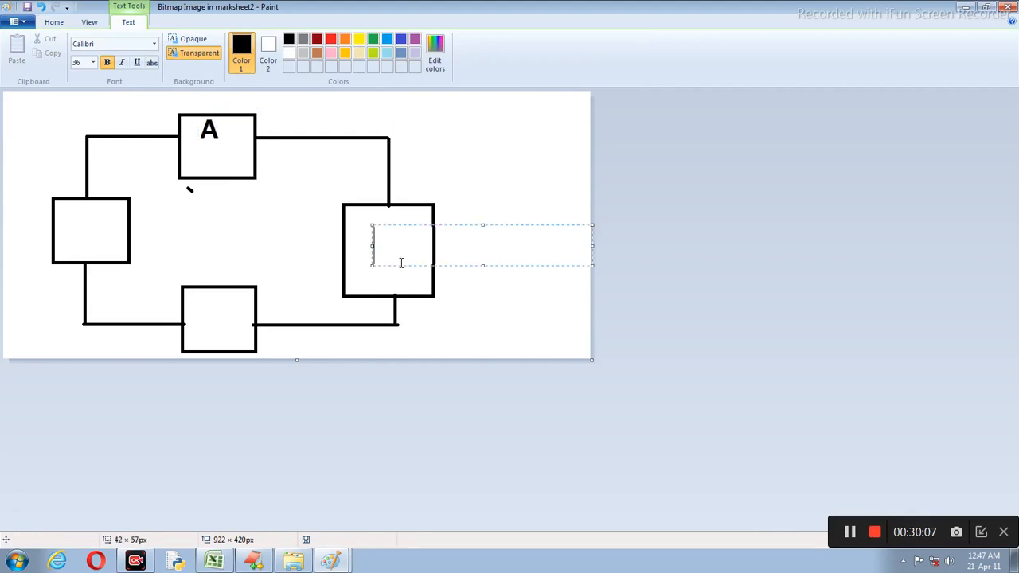
type("B")
left_click_drag(213, 302, 246, 324)
type("C")
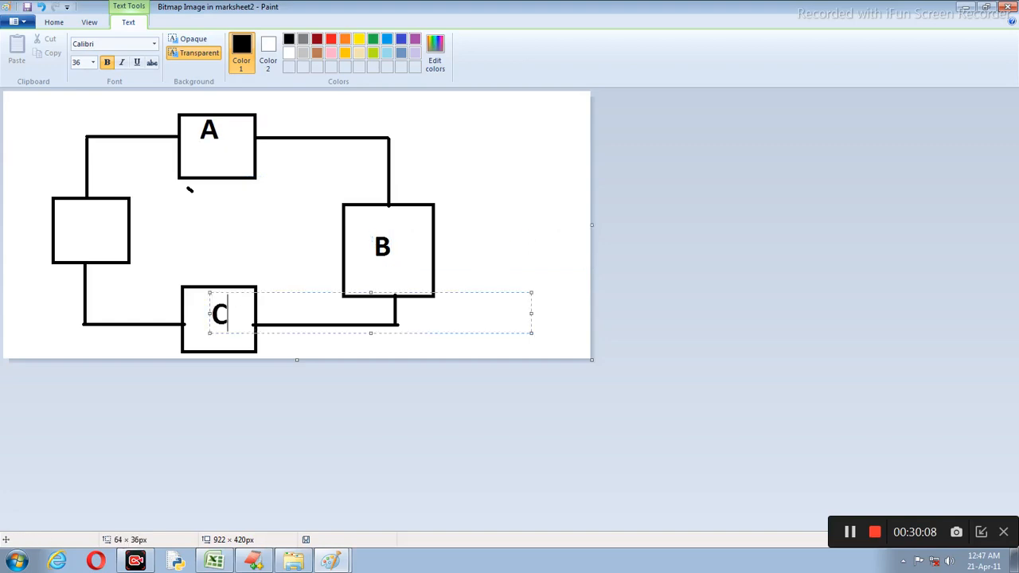
left_click_drag(93, 224, 103, 232)
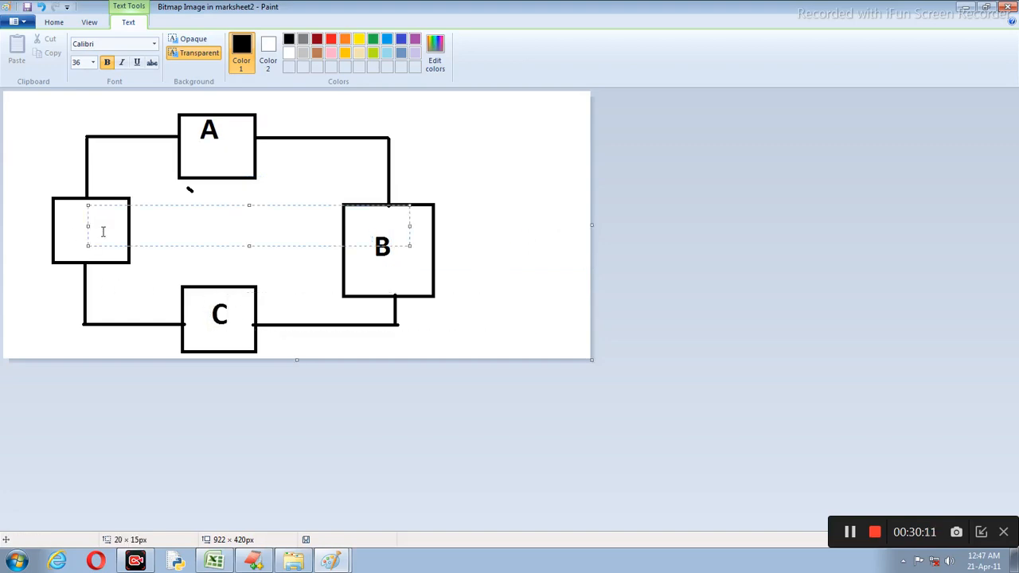
type("D")
left_click(466, 198)
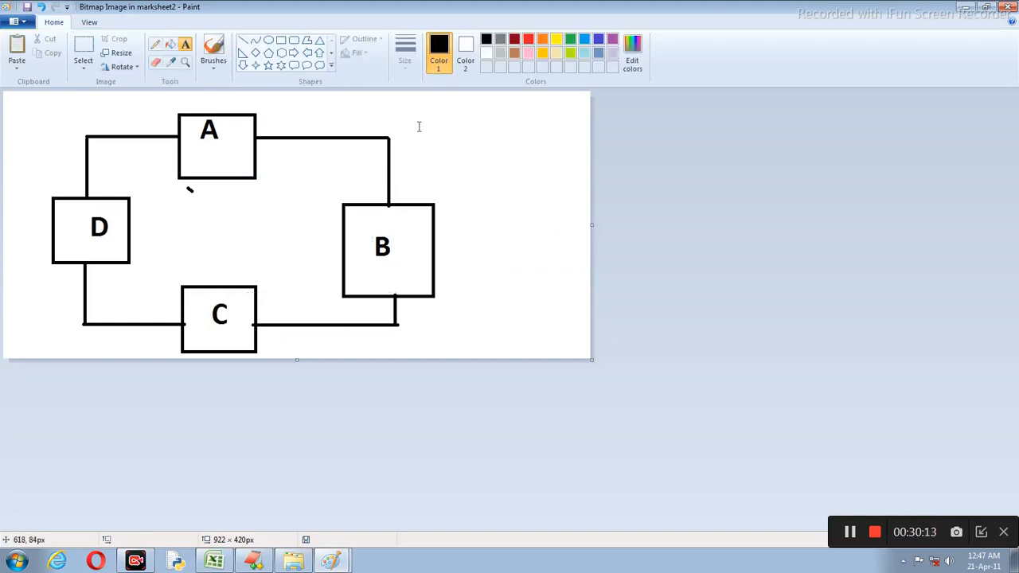
Step: Erase the stray mark below box A and return to the sheet
left_click(156, 62)
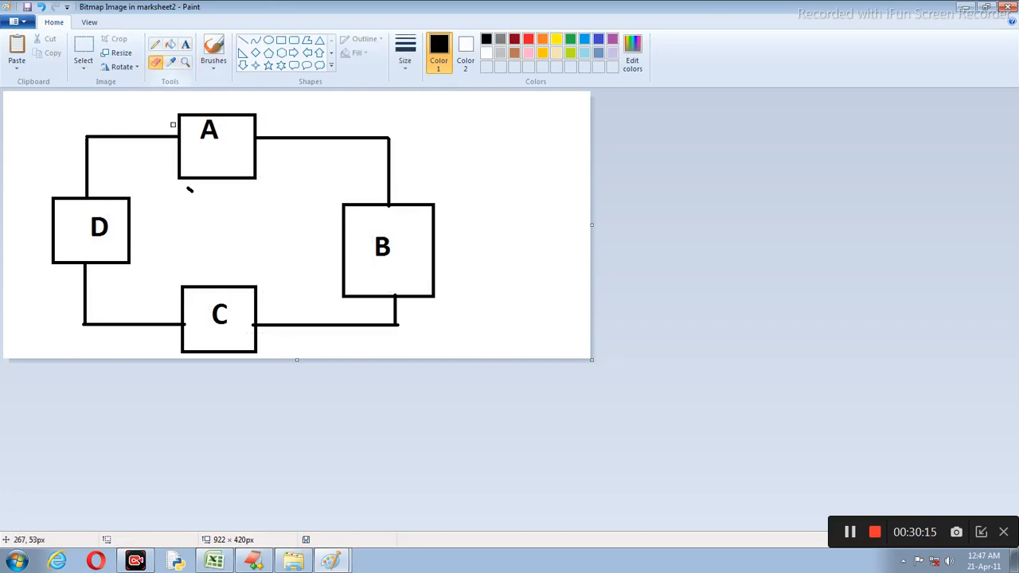
left_click(189, 189)
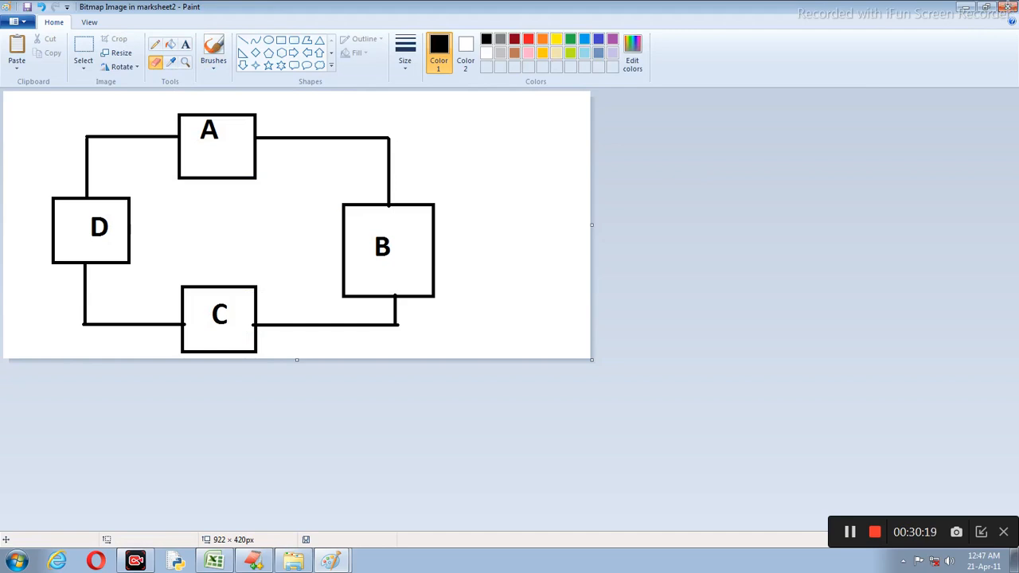
left_click(1005, 6)
Step: Shrink and narrow the A–D diagram to columns B–G and move it up to row 119
left_click_drag(792, 191, 468, 166)
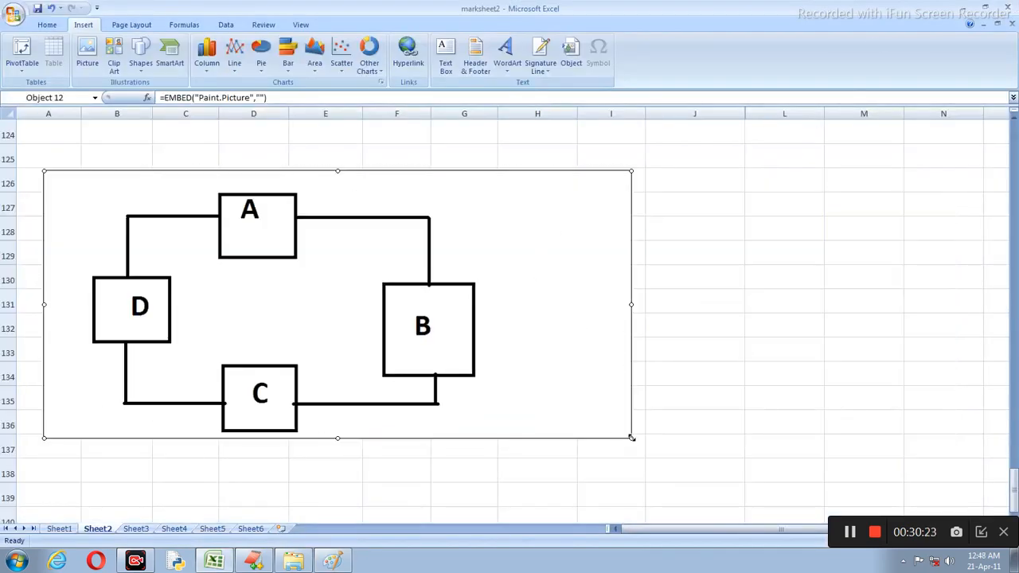
left_click_drag(631, 437, 580, 414)
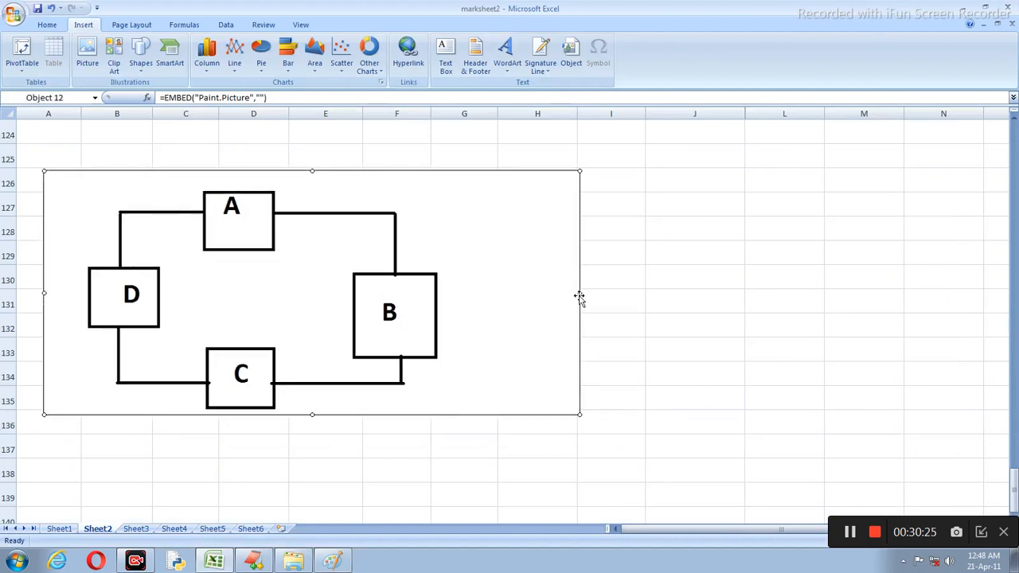
left_click_drag(578, 293, 443, 293)
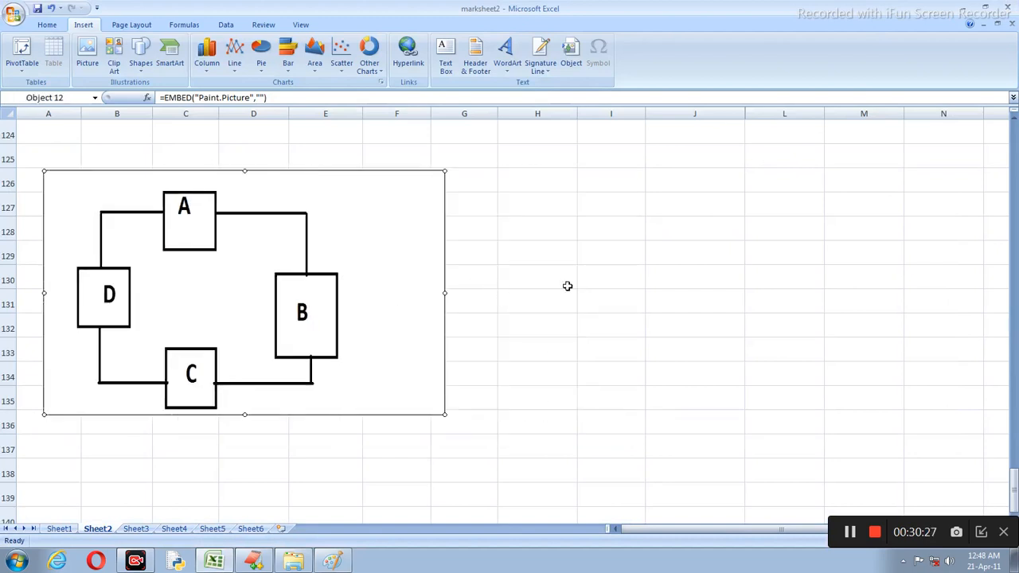
left_click(566, 288)
scroll(530, 255, "up", 3)
scroll(530, 255, "down", 2)
left_click_drag(337, 335, 395, 164)
scroll(521, 230, "up", 4)
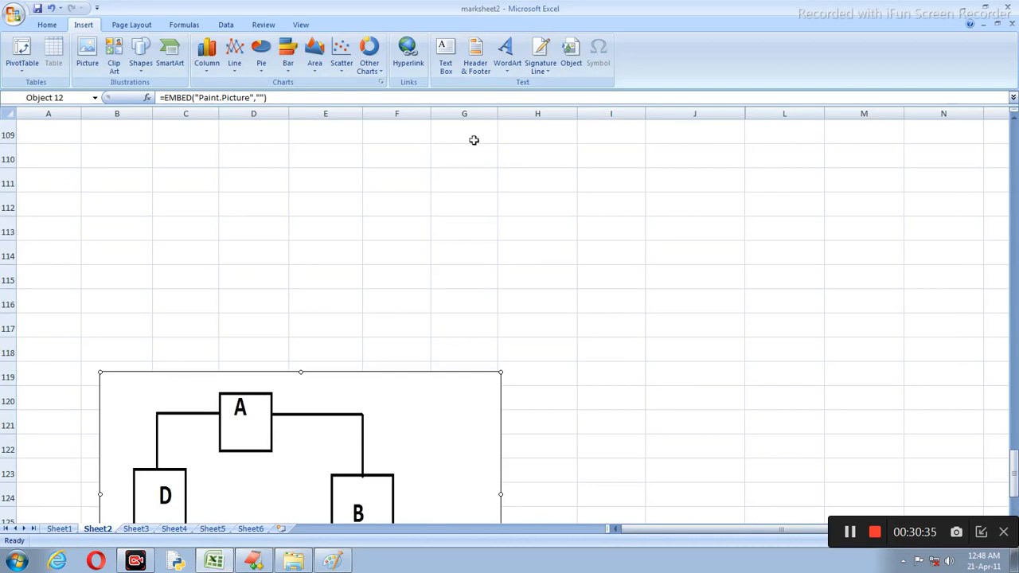
left_click(583, 205)
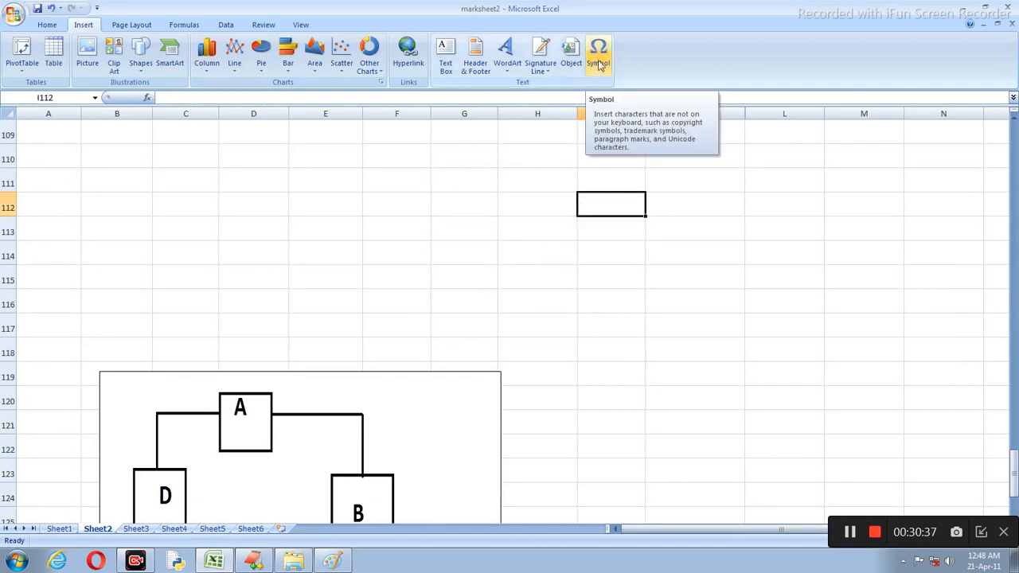
Step: Insert the ™ trademark symbol into cell I112
left_click(598, 59)
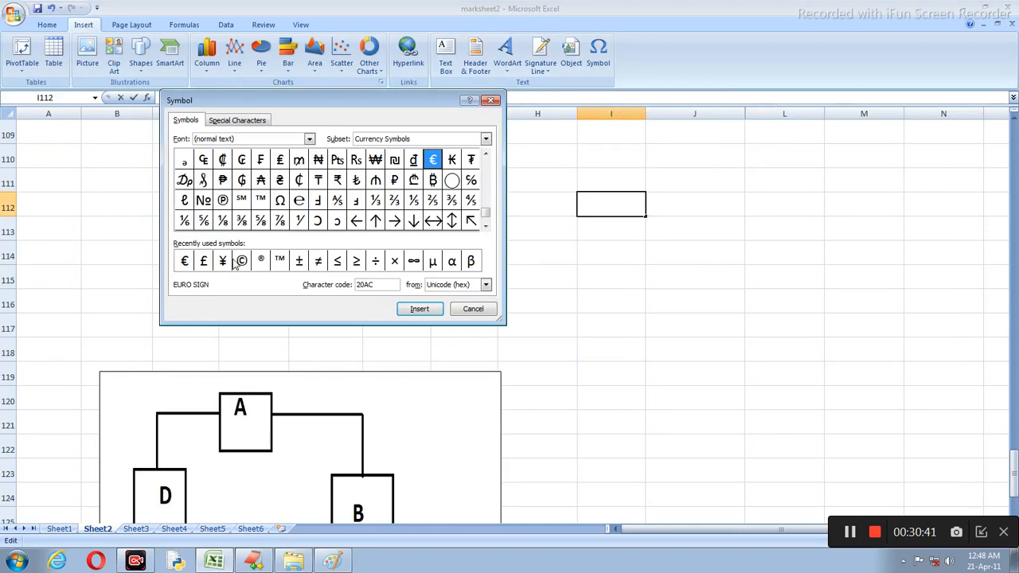
left_click(262, 202)
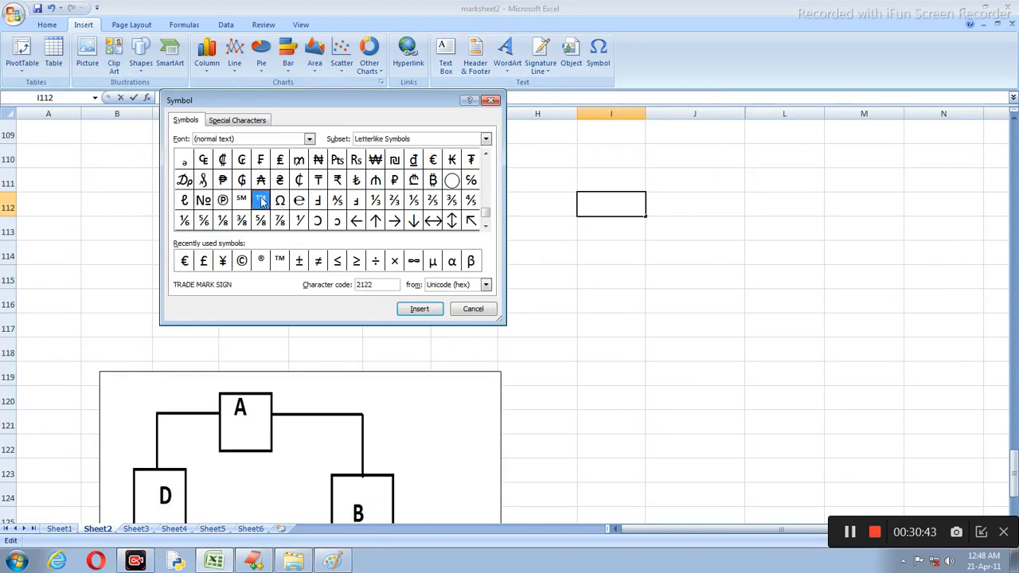
left_click(419, 309)
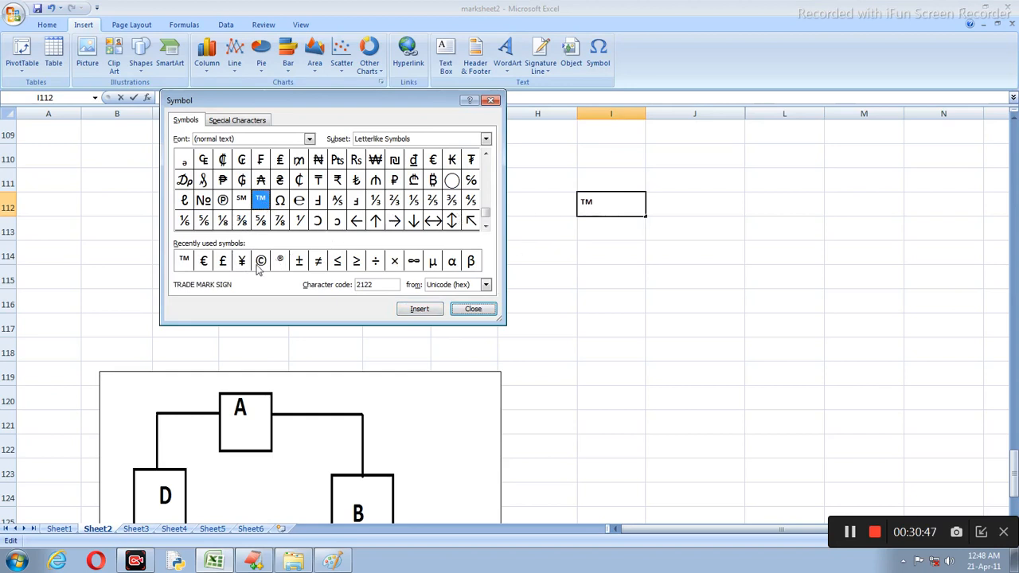
left_click(474, 309)
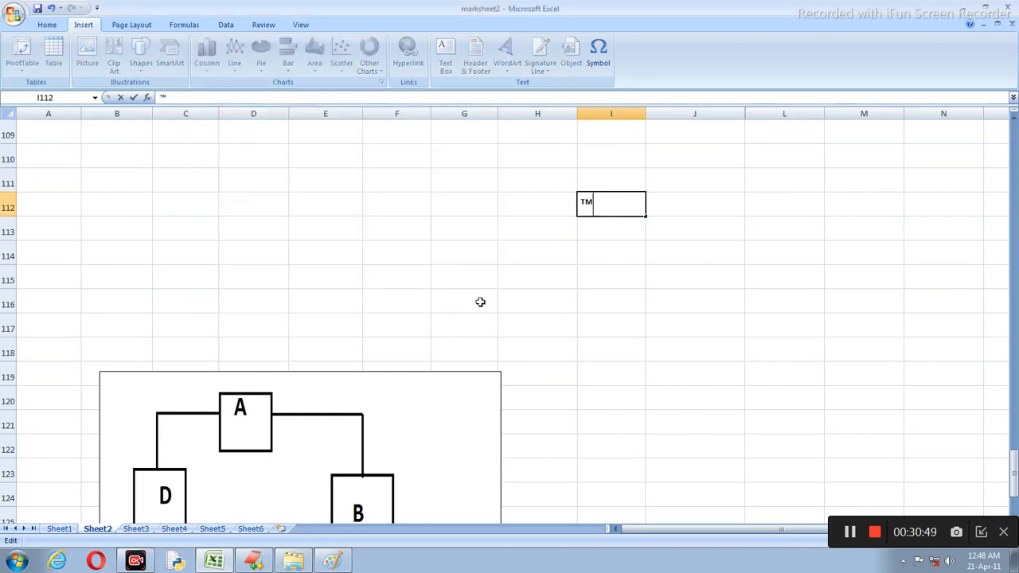
Step: Insert the © copyright symbol into cell F110
left_click(378, 159)
left_click(608, 51)
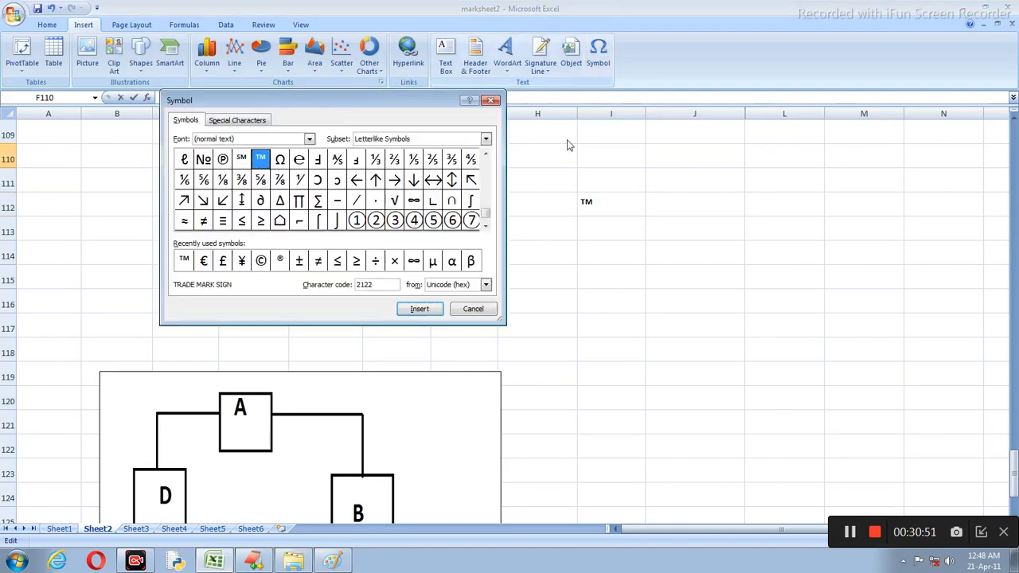
left_click(261, 261)
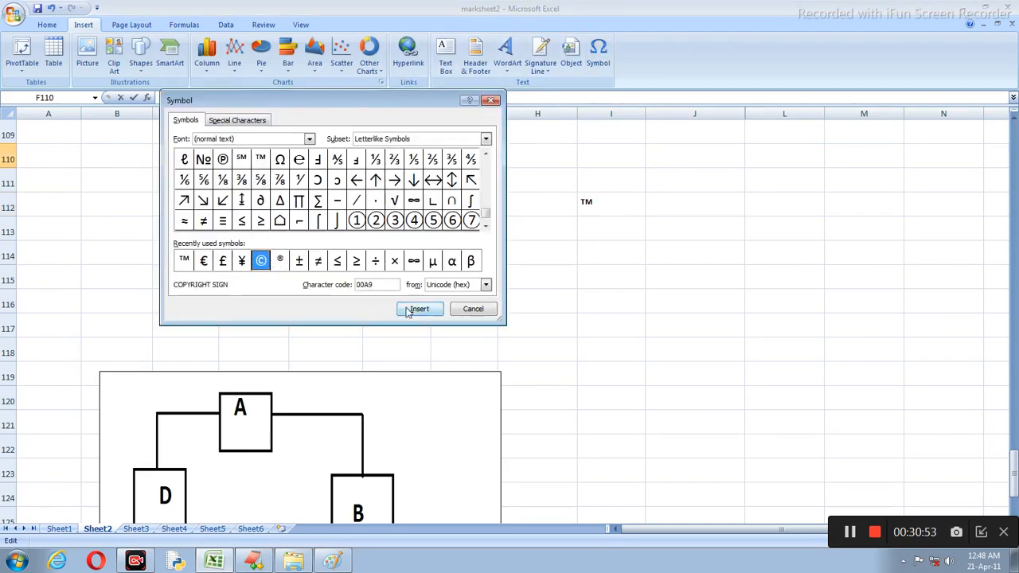
left_click(414, 310)
left_click_drag(434, 100, 905, 269)
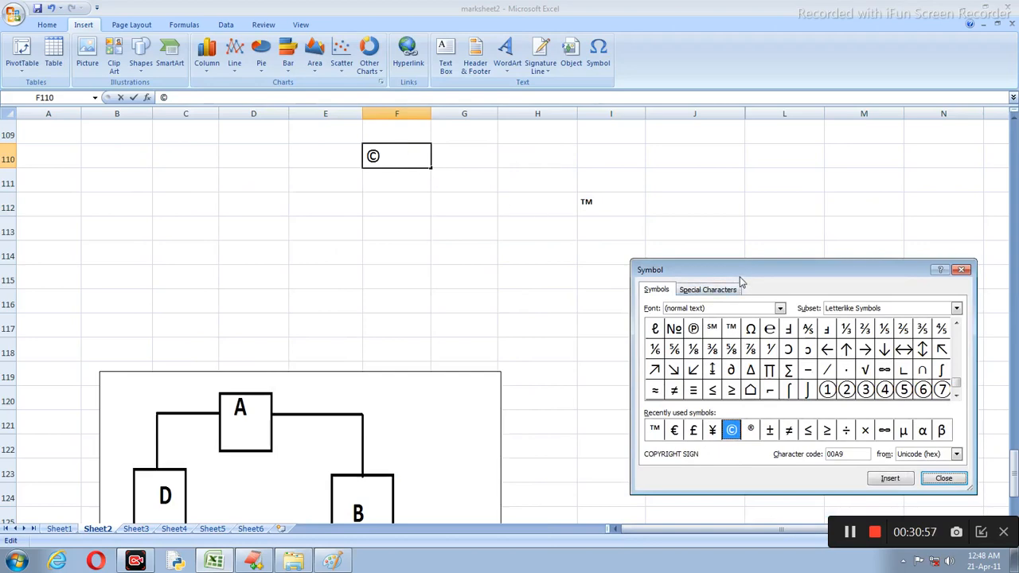
left_click_drag(739, 277, 636, 141)
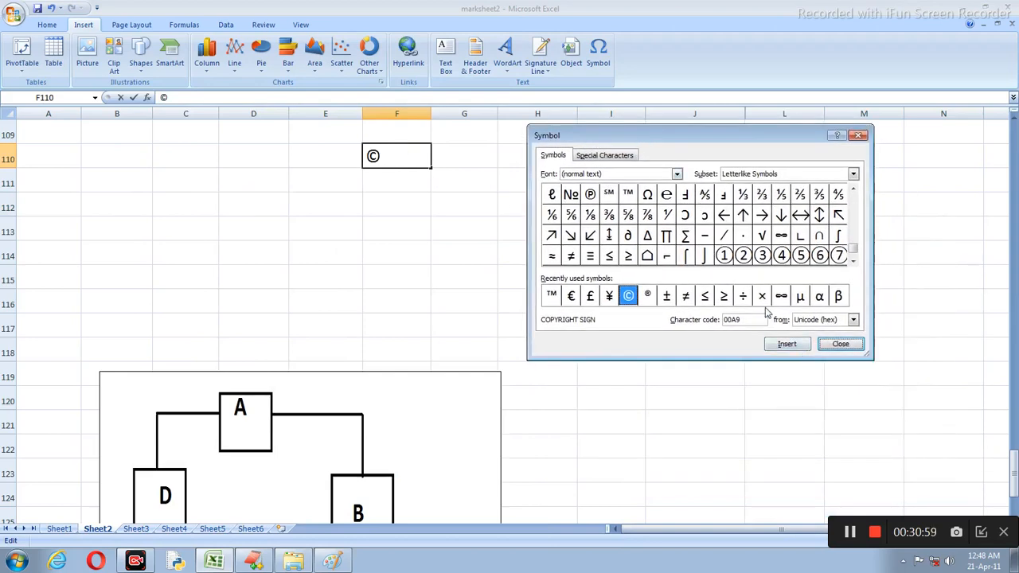
Step: Append α, β and ∞ after © in F110 and confirm the entry
left_click(820, 297)
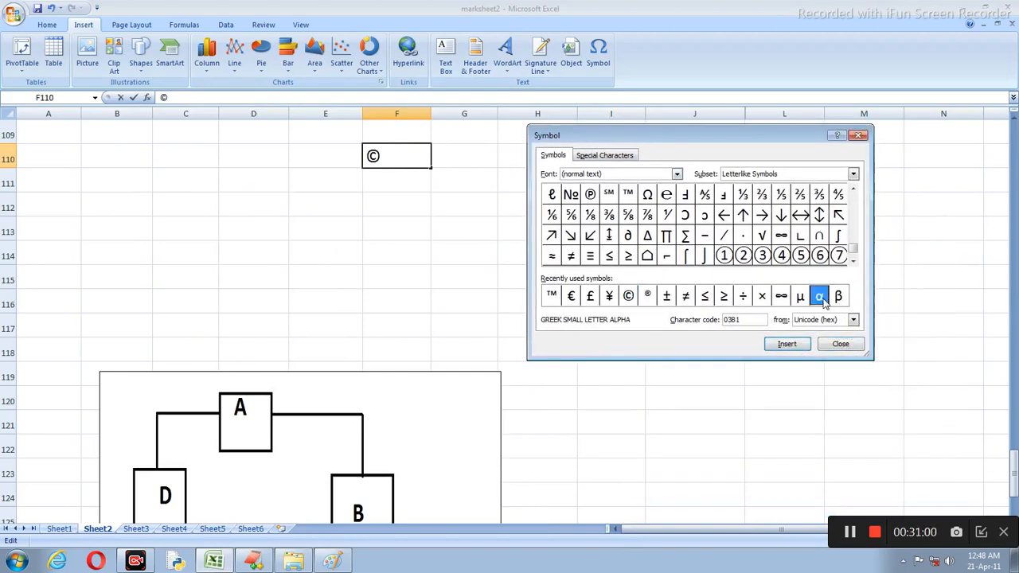
left_click(788, 344)
left_click(838, 297)
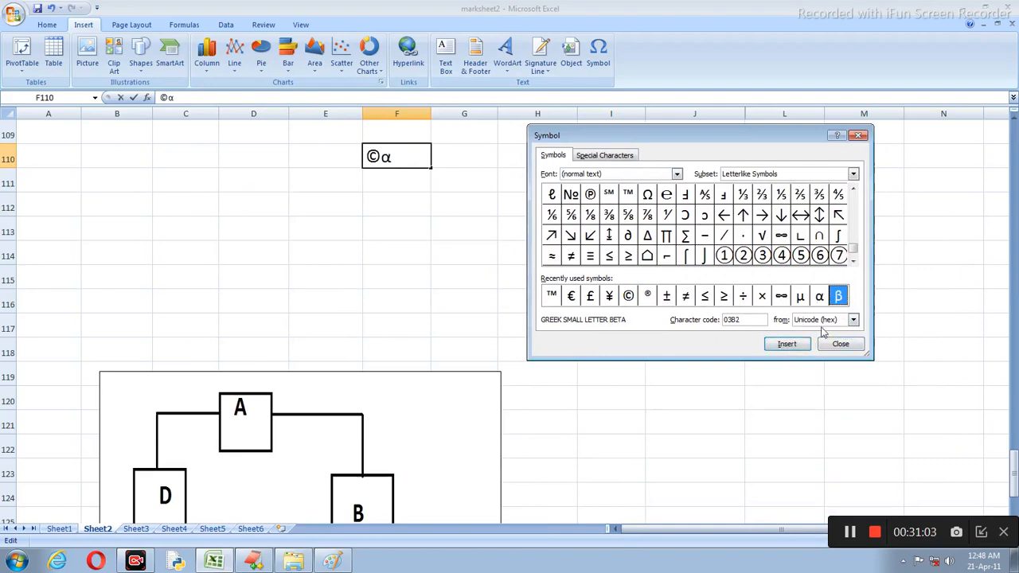
left_click(786, 344)
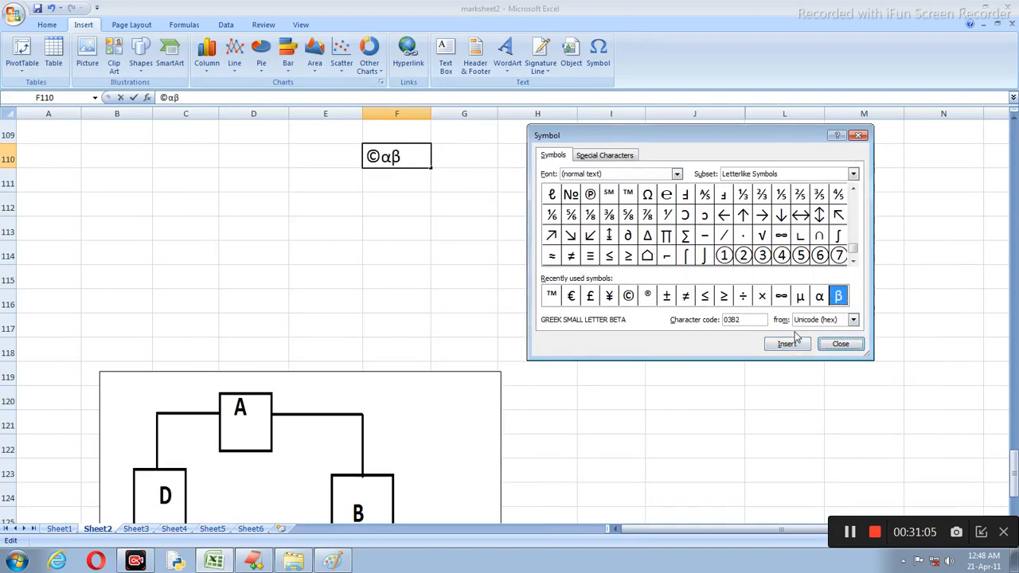
left_click(782, 297)
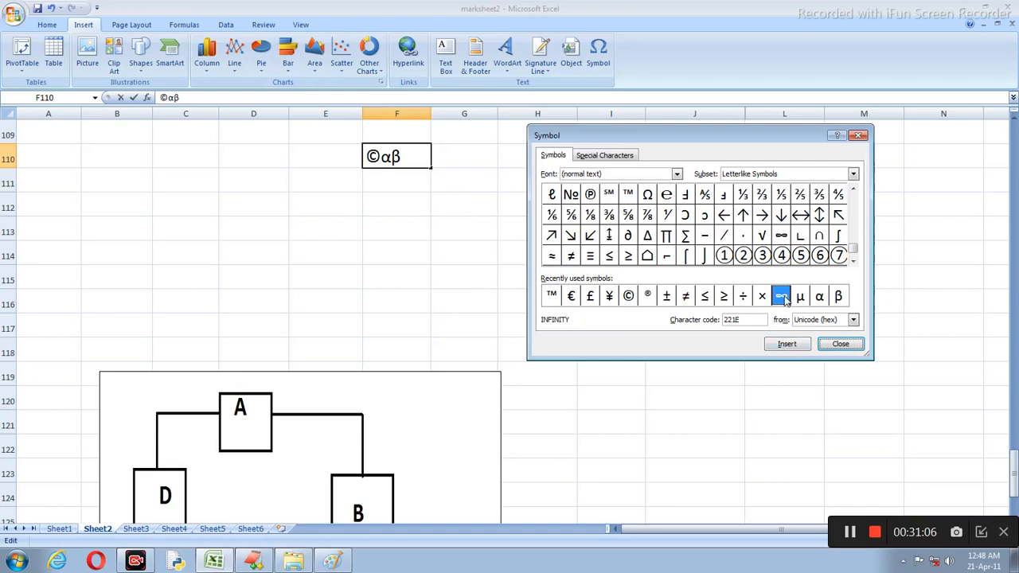
left_click(788, 344)
left_click(841, 344)
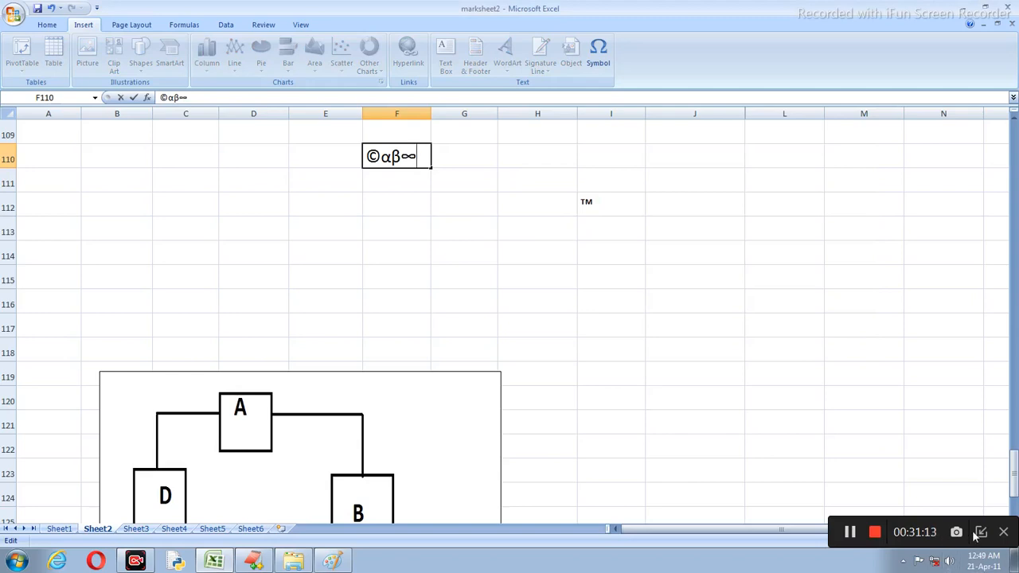
left_click(377, 198)
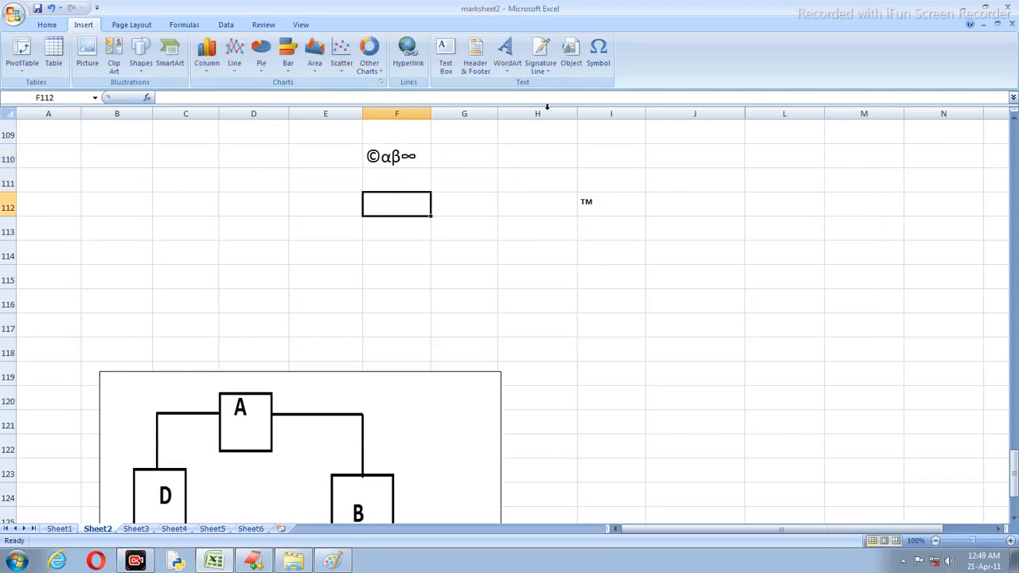
Step: Insert the black circled number 11 from Enclosed Alphanumerics into cell F112
left_click(598, 57)
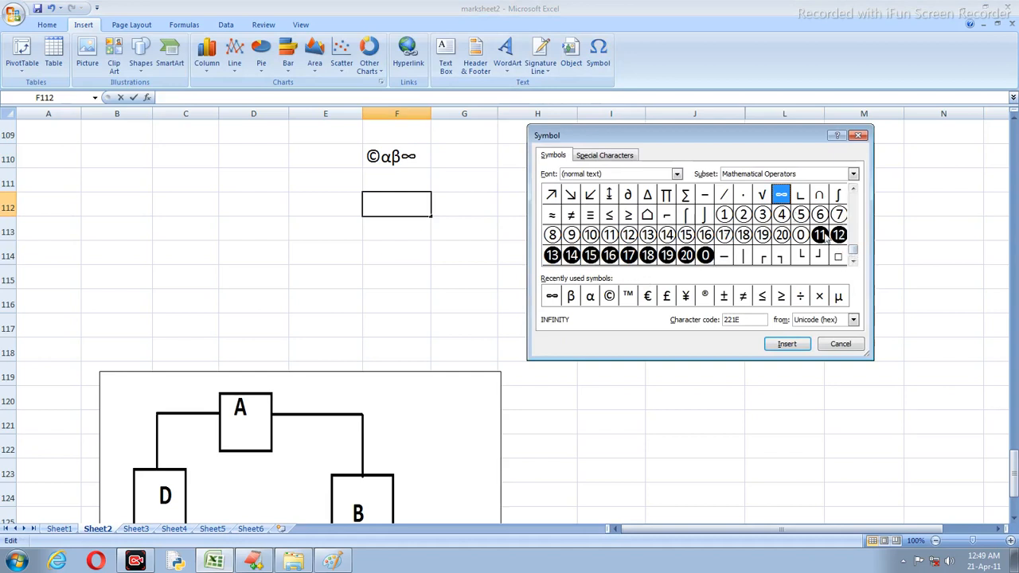
left_click(820, 235)
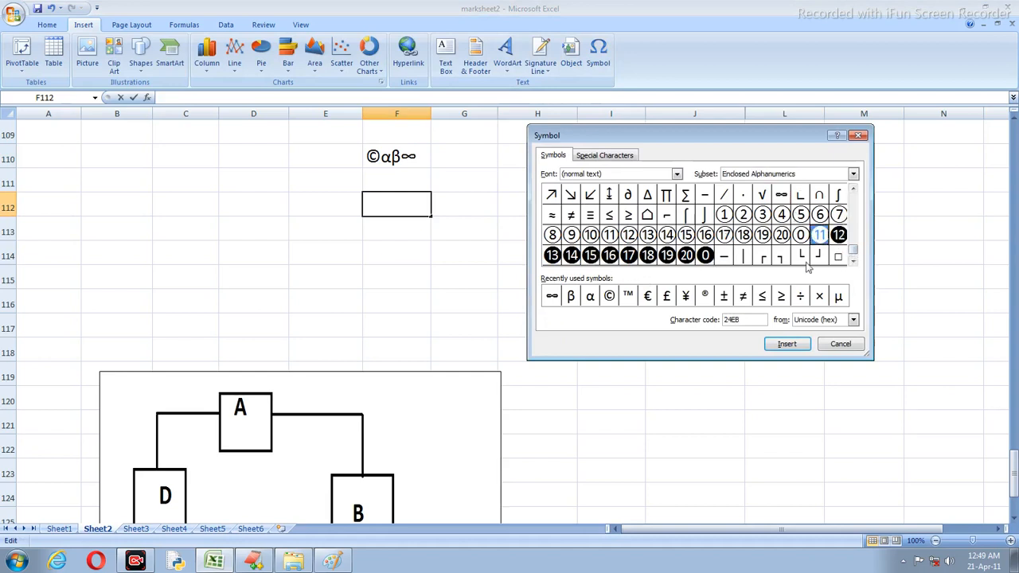
left_click(786, 344)
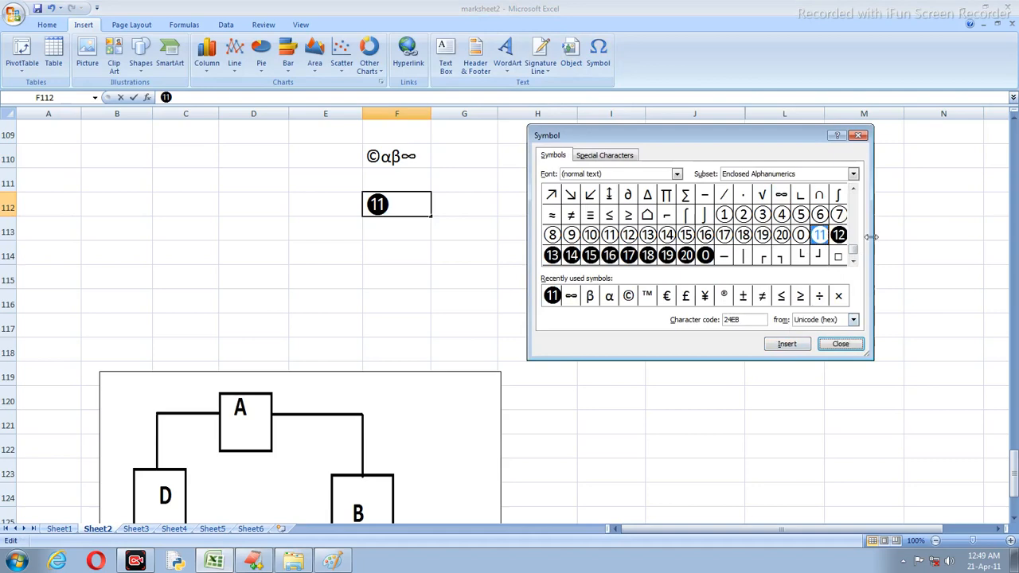
left_click_drag(854, 249, 858, 229)
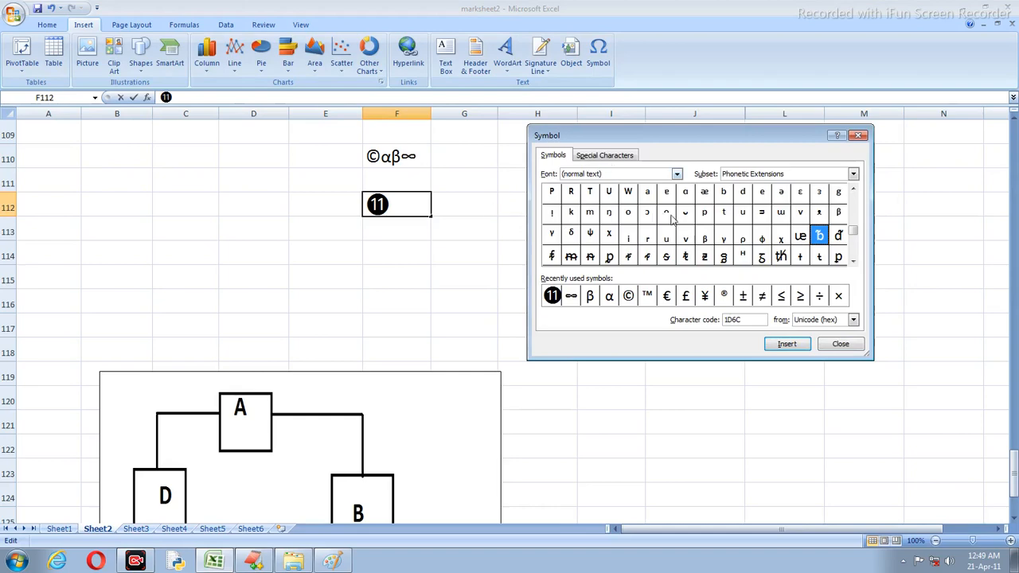
Step: Preview the symbol fonts Agency FB, Aharoni, Algerian, Andalus, Angsana New, AngsanaUPC and Arial Black
left_click(677, 175)
left_click(623, 197)
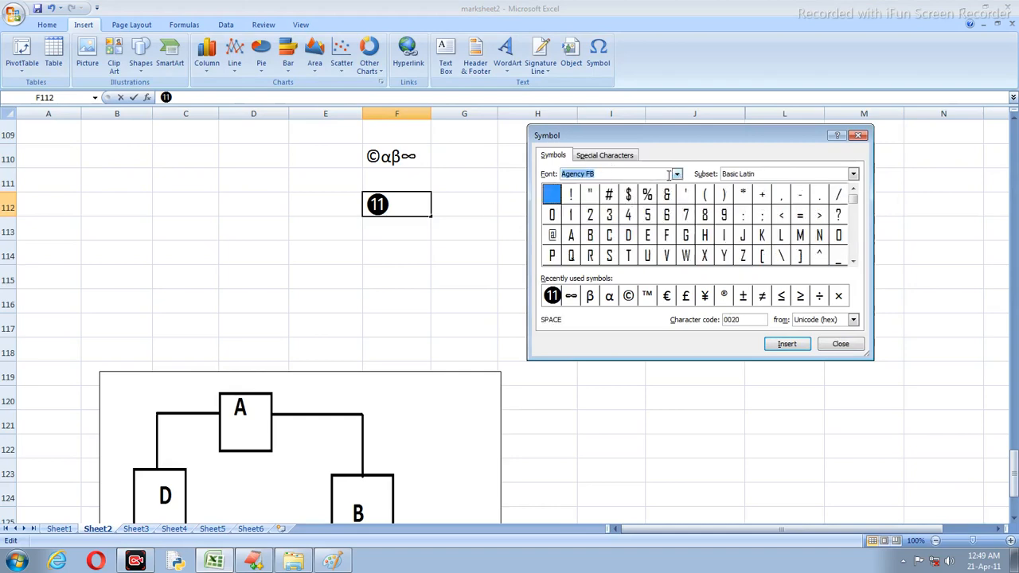
left_click(675, 175)
left_click(630, 199)
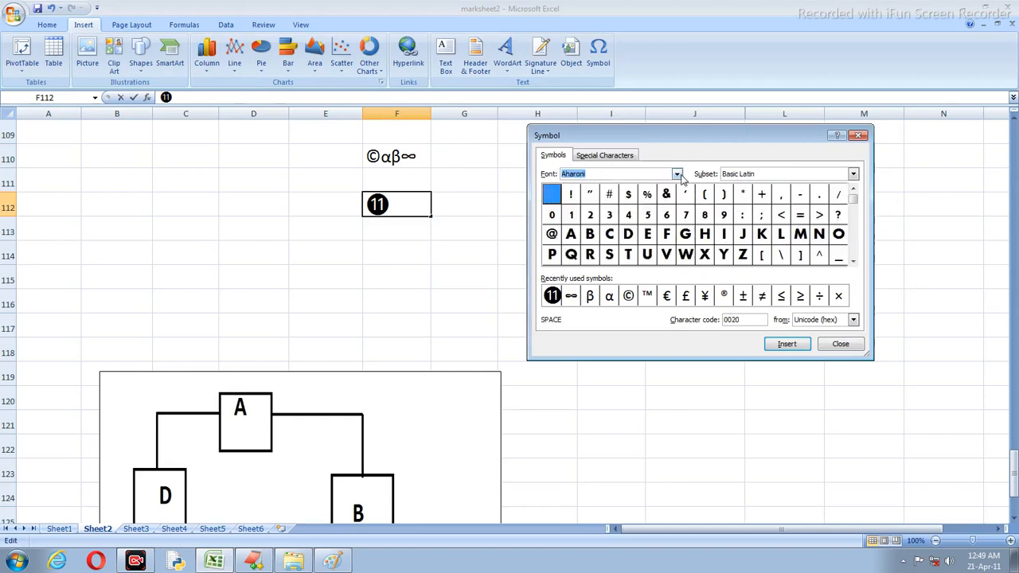
left_click(677, 174)
left_click(663, 201)
left_click(678, 177)
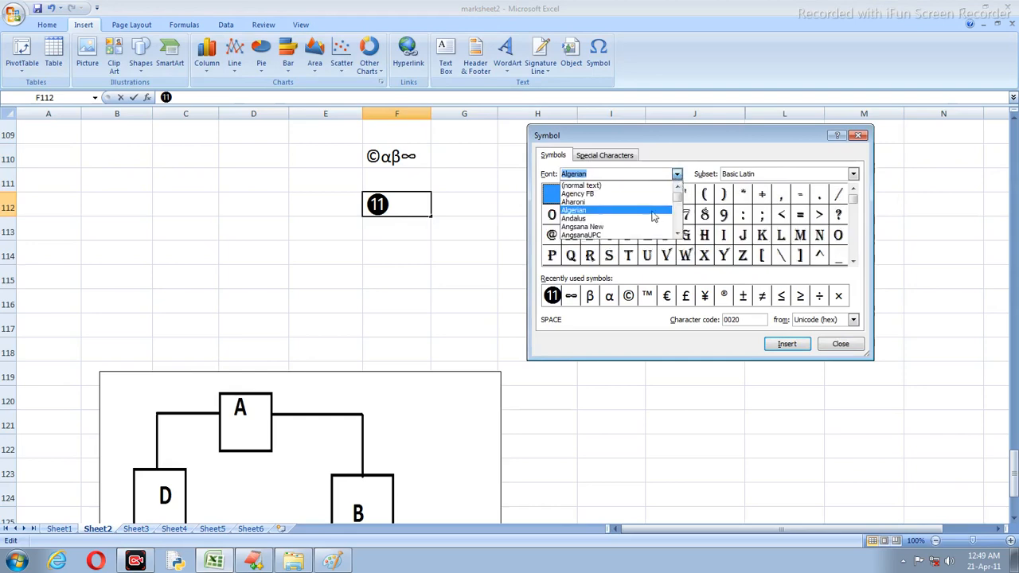
left_click(637, 213)
left_click(677, 175)
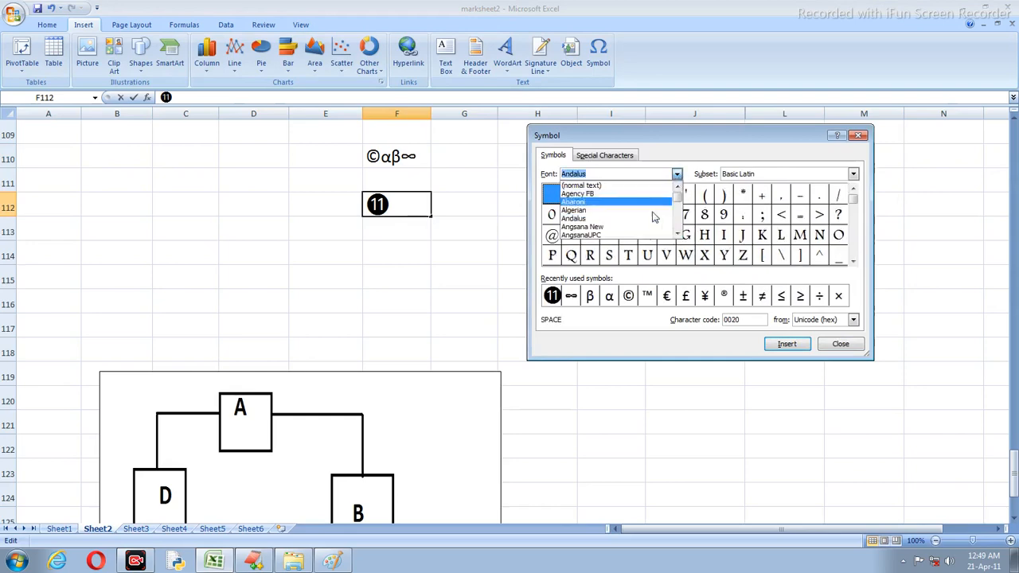
left_click(644, 216)
left_click(676, 175)
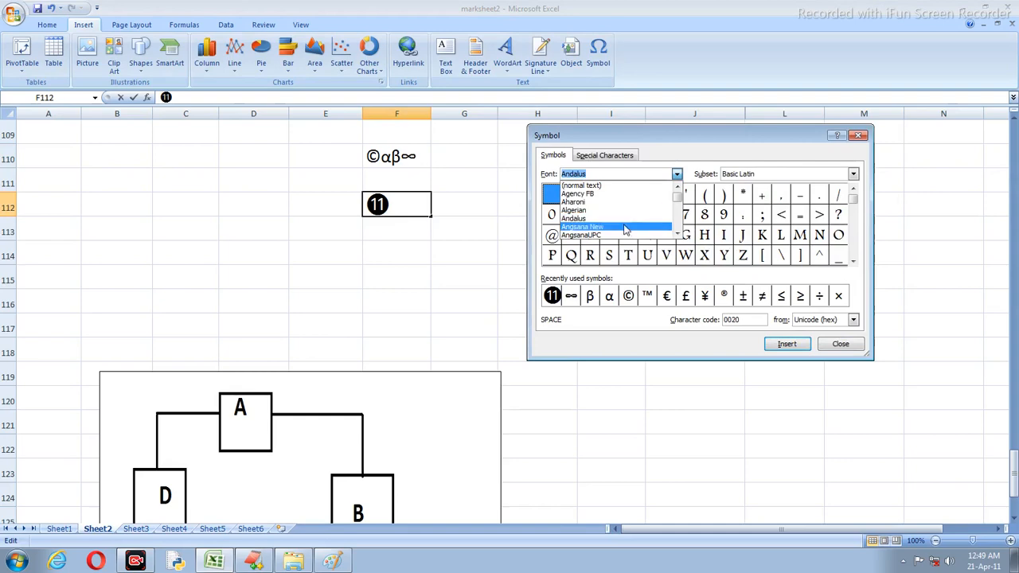
left_click(673, 201)
left_click(677, 175)
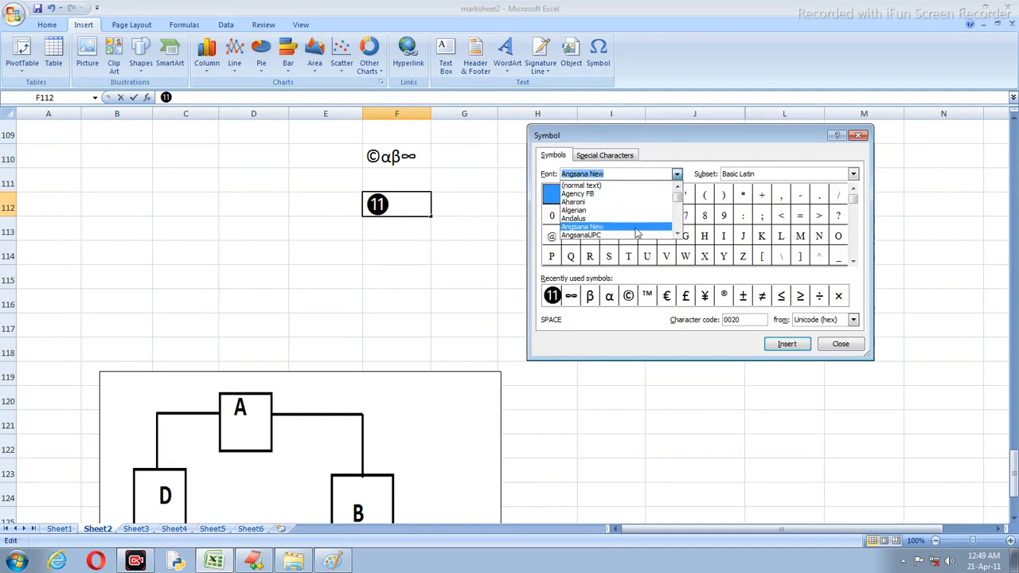
left_click(667, 229)
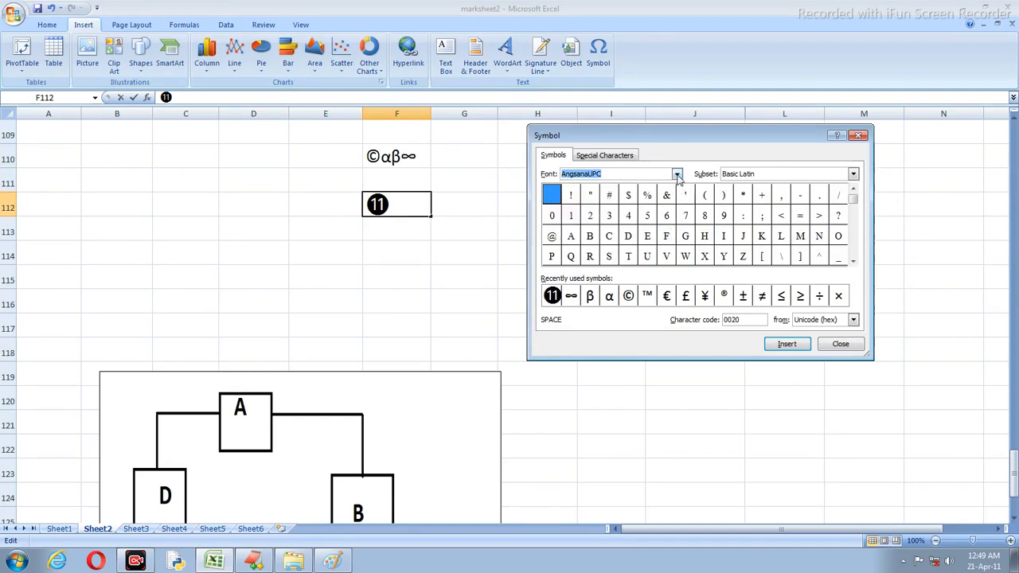
left_click(677, 175)
left_click(682, 230)
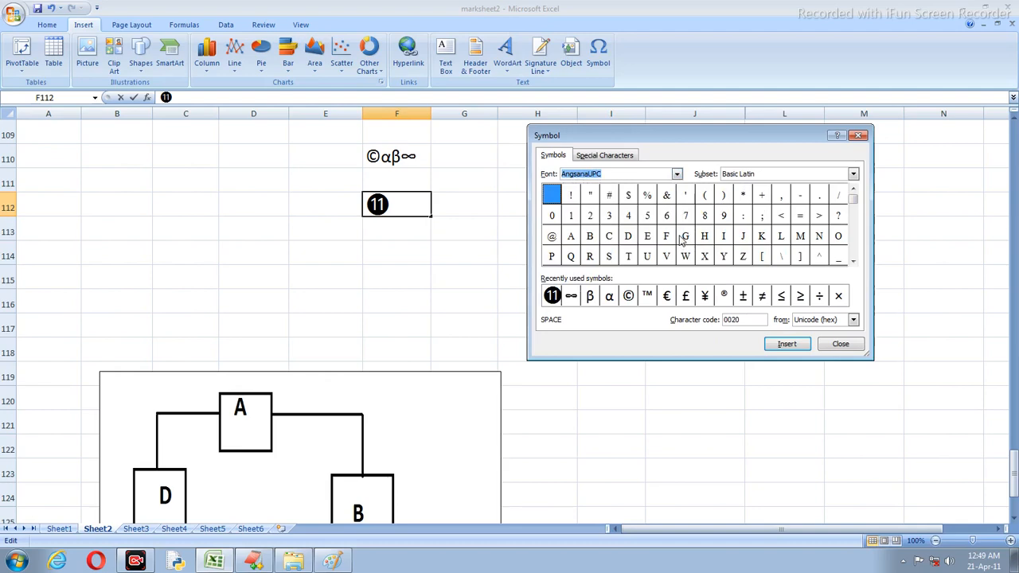
left_click(677, 175)
left_click(679, 234)
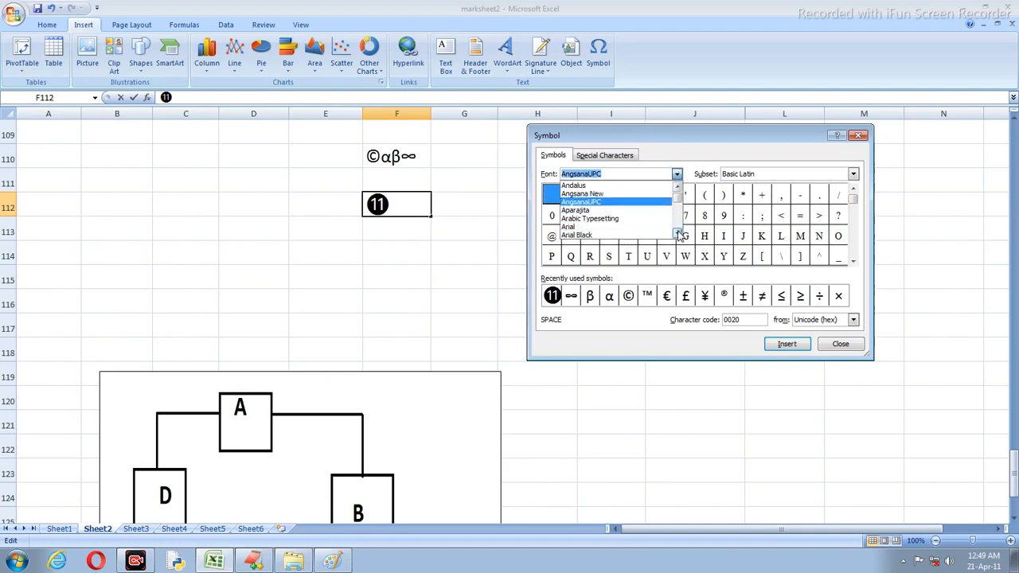
left_click(680, 234)
left_click(585, 209)
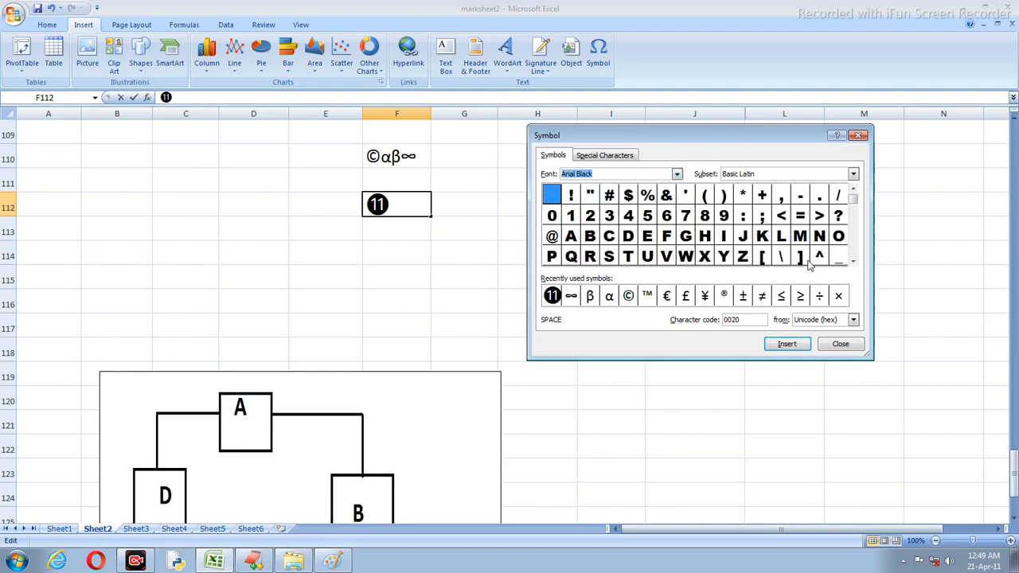
Step: Close the Symbol dialog and finish the F112 entry by selecting J114
left_click(853, 262)
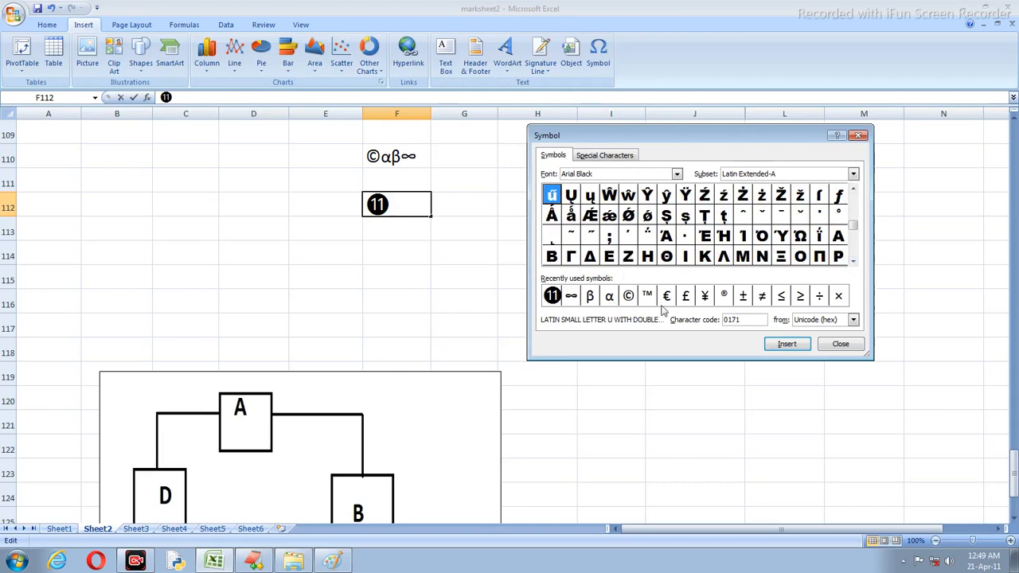
left_click(841, 343)
left_click(684, 261)
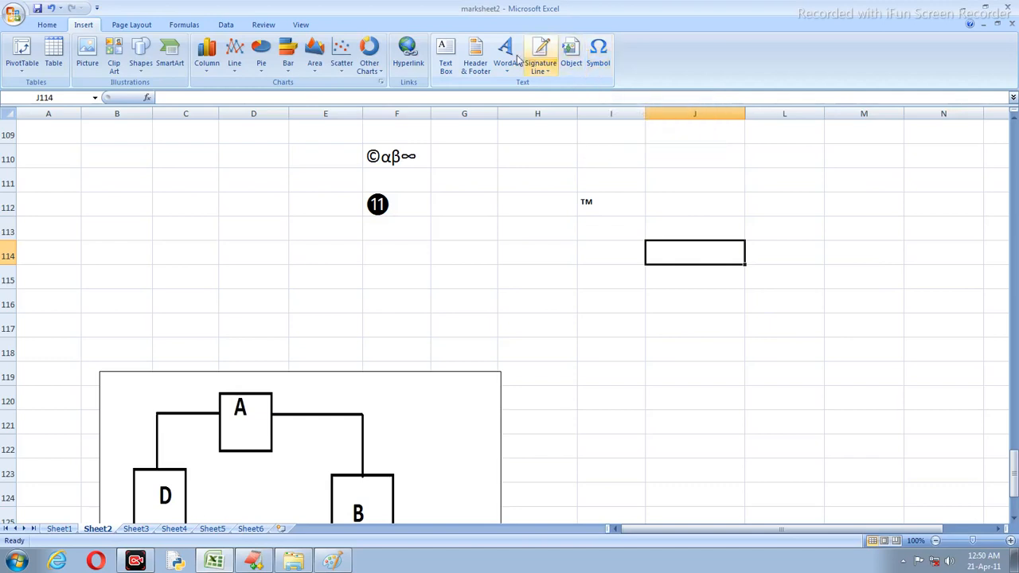
Step: Look over the Page Layout options, return to Insert, then switch to youtube.txt in EditPlus
left_click(137, 26)
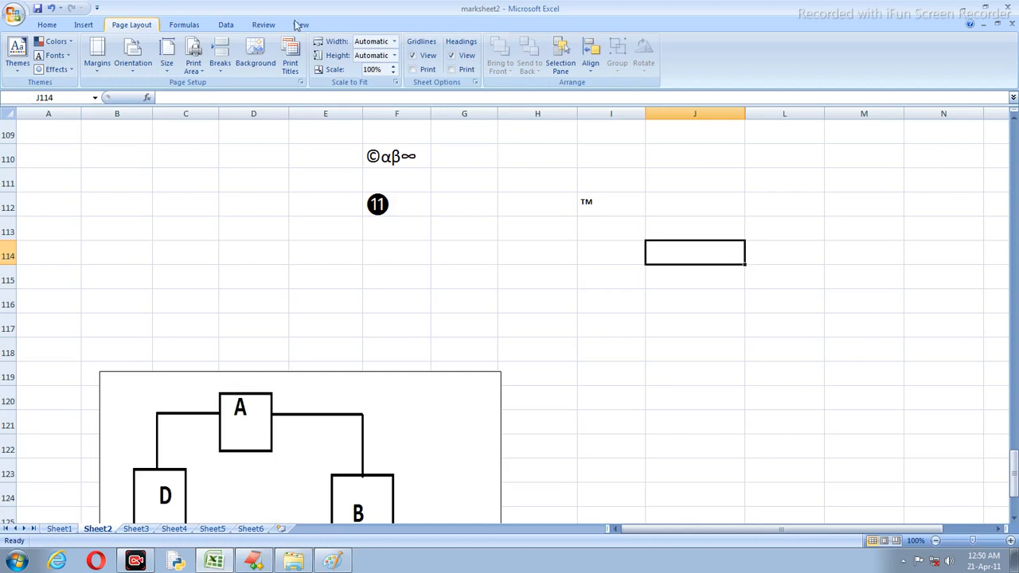
left_click(83, 25)
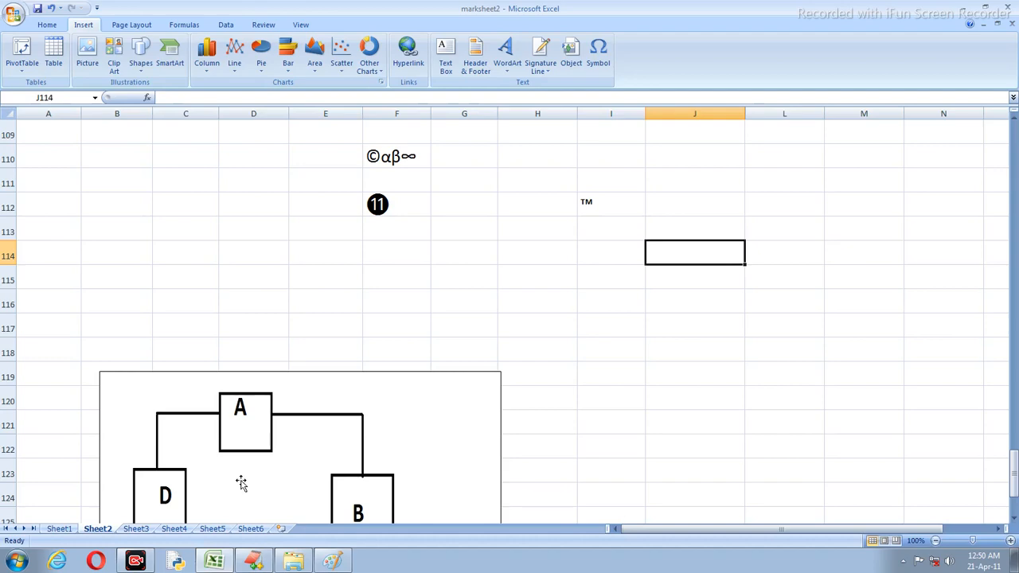
left_click(254, 562)
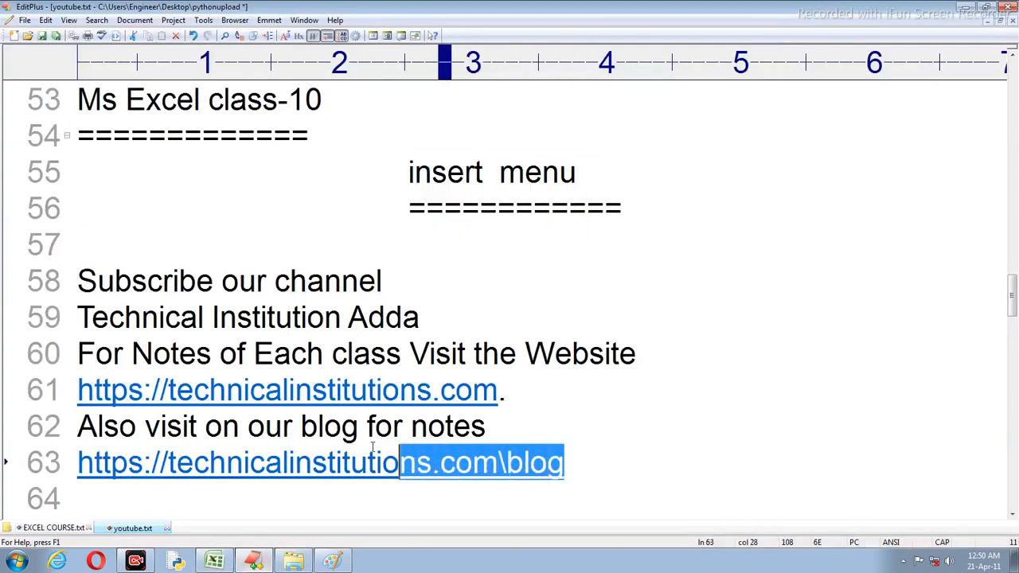